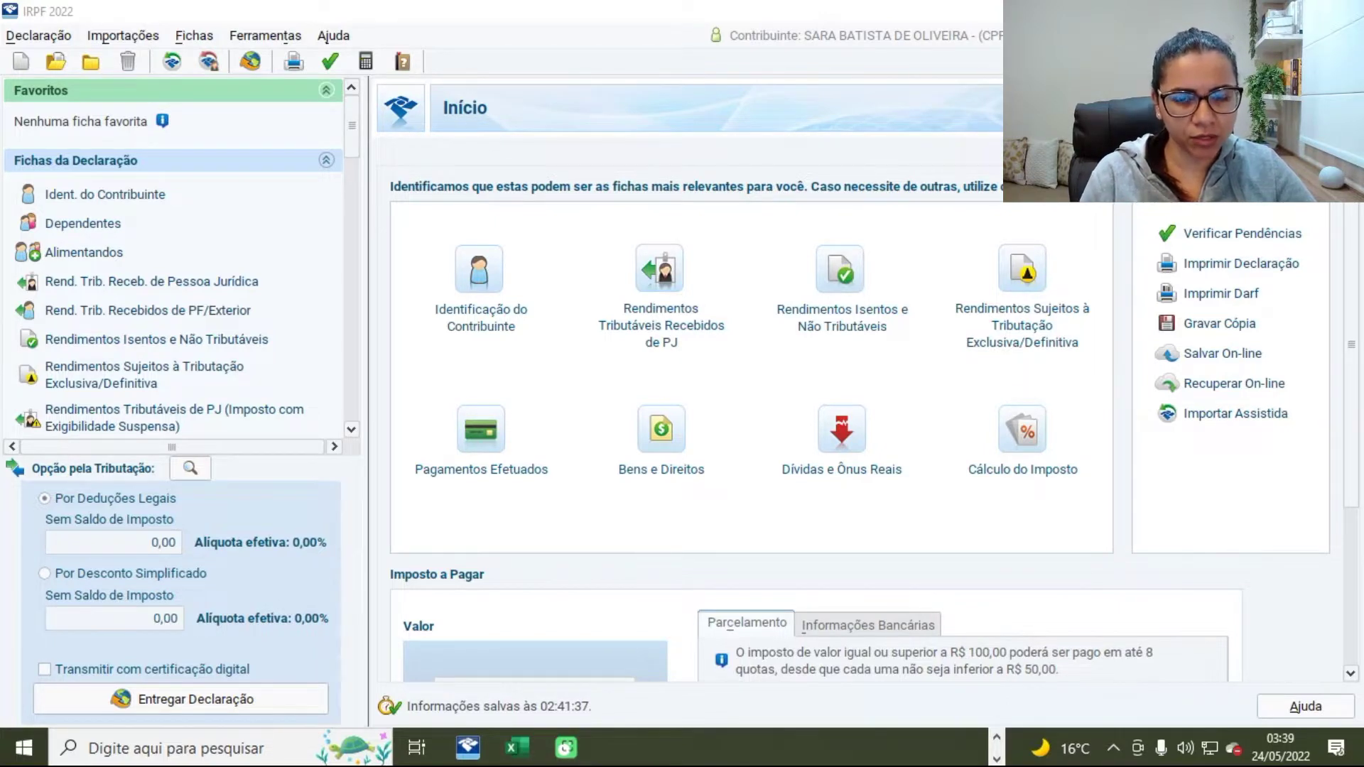
- In the Excel movements workbook, filter Movimentação to Dividendo and Produto to JNJB34, and check the Valor da Operação entries
key(alt+Tab)
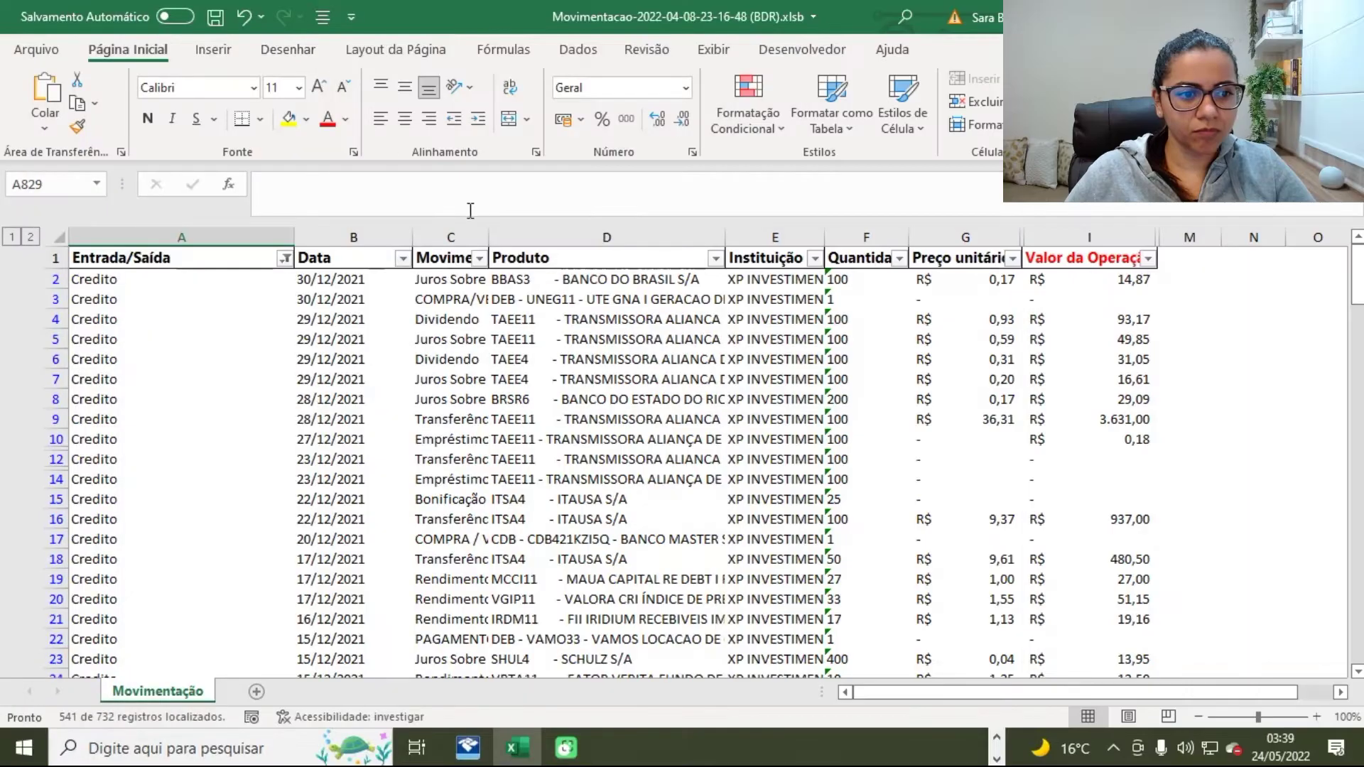
click(482, 260)
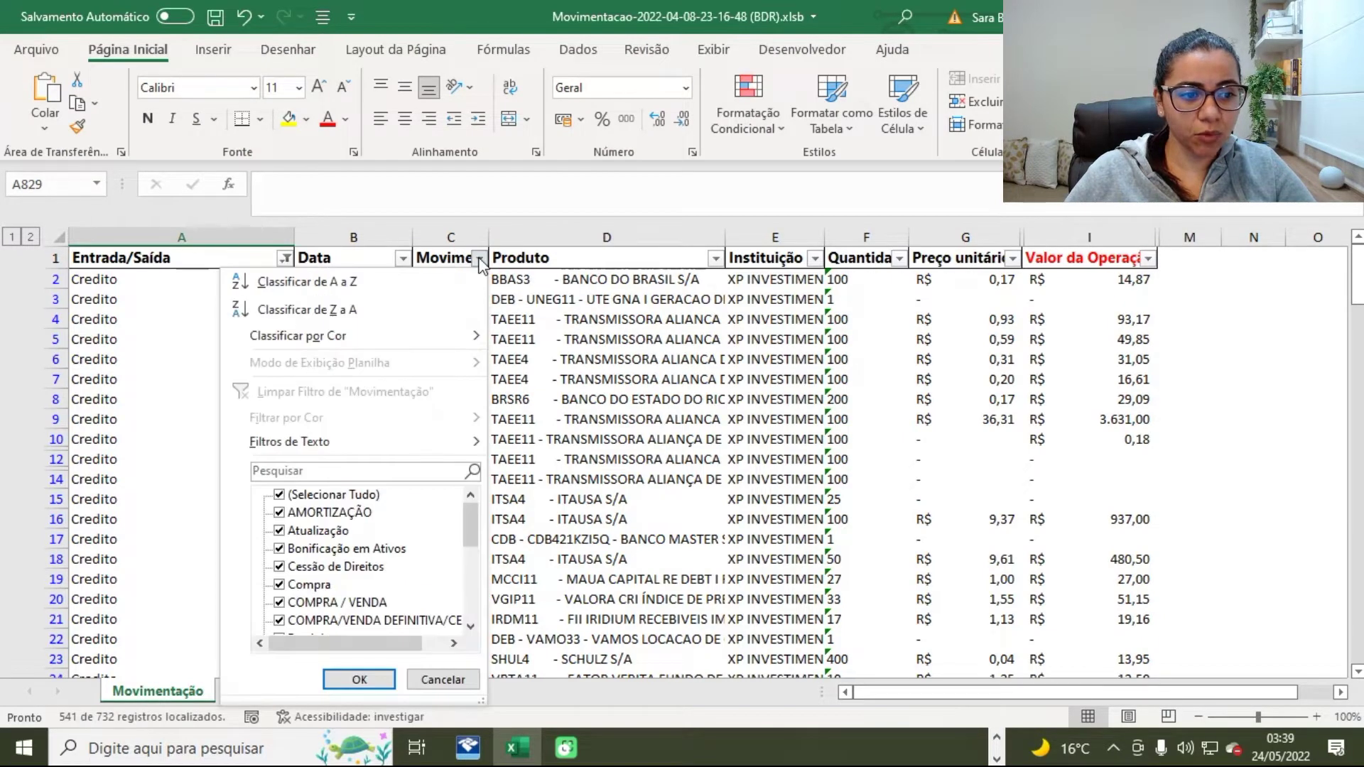
click(307, 495)
drag(470, 527, 470, 566)
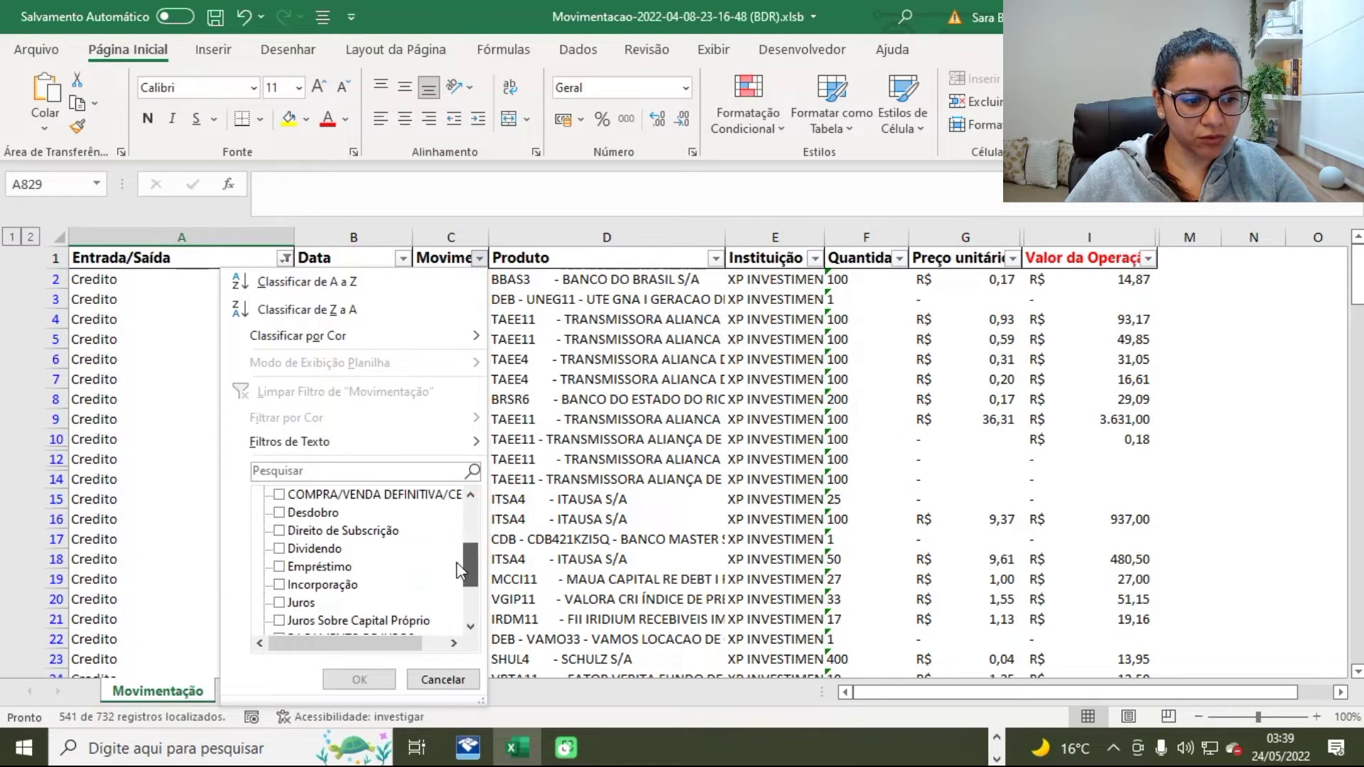
click(314, 549)
click(359, 680)
click(715, 258)
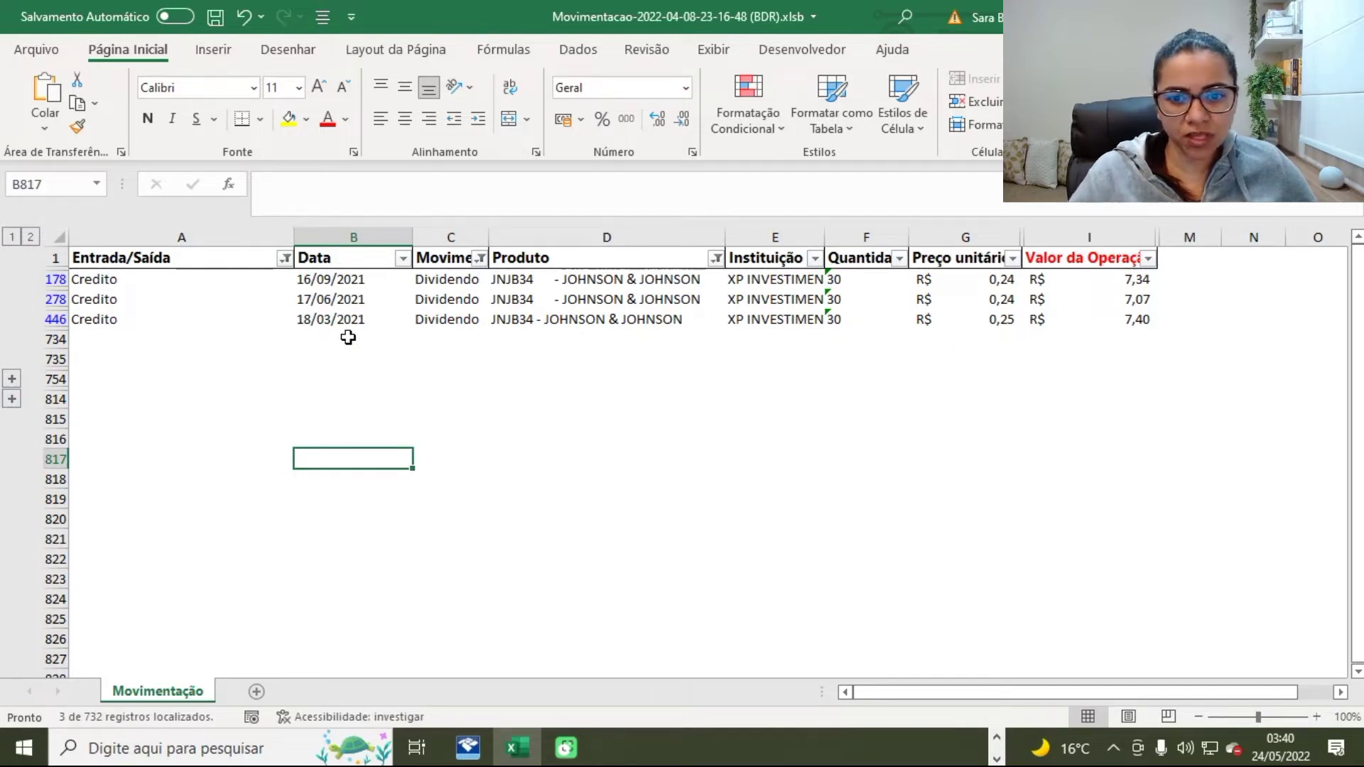
click(1090, 280)
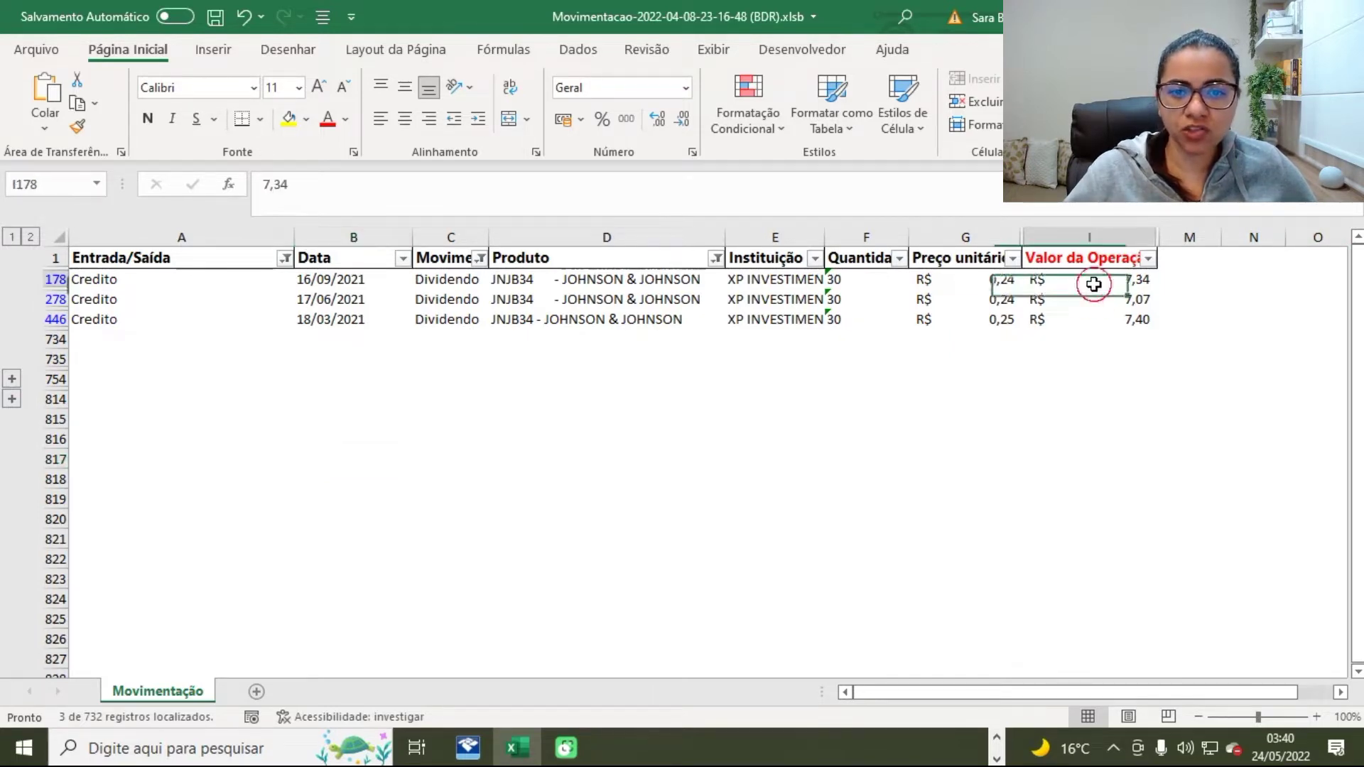
click(1097, 305)
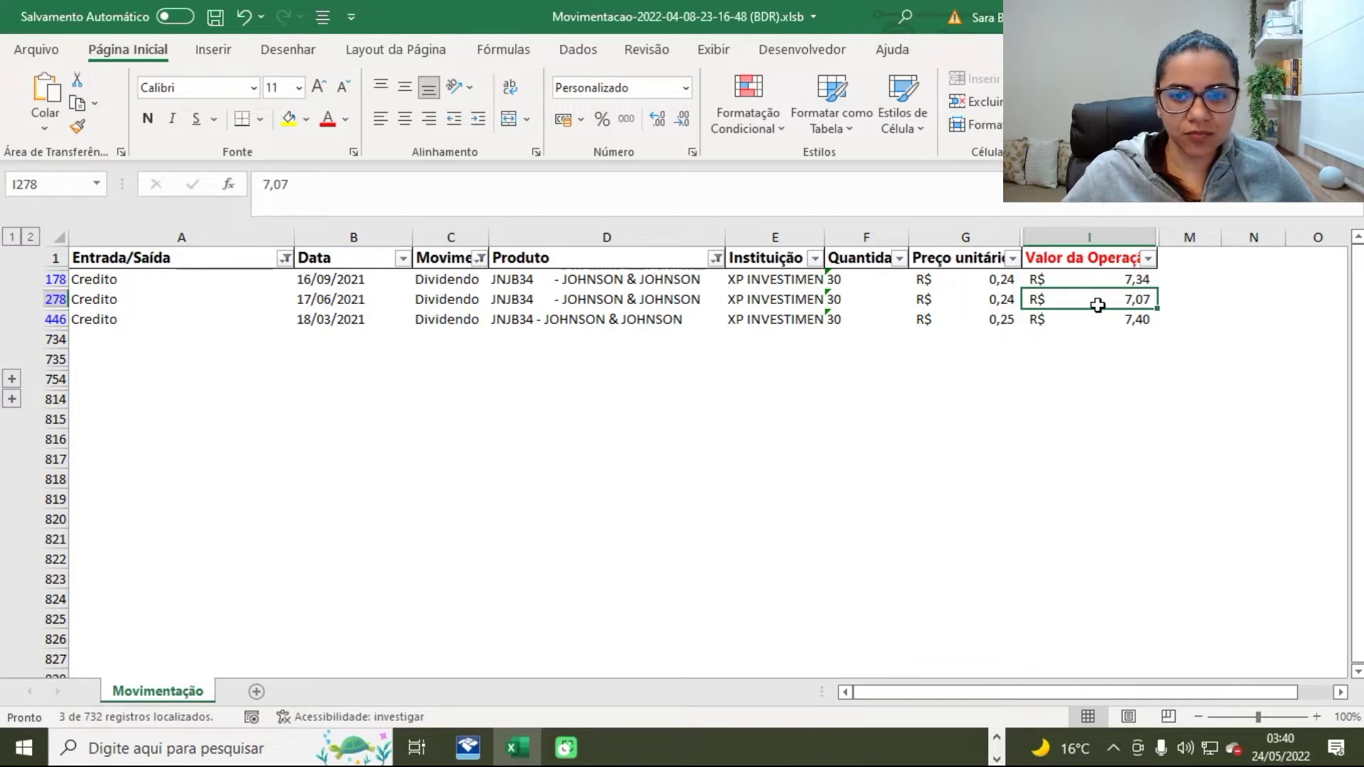
- Switch to the browser and highlight question 13's passages on foreign dividends, mandatory monthly payment and carnê-leão in the P&R document
key(ctrl+super+Left)
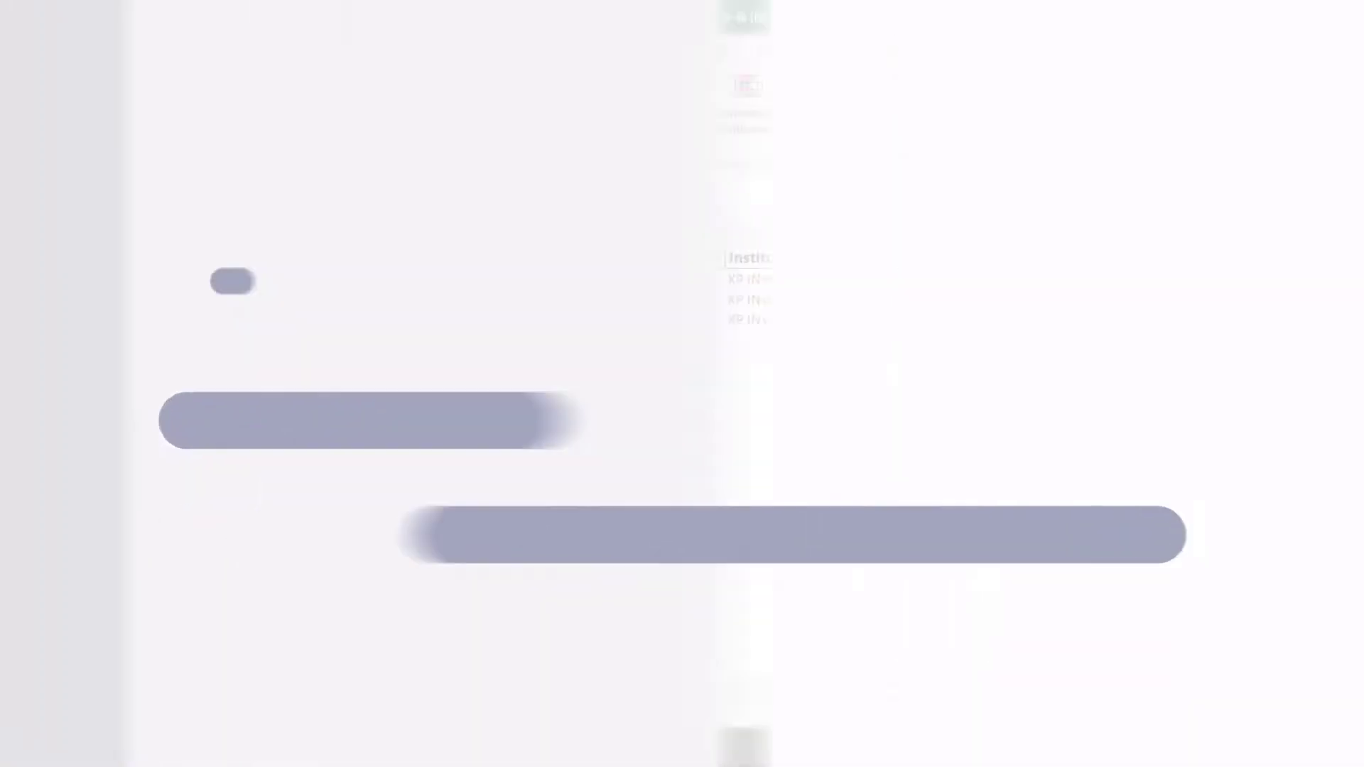
drag(107, 335, 348, 336)
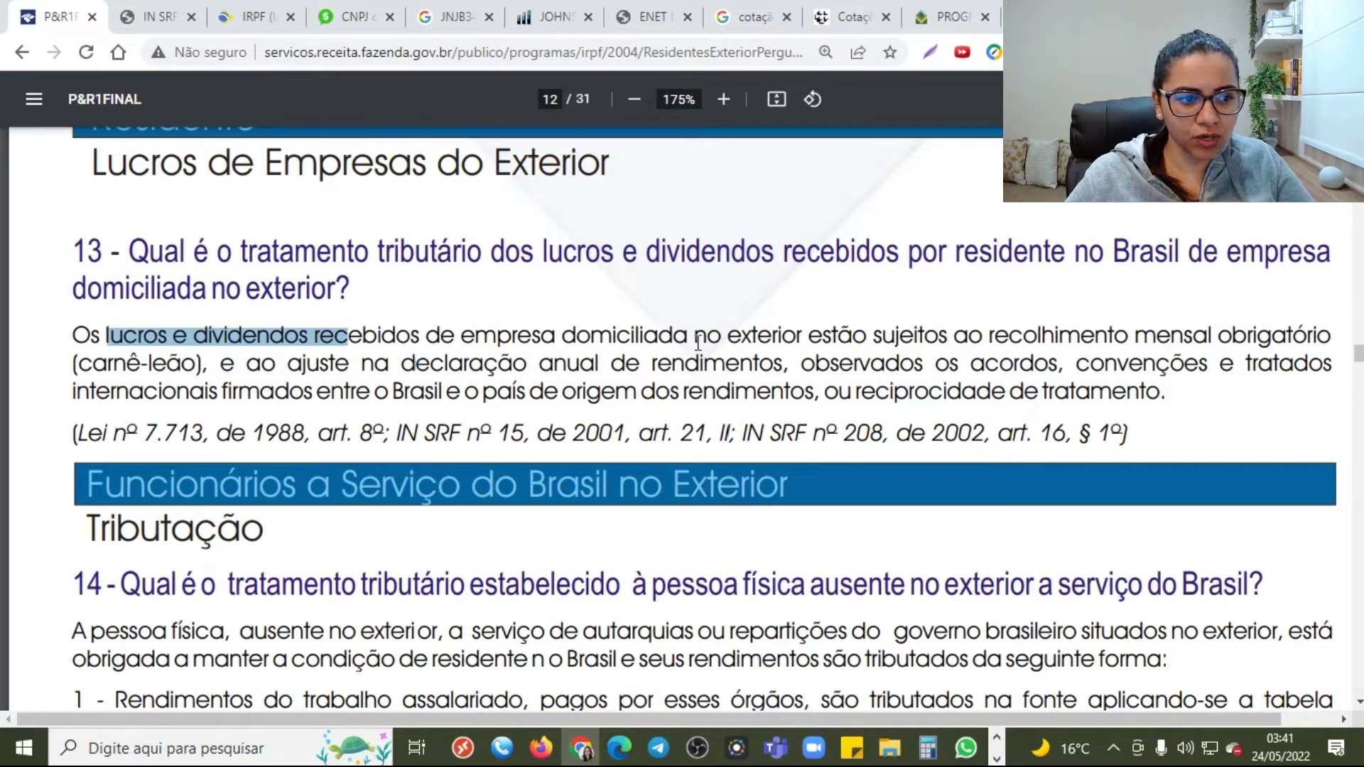
drag(810, 335, 1307, 337)
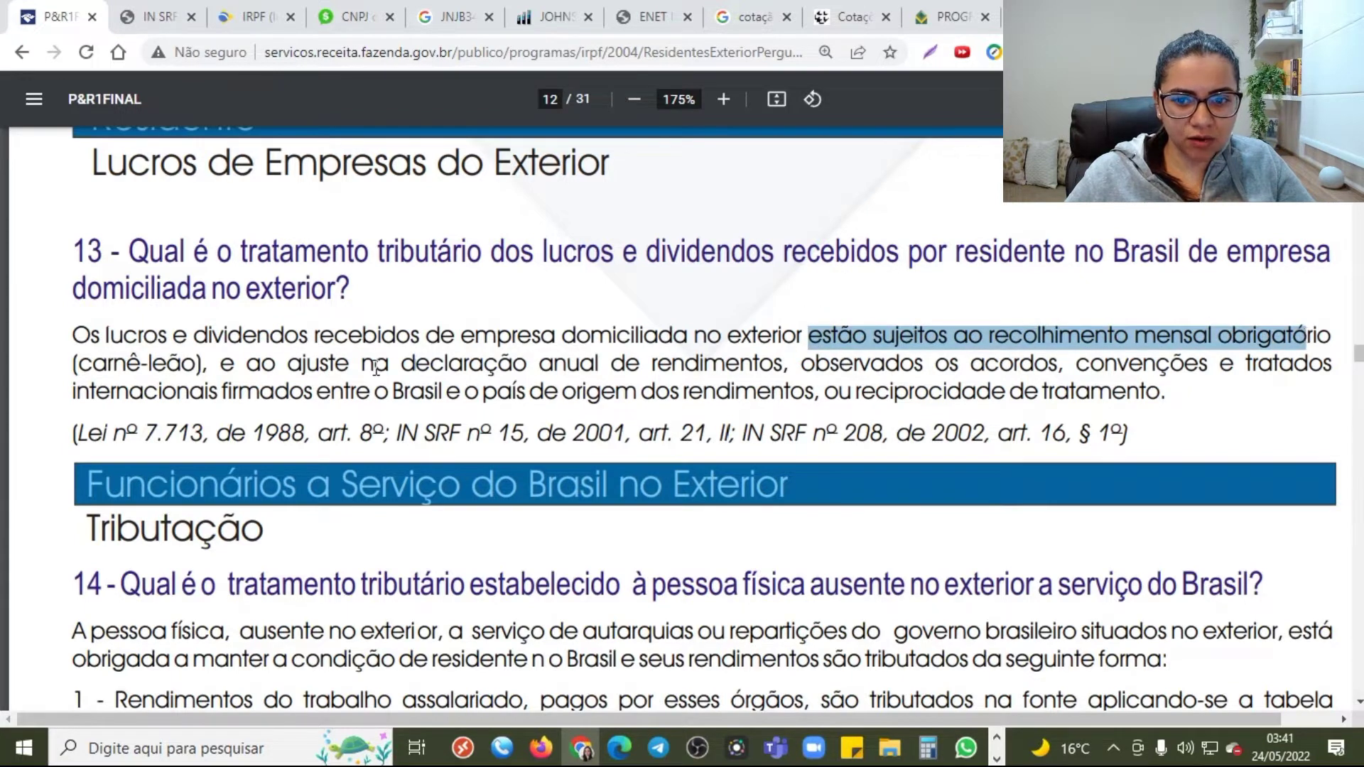
drag(74, 364, 182, 364)
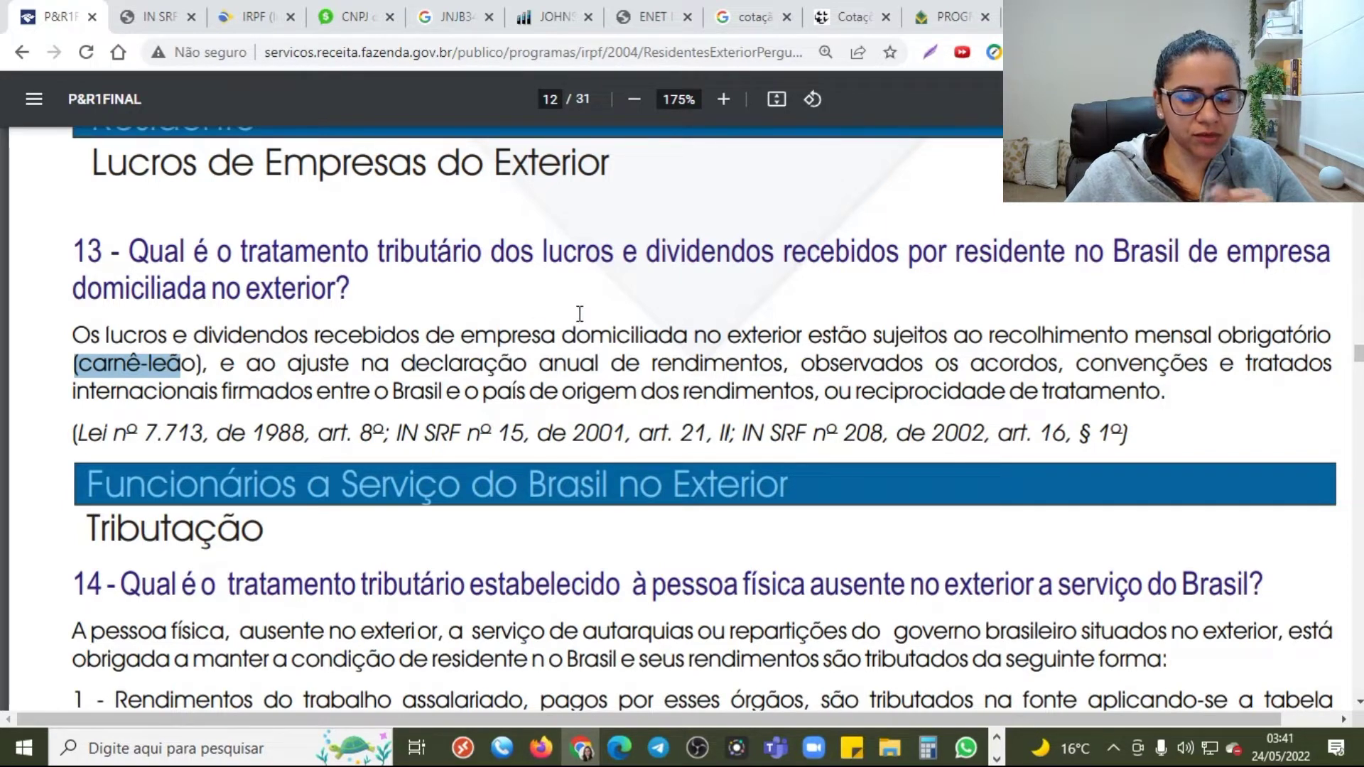
- Read § 5º of the IN SRF page on calculating carnê-leão, and highlight the monthly tax table's "Até 1.903,98" bracket
click(151, 14)
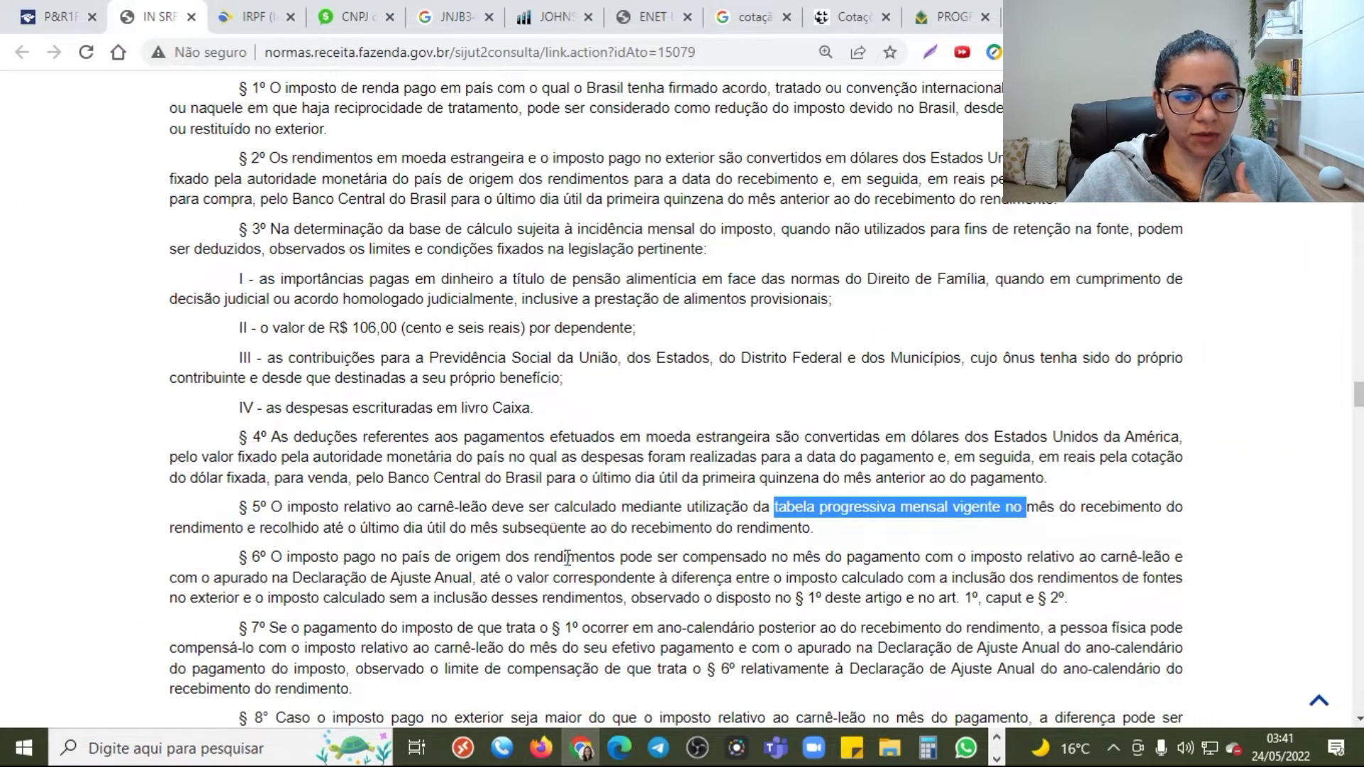
drag(282, 507, 1114, 505)
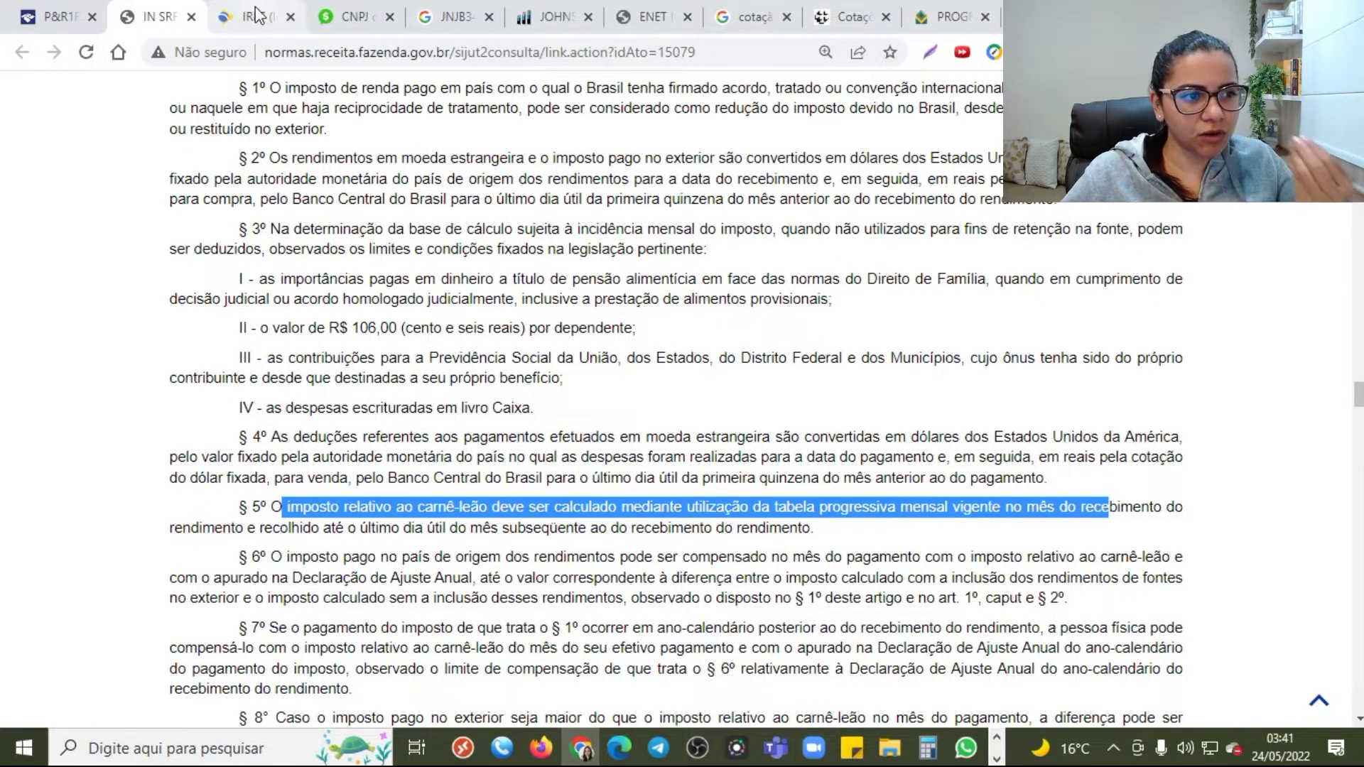
key(ctrl+Tab)
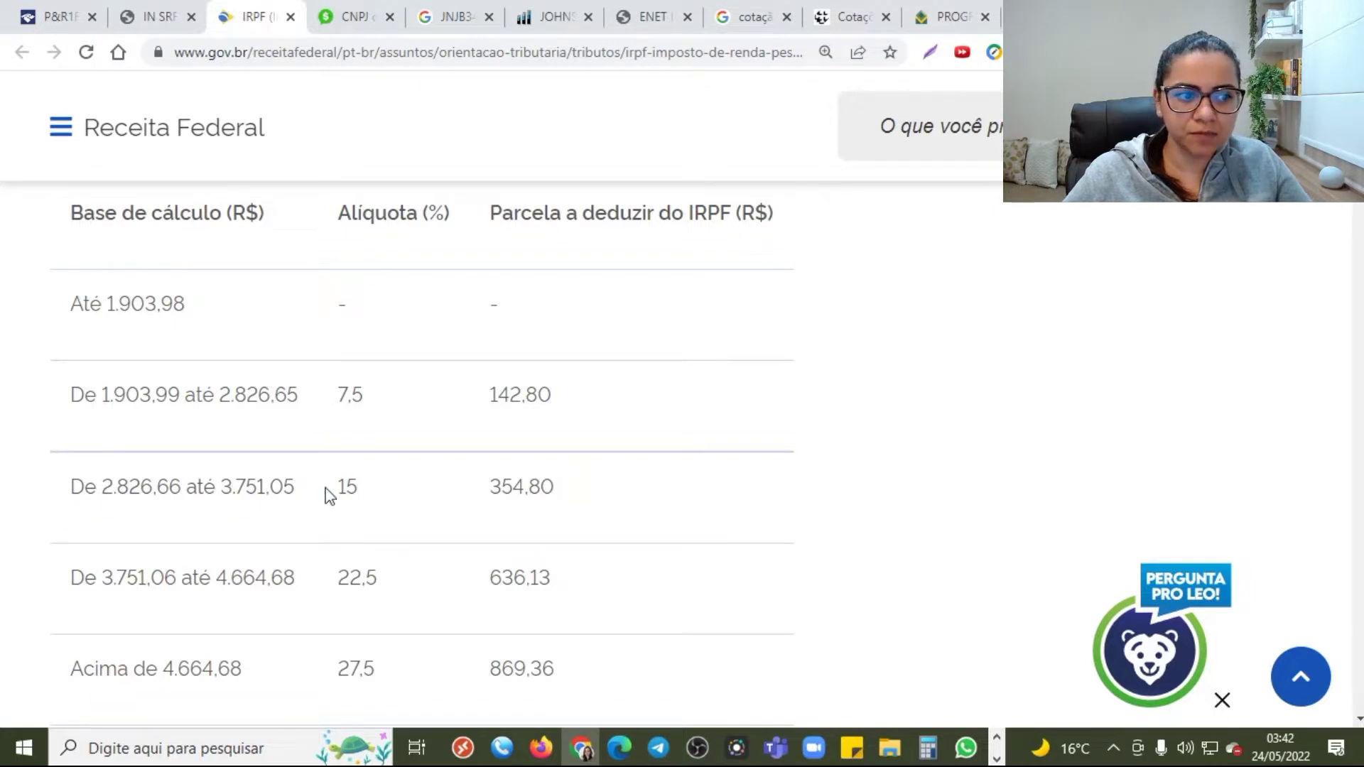
drag(70, 304, 216, 317)
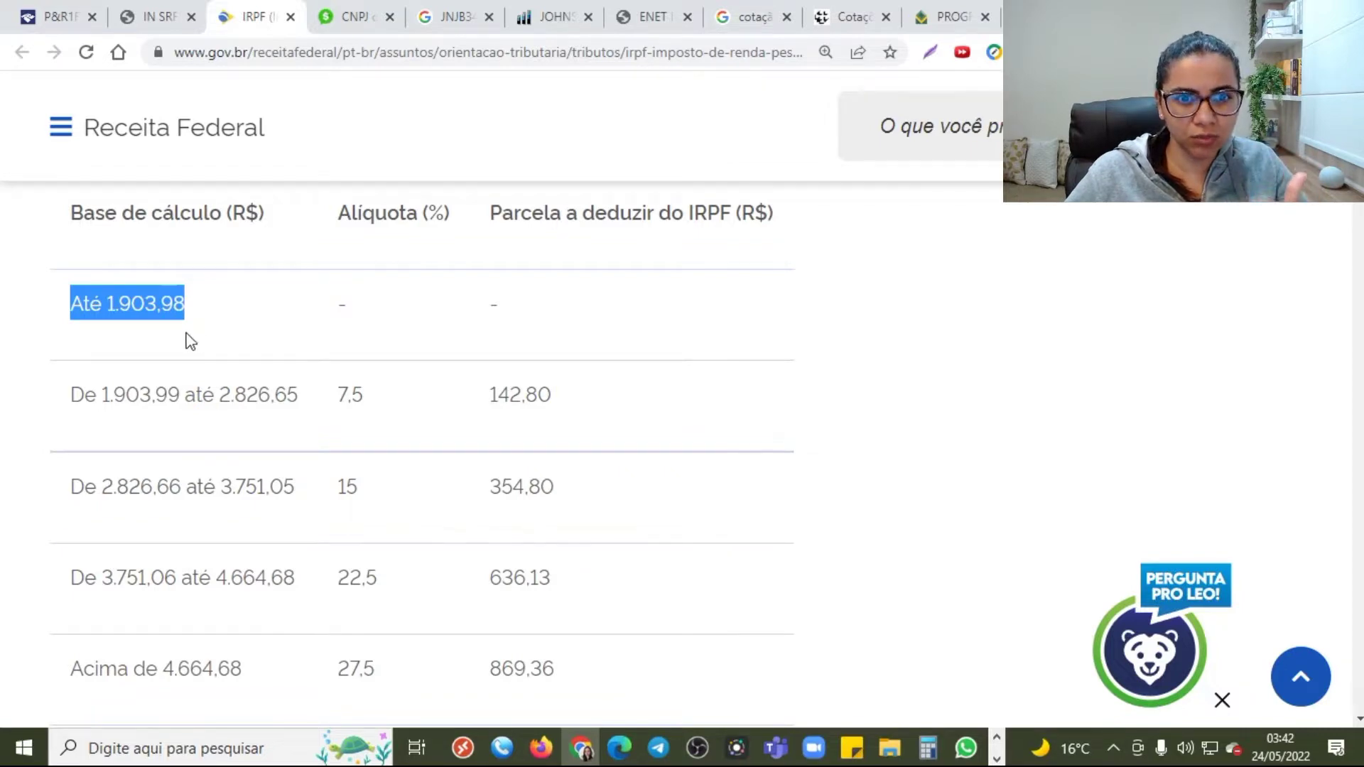
- Return to the P&R document and highlight question 12's rule for converting foreign income with the Banco Central purchase dollar rate
click(39, 21)
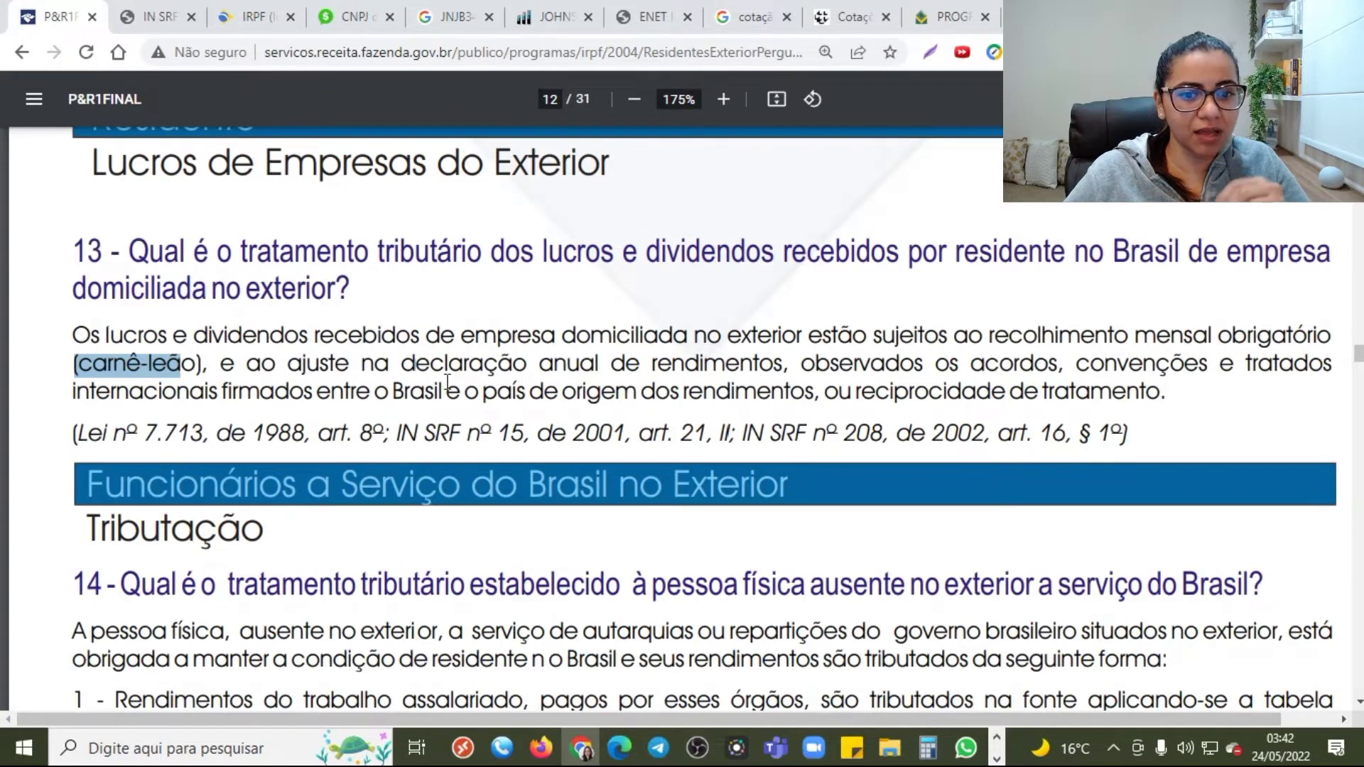
scroll(447, 384, up, 7)
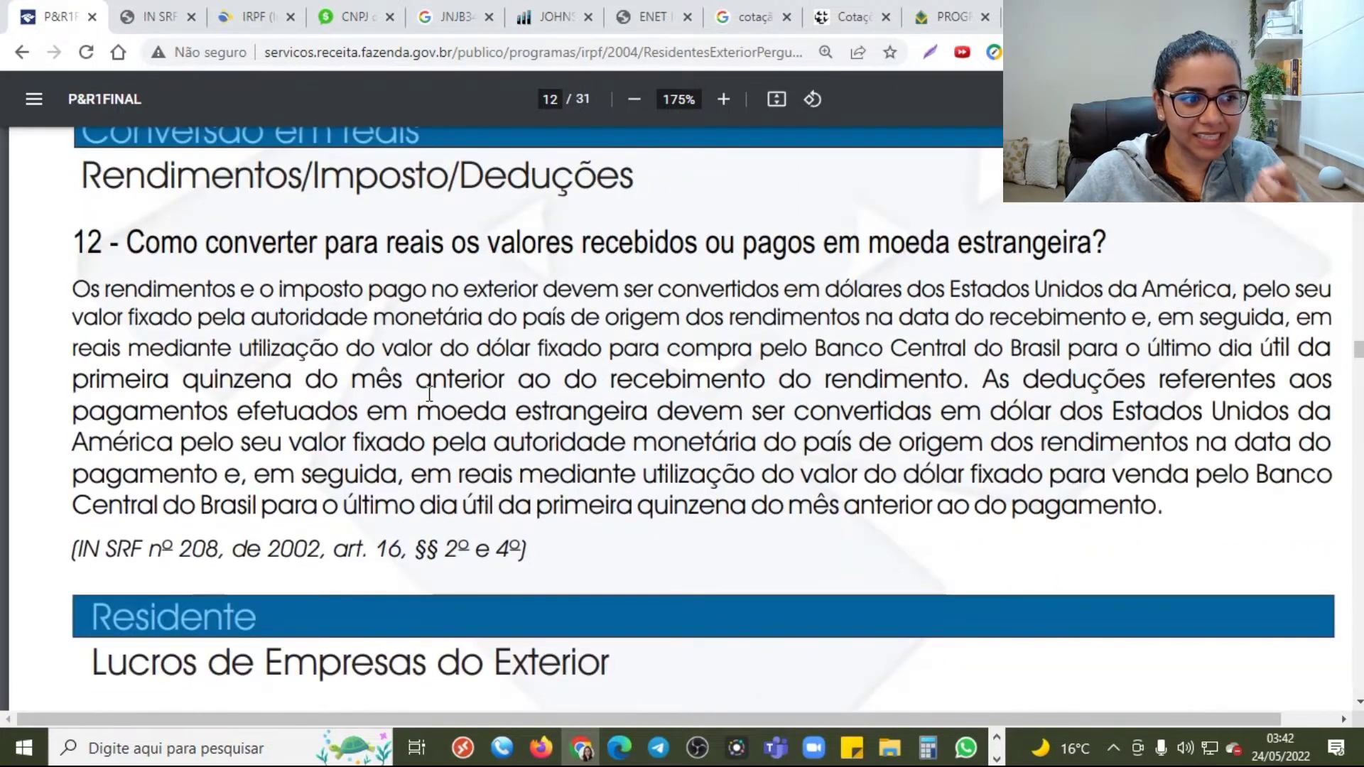
drag(105, 291, 535, 294)
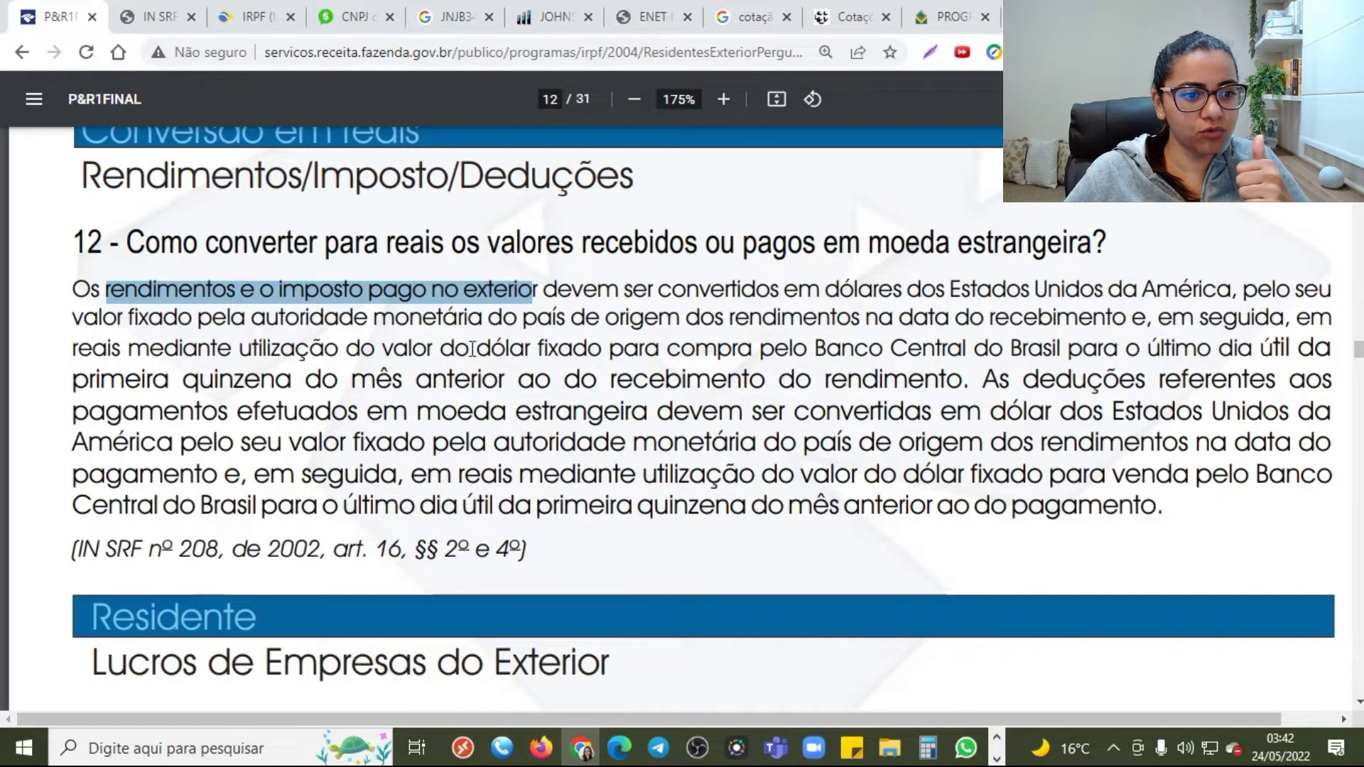
drag(383, 349, 1035, 337)
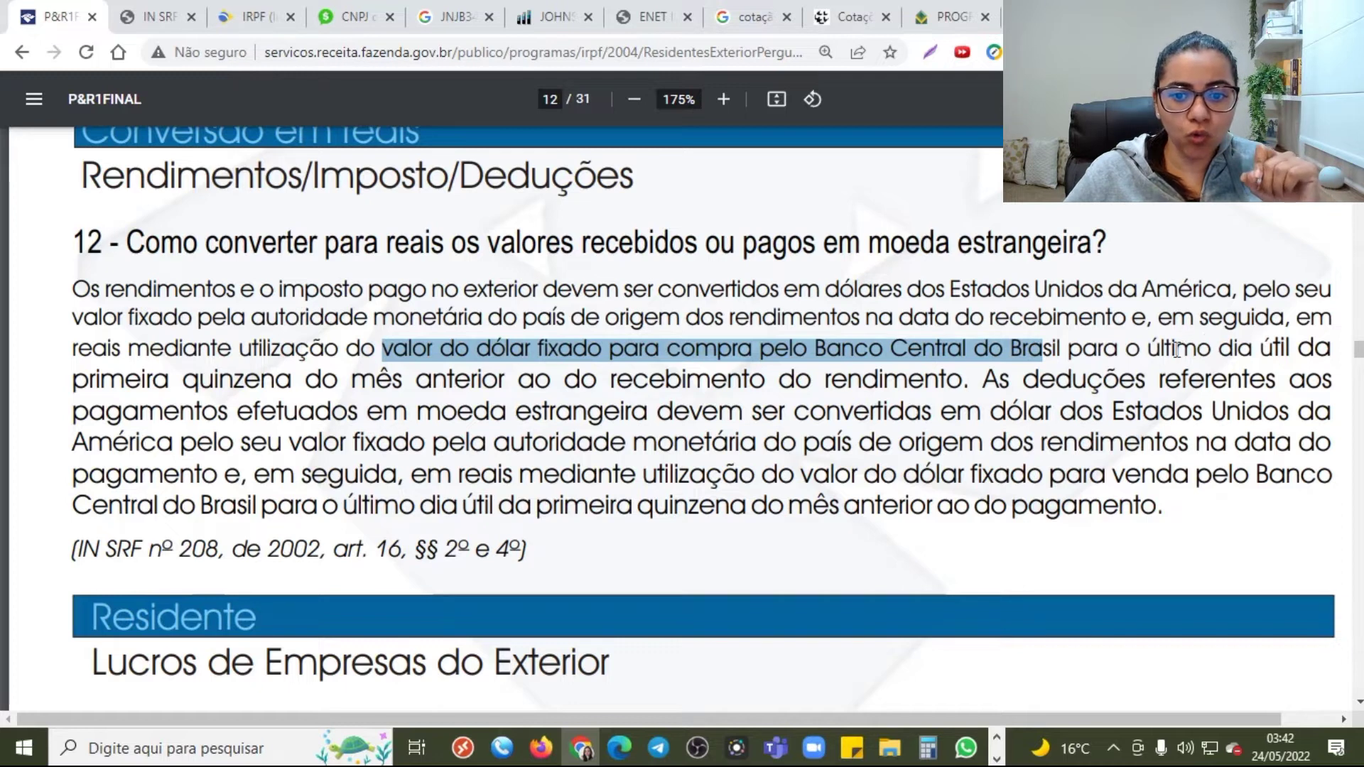
drag(1151, 349, 1317, 348)
drag(73, 378, 967, 379)
- Switch to the Excel workbook and check the date and operation value of the 16/09/2021 JNJB34 dividend
key(ctrl+super+Right)
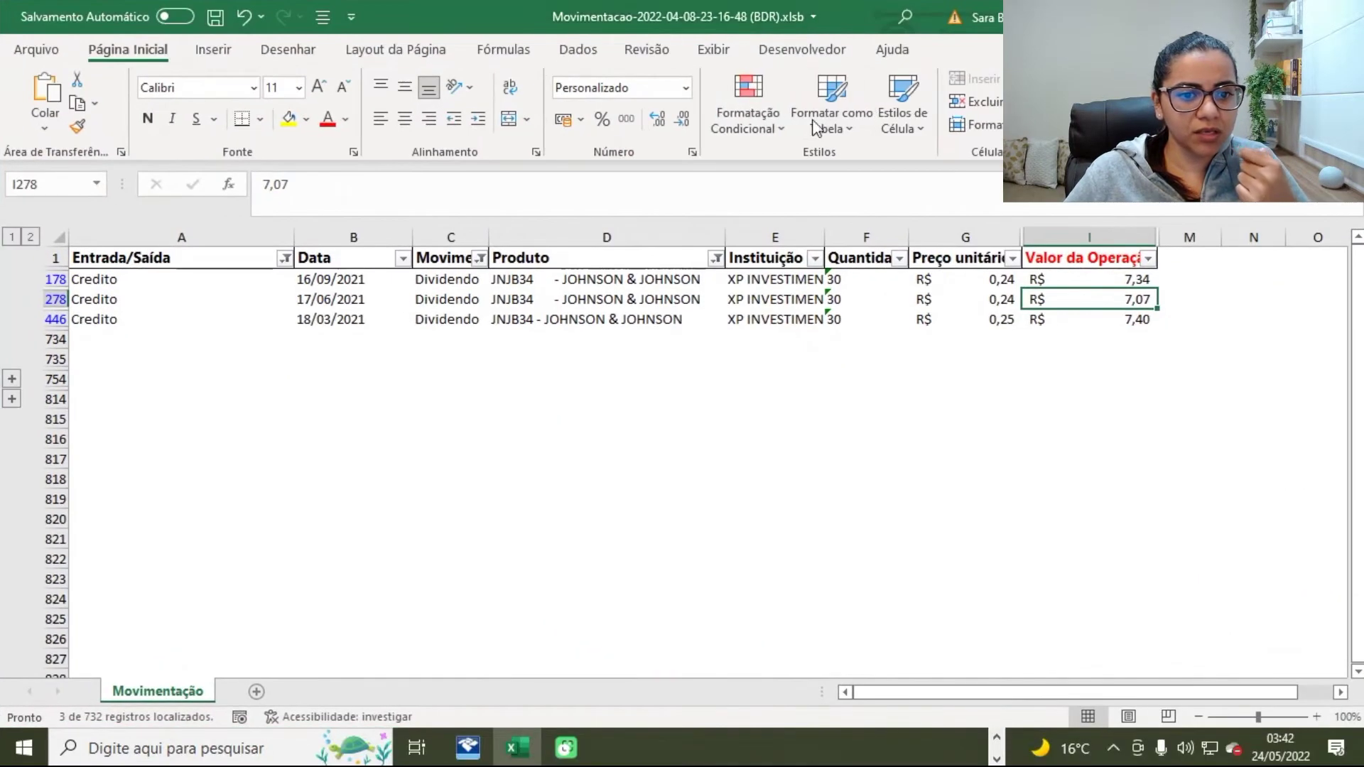
click(350, 277)
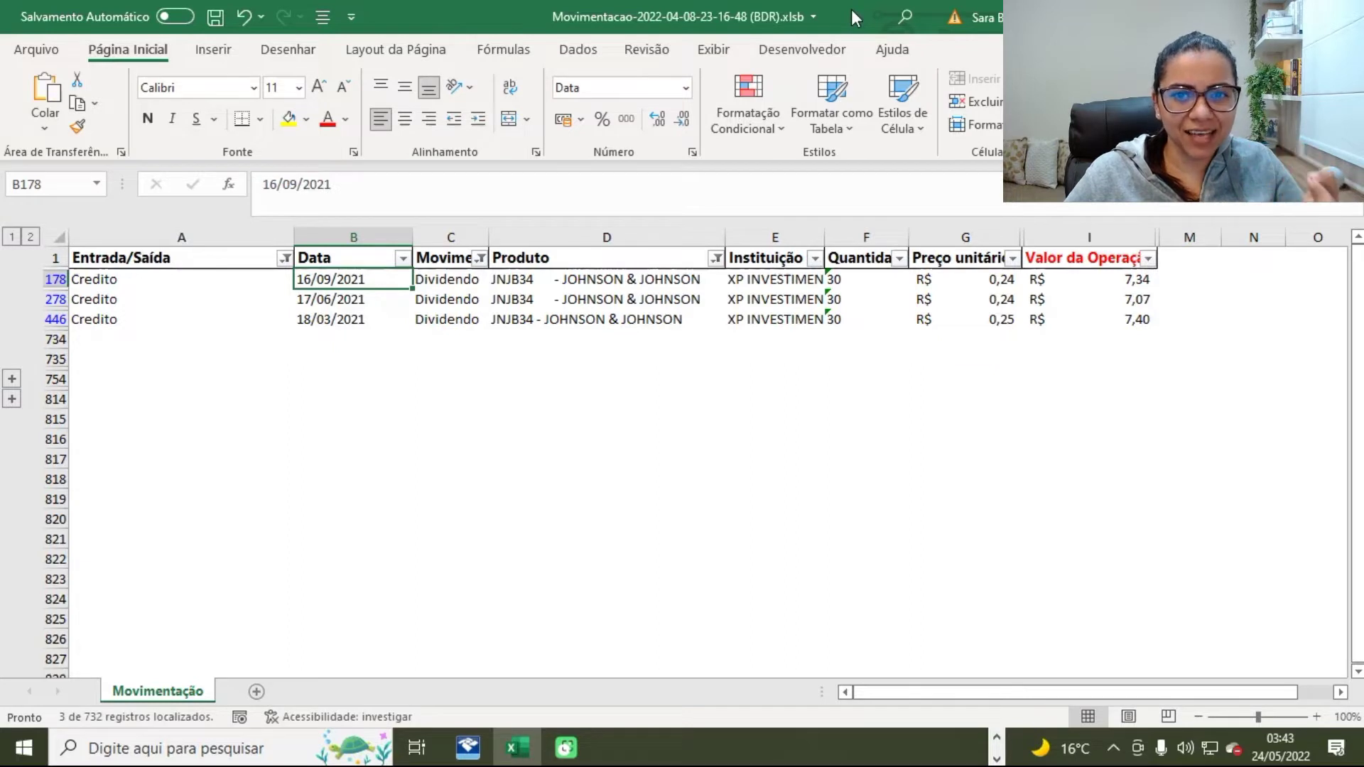
click(1137, 280)
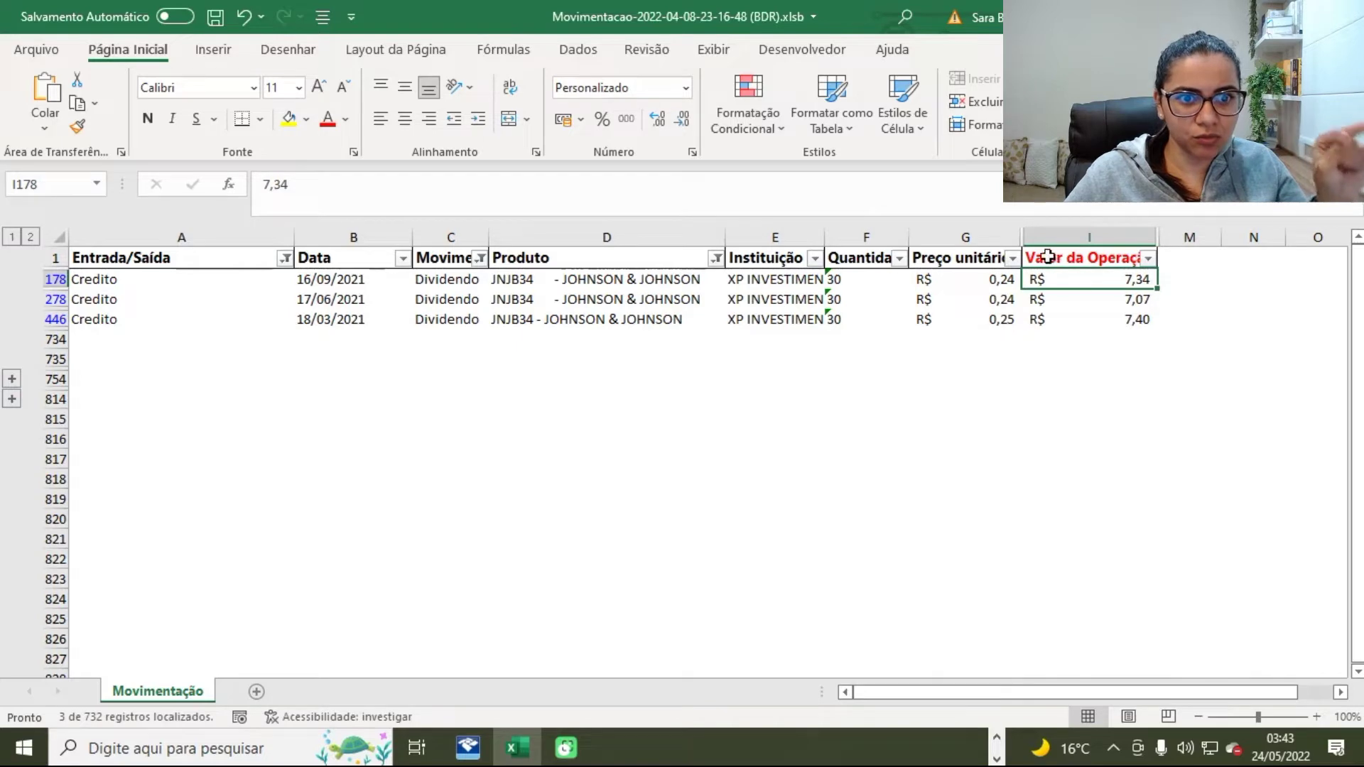
- Switch to the browser and highlight question 12's purchase-rate passage and its sale-rate rule for deductions, including the reference date
key(alt+Tab)
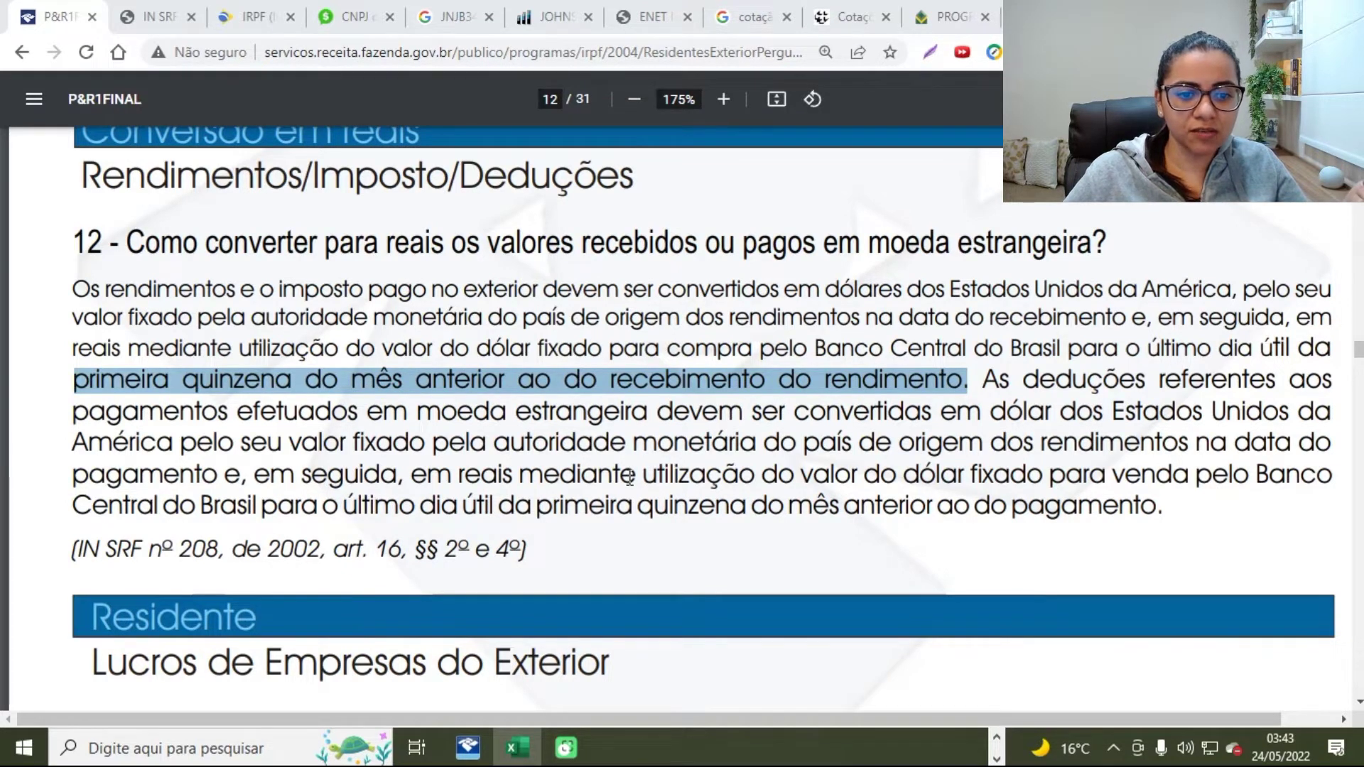
drag(624, 348, 908, 352)
drag(1064, 474, 1311, 460)
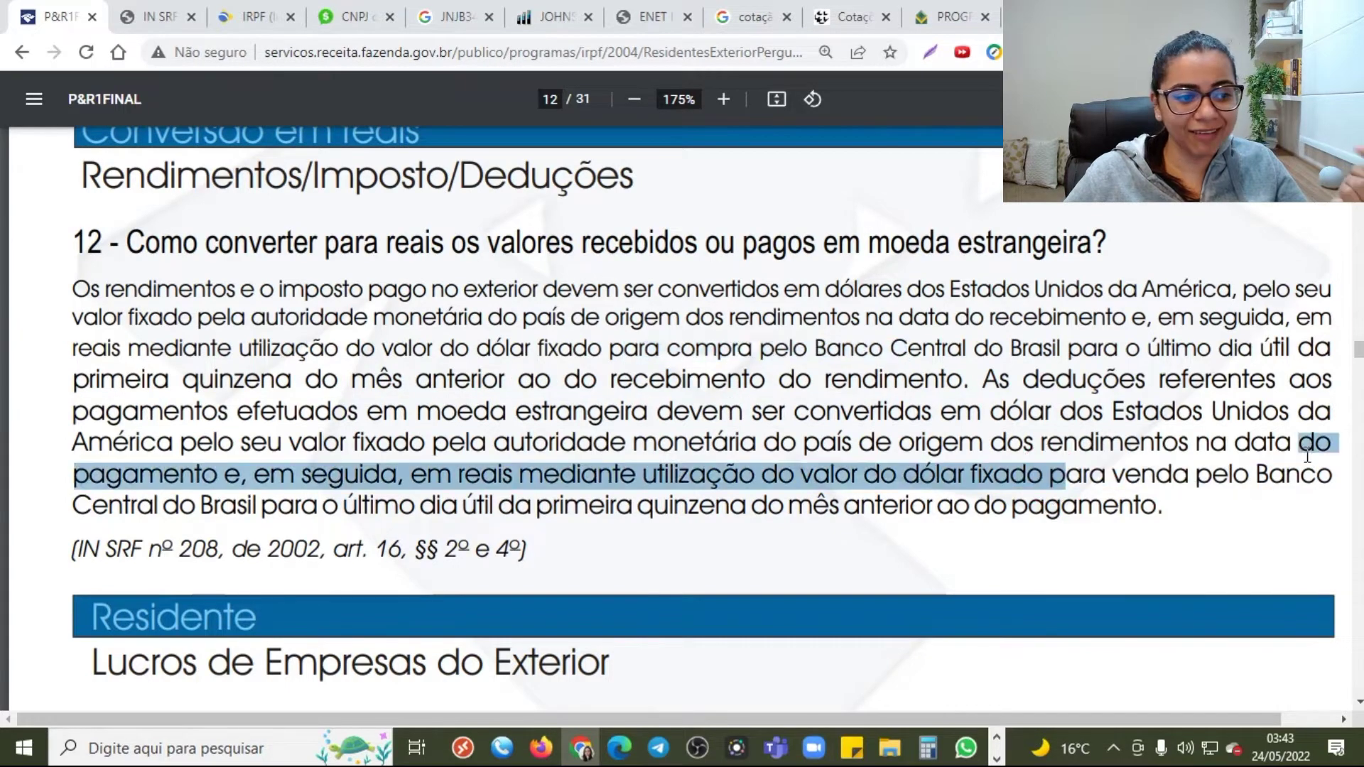
double_click(1239, 475)
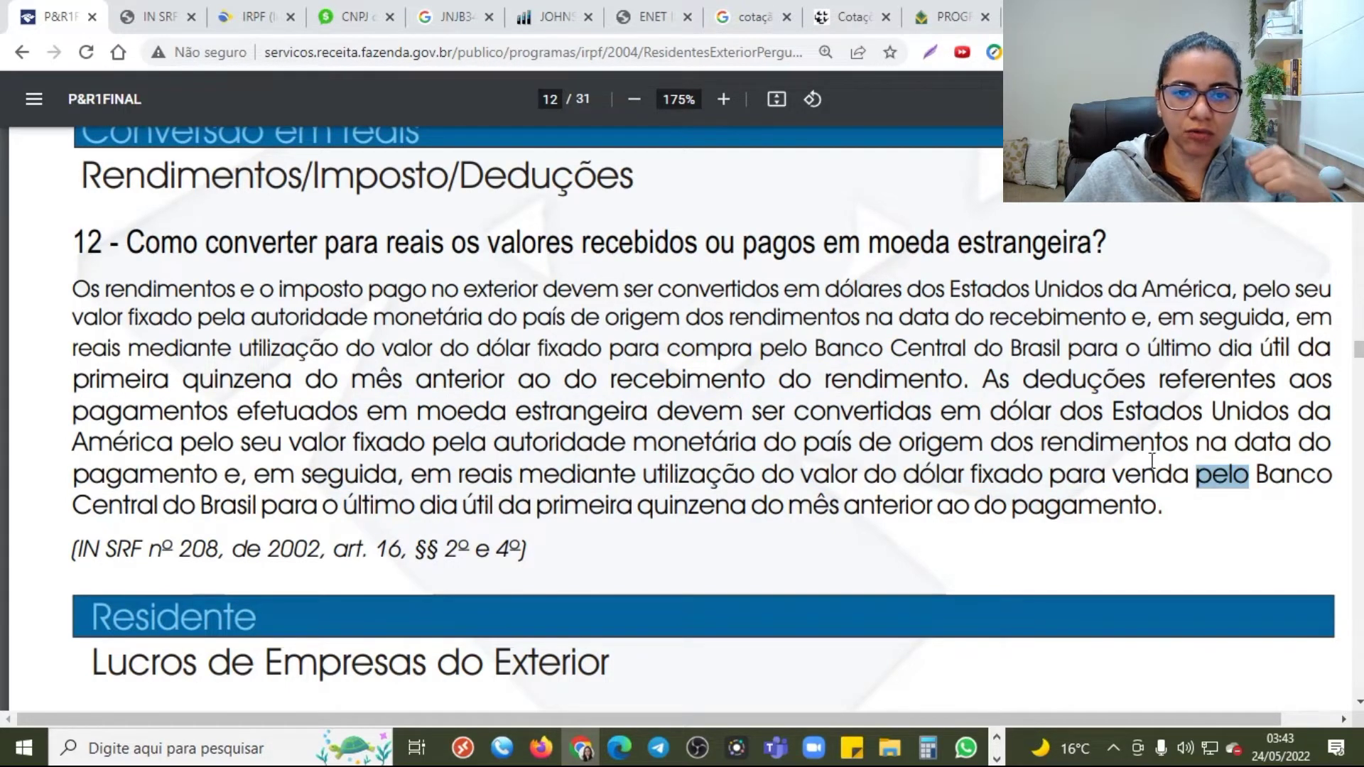
drag(349, 506, 996, 501)
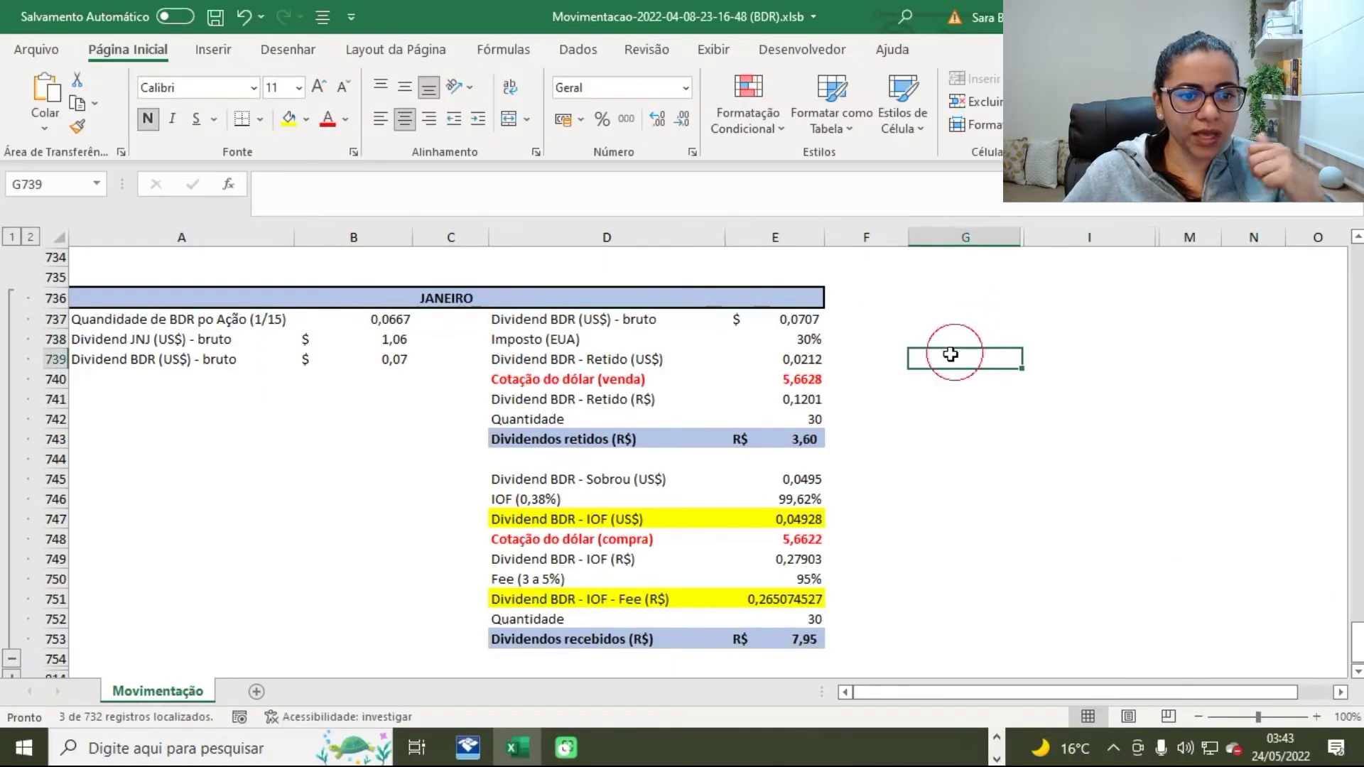
- Review the JANEIRO dividend calculation alongside the filtered JNJB34 entries in the Excel workbook
scroll(938, 426, up, 1)
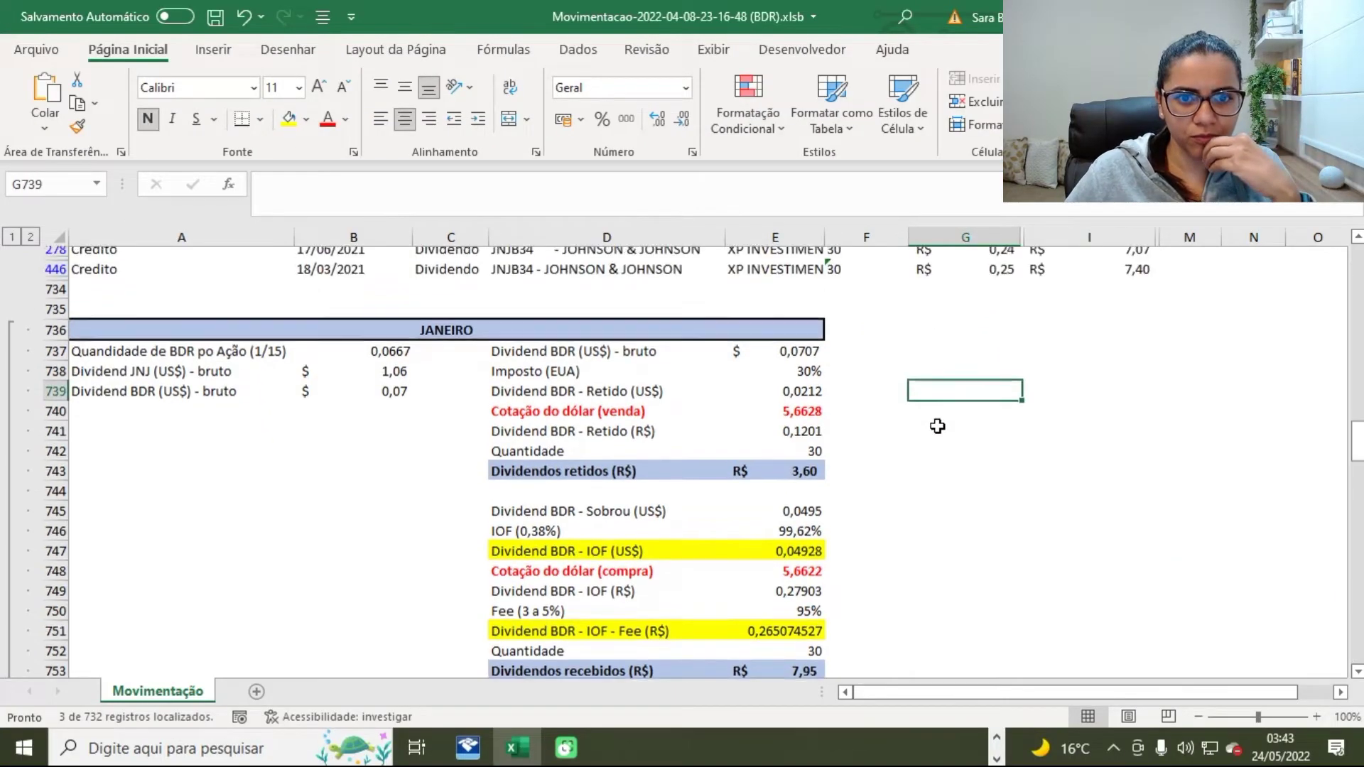
scroll(938, 427, up, 1)
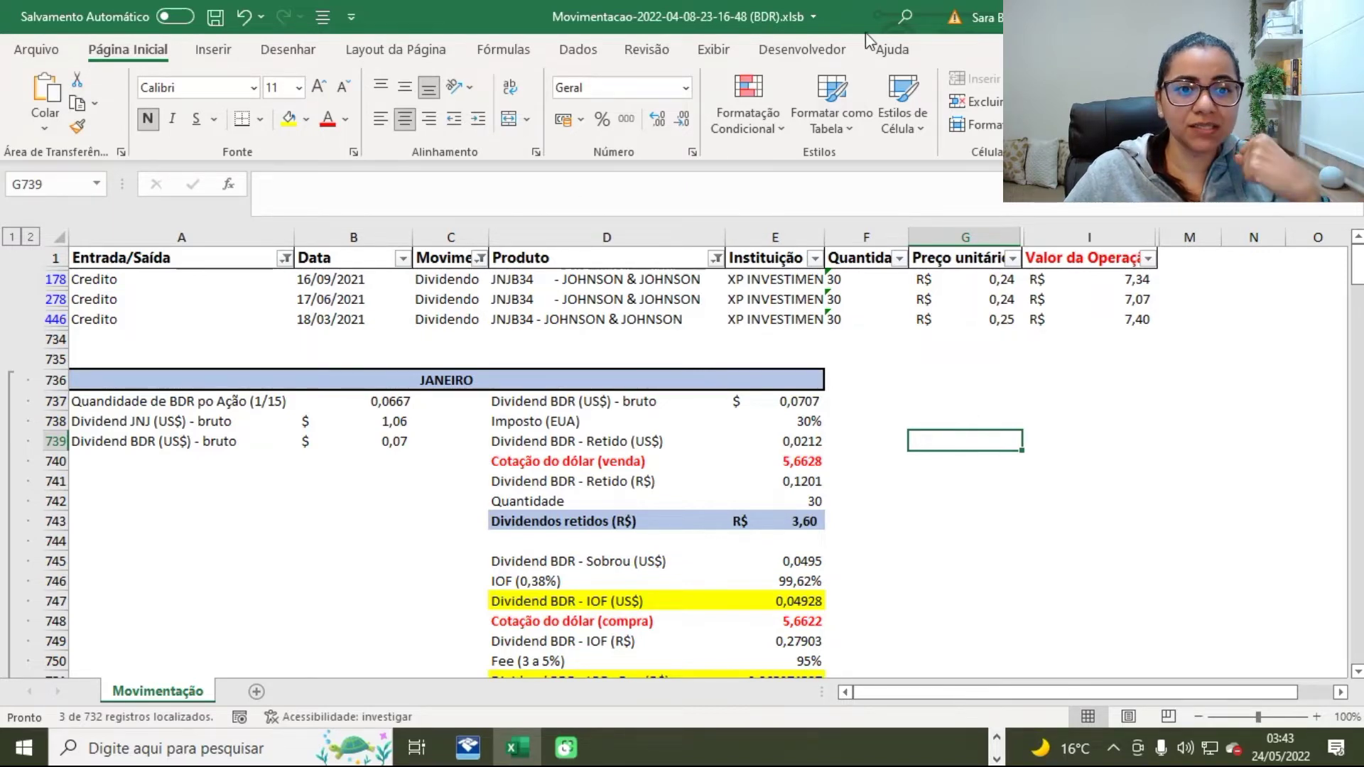
- Switch to the browser's CNPJ BDRs page and examine the list of depositary institutions, including Banco B3 and Banco Itaú
key(alt+Tab)
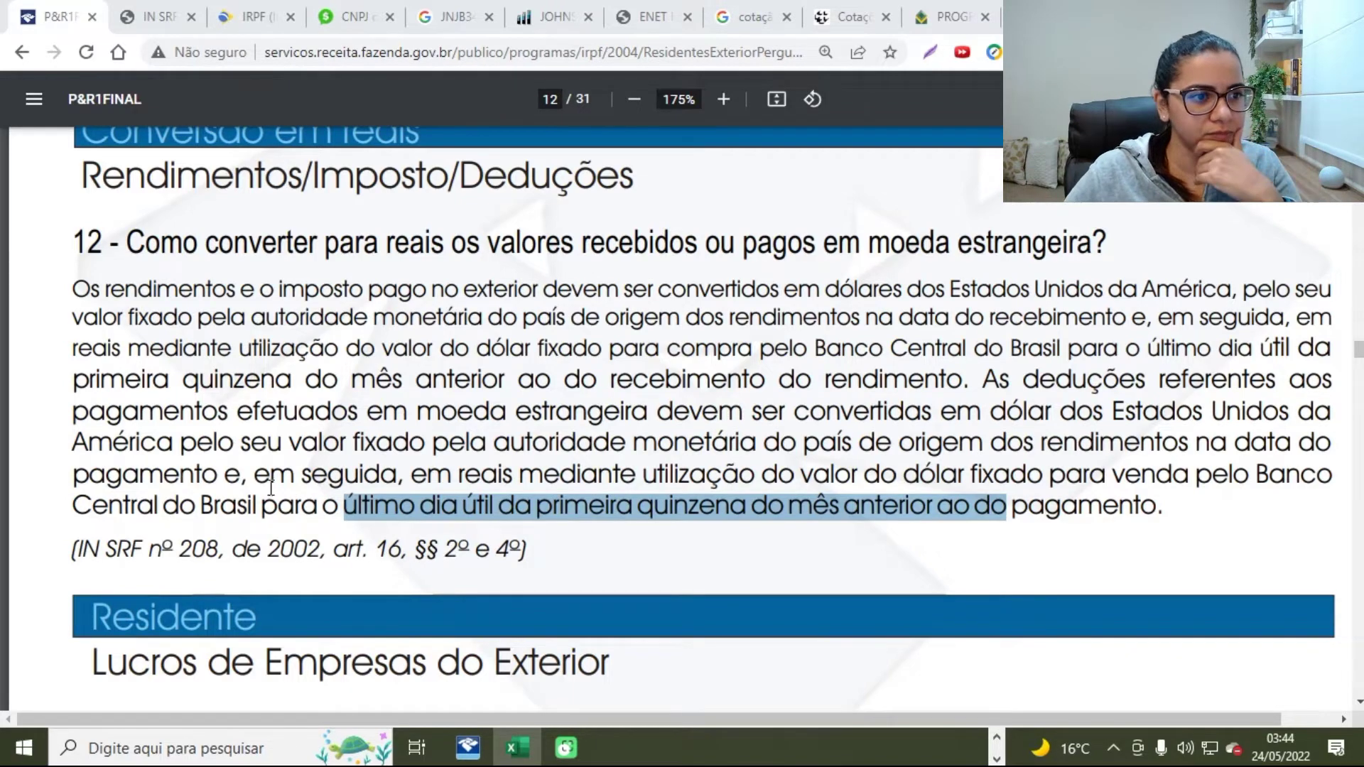
key(ctrl+4)
scroll(562, 486, down, 4)
scroll(553, 474, down, 15)
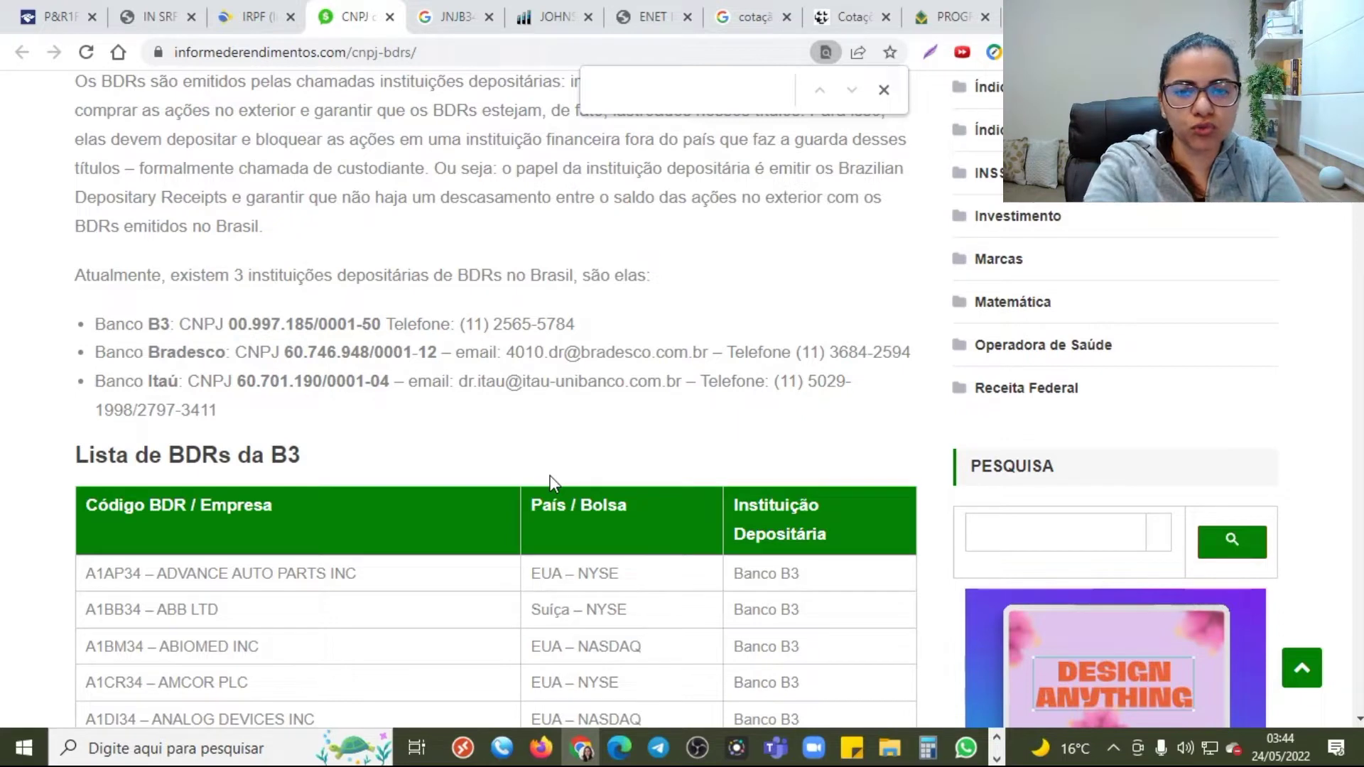
scroll(525, 479, down, 3)
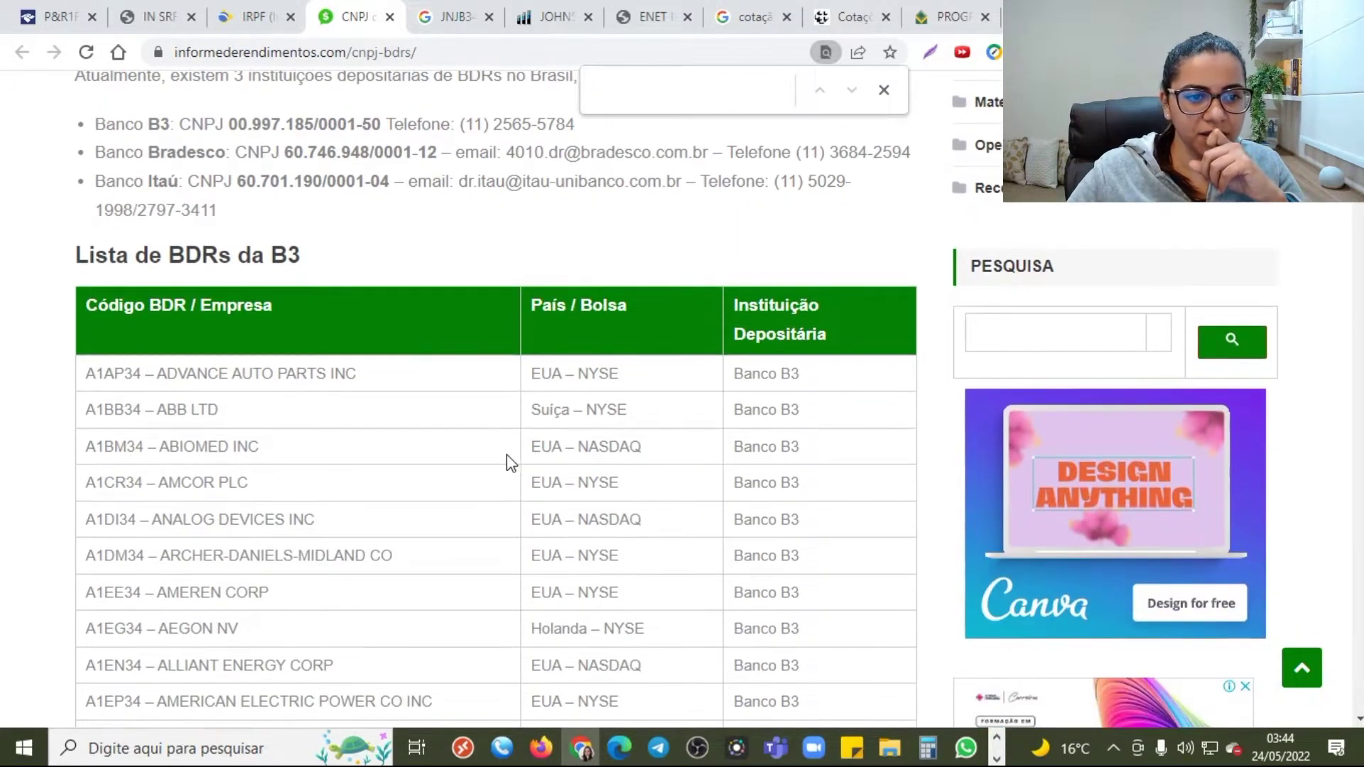
double_click(158, 125)
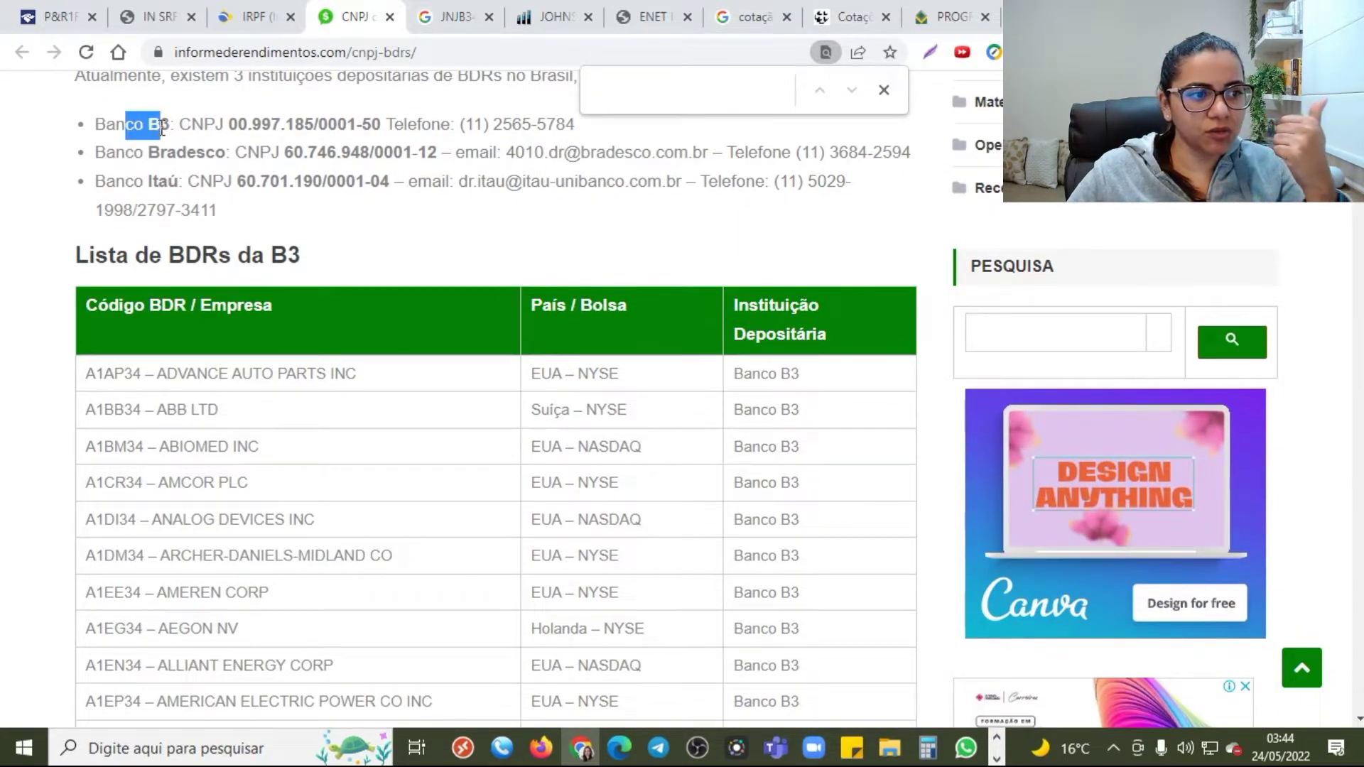
drag(160, 152, 168, 182)
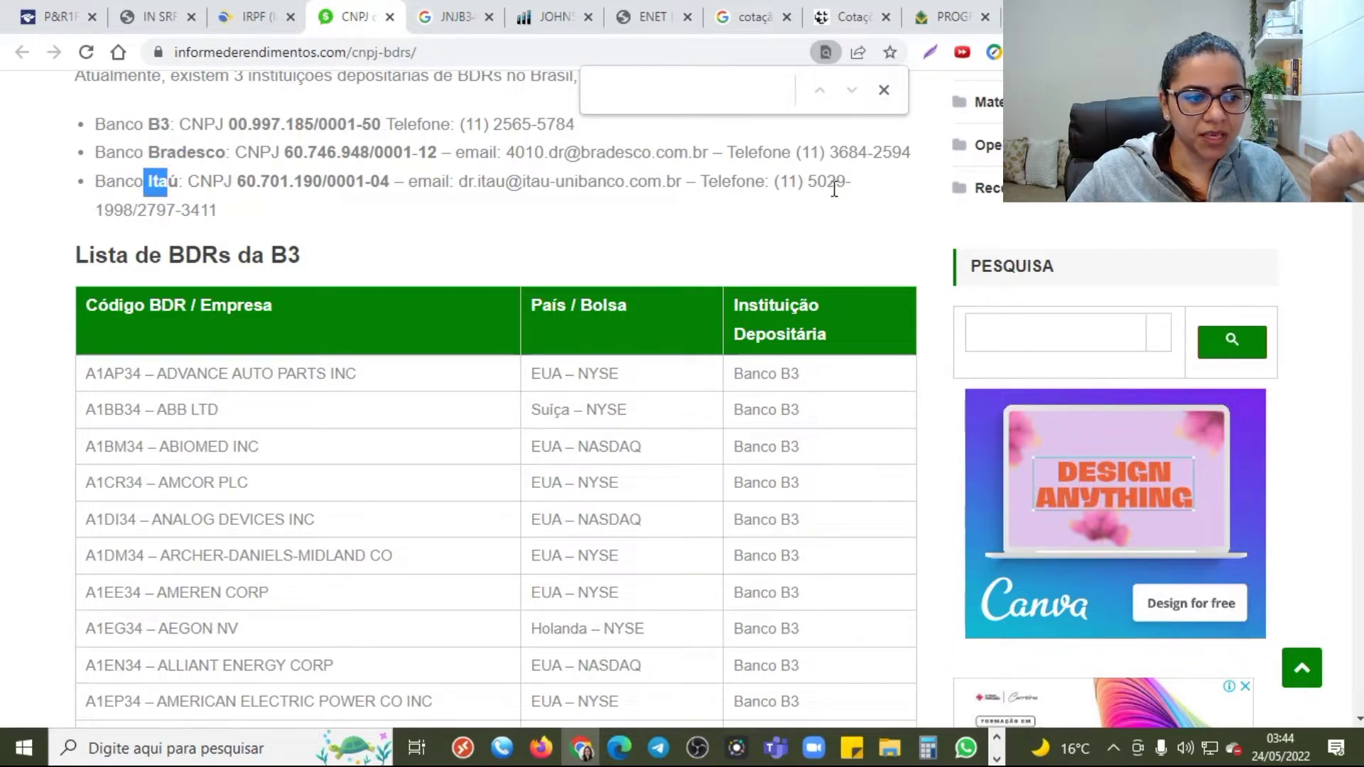
- Find "JN" in the BDR list to identify Johnson & Johnson's depositary institution, and view the Google results for "JNJB34 dividendos bradesco"
click(732, 93)
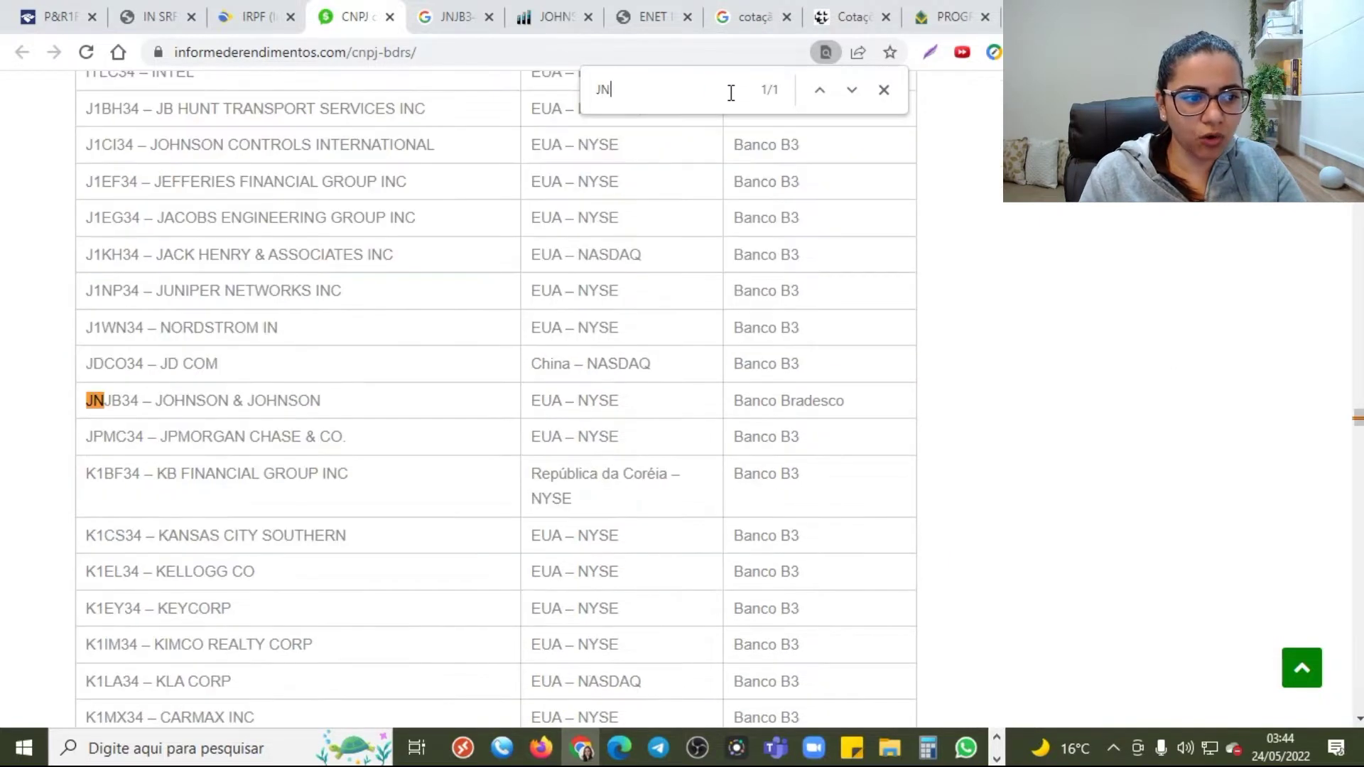
drag(875, 405, 712, 411)
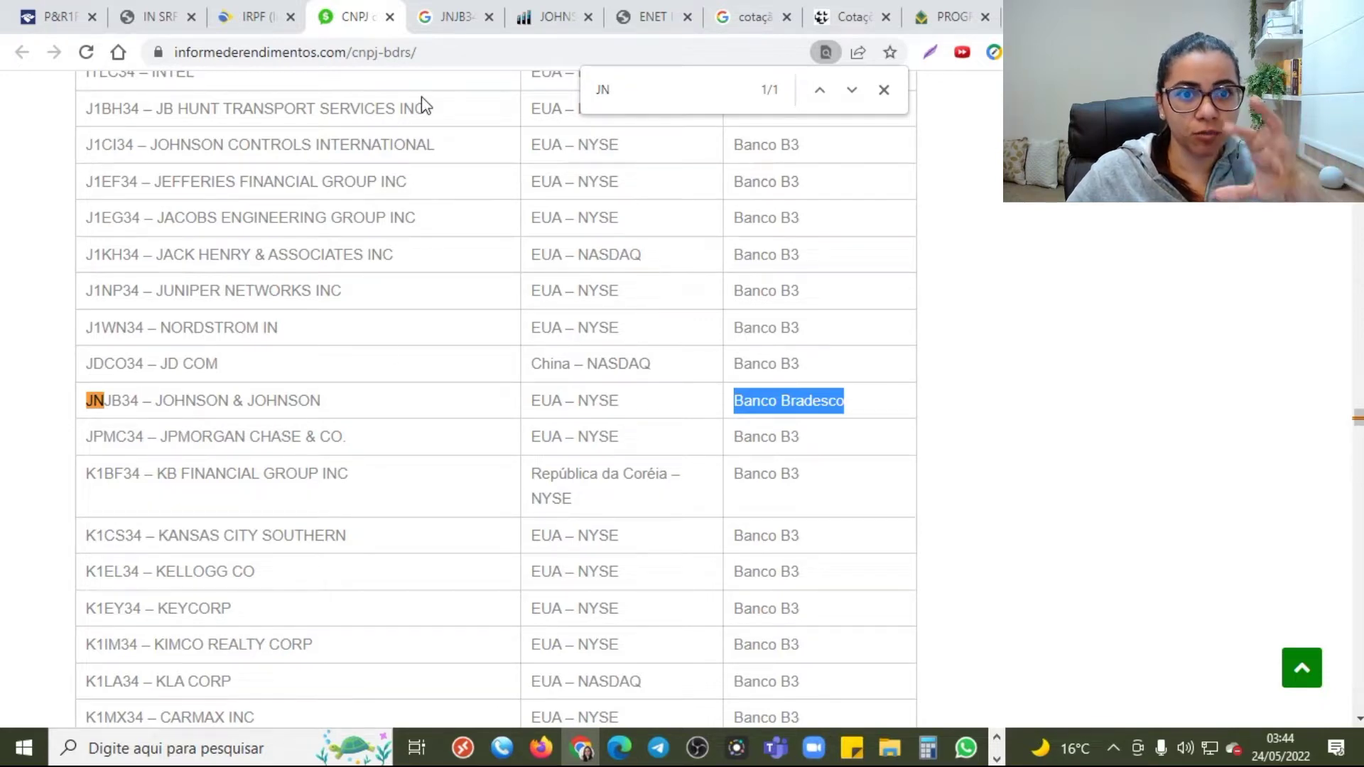
click(455, 16)
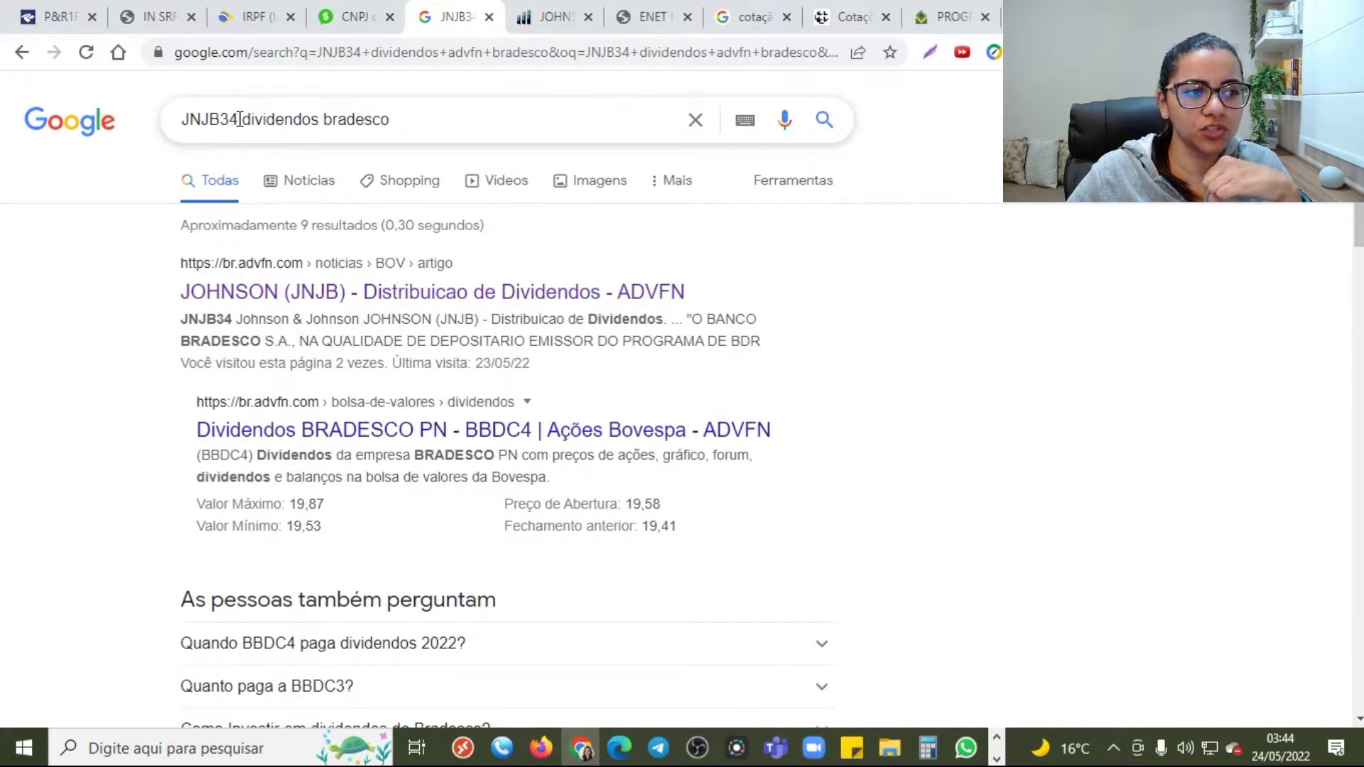
- Highlight the JNJB34 ticker in the Google query and examine the ADVFN Johnson shareholder notice of 05/01/22 and its list of related news
drag(240, 118, 172, 124)
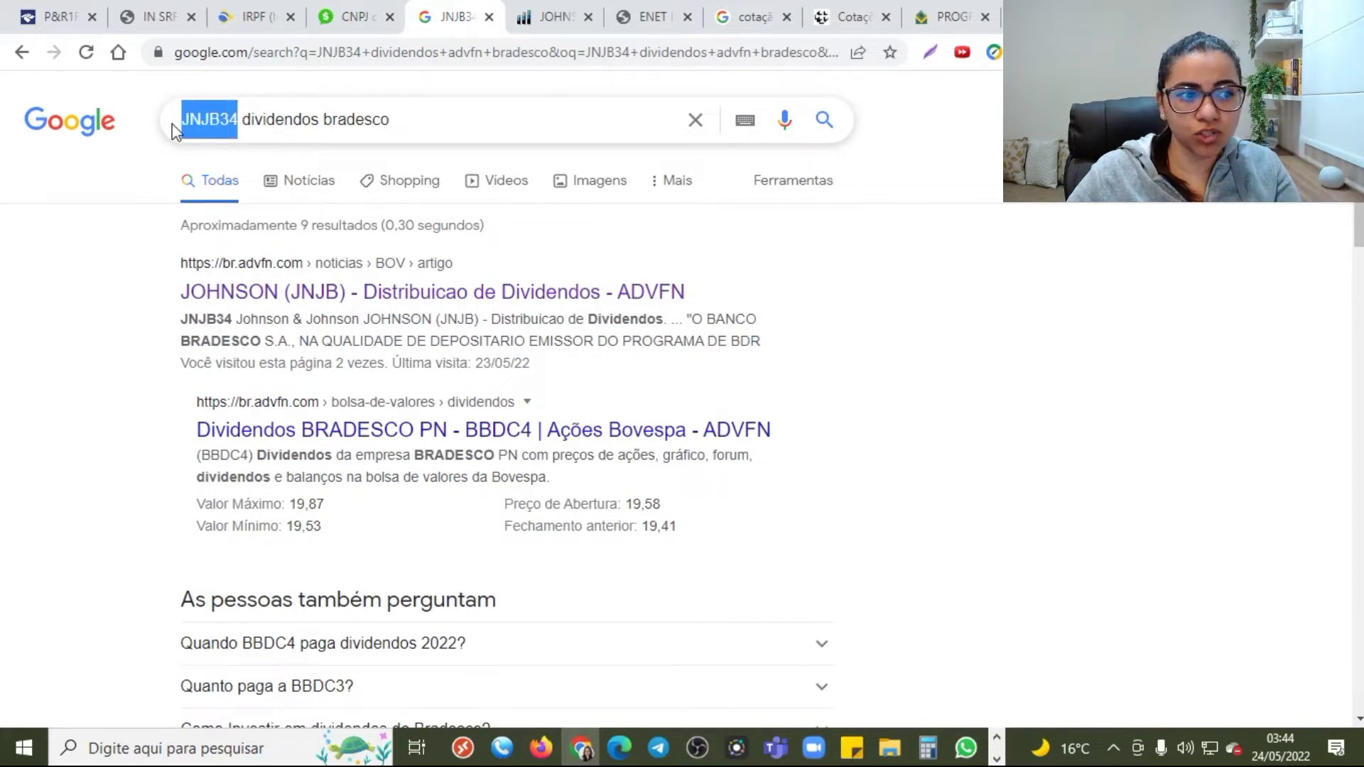
click(294, 116)
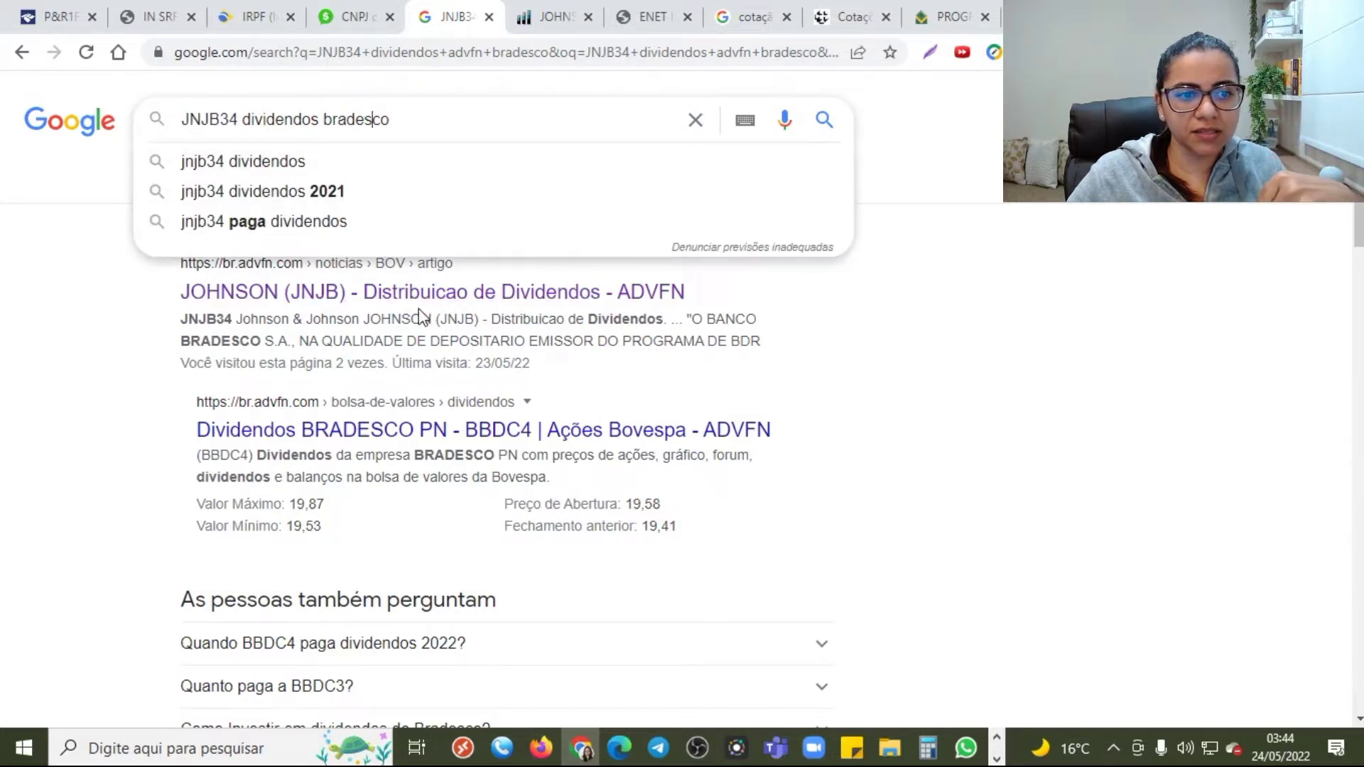
click(534, 28)
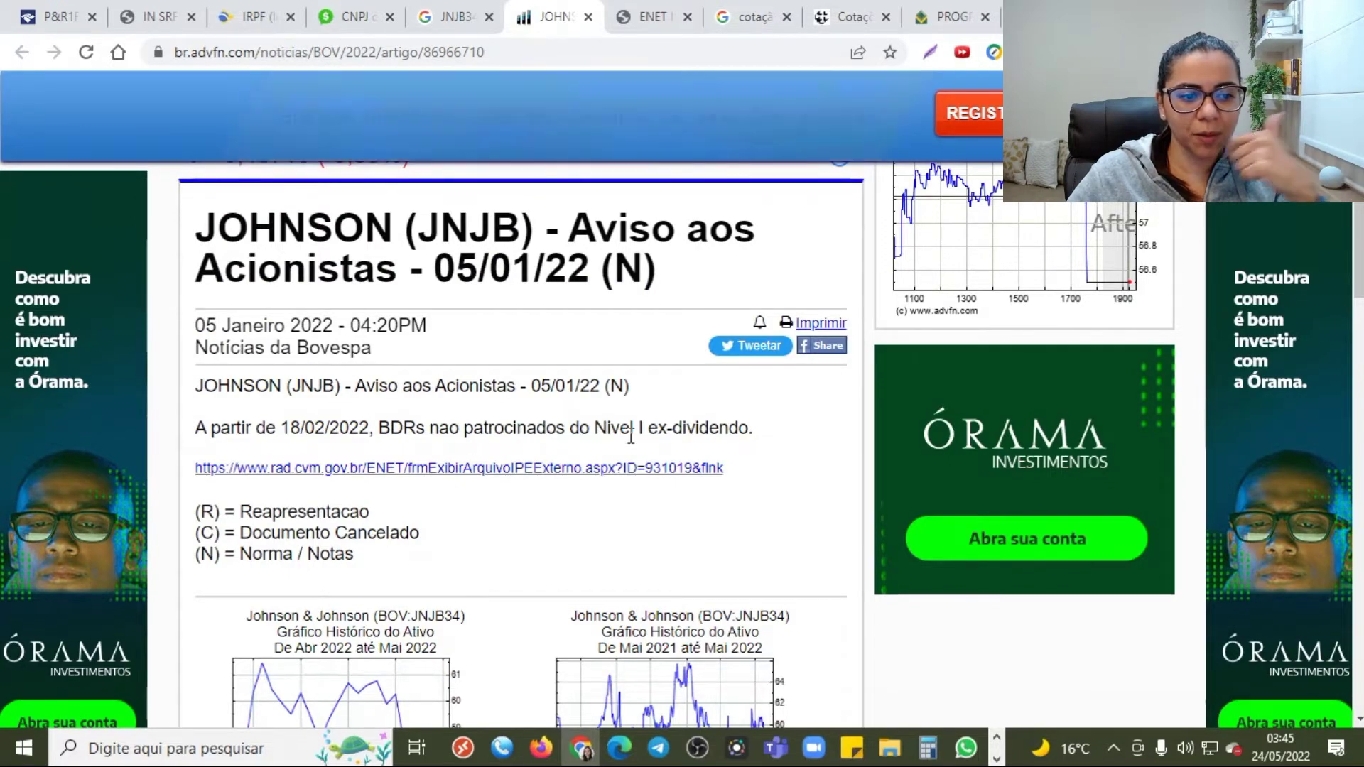
scroll(593, 475, down, 5)
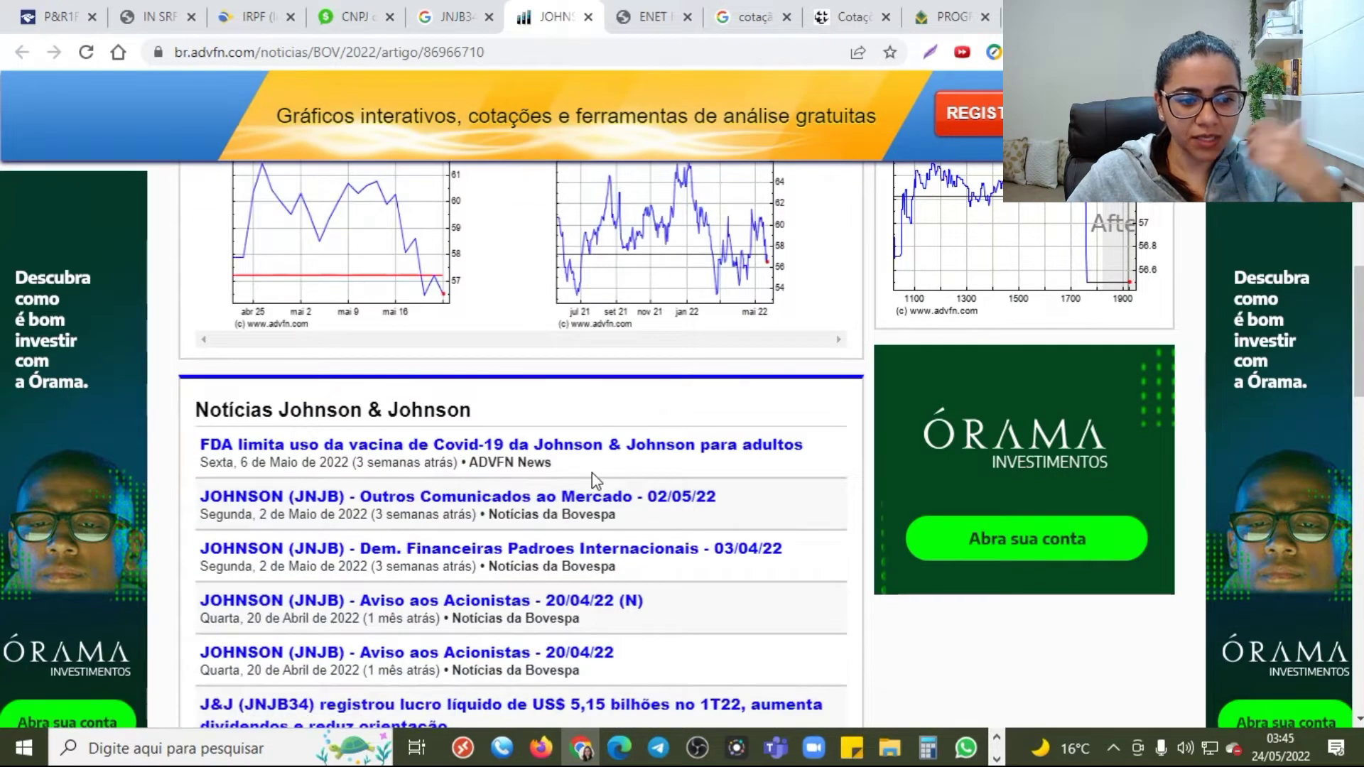
scroll(584, 490, down, 5)
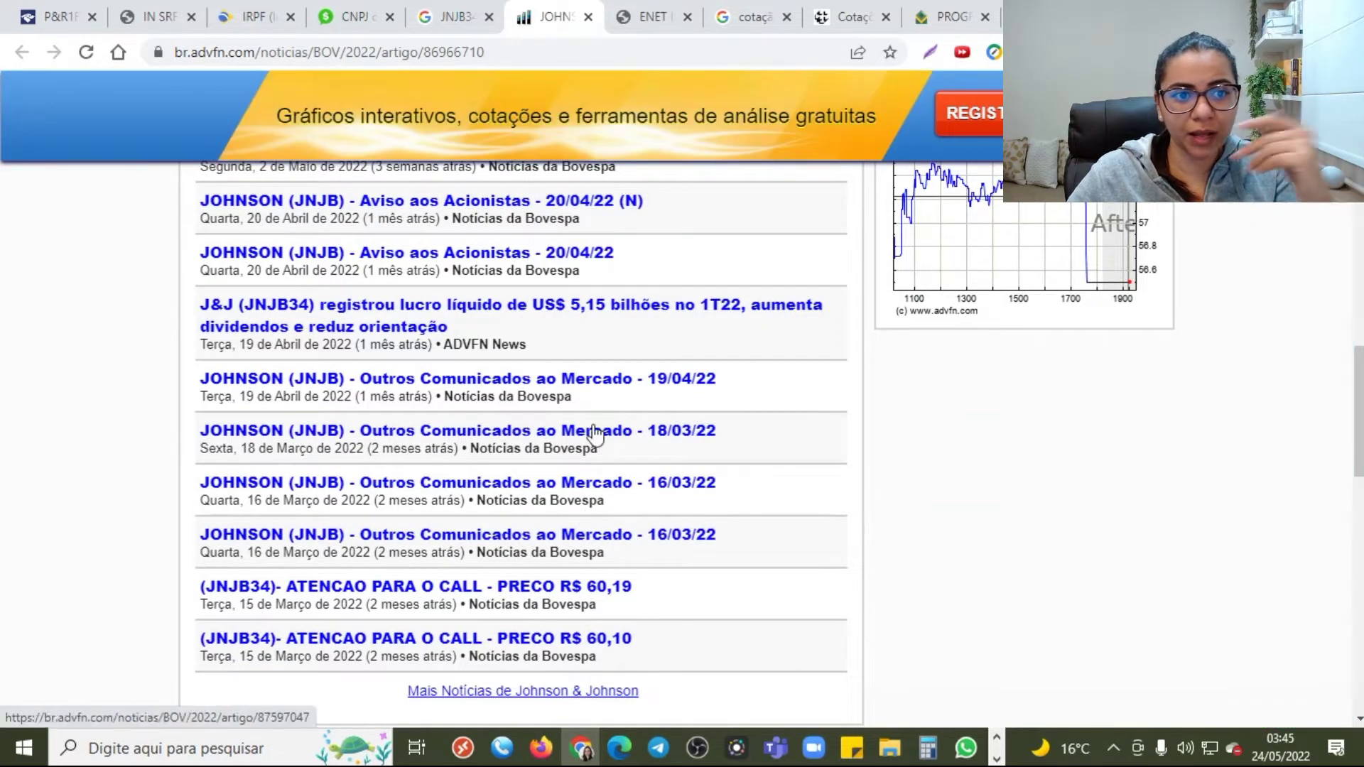
scroll(648, 426, up, 6)
- View the CVM dividend notice and highlight the underlying asset/BDR ratio and the gross US$ dividend per BDR
click(648, 15)
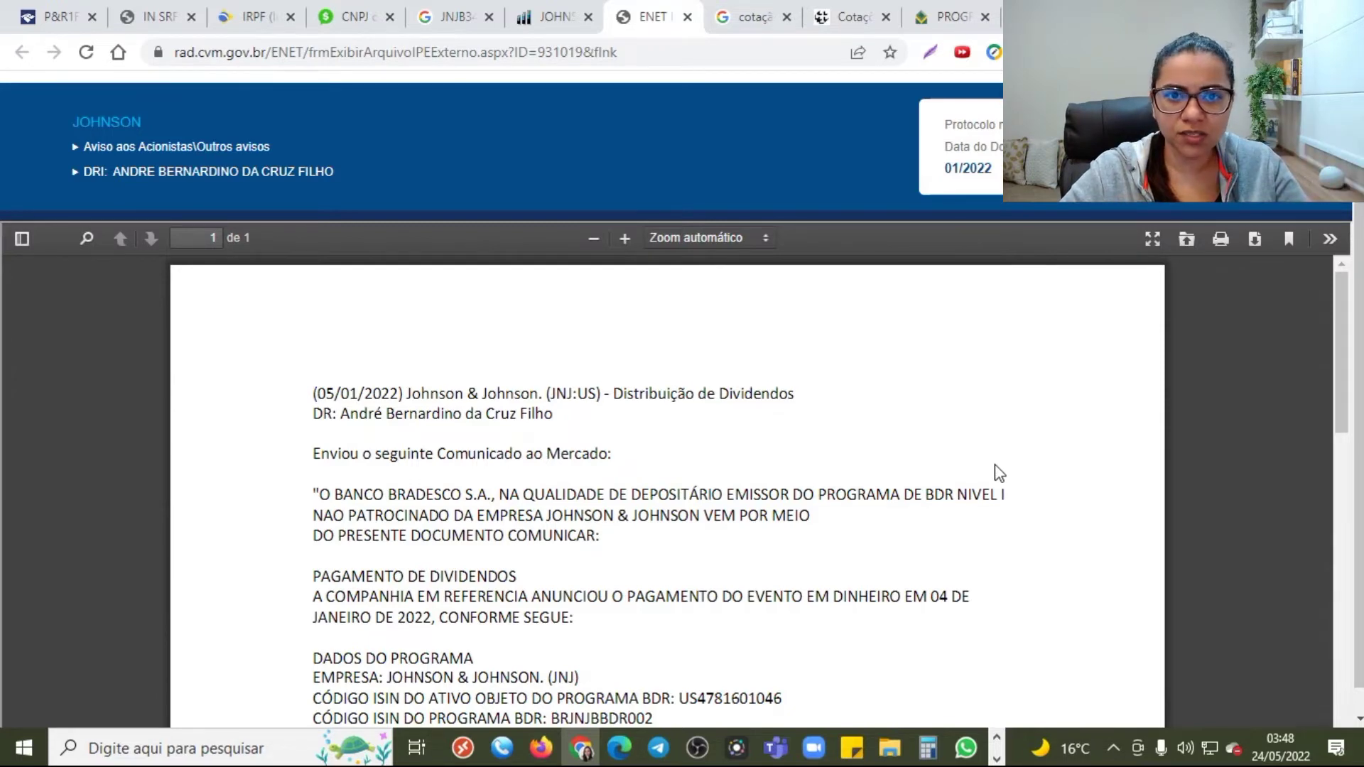
scroll(990, 472, down, 3)
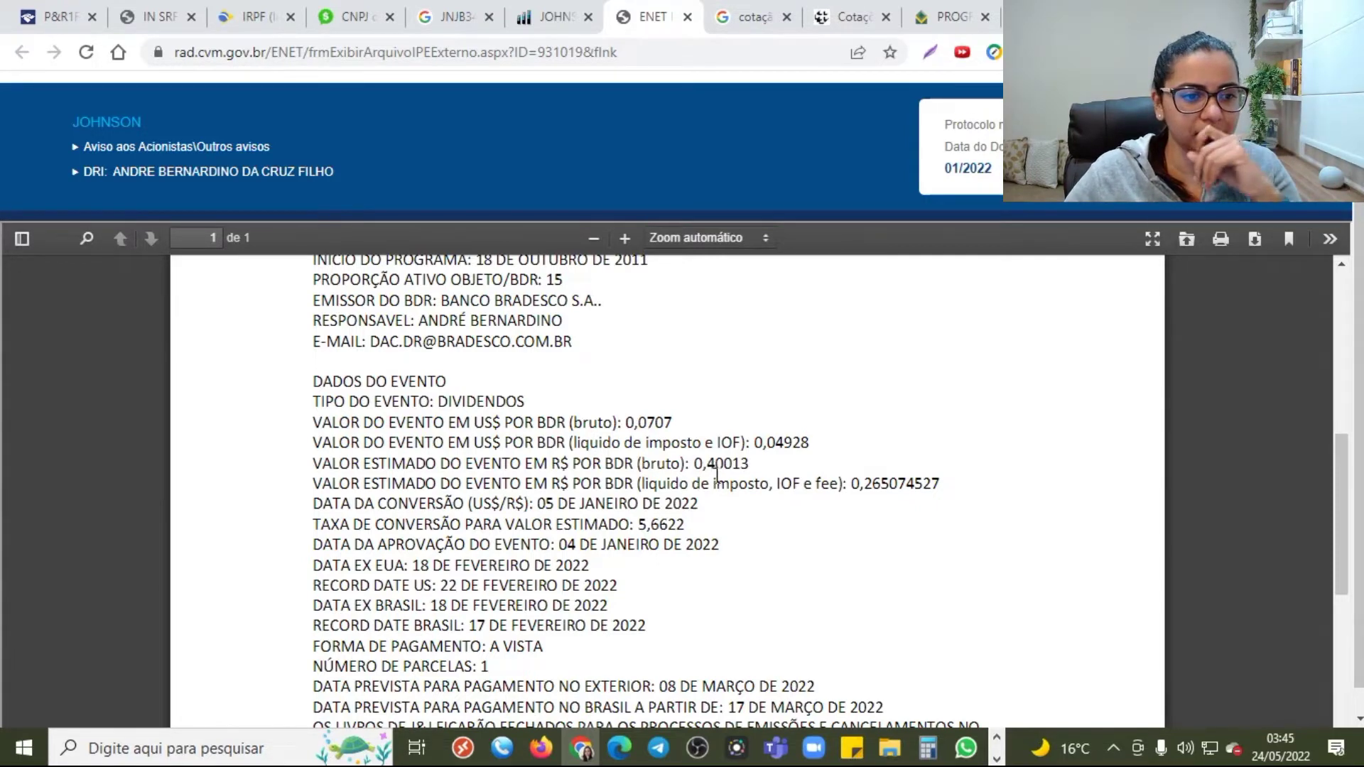
scroll(713, 477, up, 3)
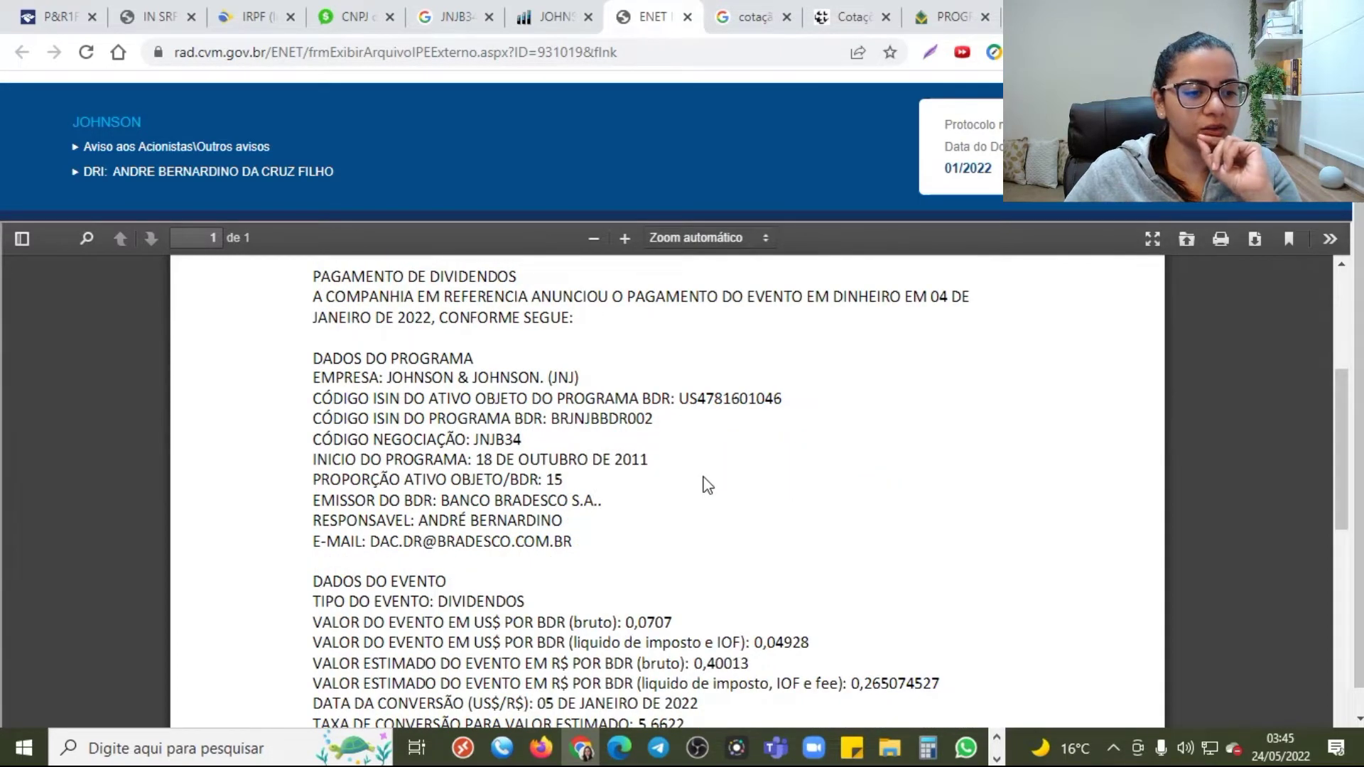
click(313, 481)
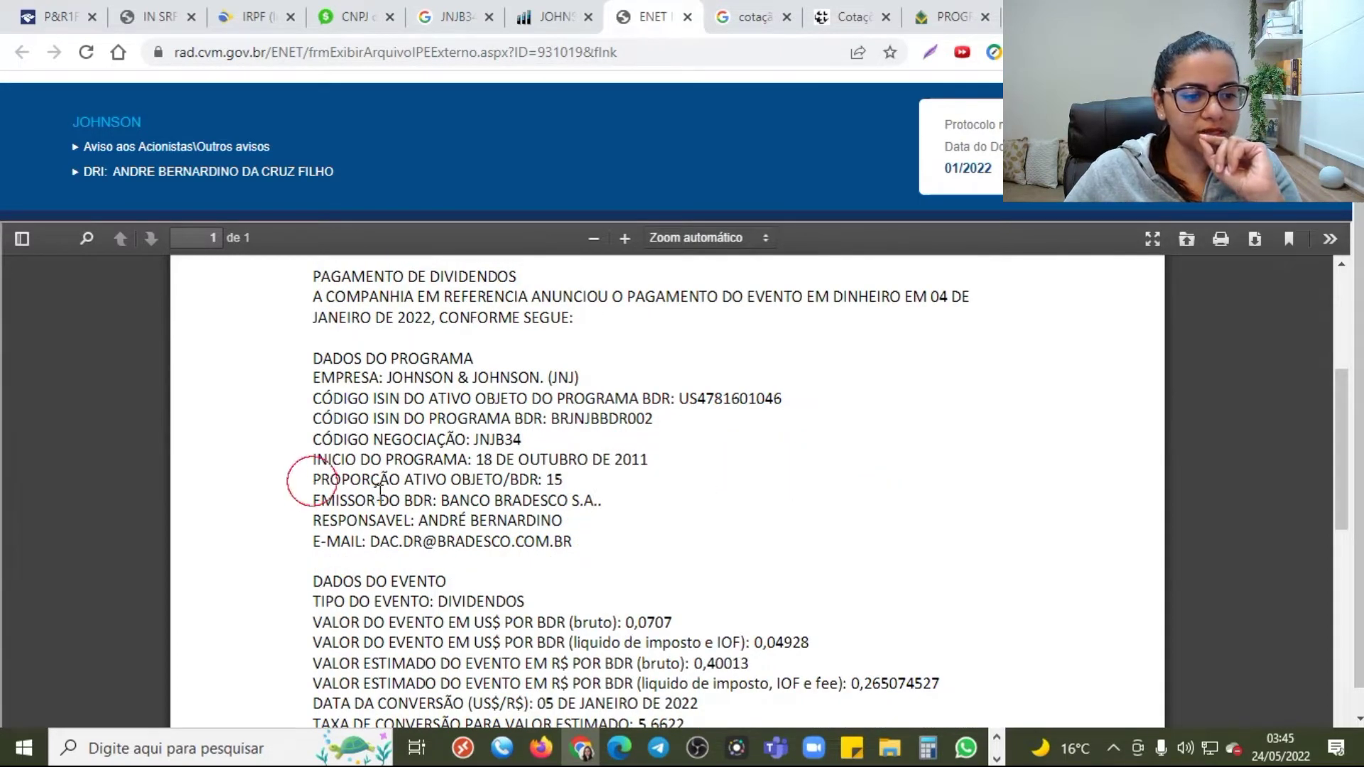
drag(521, 495, 506, 483)
click(502, 480)
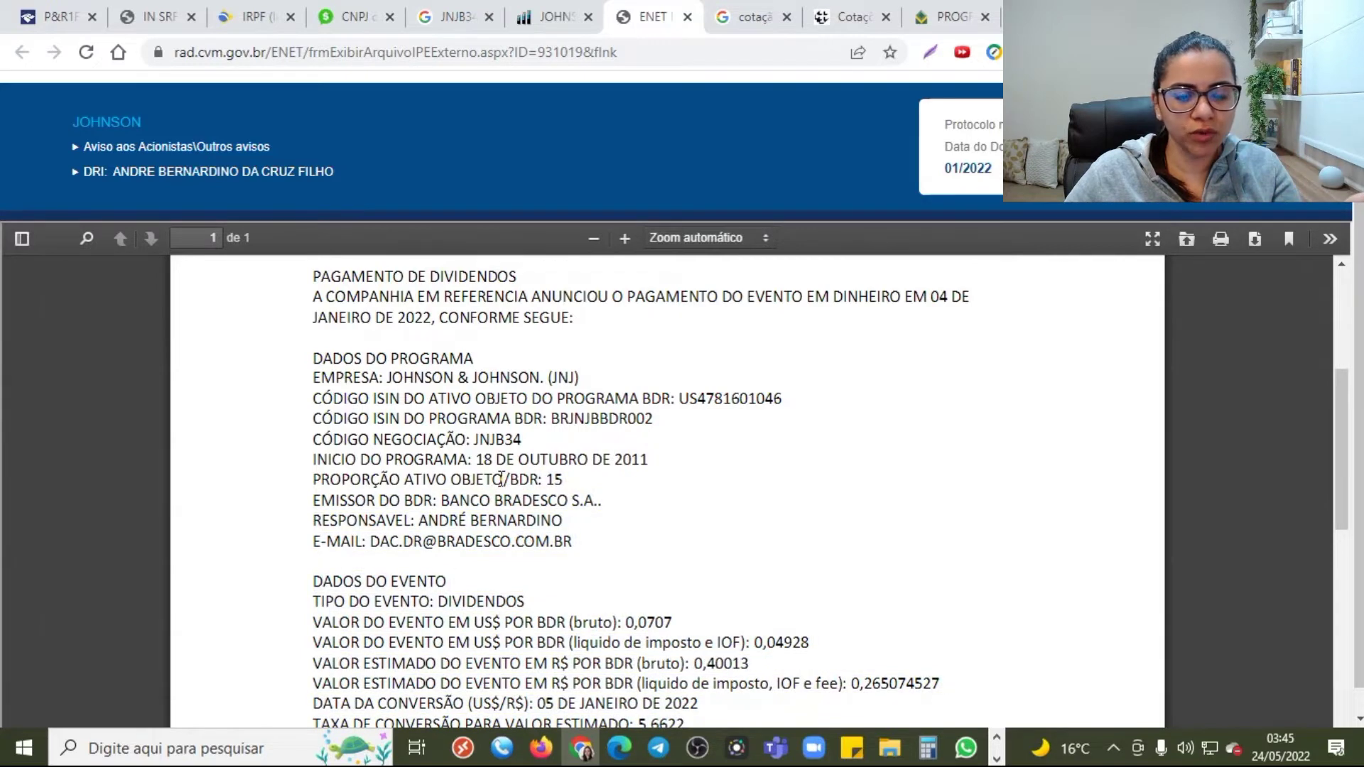
drag(503, 479, 566, 480)
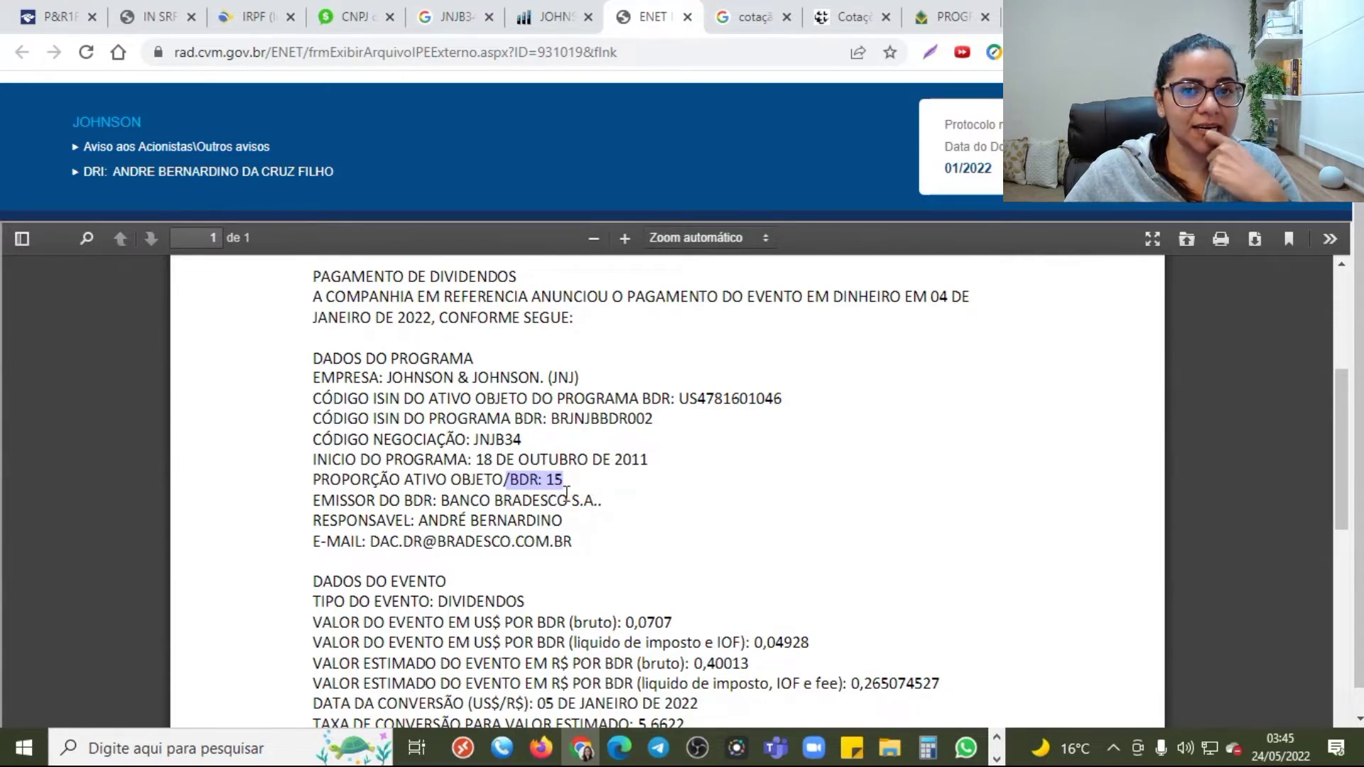
scroll(362, 601, down, 3)
drag(313, 422, 654, 422)
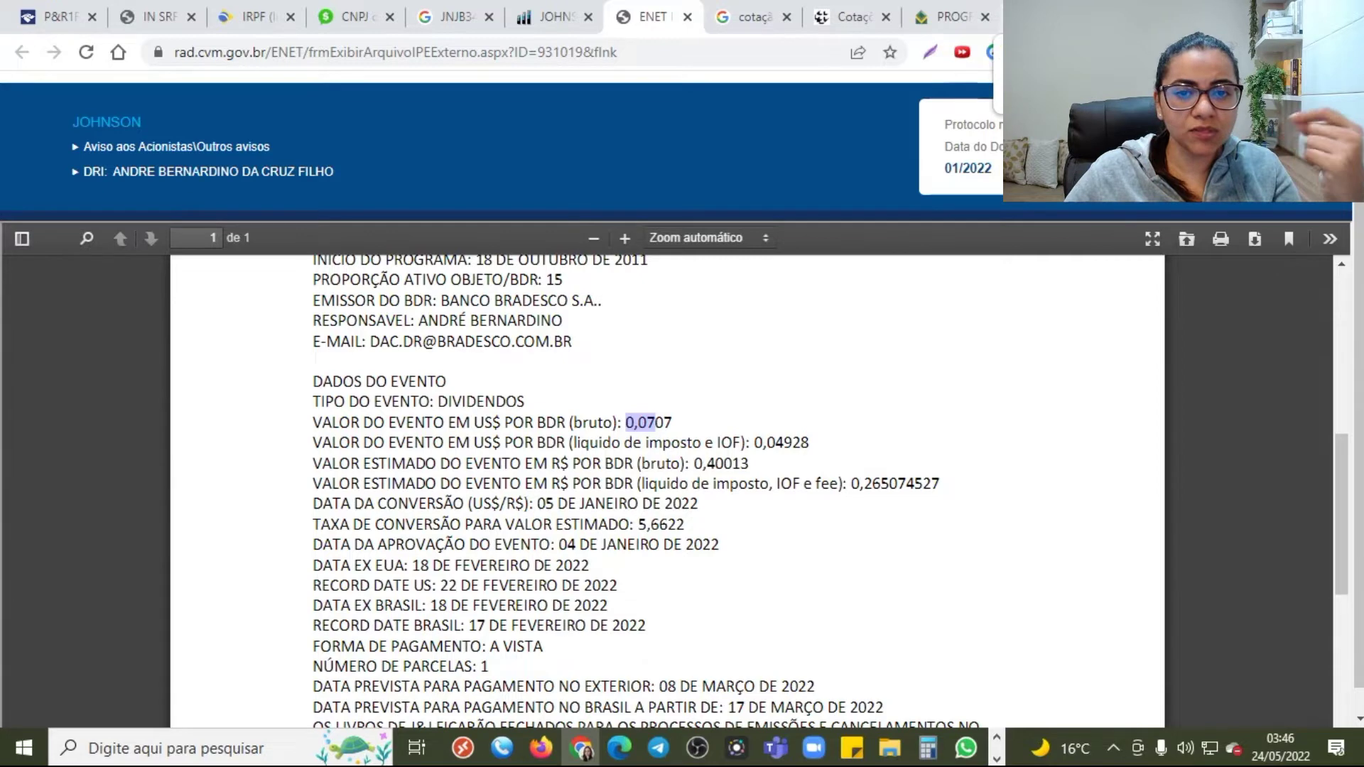
- Open Johnson & Johnson's Dividend History page and highlight the amount of the dividend declared on Jan 04, 2022
key(ctrl+shift+Tab)
click(754, 50)
key(Return)
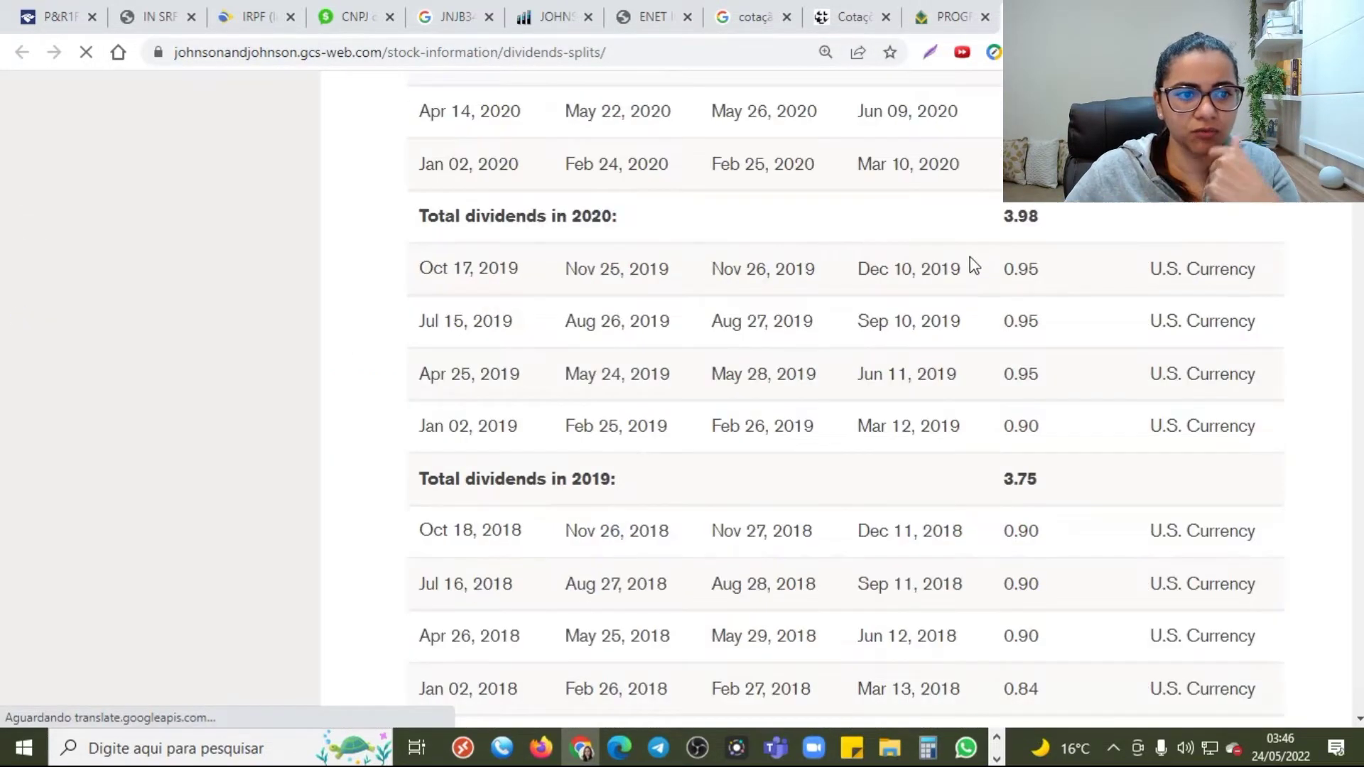
scroll(810, 307, up, 10)
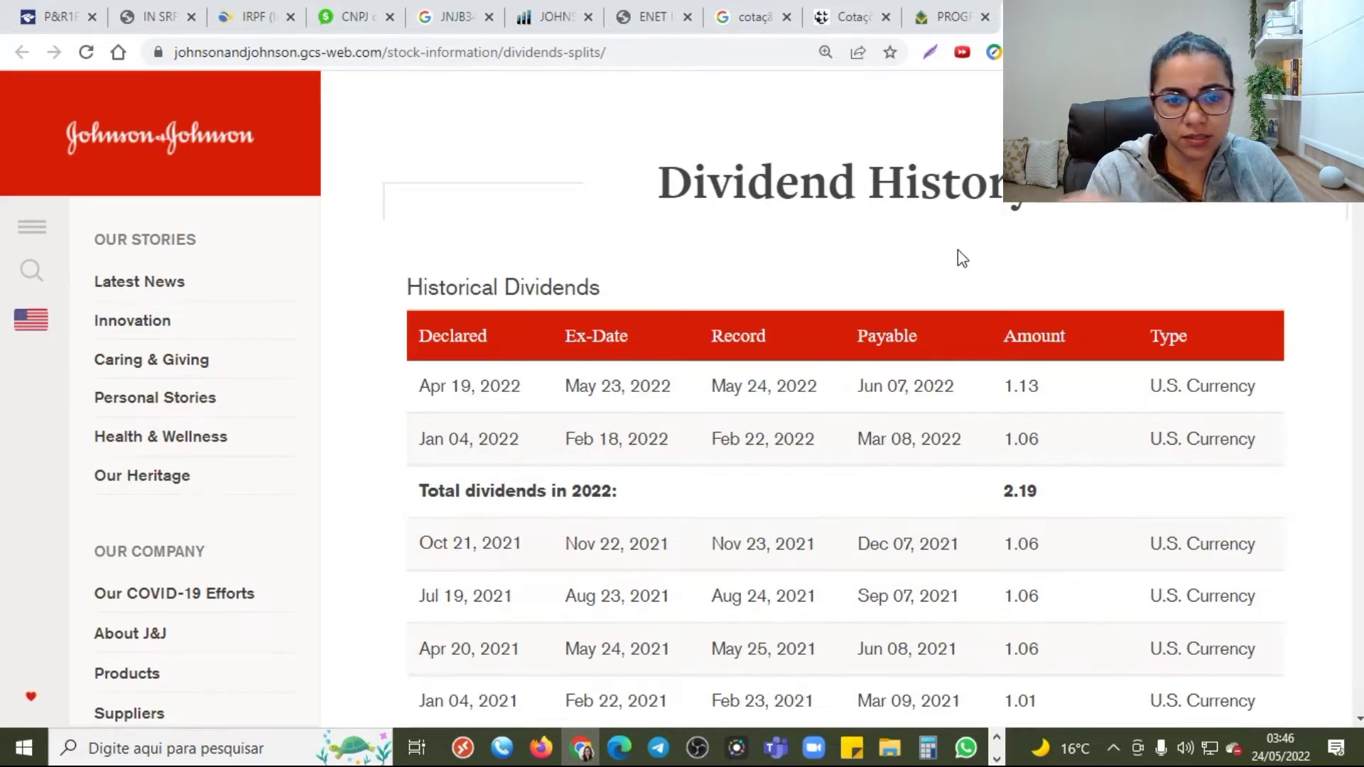
scroll(815, 349, down, 1)
scroll(814, 353, down, 2)
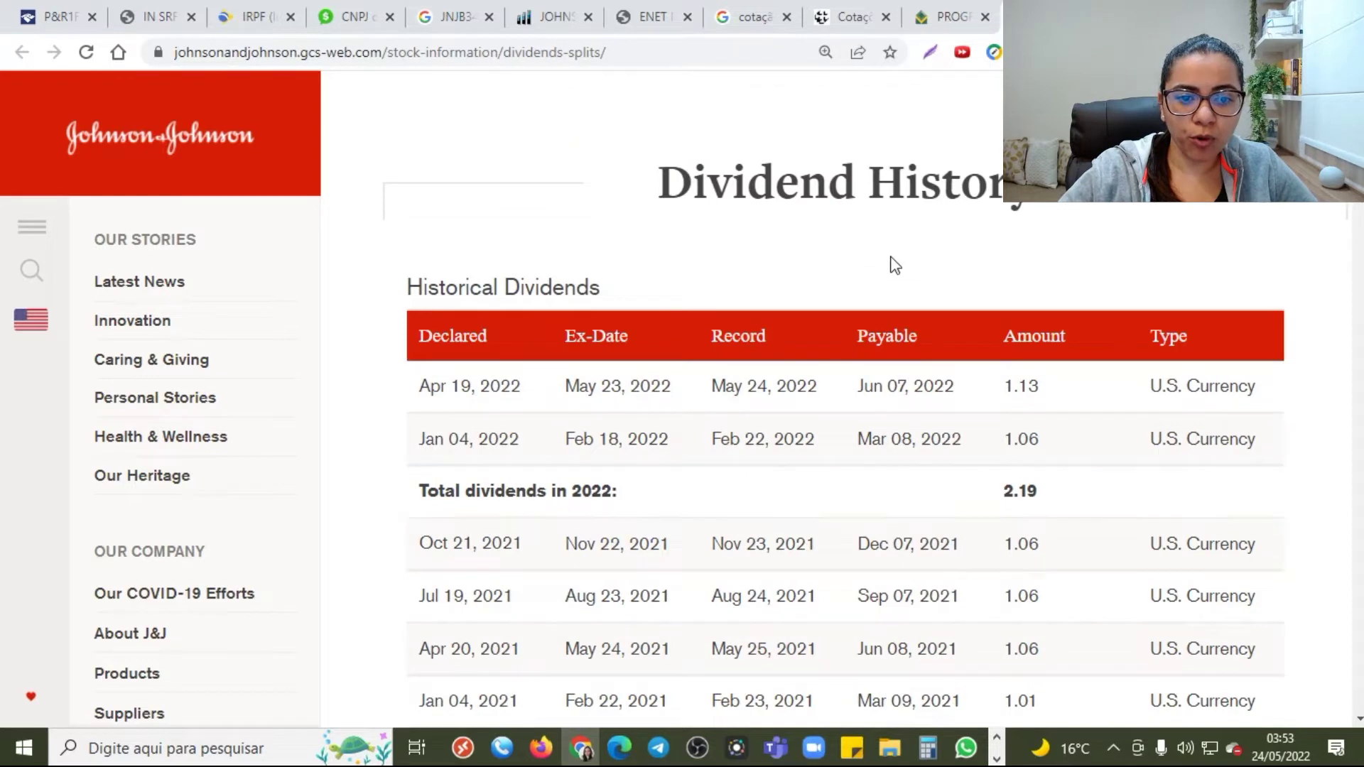
drag(1040, 440, 1004, 438)
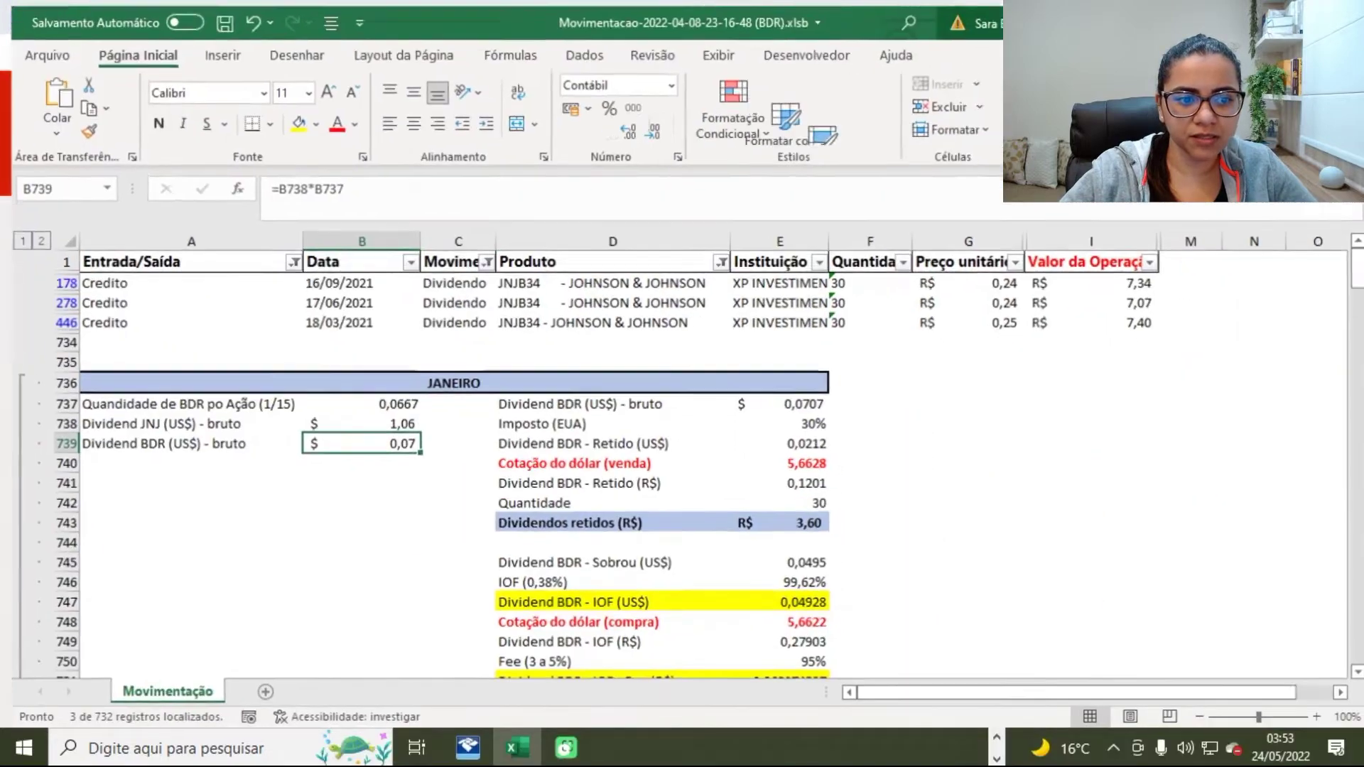
- Switch to the Excel workbook and inspect the gross JNJ dividend and the gross BDR dividend formula in the JANEIRO block
click(366, 420)
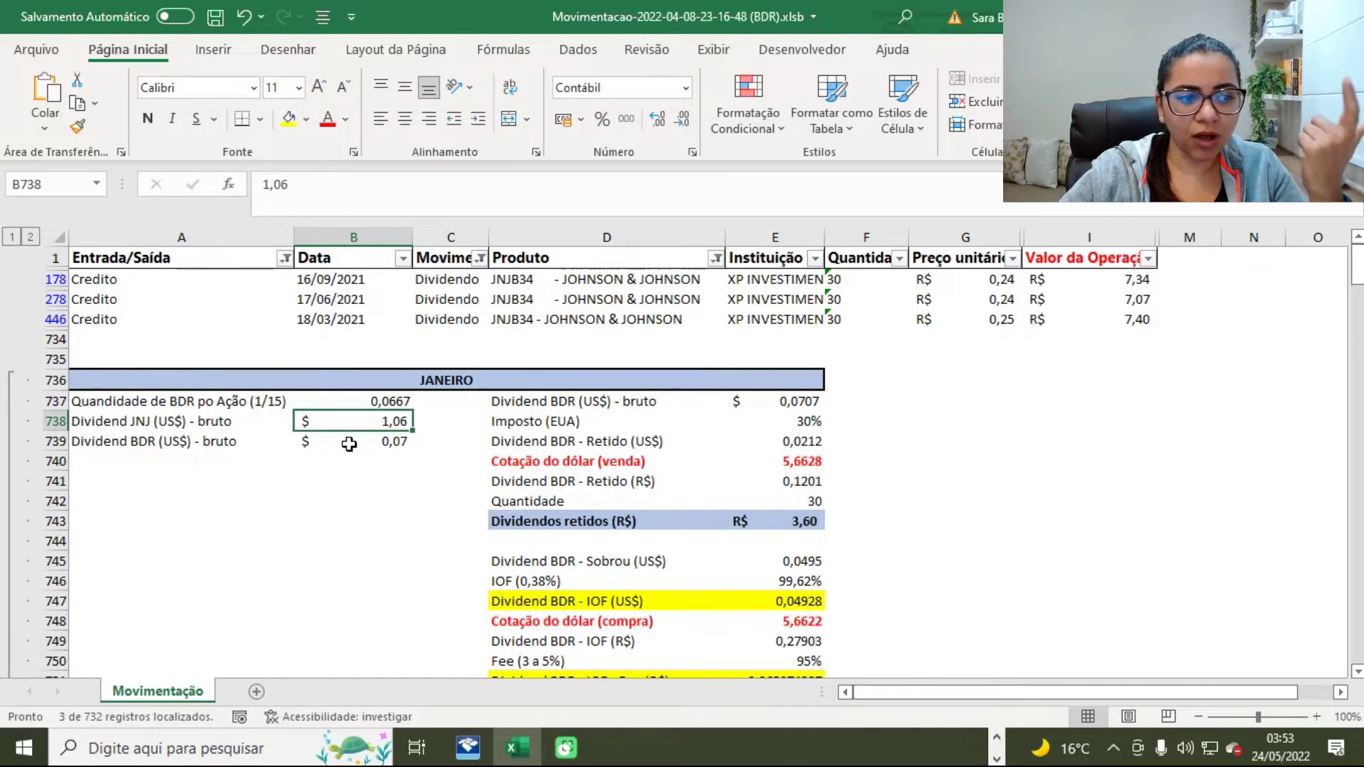
click(181, 442)
click(374, 443)
double_click(374, 443)
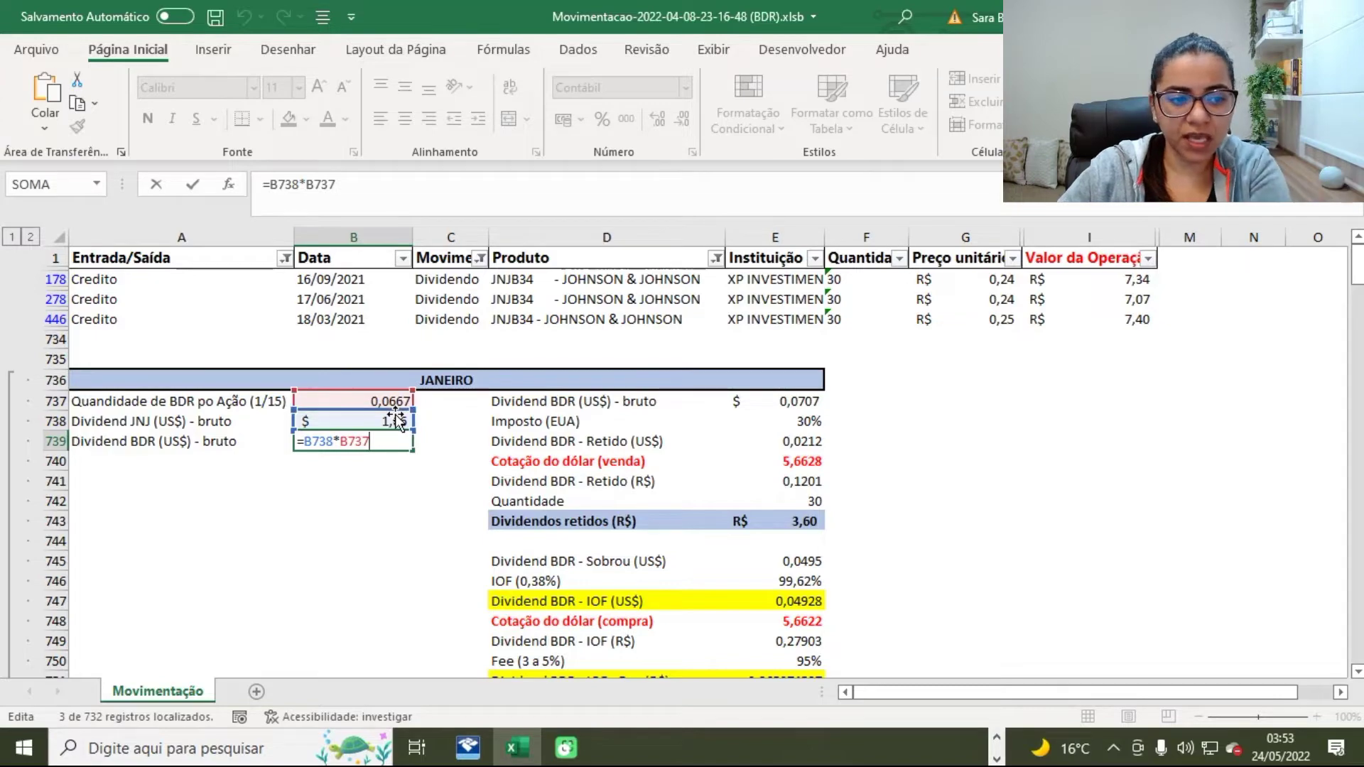
key(Return)
click(408, 436)
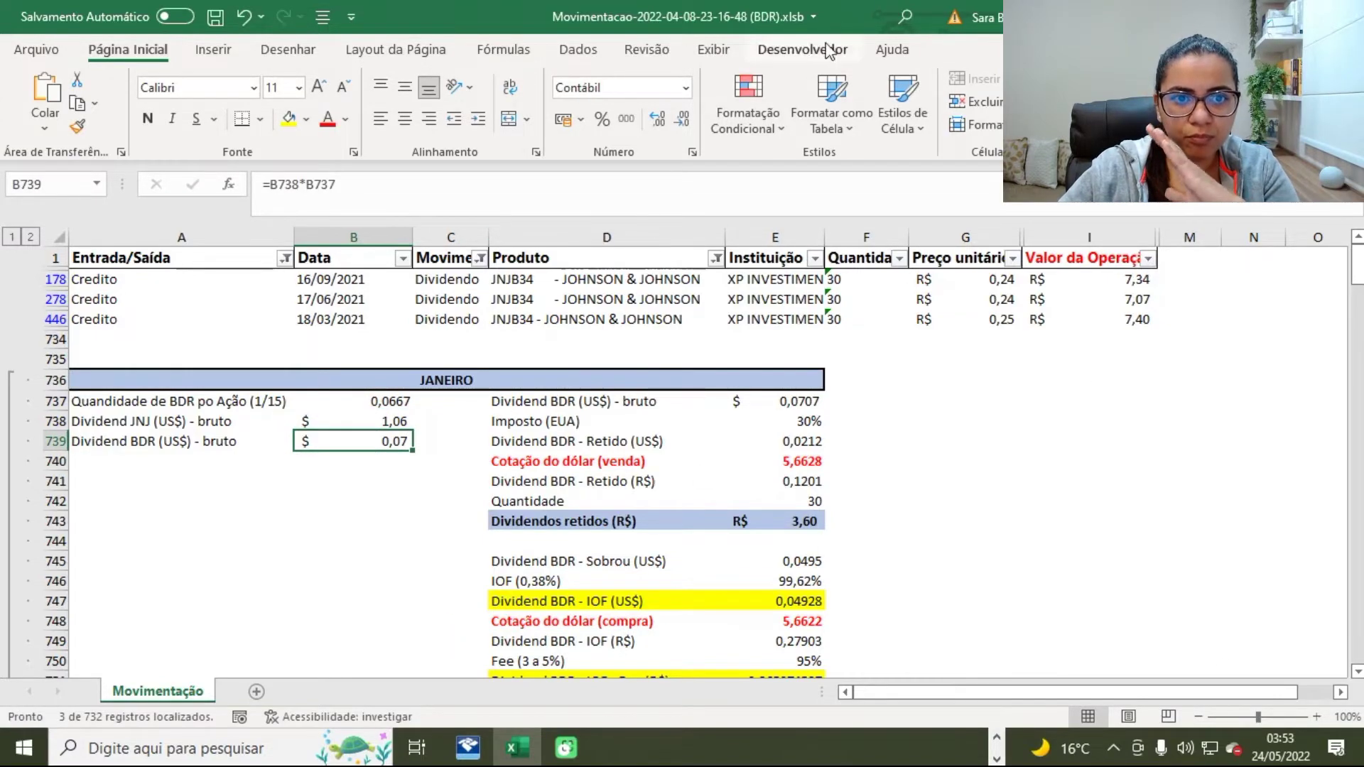
- Switch to the browser's CVM notice and highlight the event data through the gross US$ value per BDR
click(1282, 16)
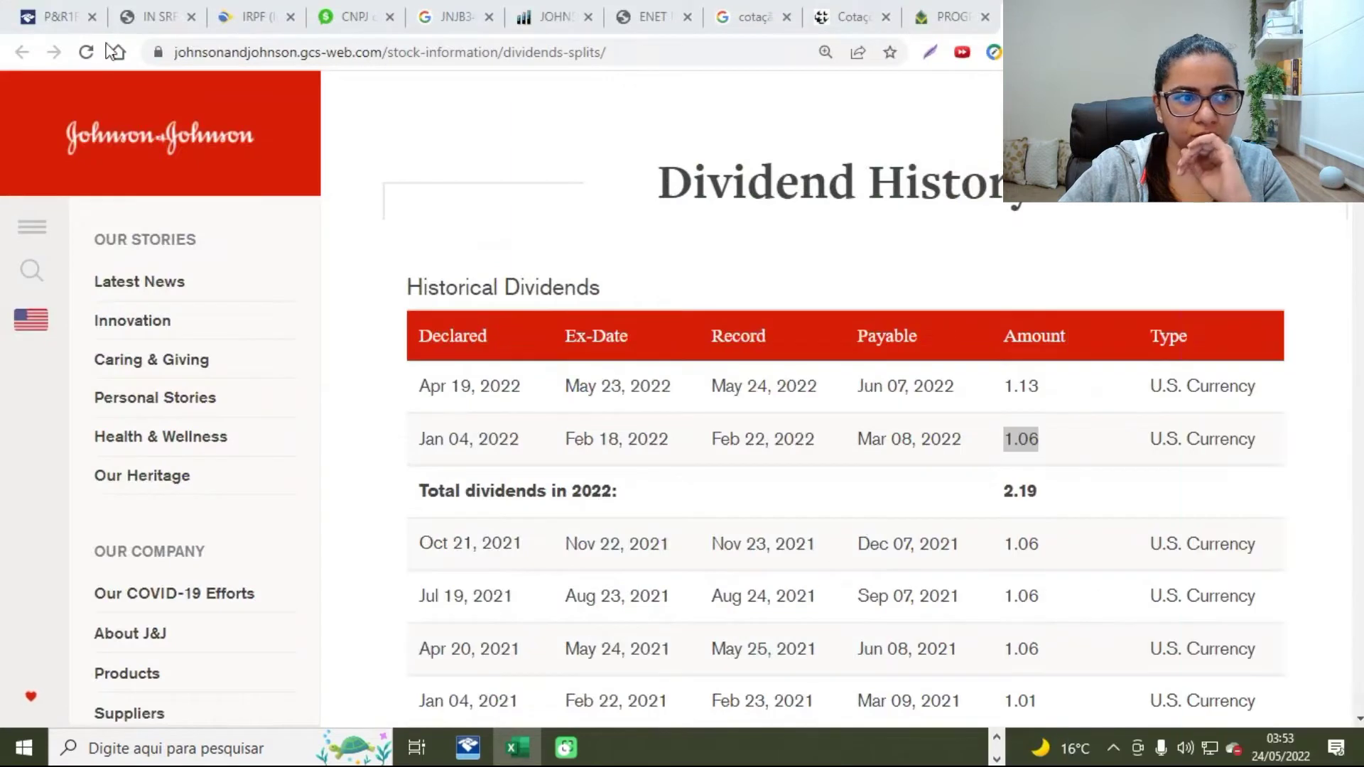
click(628, 16)
drag(708, 320, 312, 280)
click(322, 330)
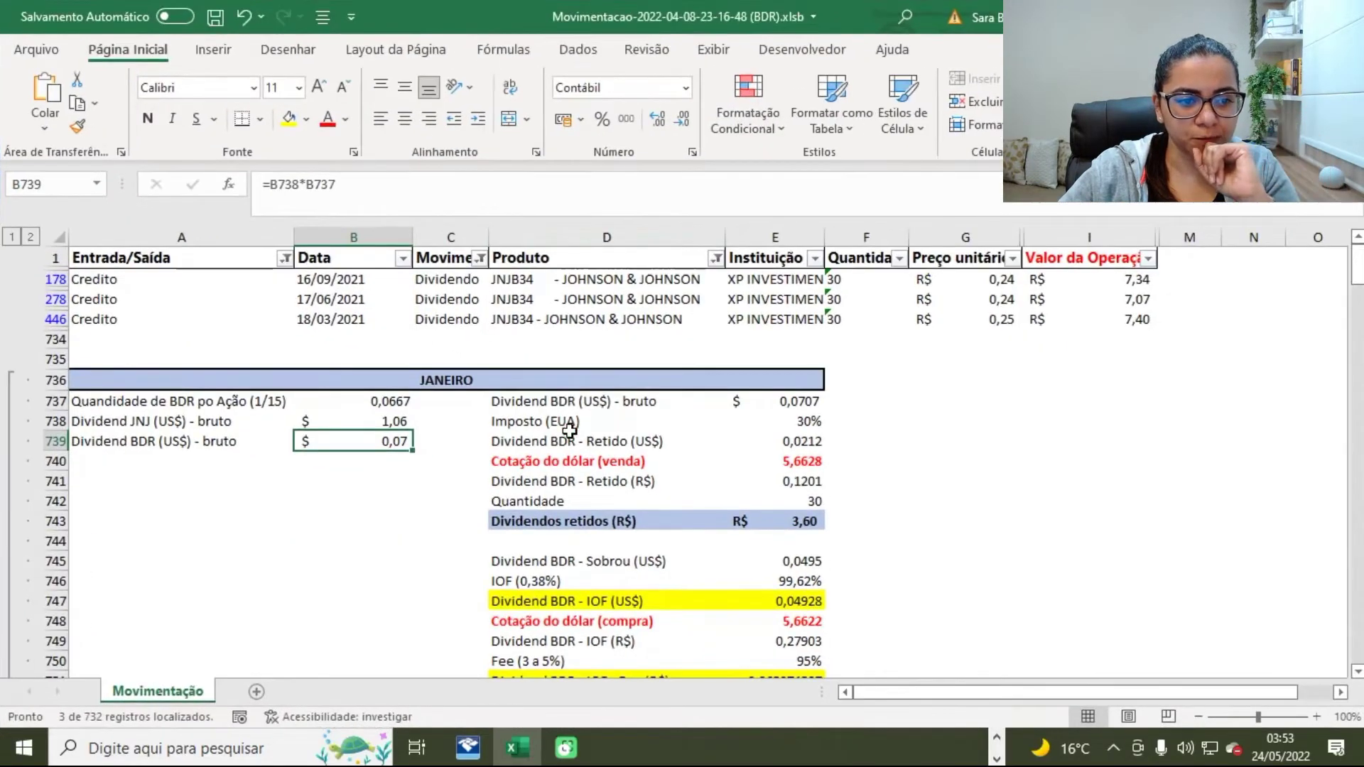
- Return to the Excel workbook and inspect the gross BDR dividend and the formula for the US$ dividend withheld by the US tax
click(569, 434)
click(609, 423)
click(808, 407)
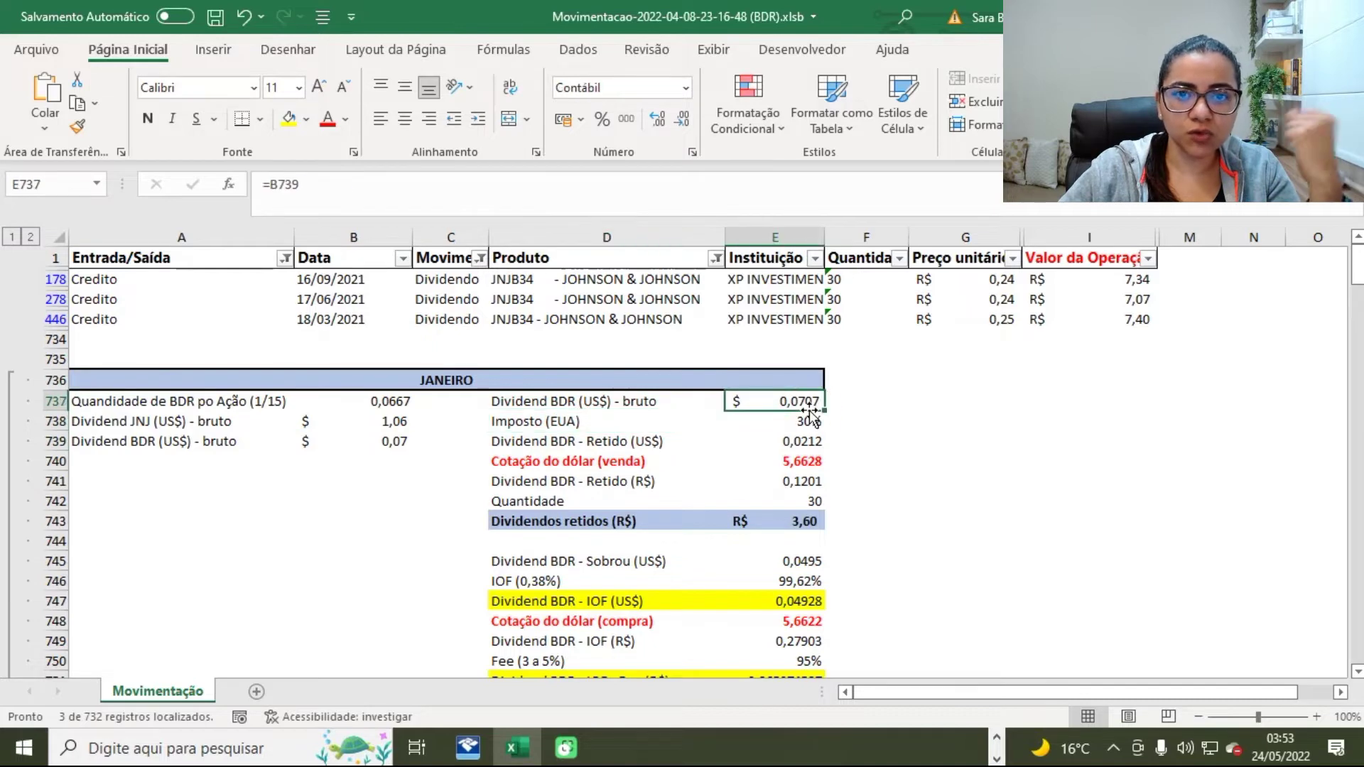
double_click(810, 440)
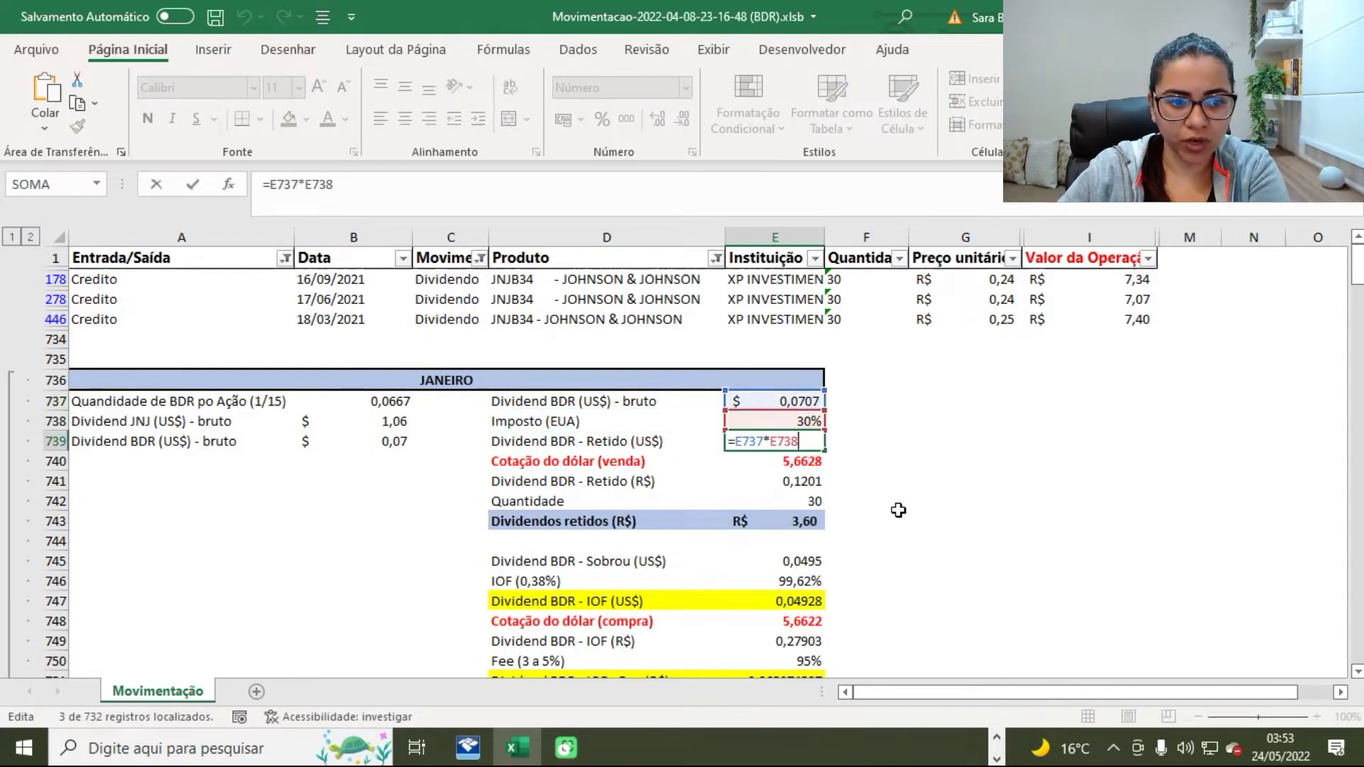
key(Return)
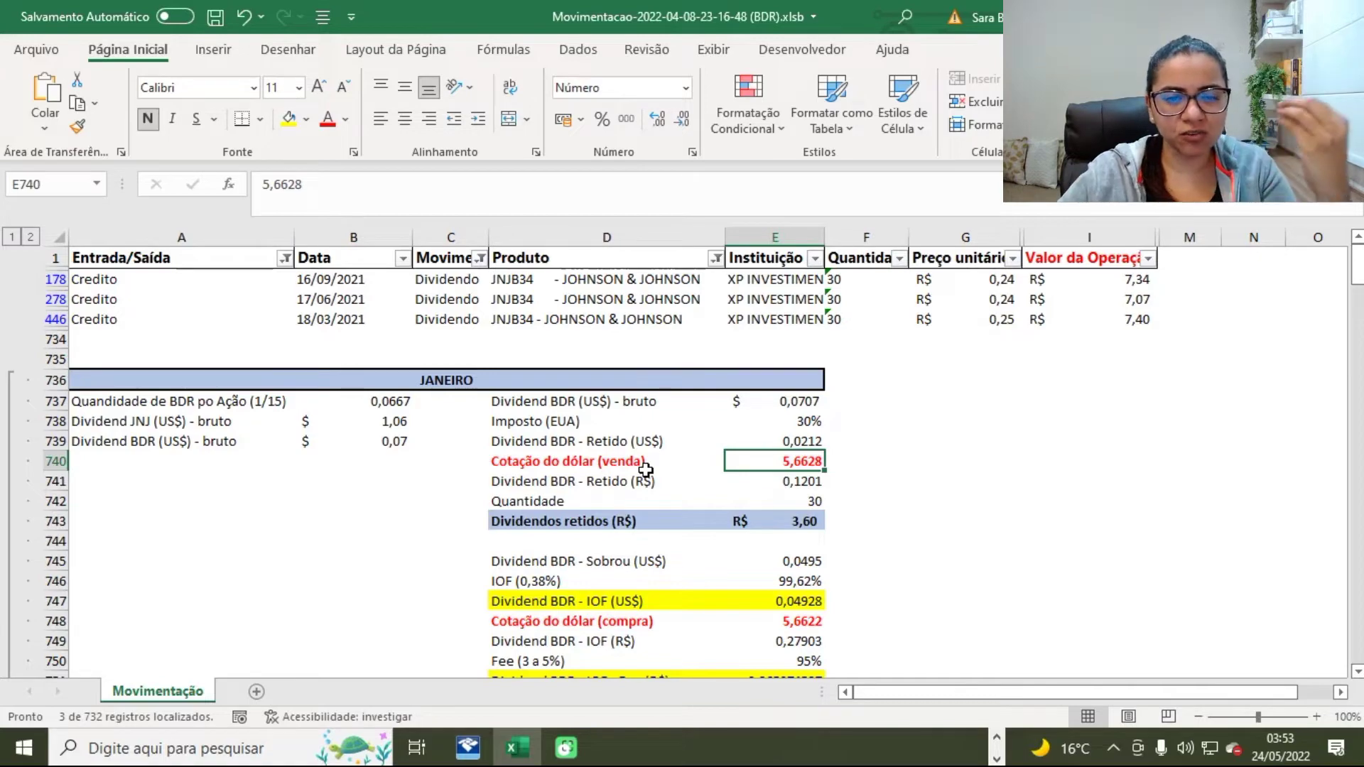
- Check the conversion rate in the browser's CVM notice, and view the Banco Central search results and its dollar quotation table
click(1261, 15)
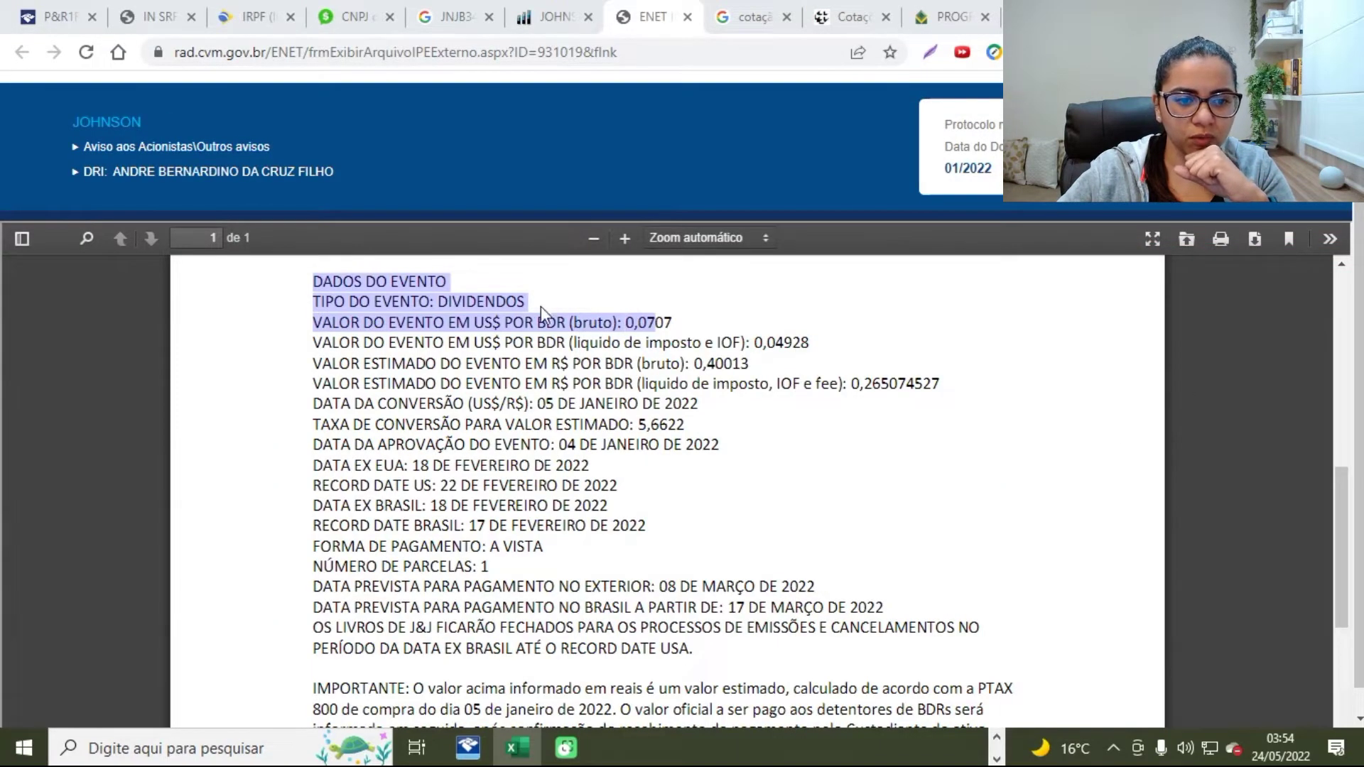
drag(692, 431, 329, 422)
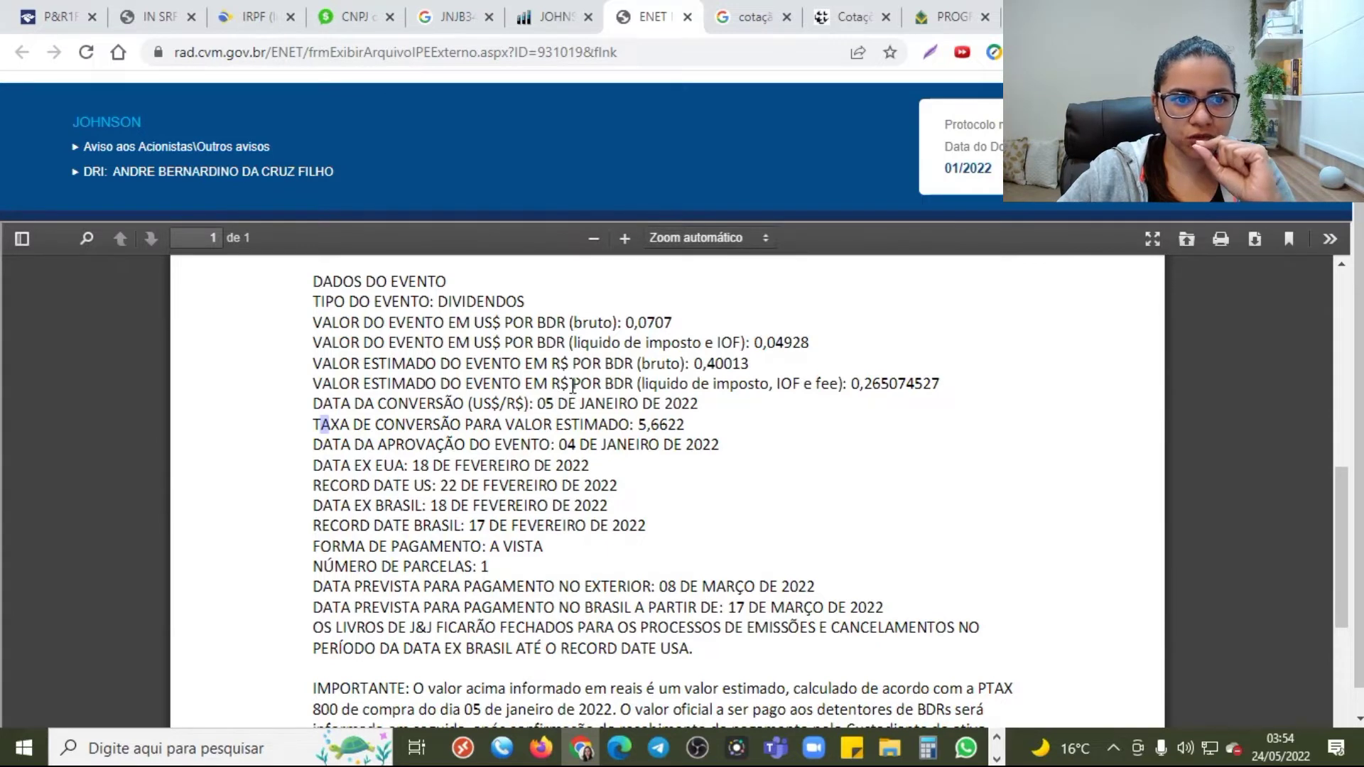
click(749, 16)
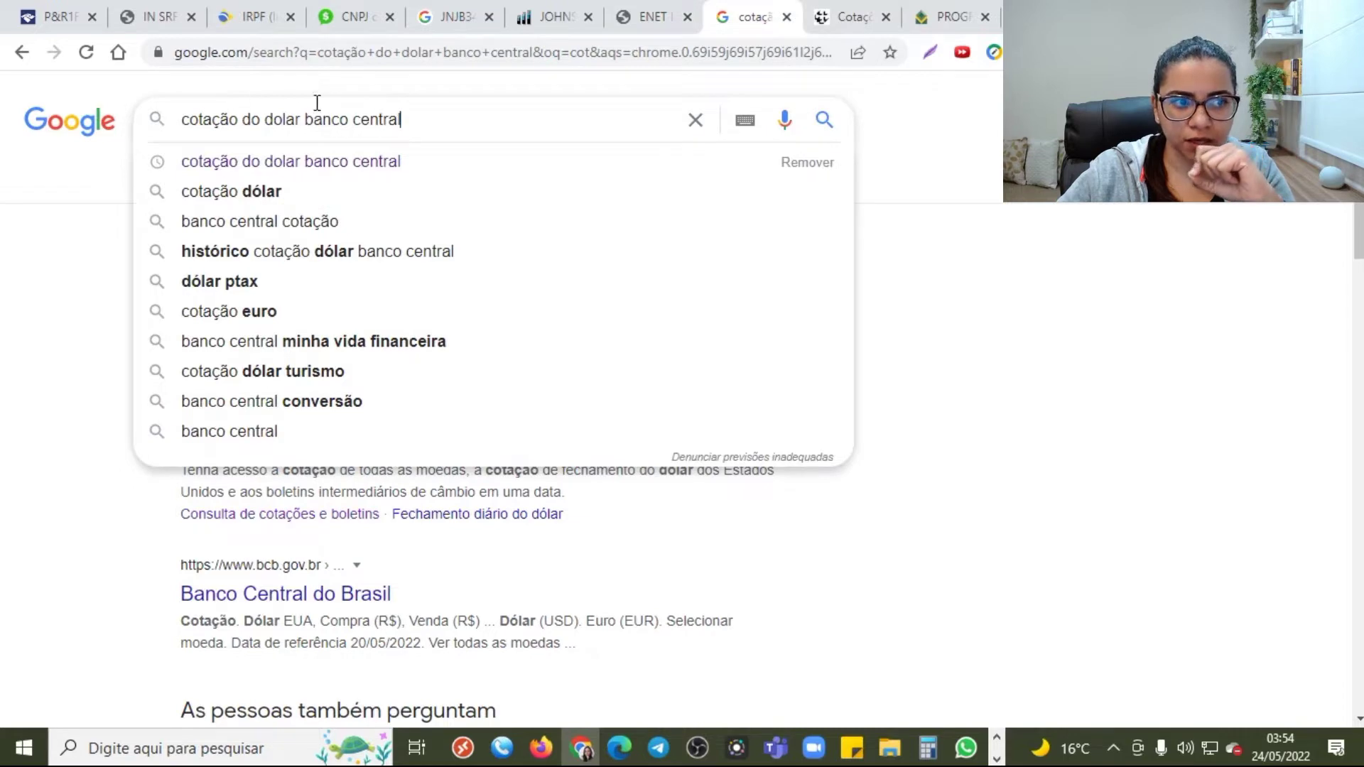
click(84, 262)
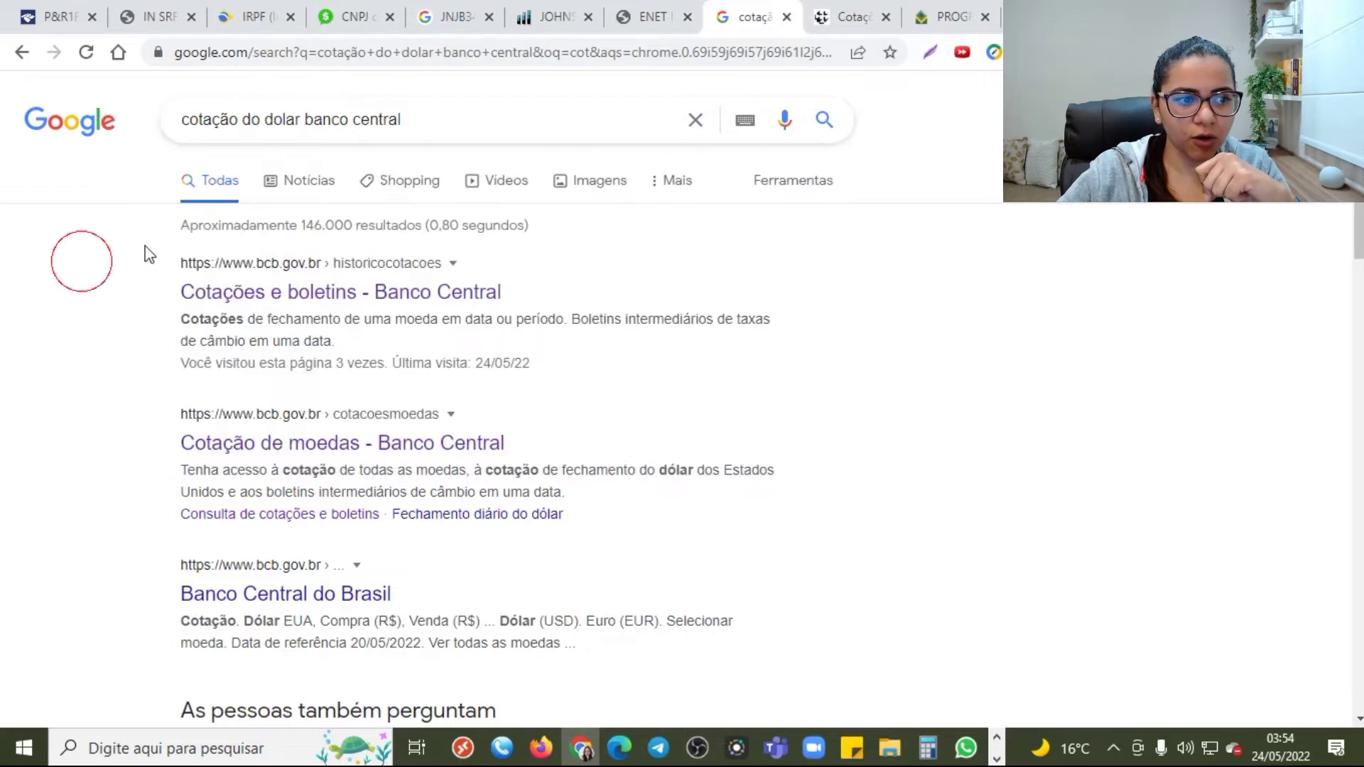
click(841, 17)
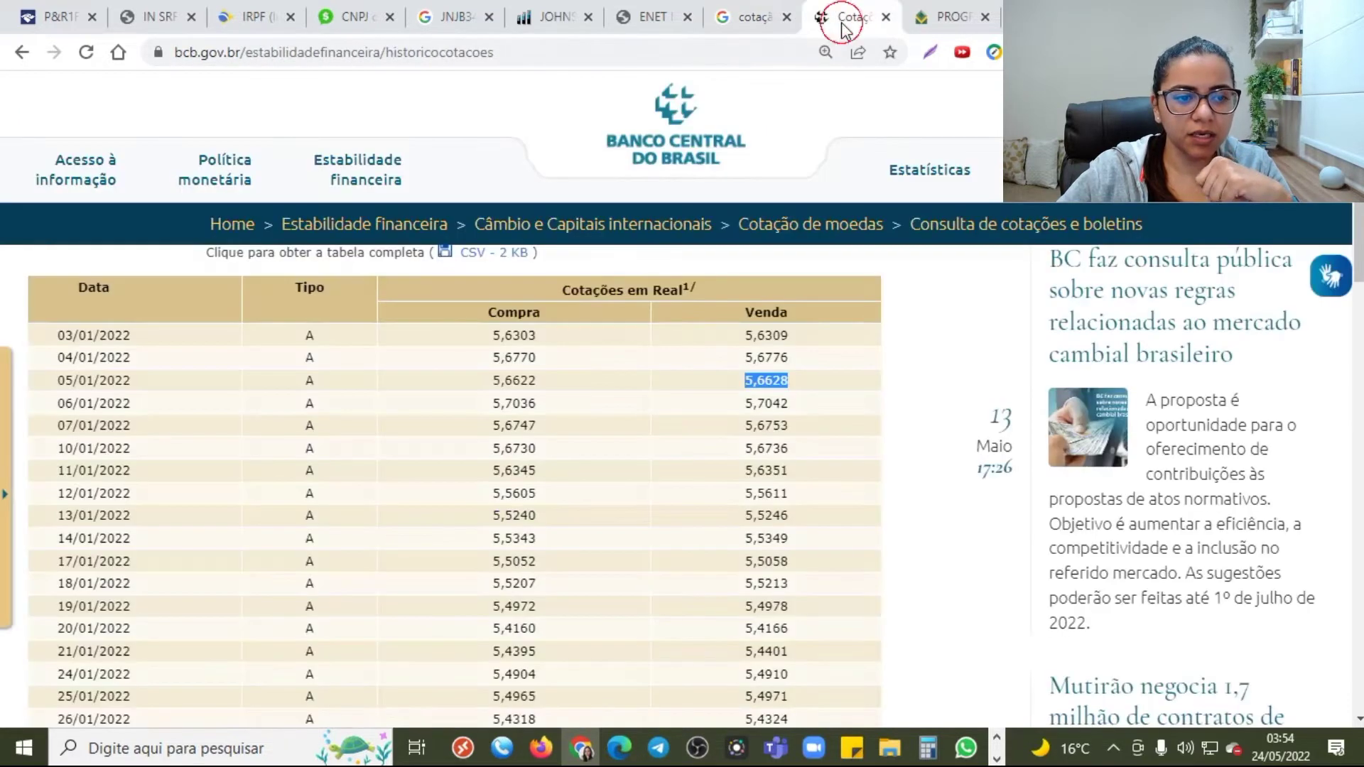
scroll(581, 453, up, 3)
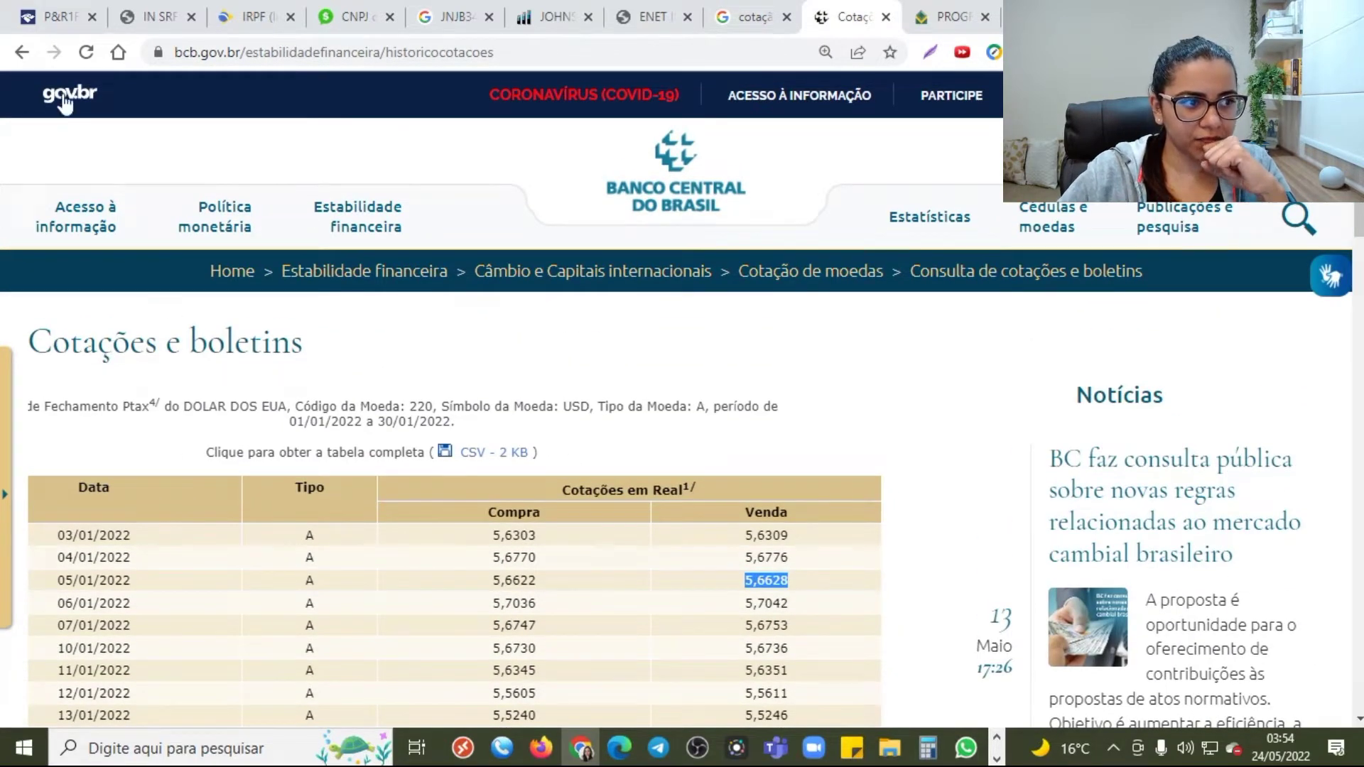
- Query closing rates for DOLAR DOS EUA from 01/01/2022 to 30/01/2022 and highlight the purchase rate for 05/01/2022
click(24, 52)
scroll(393, 331, down, 1)
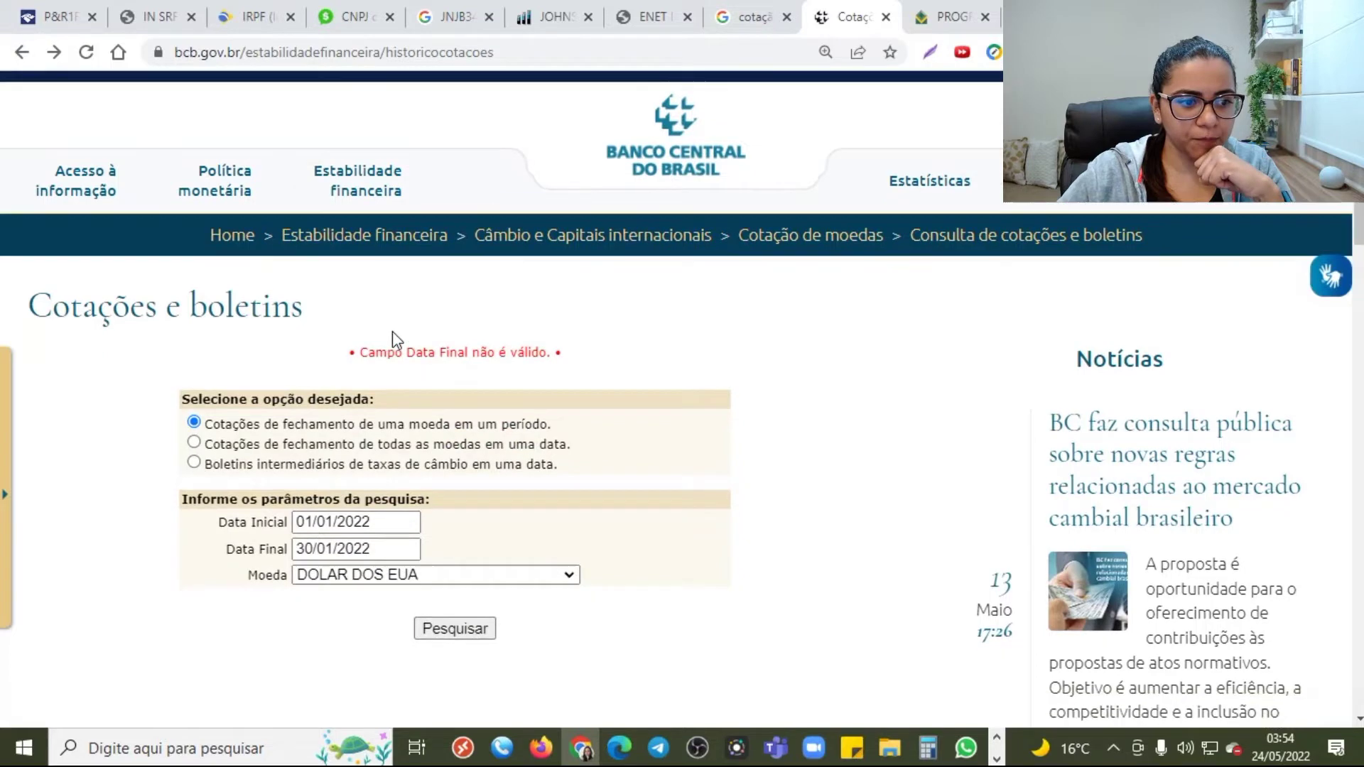
click(399, 458)
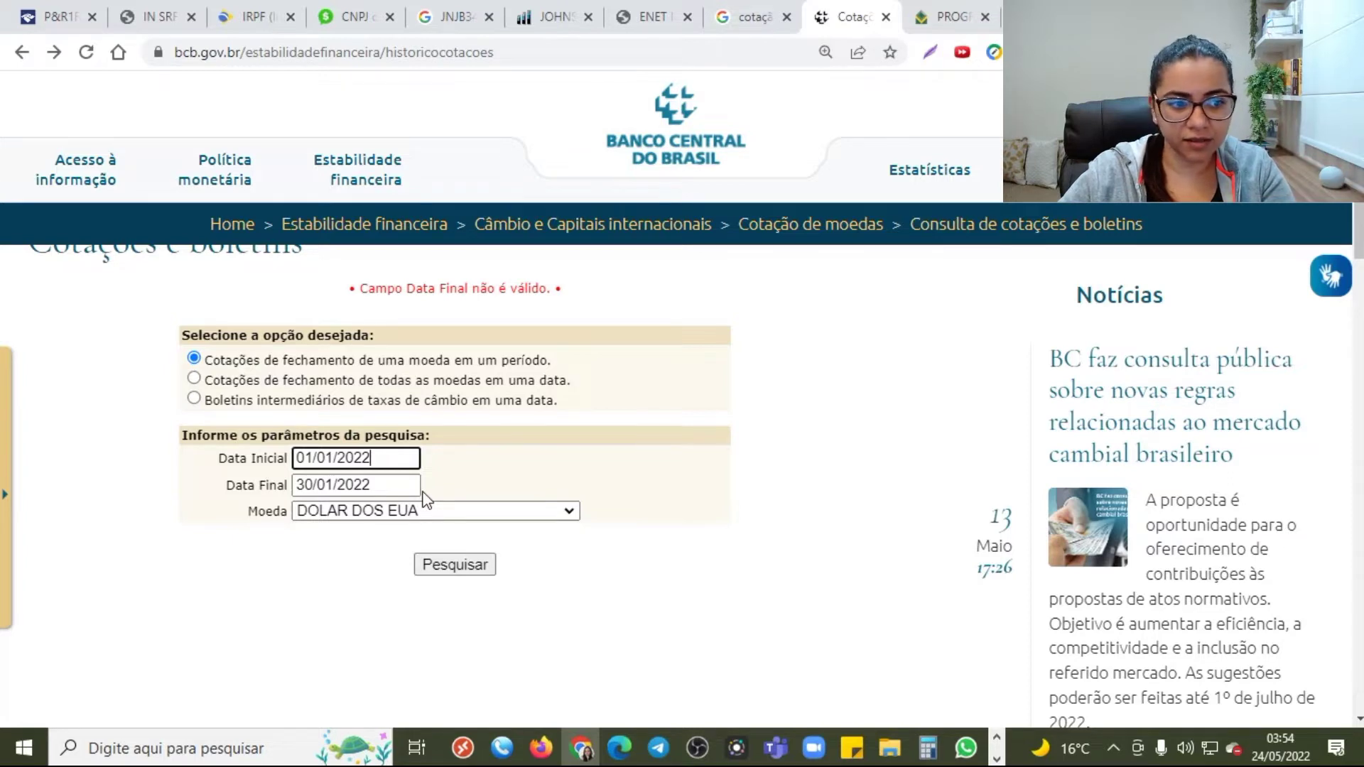
click(447, 567)
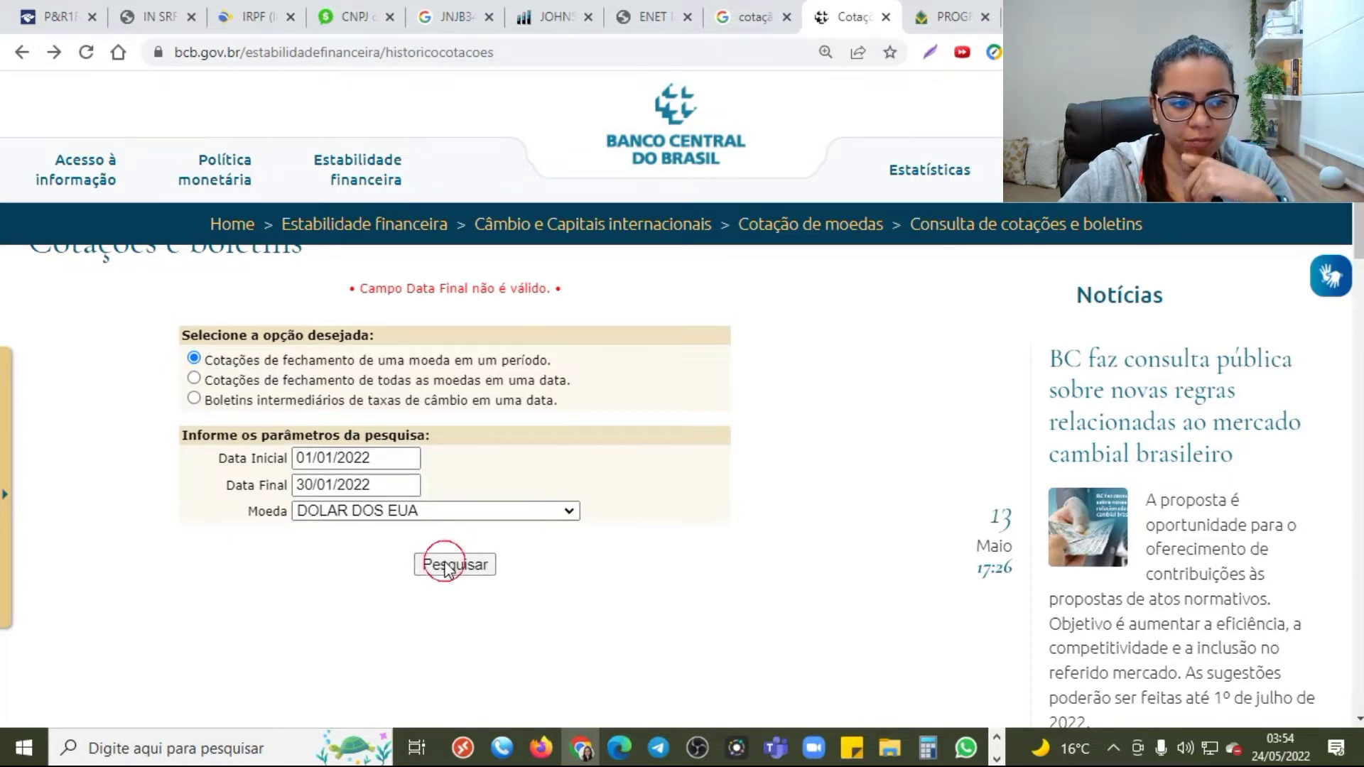
scroll(236, 427, down, 1)
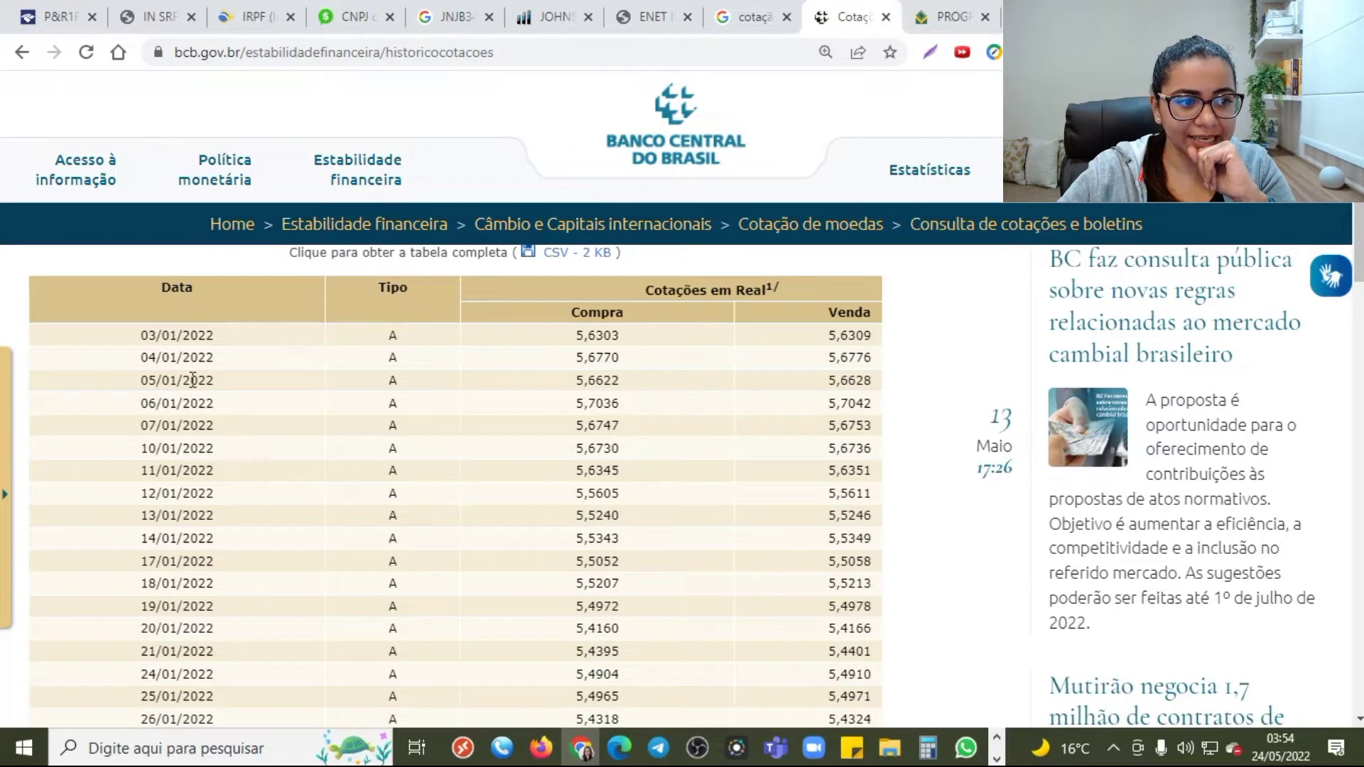
drag(569, 385, 674, 390)
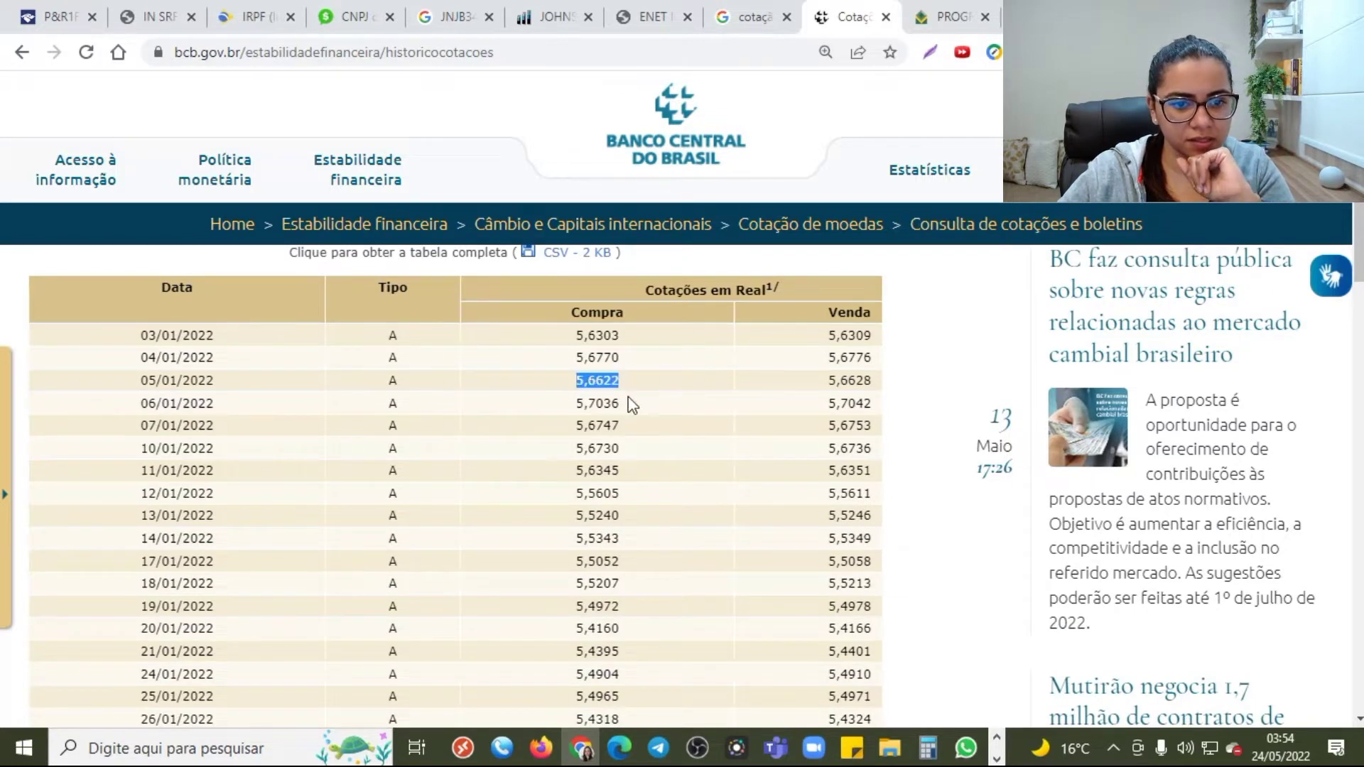
- Highlight the selling rate for 05/01/2022 and check it against the selling dollar quotation in the Excel workbook's January block
drag(812, 385, 879, 379)
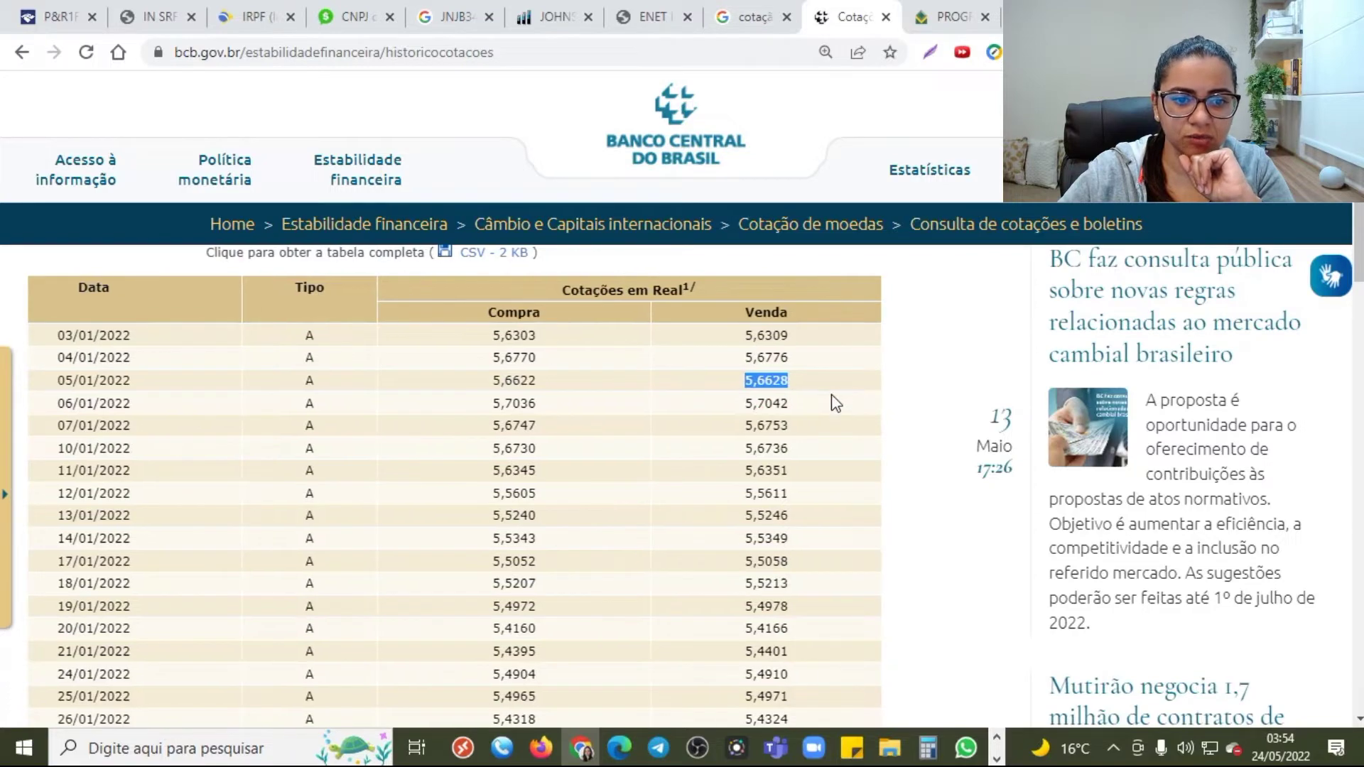
key(ctrl+super+Right)
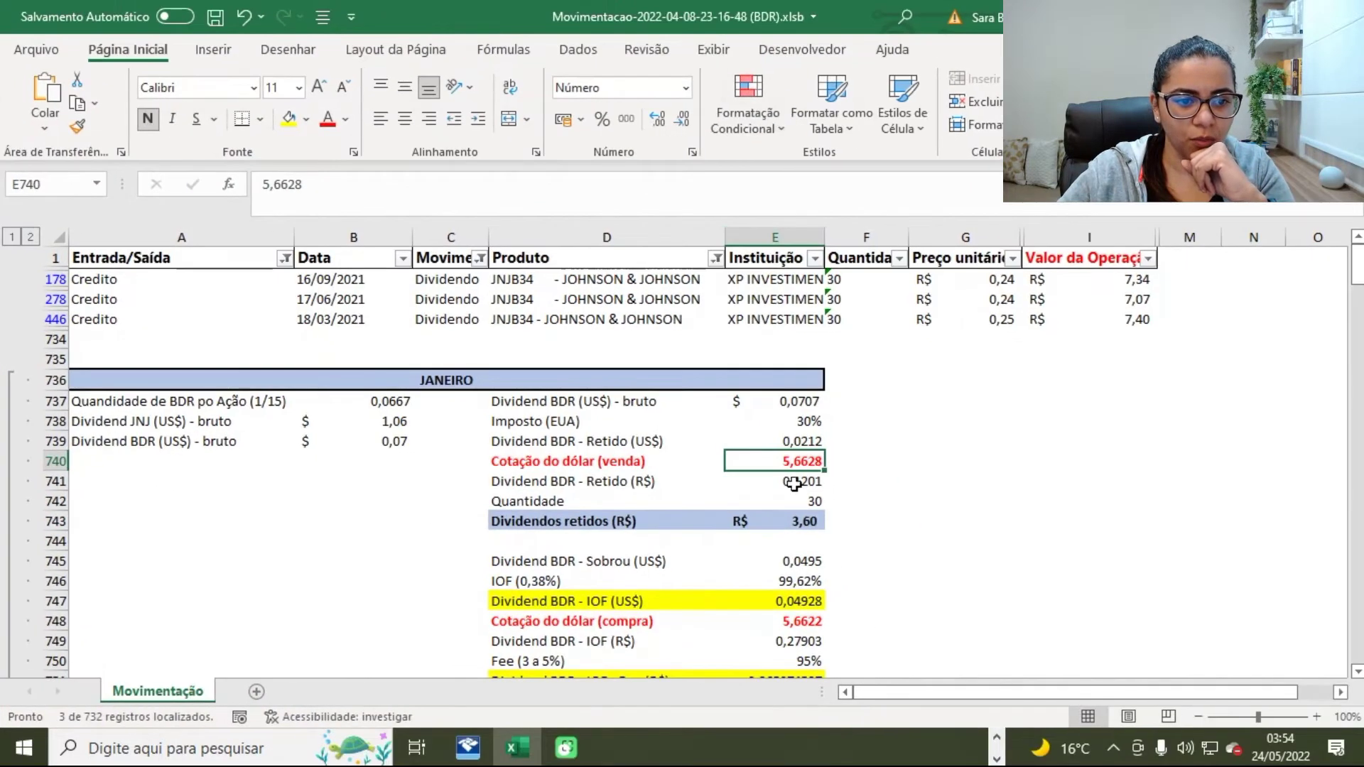
click(616, 462)
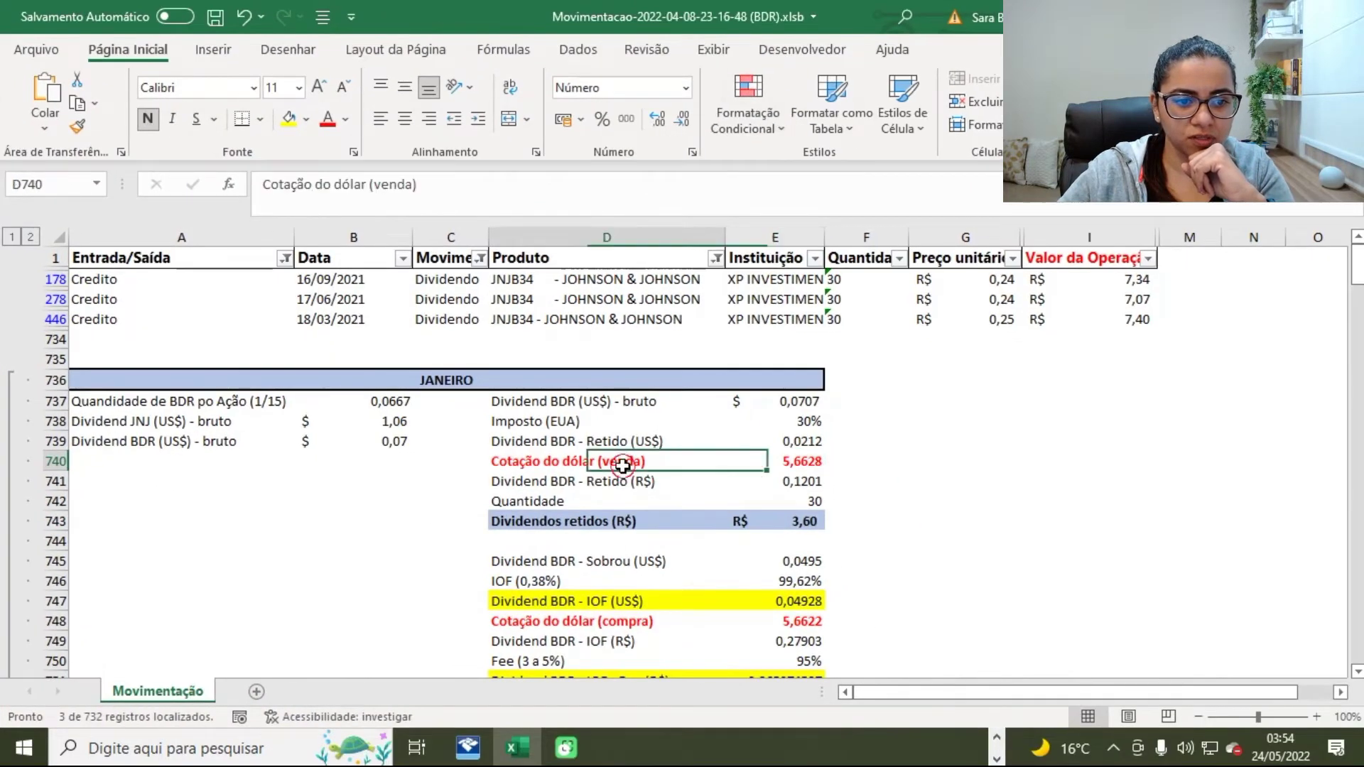
click(588, 446)
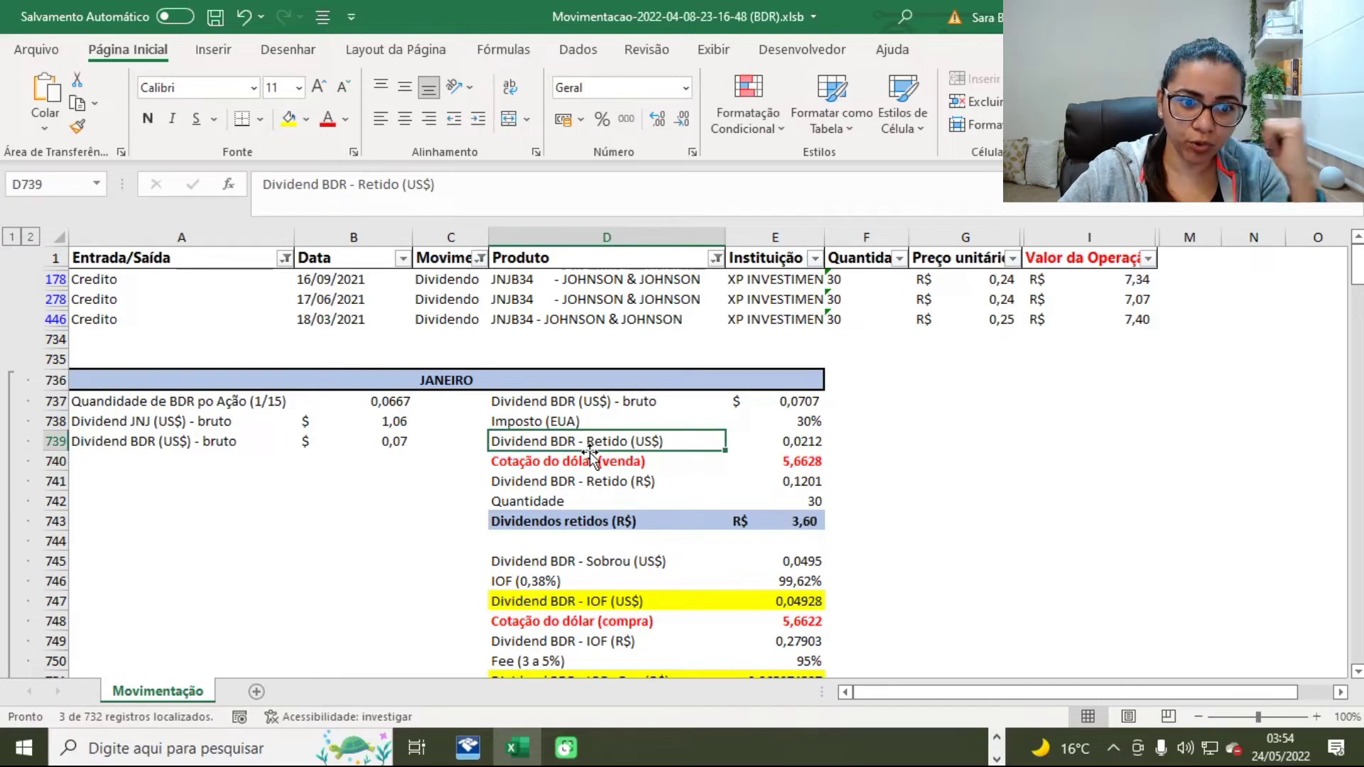
click(613, 463)
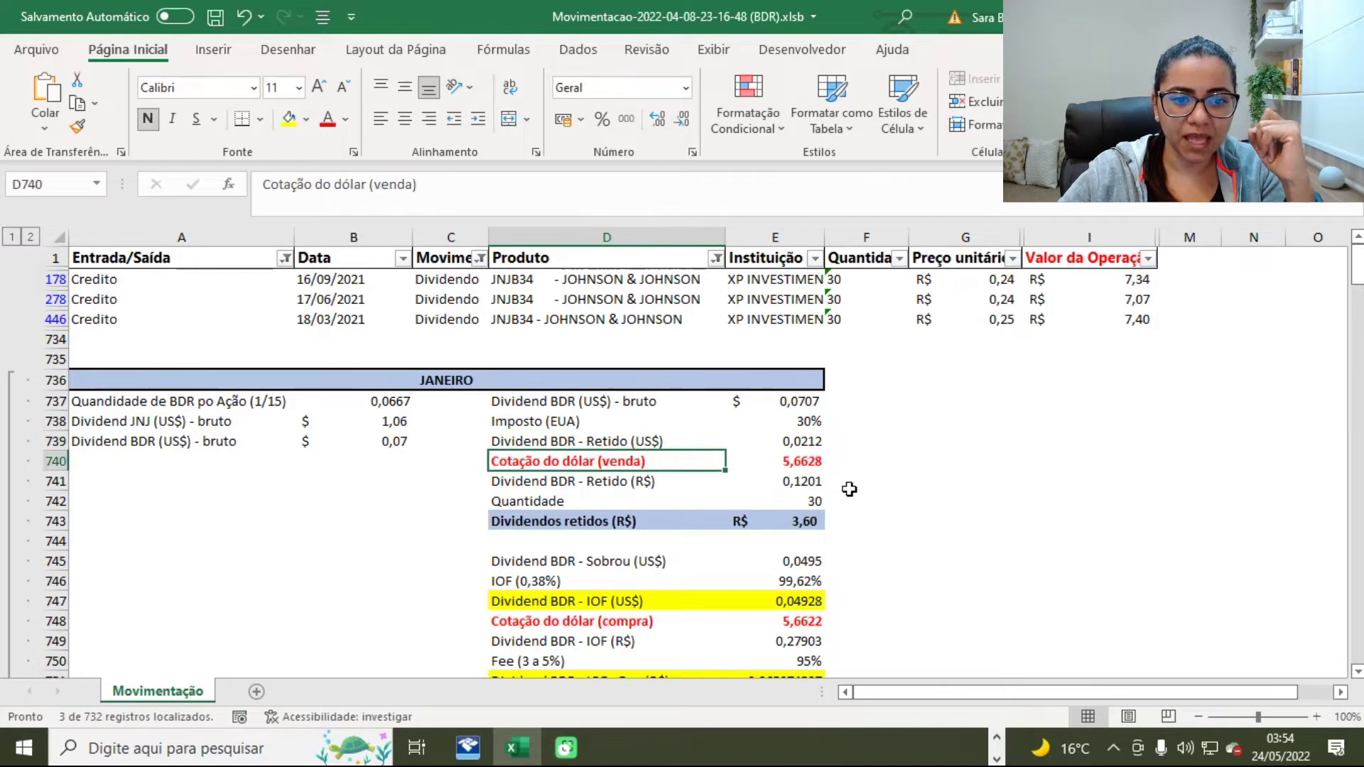
click(807, 461)
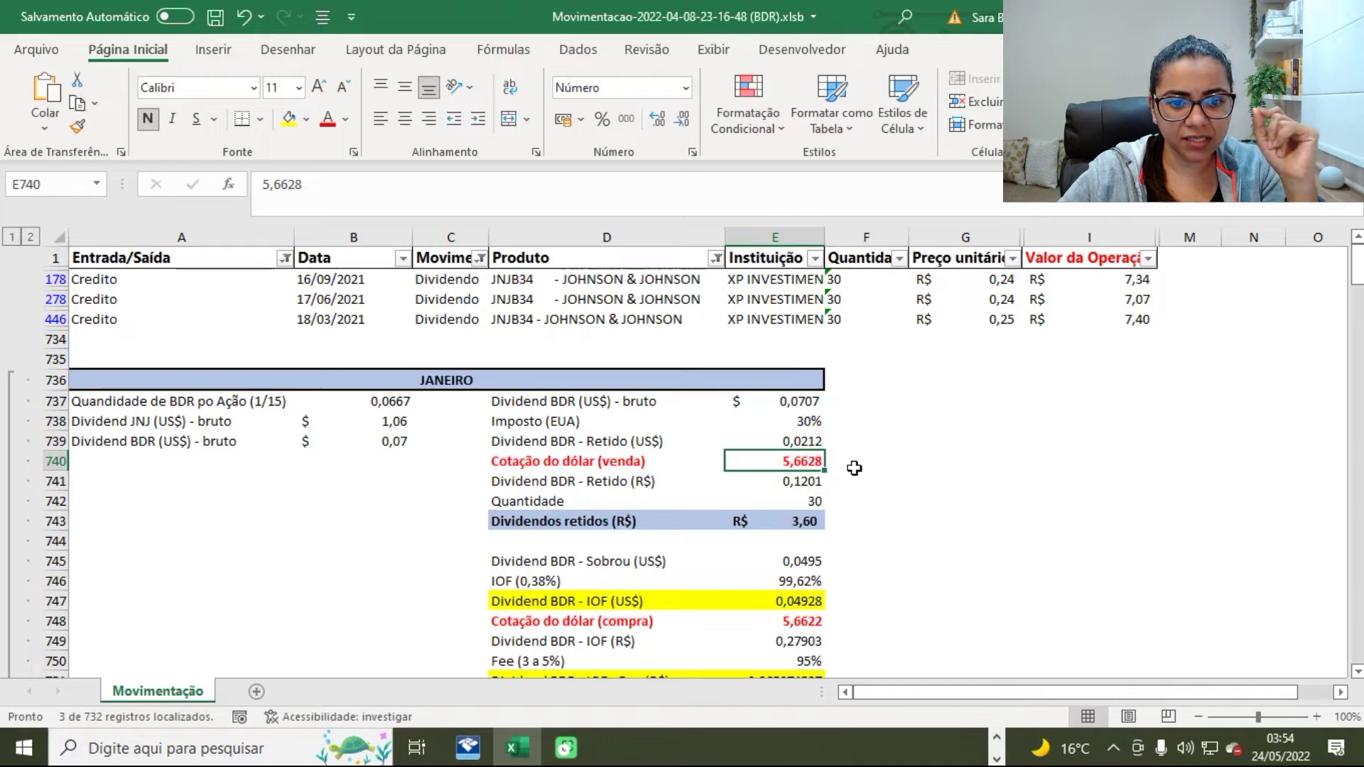
- Inspect the formula that converts the withheld BDR dividend from US$ to R$ in the January block
click(809, 483)
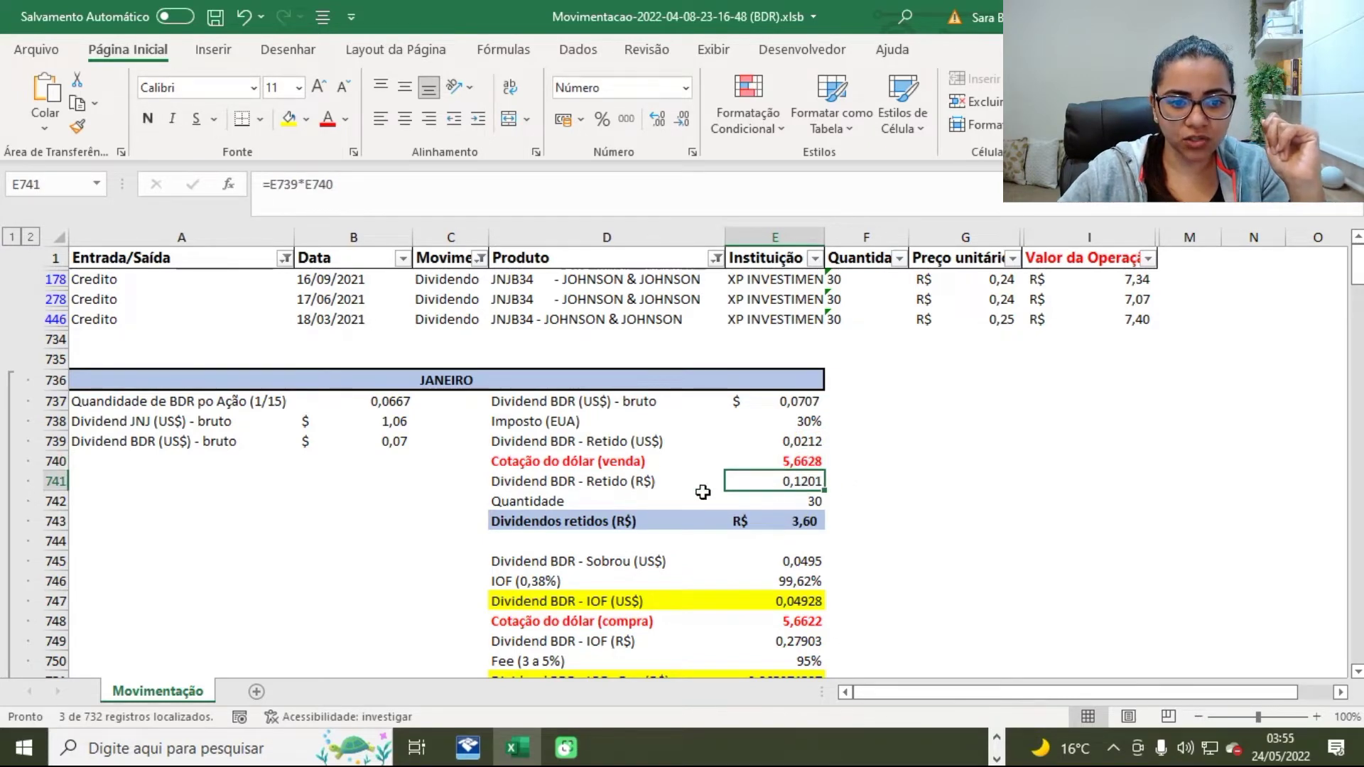
double_click(779, 481)
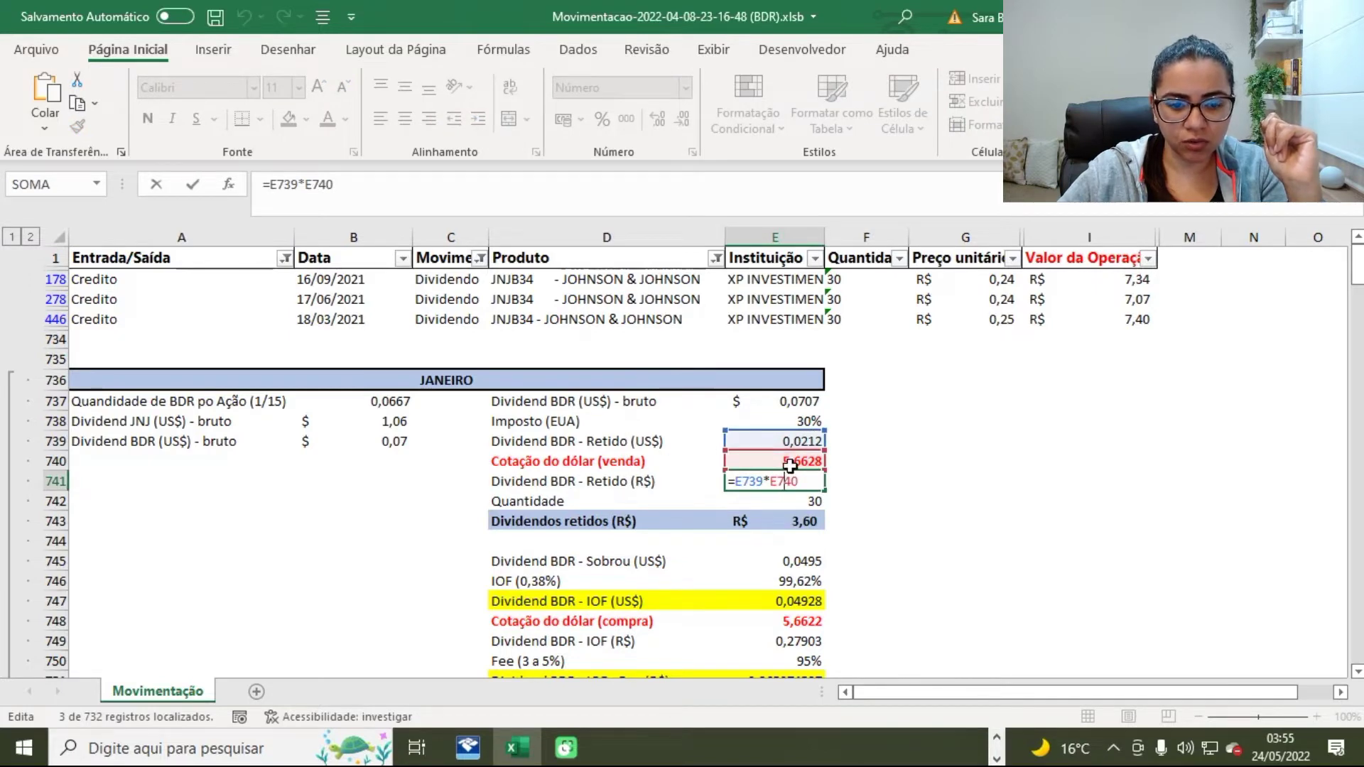
key(Return)
click(600, 485)
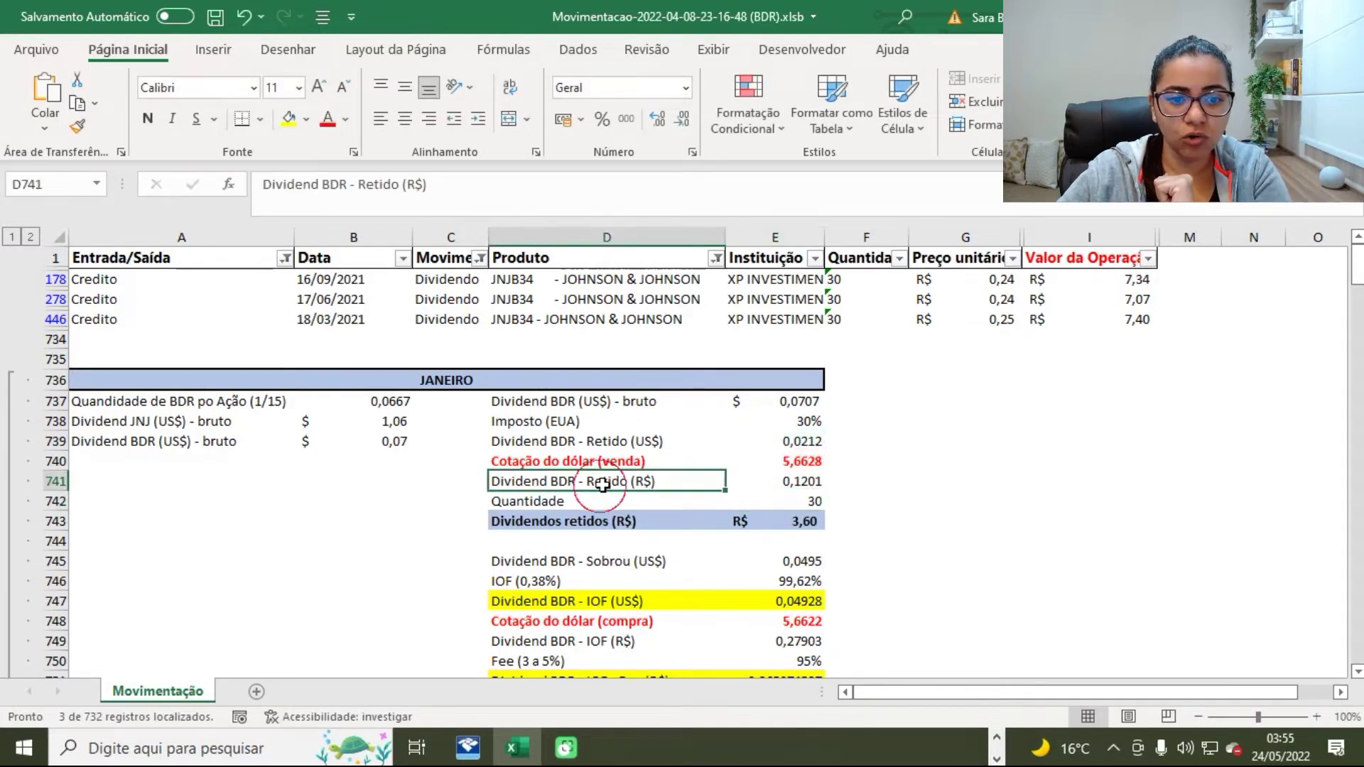
click(801, 481)
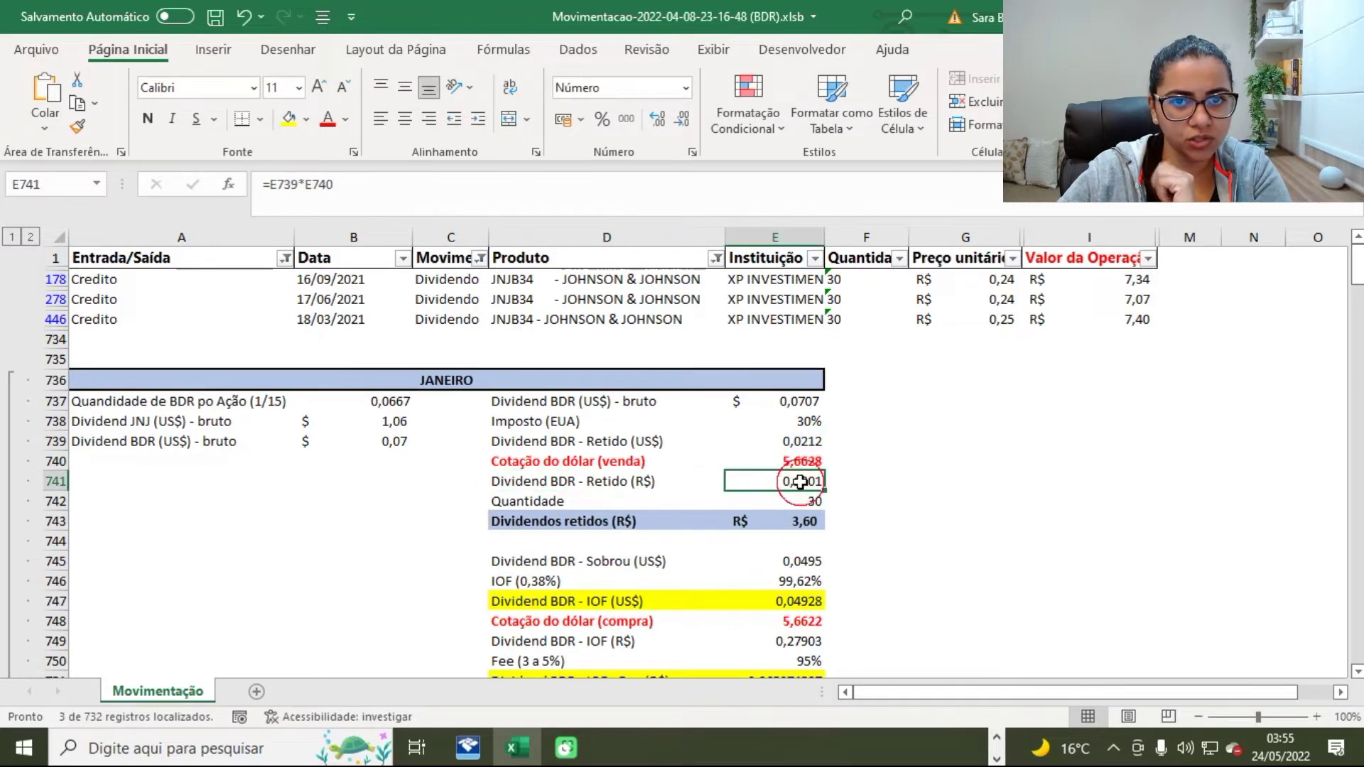
- Compare the January BDR quantity with the dividend records and inspect the formula for total withheld dividends in R$
click(813, 500)
click(865, 278)
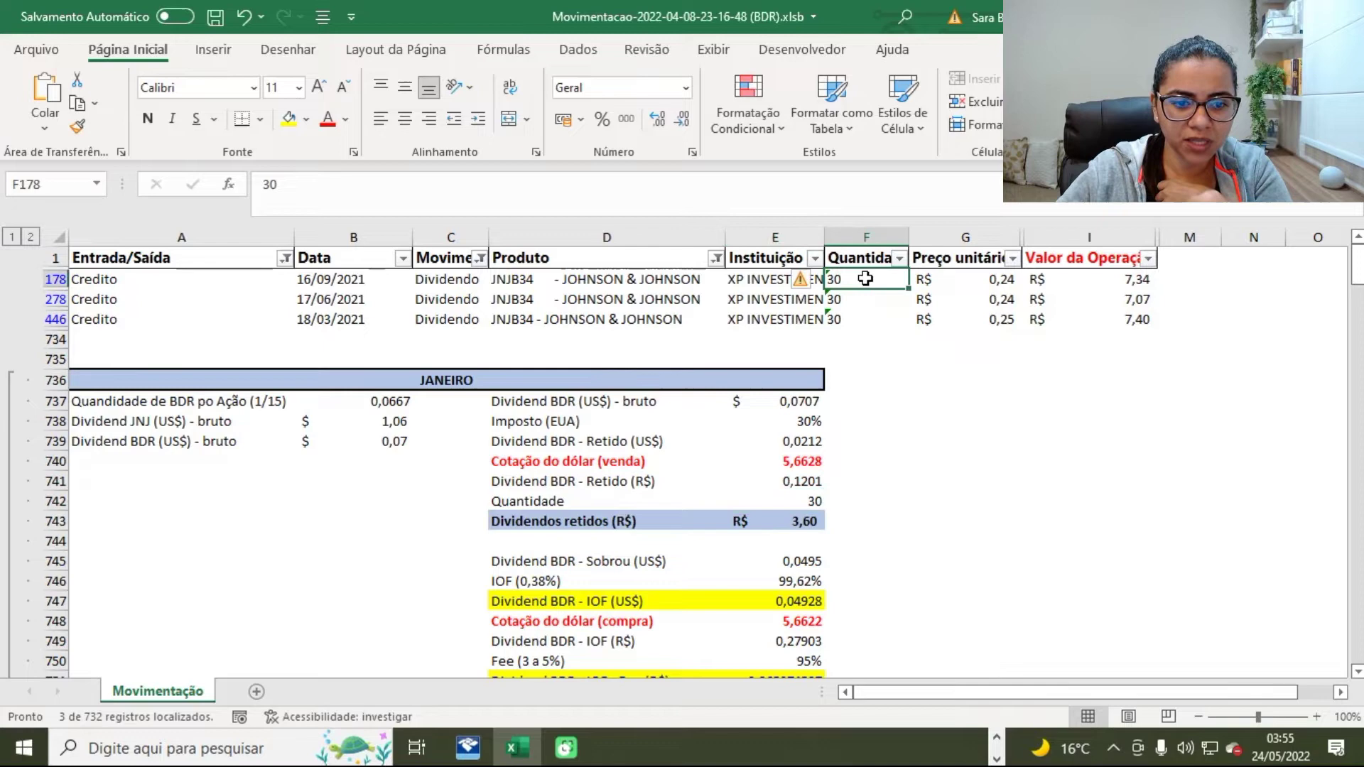
click(795, 502)
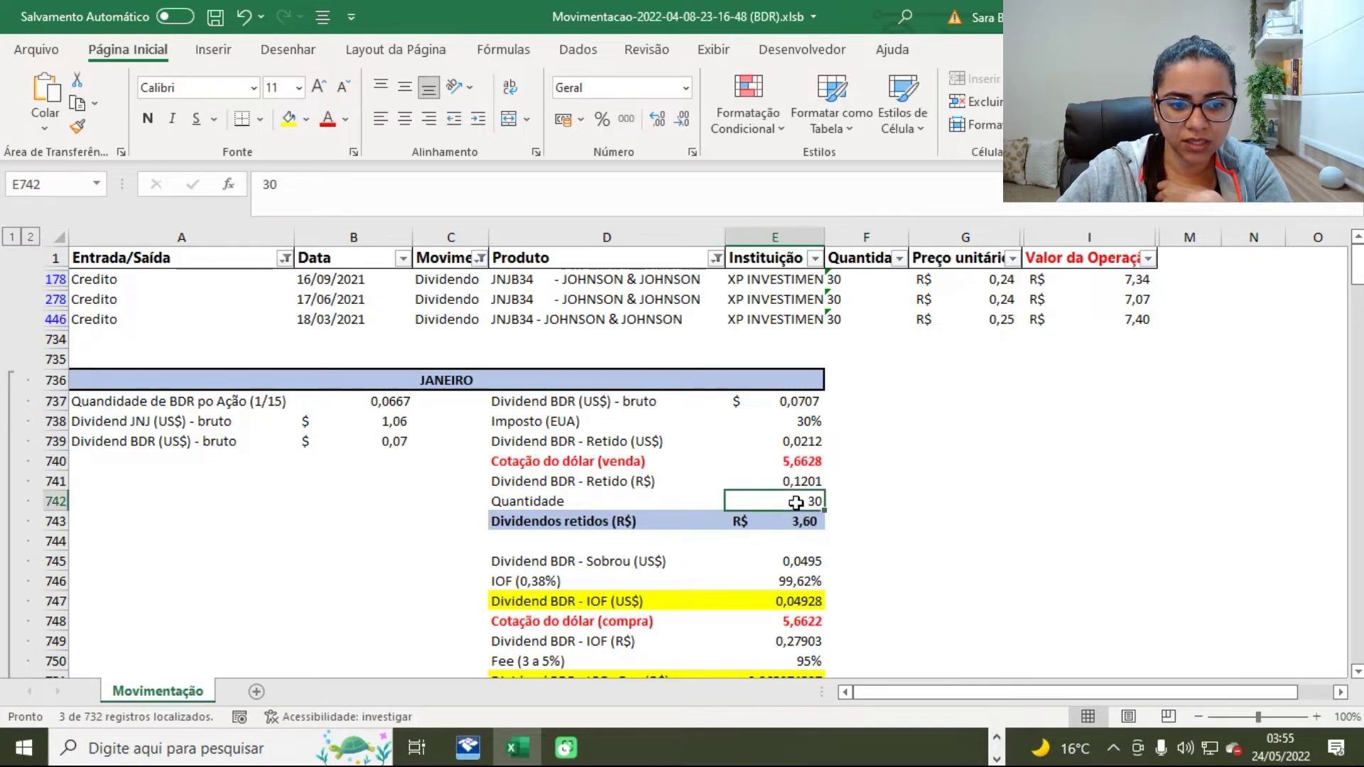
click(802, 524)
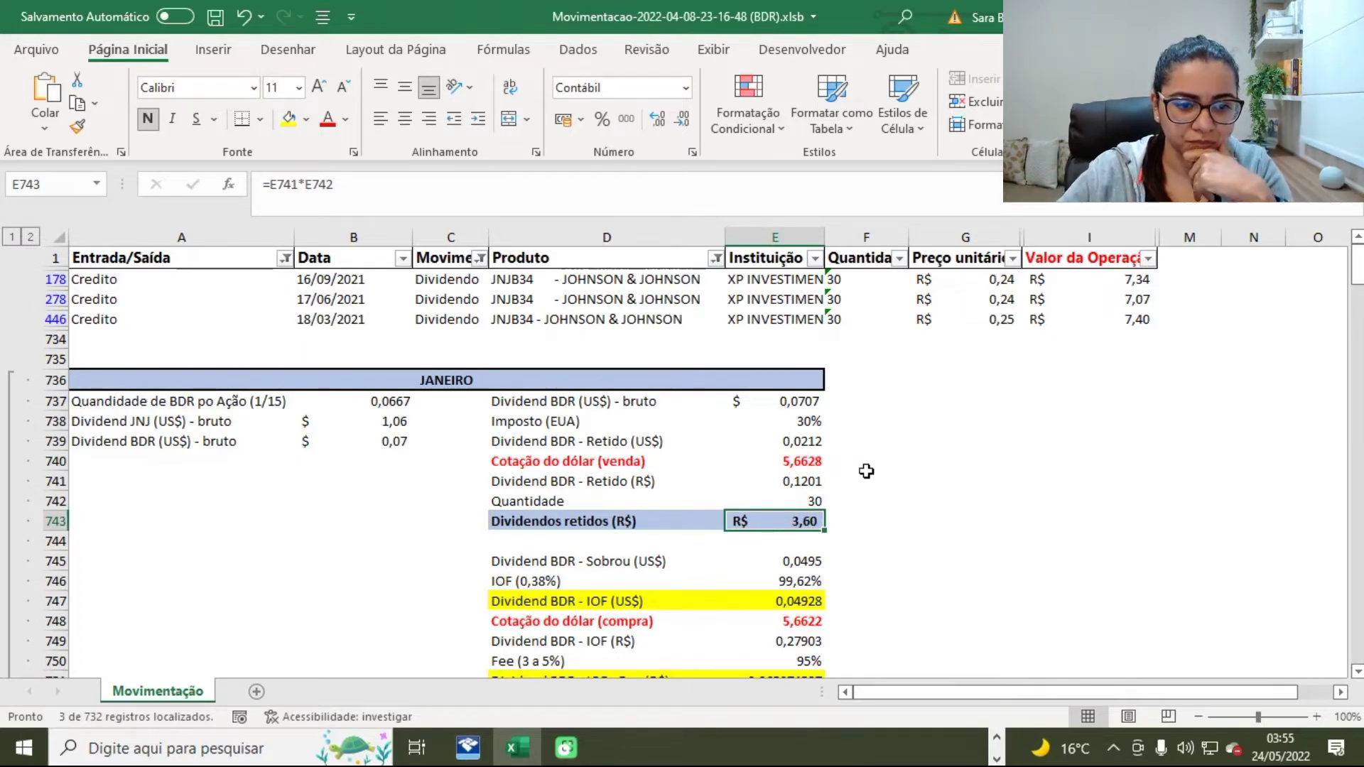
click(919, 495)
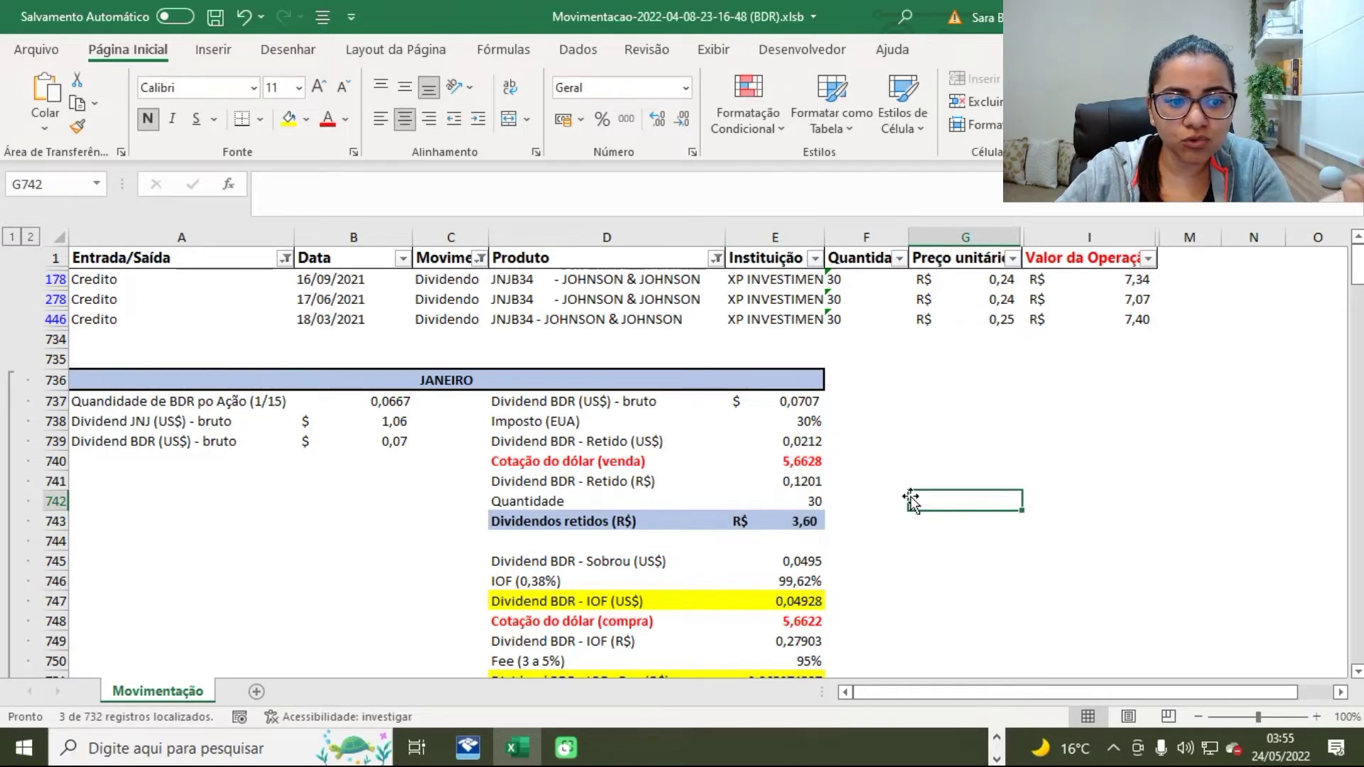
- Inspect the formula for the US$ BDR dividend left over after the US withholding
scroll(911, 499, down, 1)
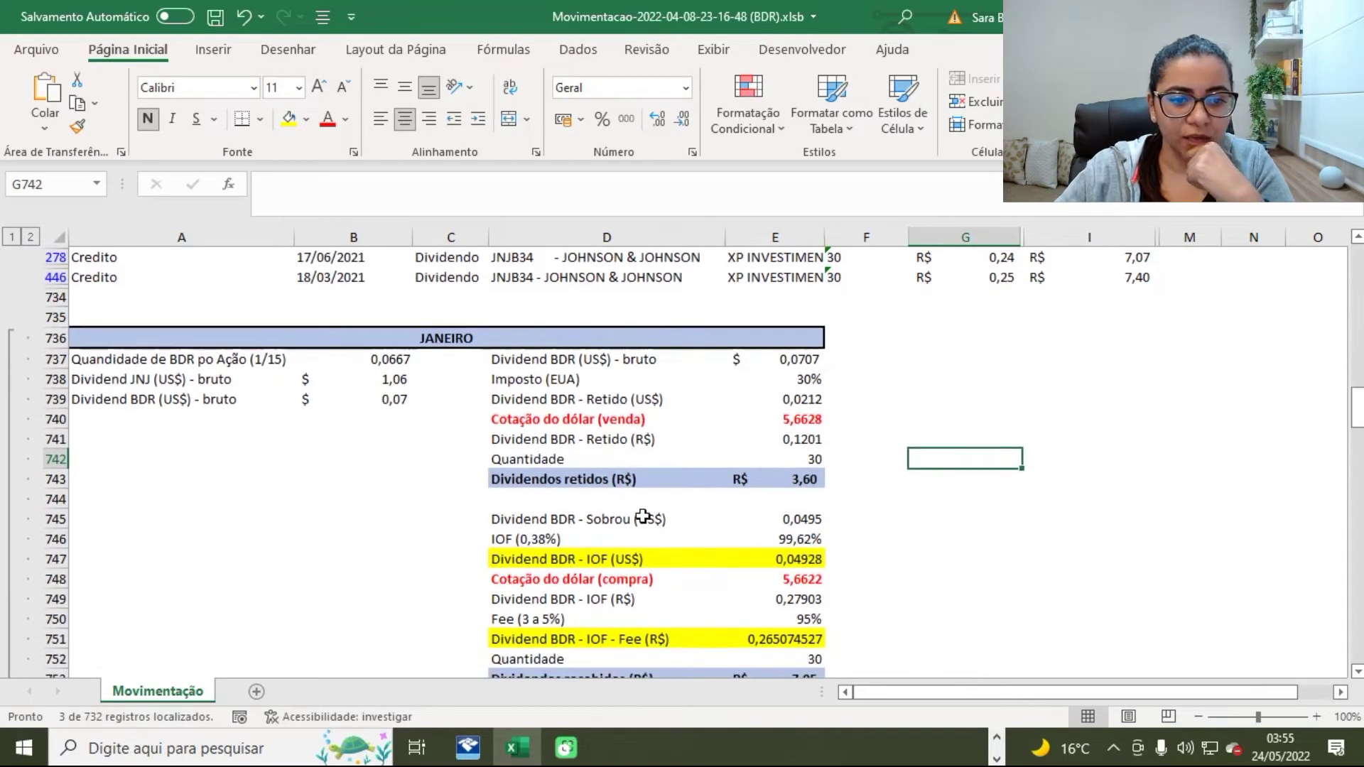
click(643, 519)
double_click(779, 519)
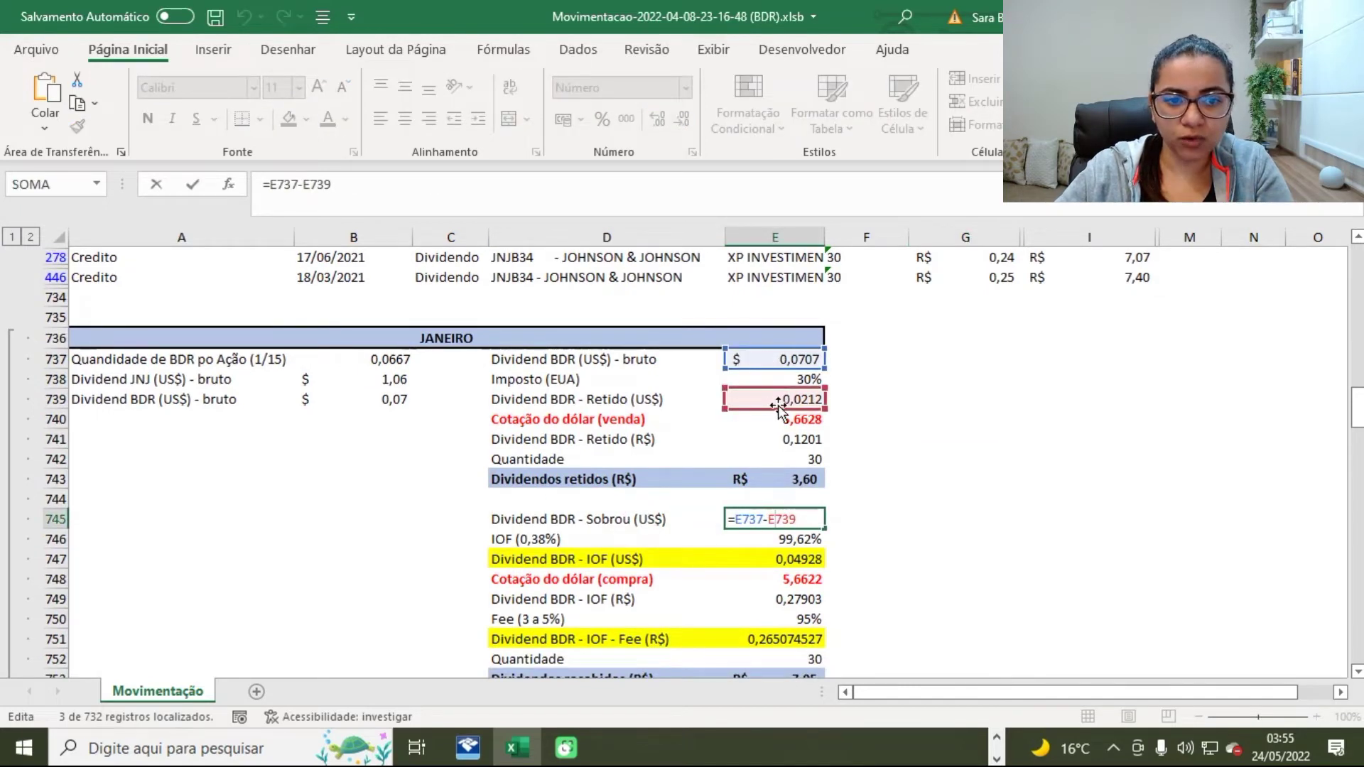
key(Return)
click(808, 518)
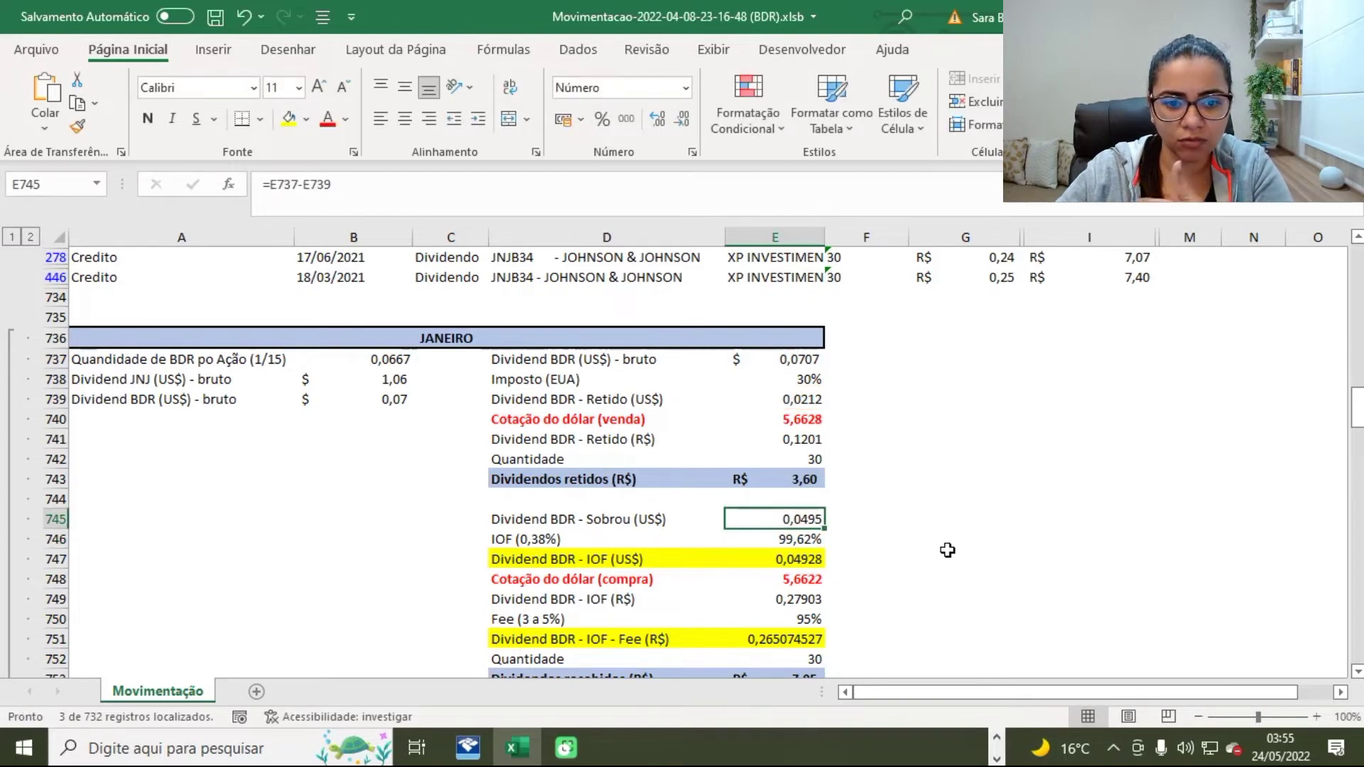
- Inspect the 0,38% IOF factor's formula and the formula for the US$ BDR dividend net of IOF
click(800, 541)
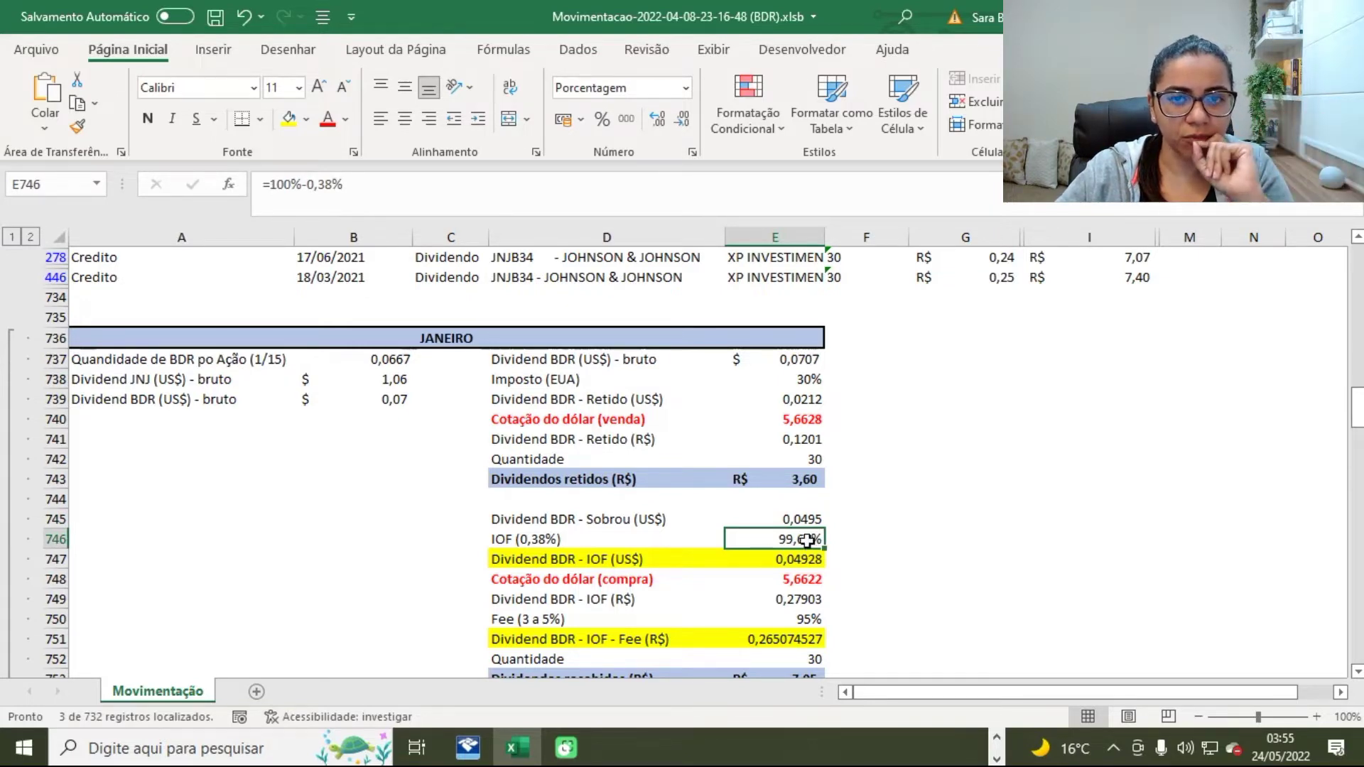
double_click(781, 540)
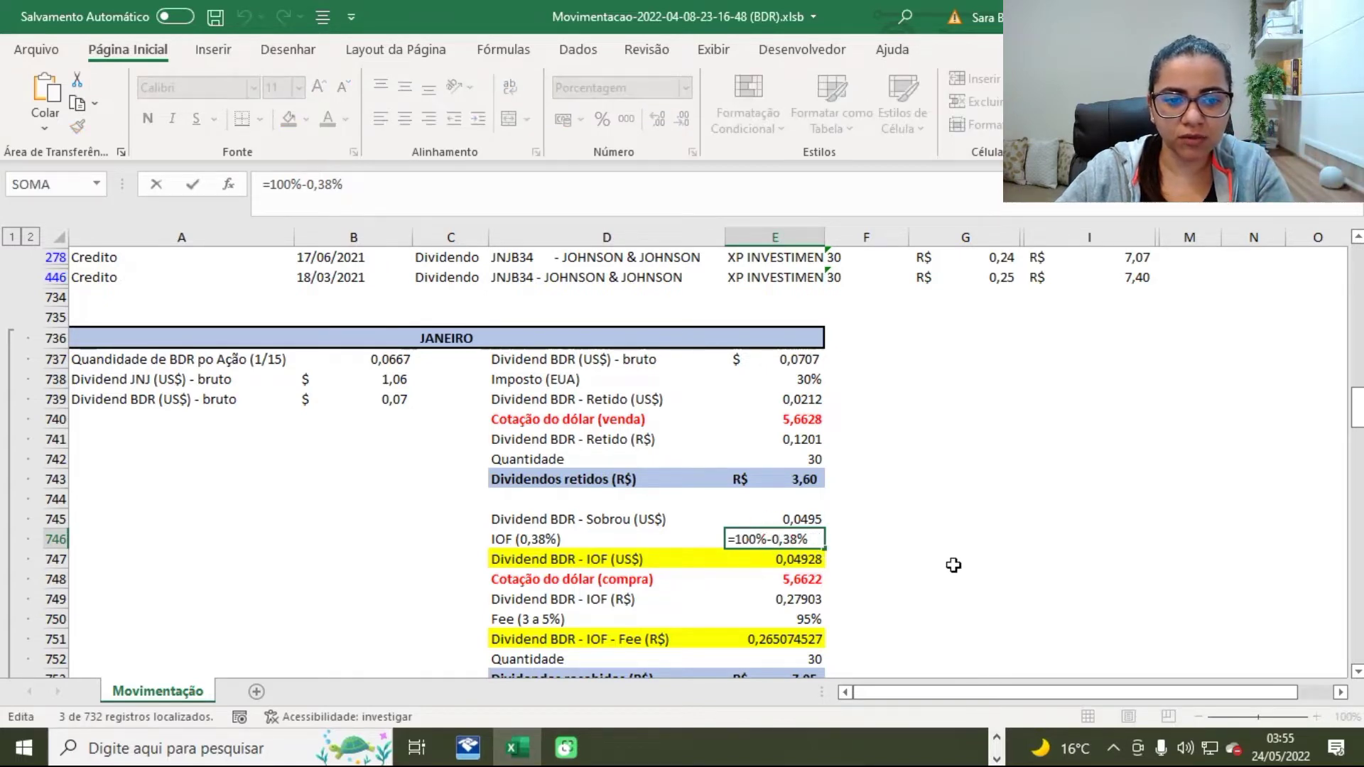
key(Return)
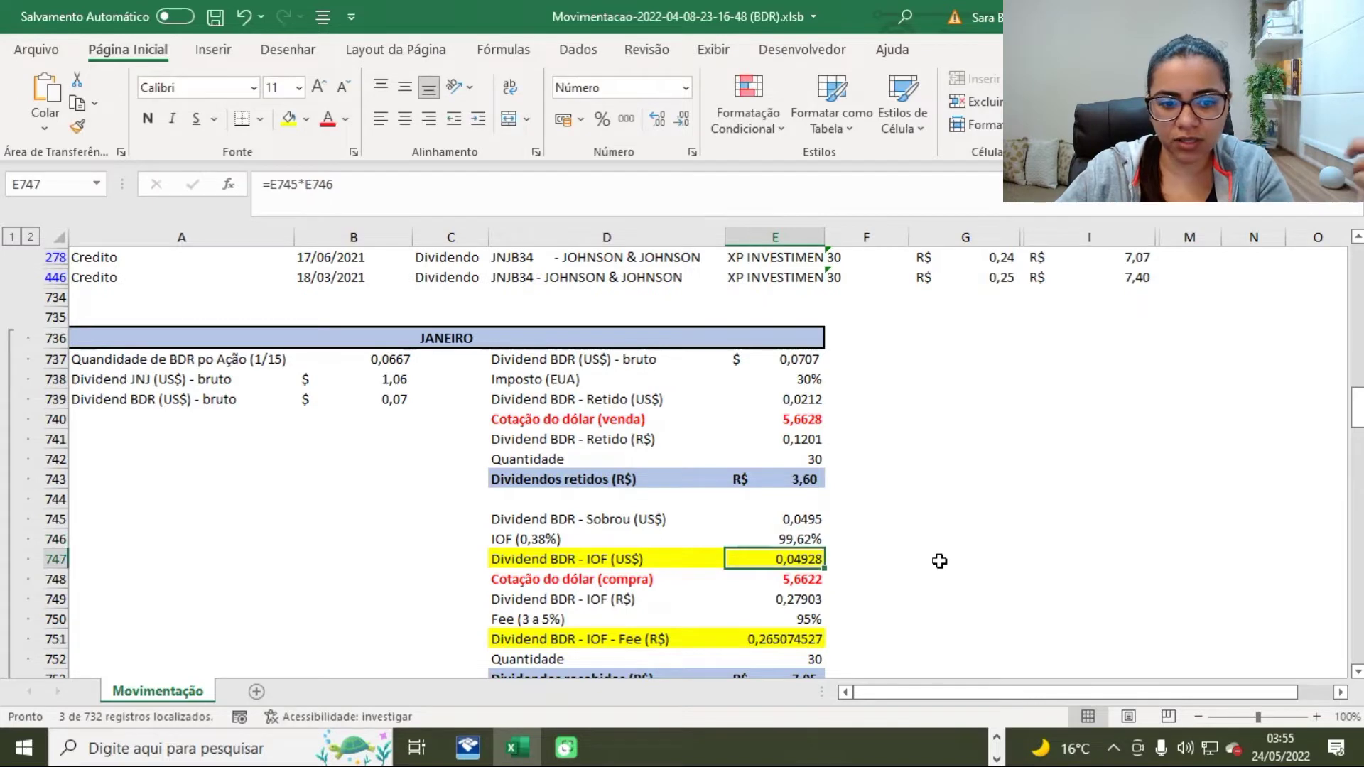
double_click(795, 559)
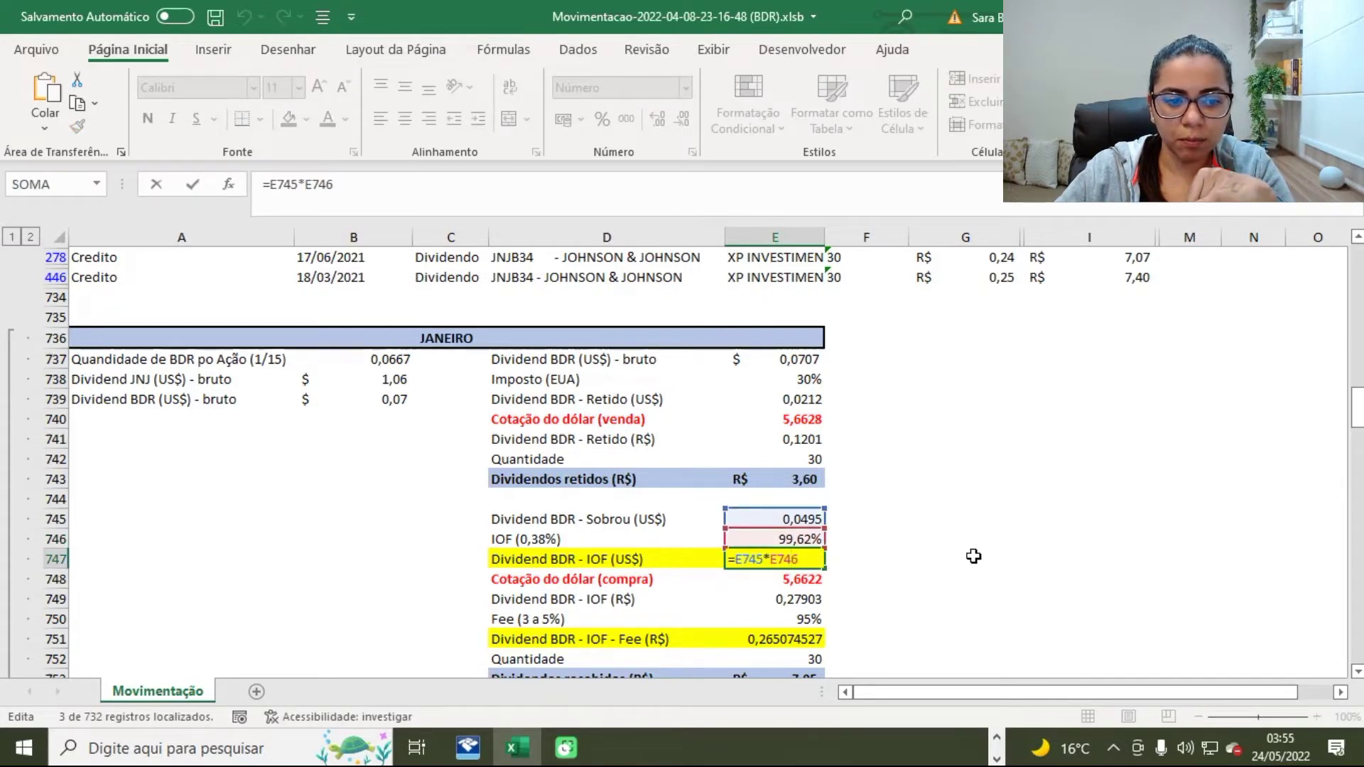
key(Return)
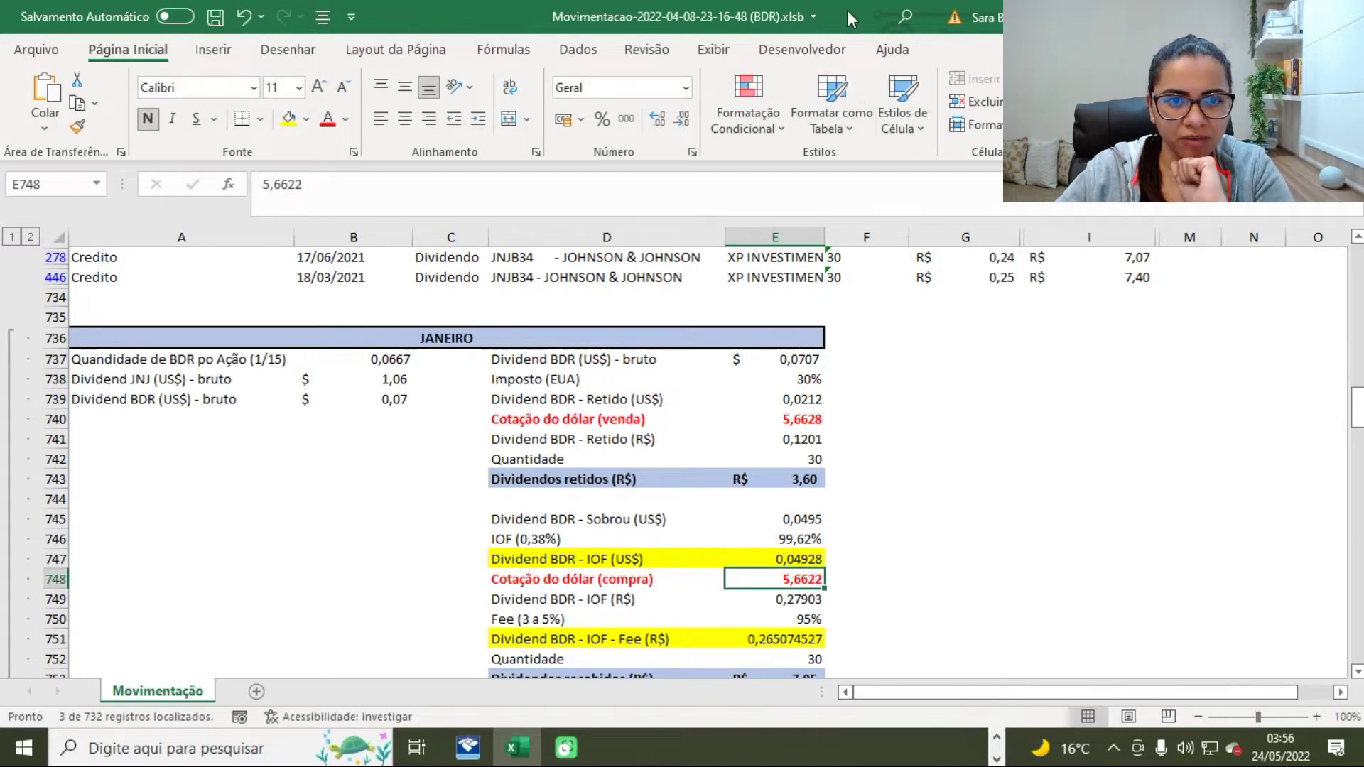
- Switch to the browser's CVM notice and check the net US$ value, the gross R$ value per BDR and the conversion rate
key(alt+Tab)
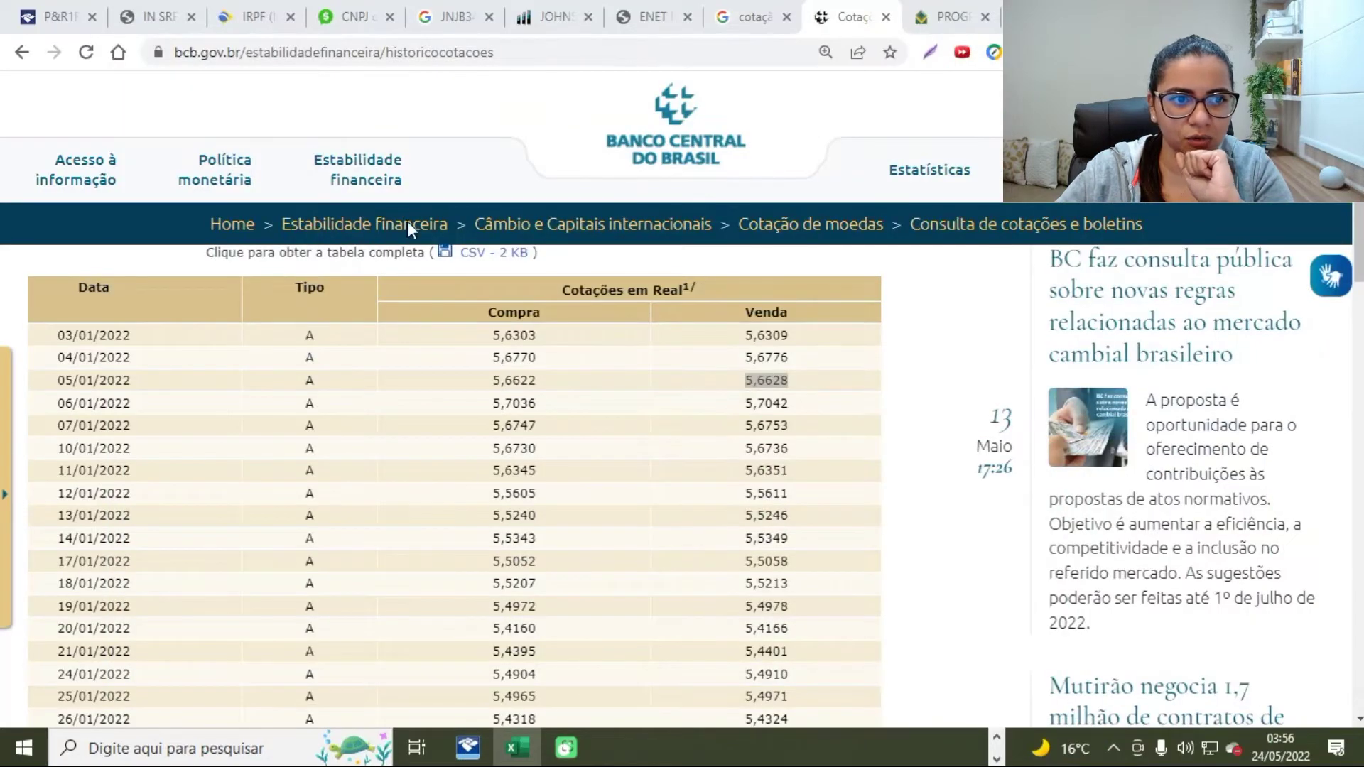
click(643, 16)
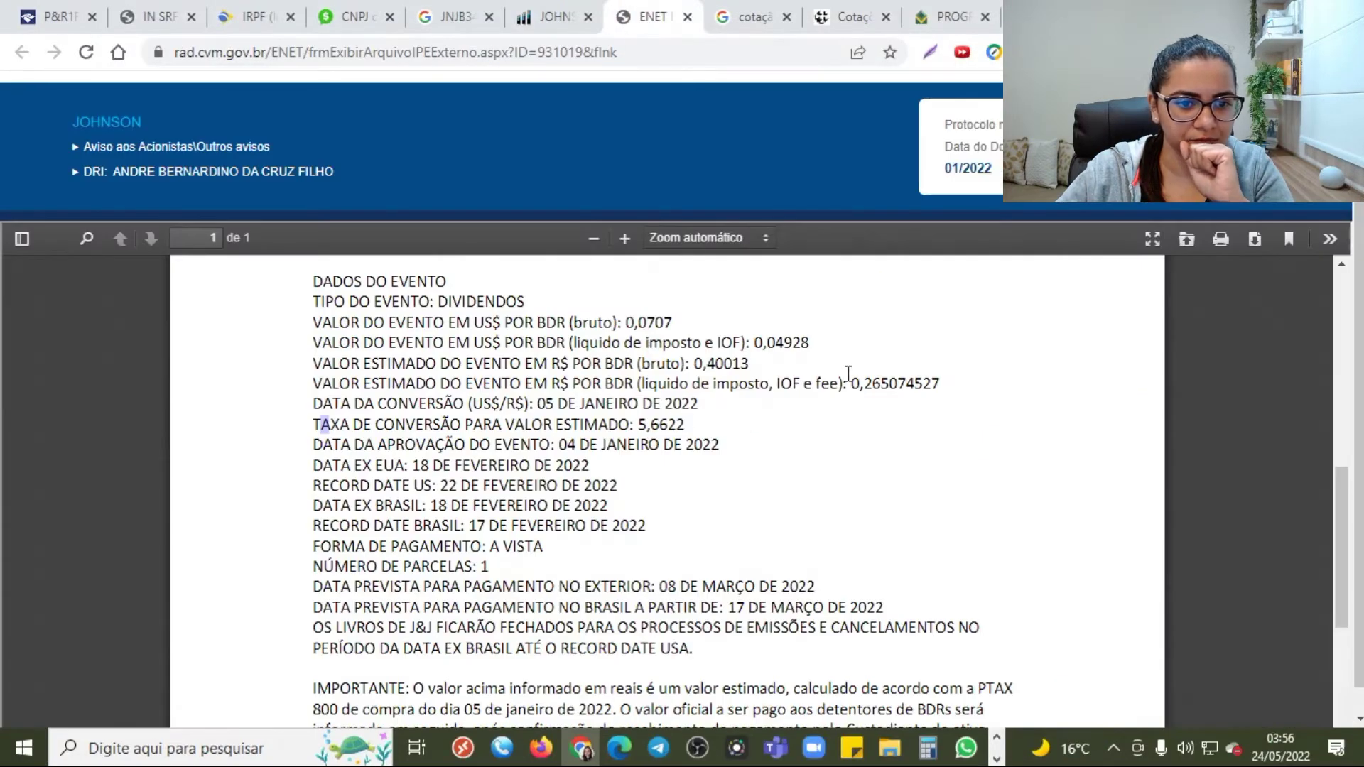
drag(816, 348, 760, 350)
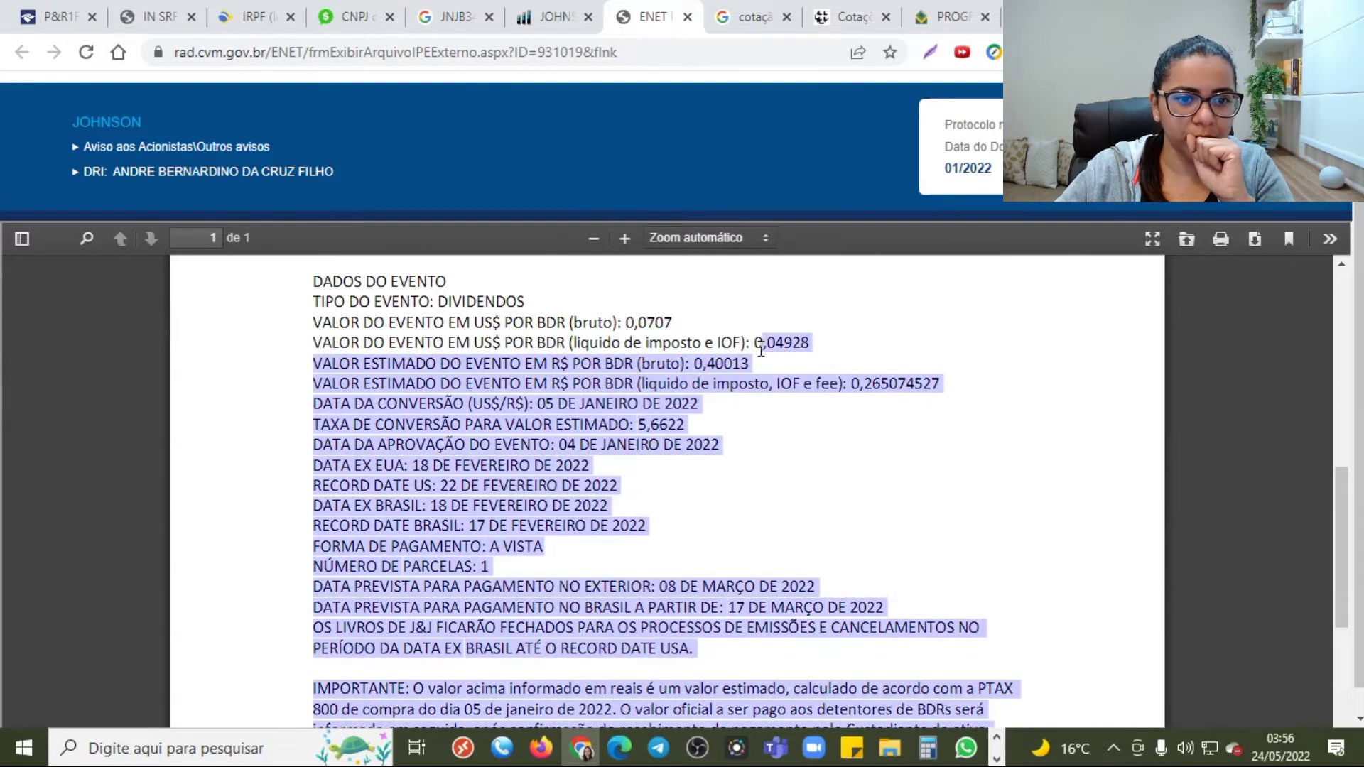
click(765, 346)
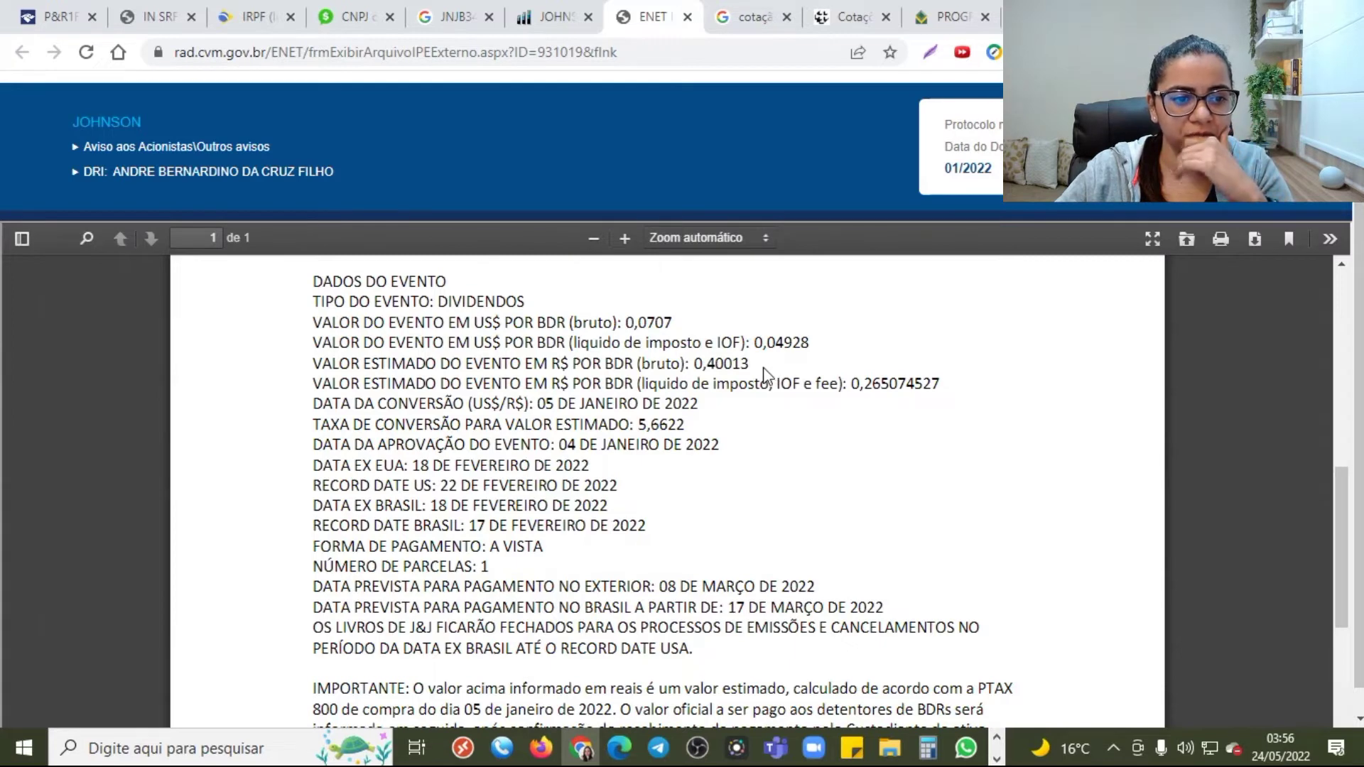
drag(764, 365, 705, 366)
click(707, 367)
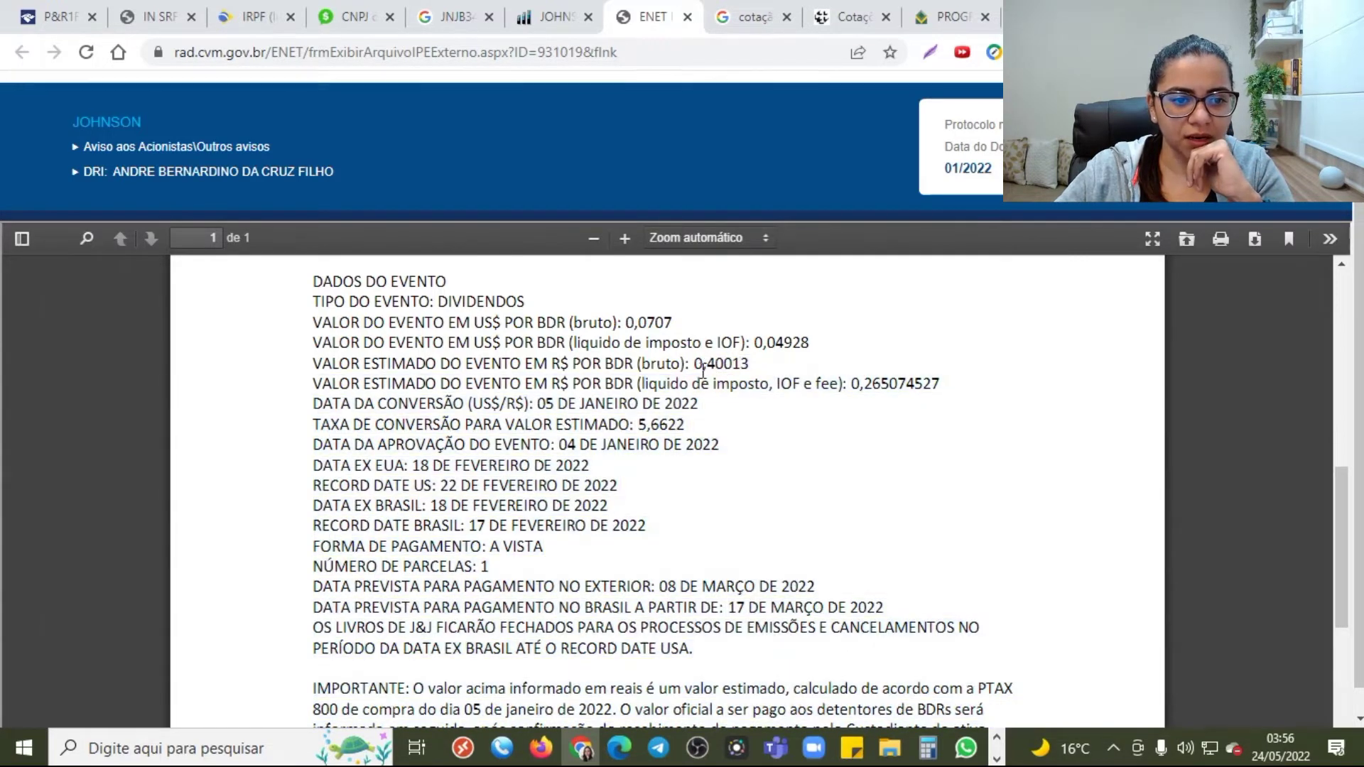
drag(696, 429, 670, 424)
click(640, 426)
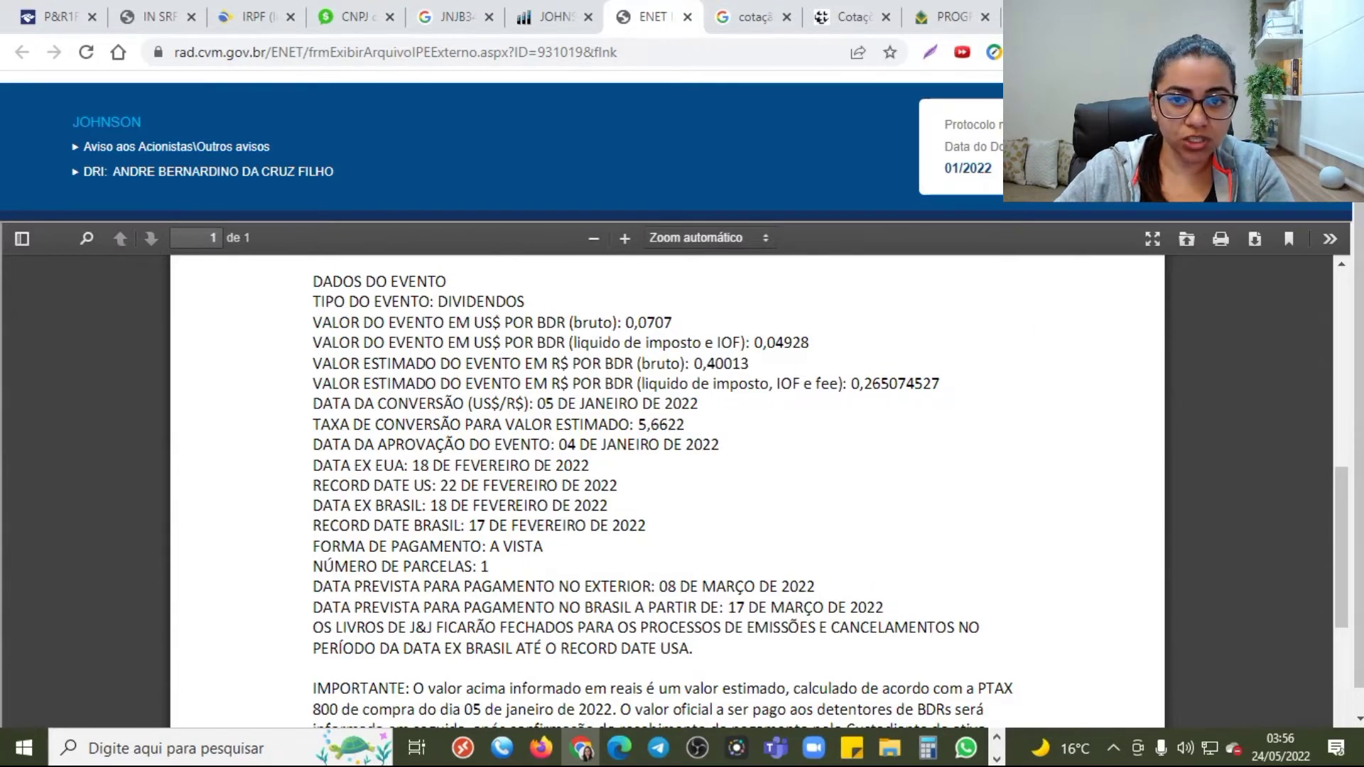
- Return to the Excel workbook and inspect the purchase dollar quotation and the formula for the R$ dividend net of IOF
key(ctrl+super+Left)
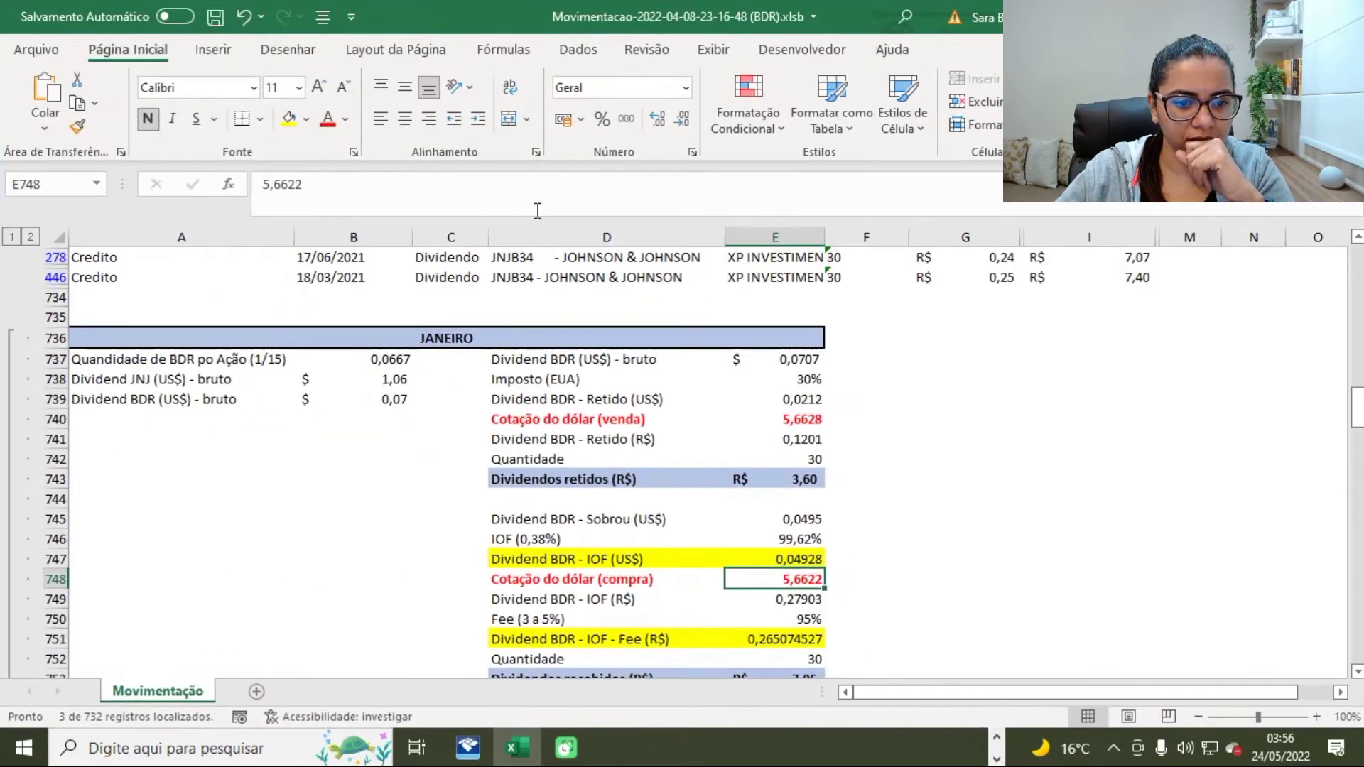
click(1031, 475)
scroll(1008, 483, down, 3)
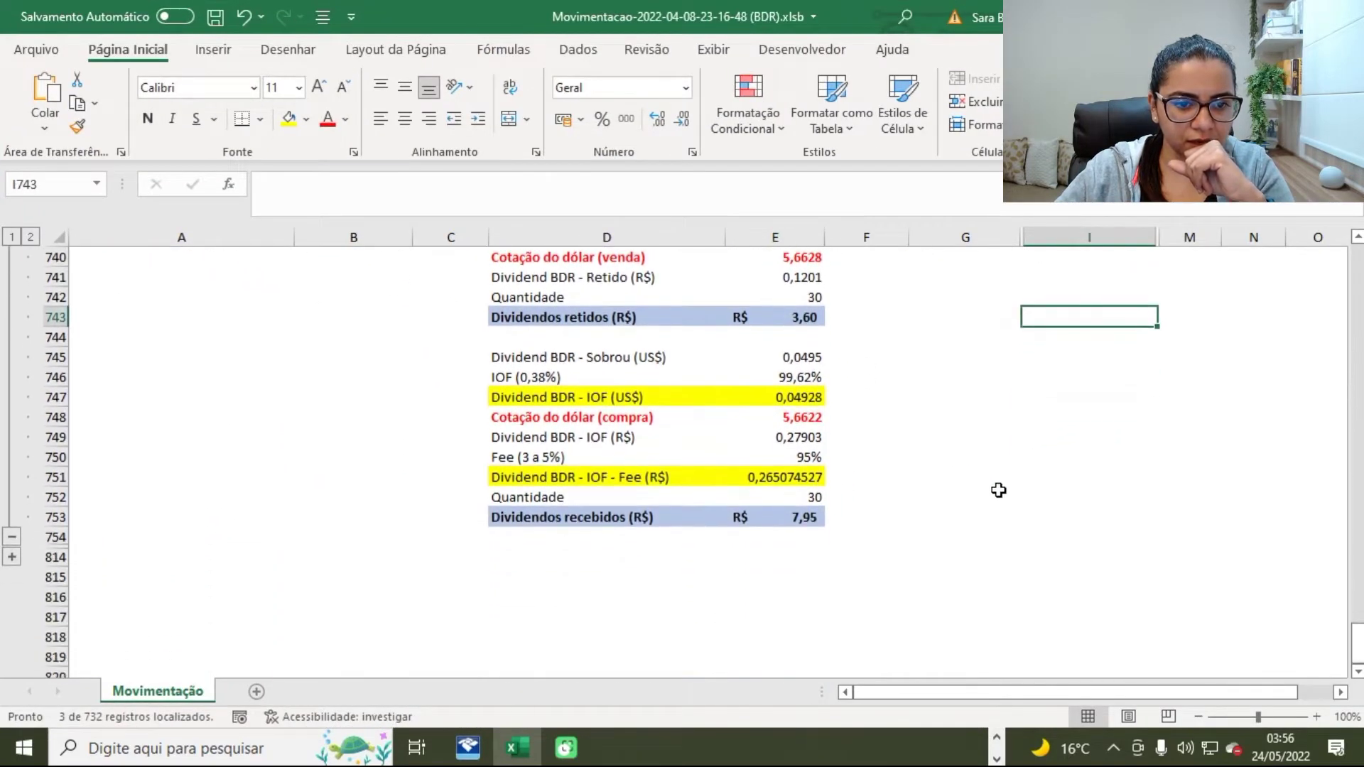
click(813, 421)
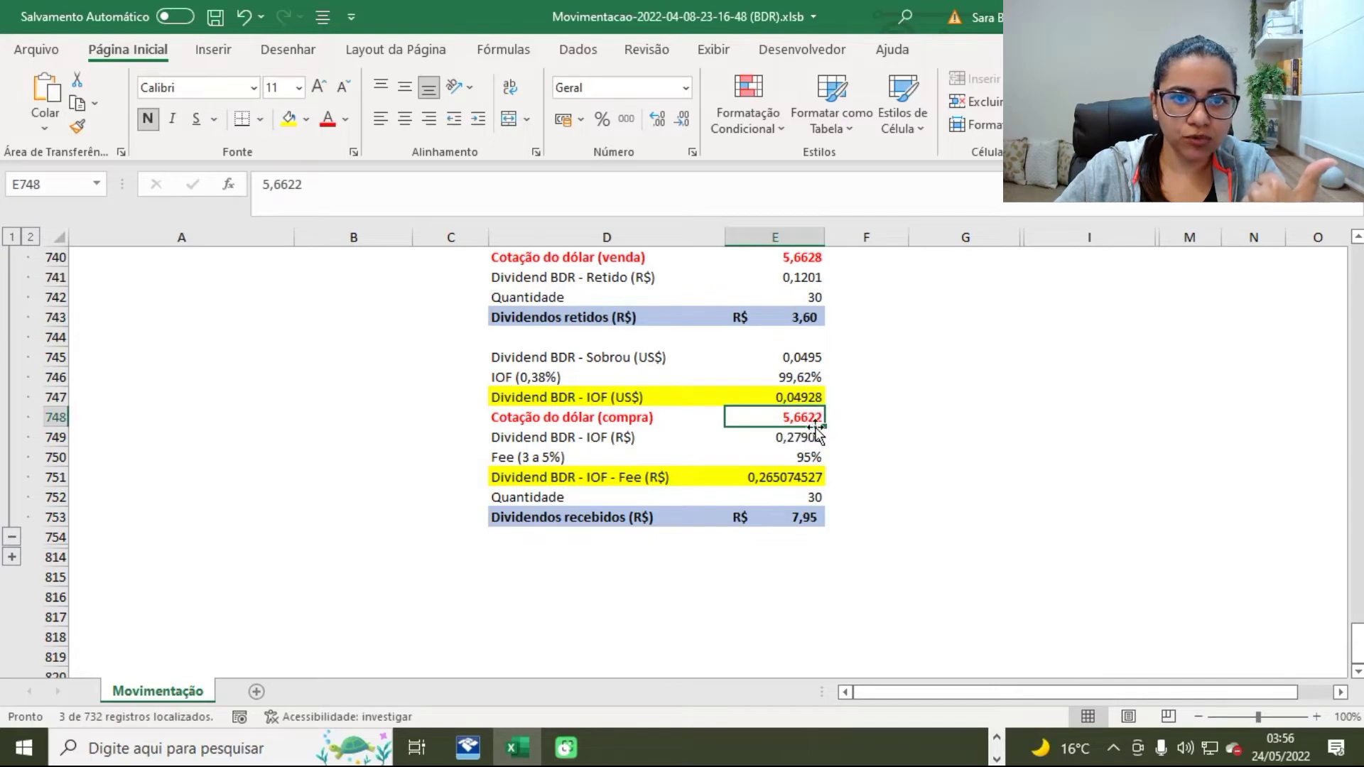
double_click(810, 416)
click(867, 429)
double_click(808, 438)
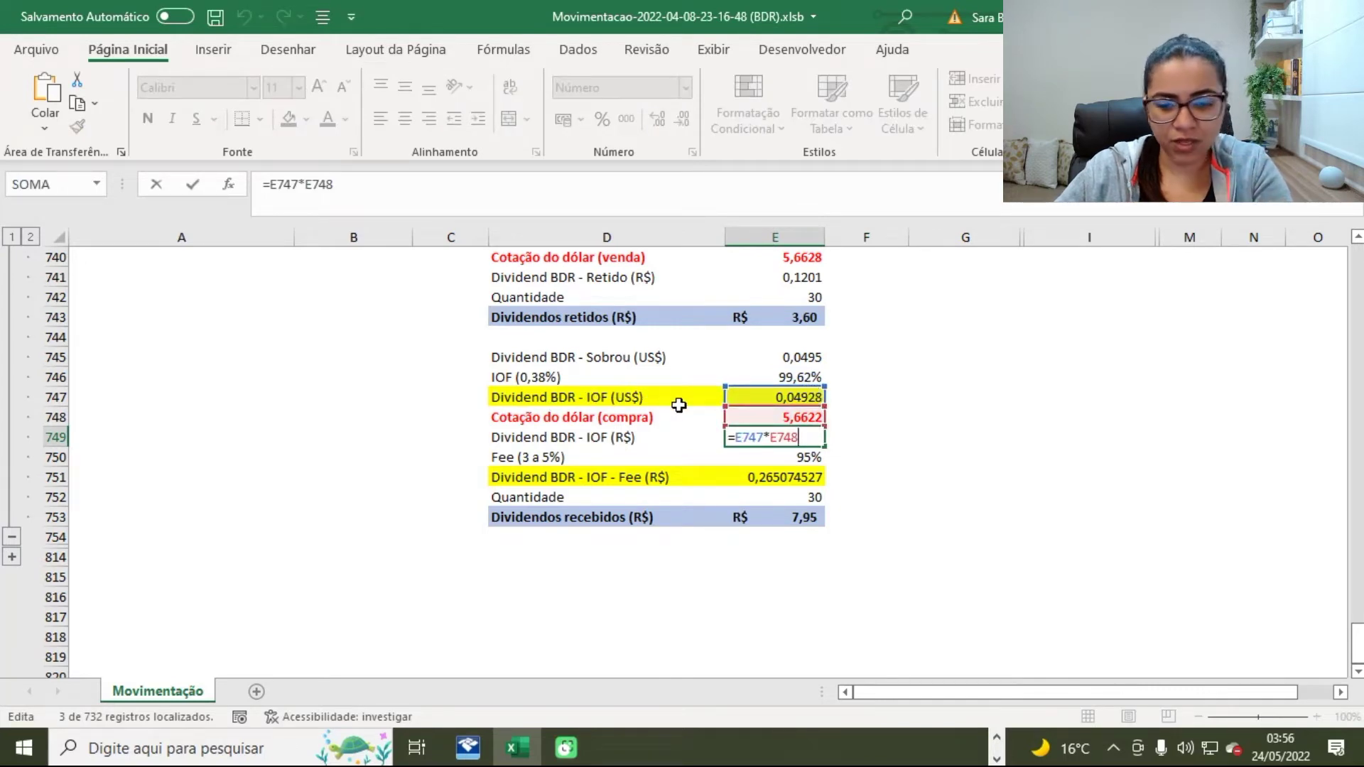
key(Return)
- Examine the Fee (3 a 5%) row in the workbook, consulting the CVM notice in the browser for comparison
click(600, 454)
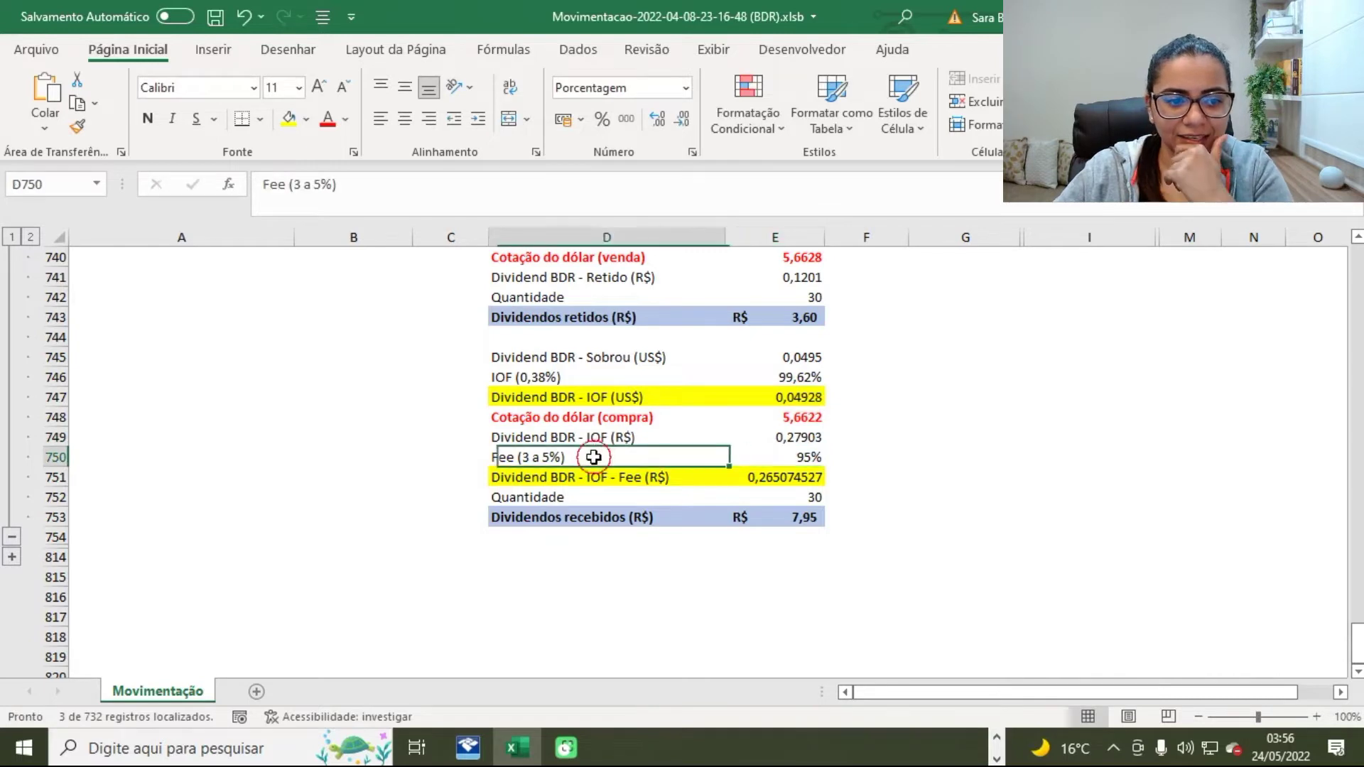
click(1264, 159)
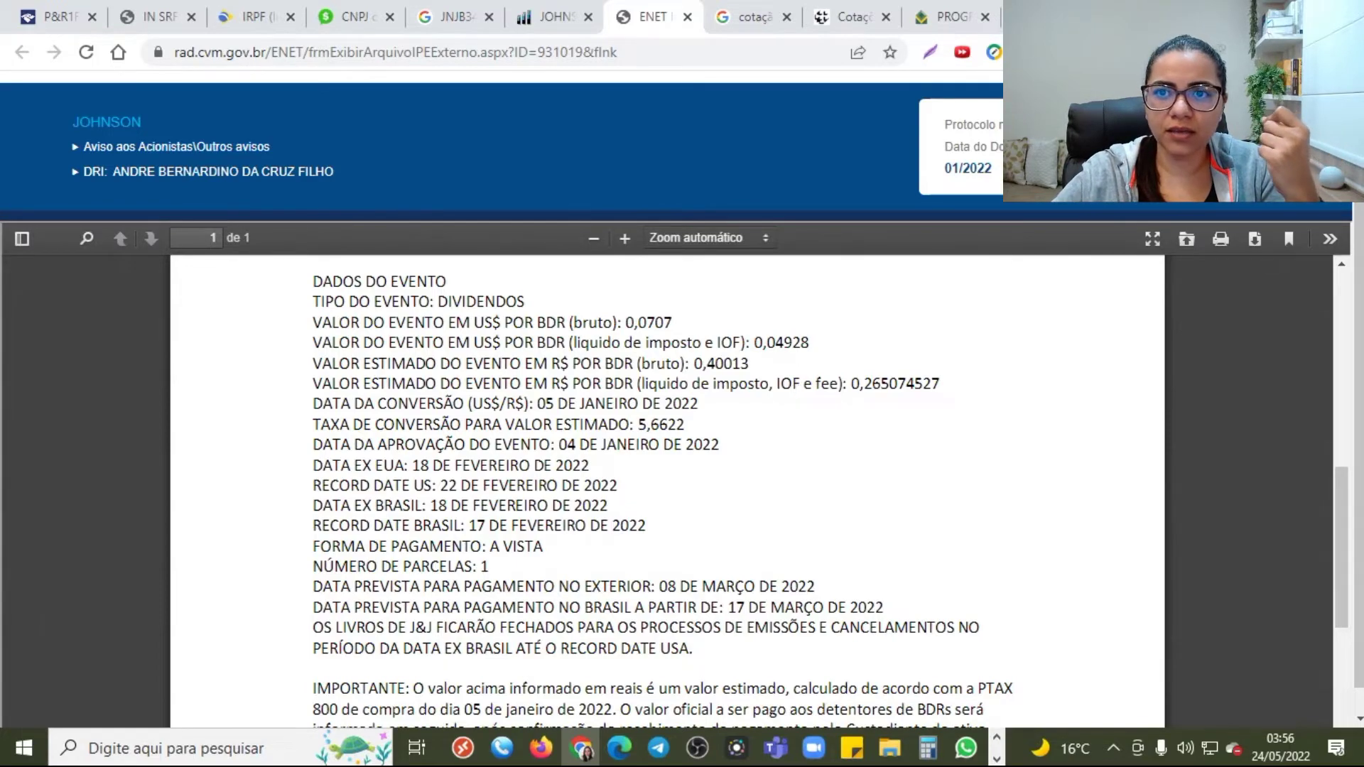
key(ctrl+super+Right)
click(807, 457)
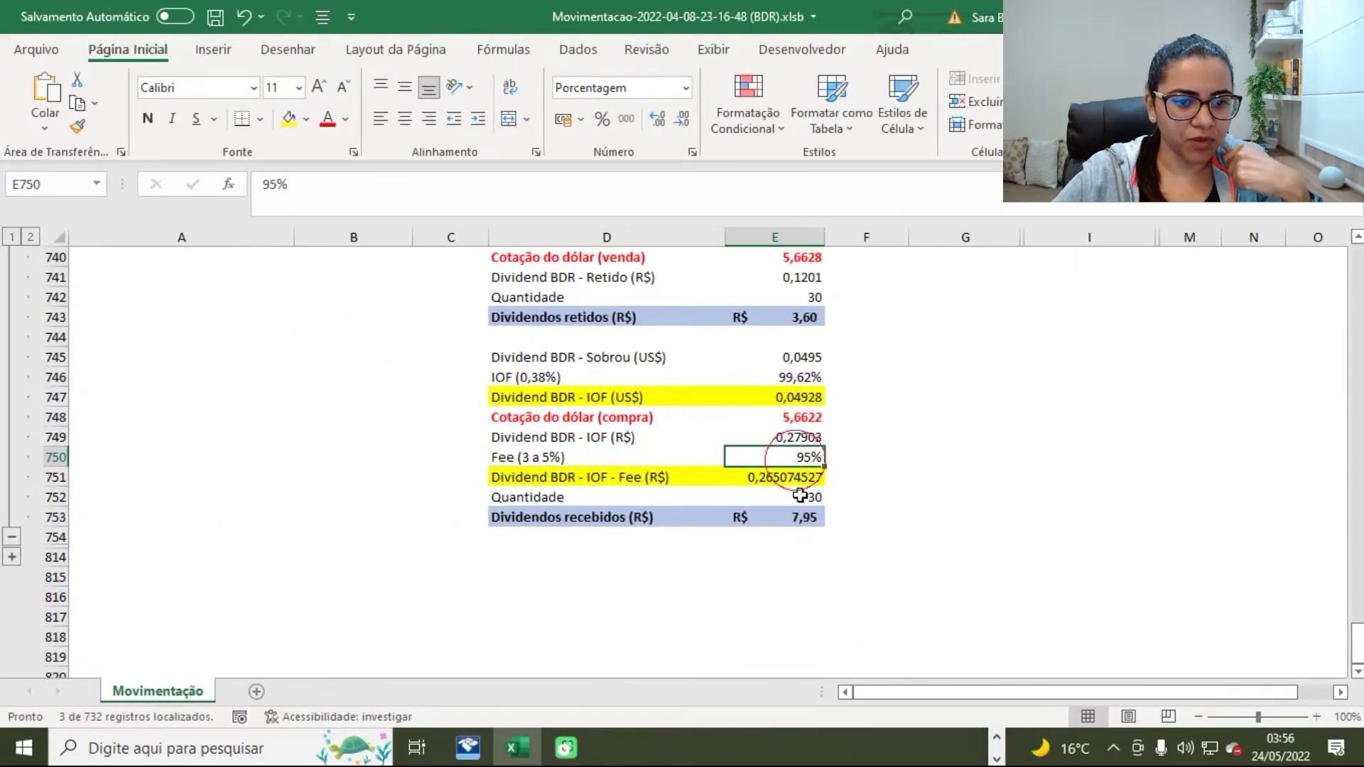
- Set the Fee (3 a 5%) factor in the JANEIRO block to 97%
double_click(807, 457)
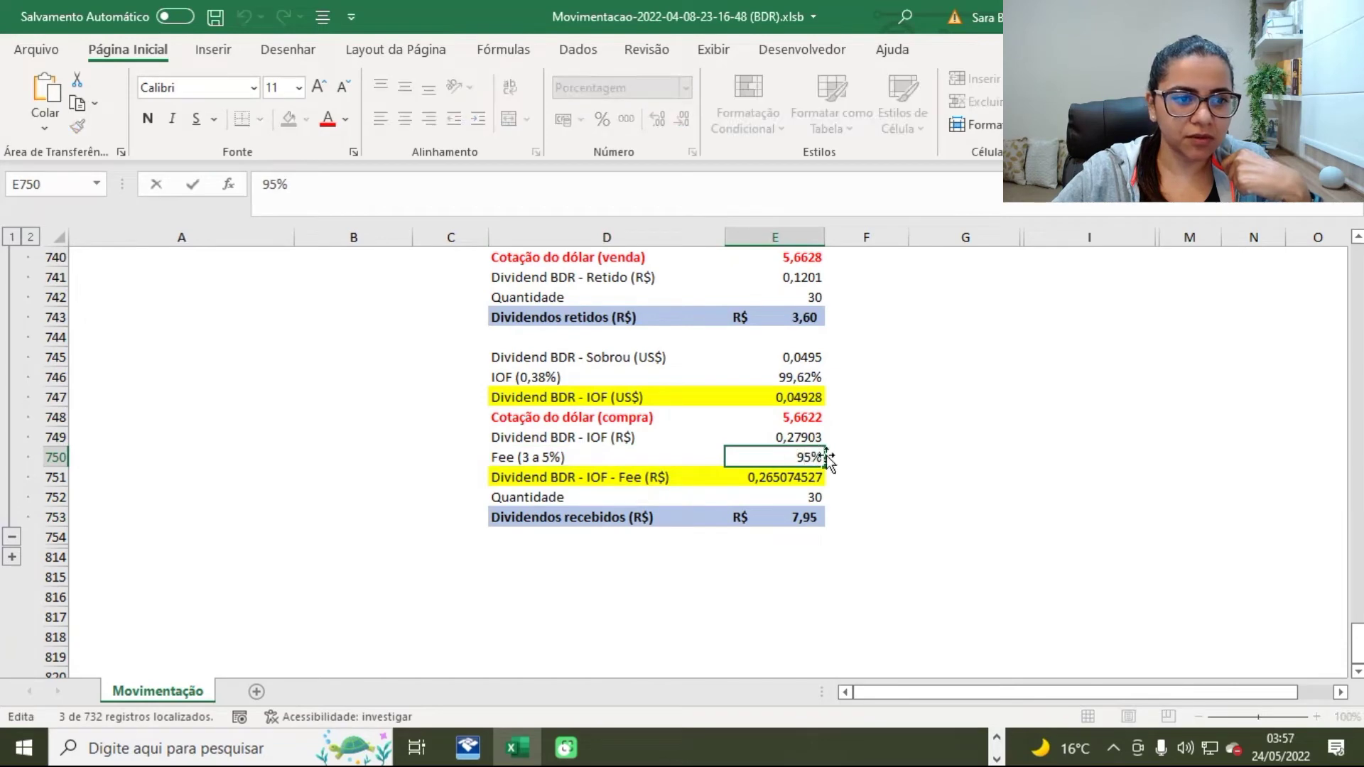
click(279, 187)
drag(278, 188, 270, 190)
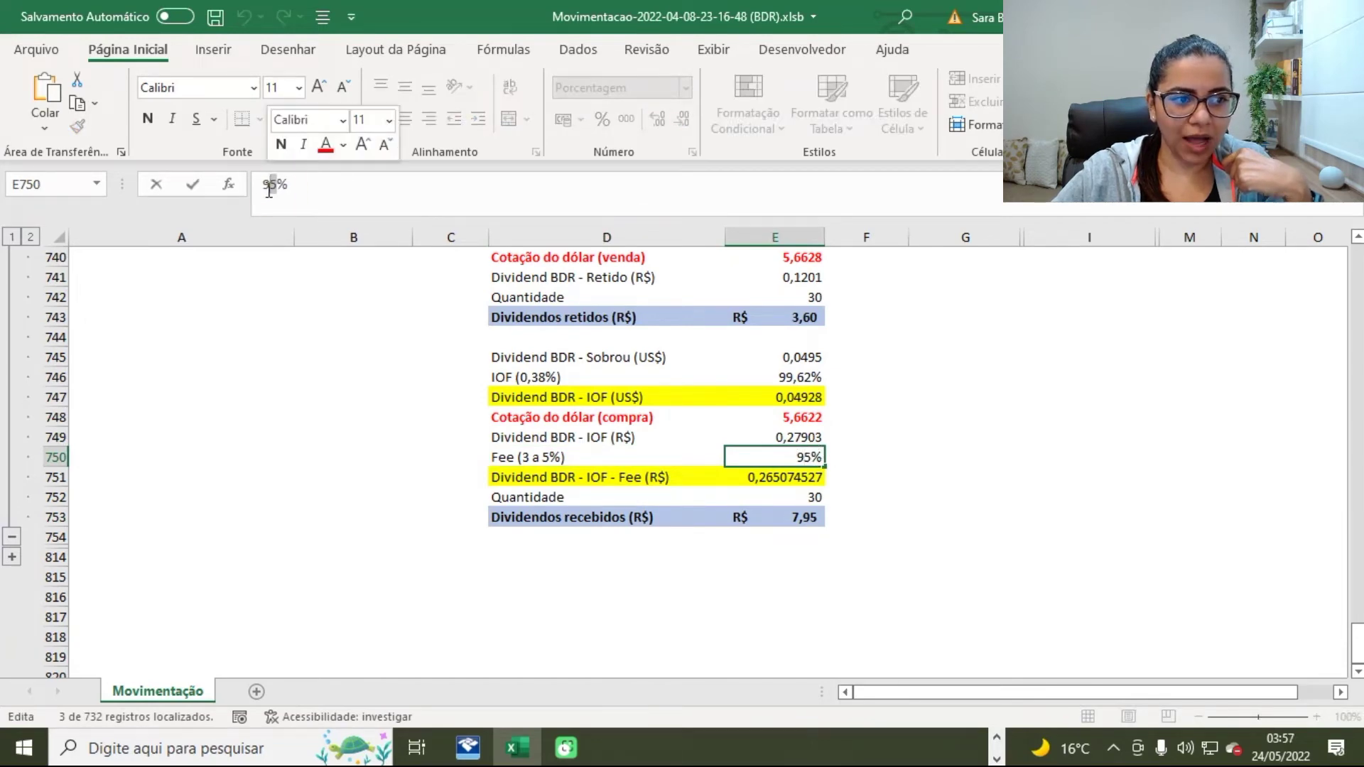
text(7)
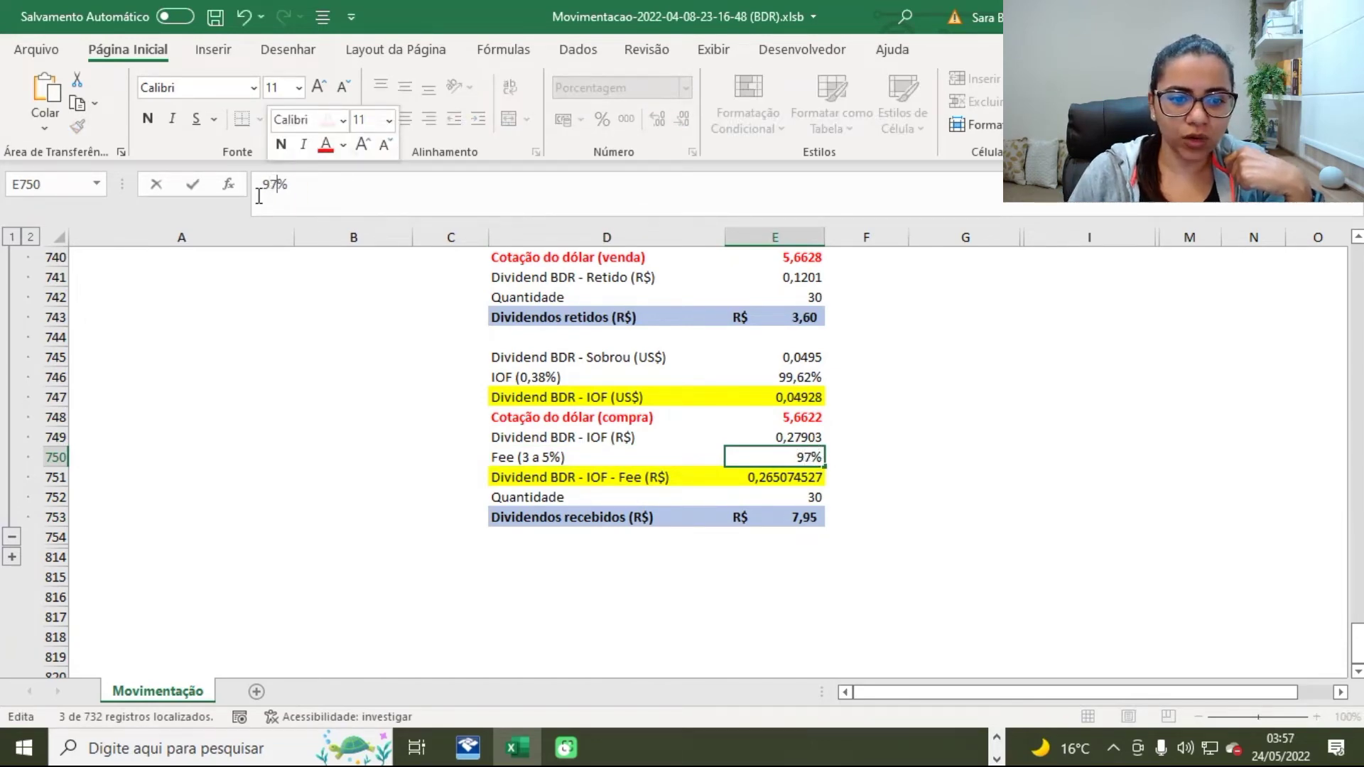
key(Return)
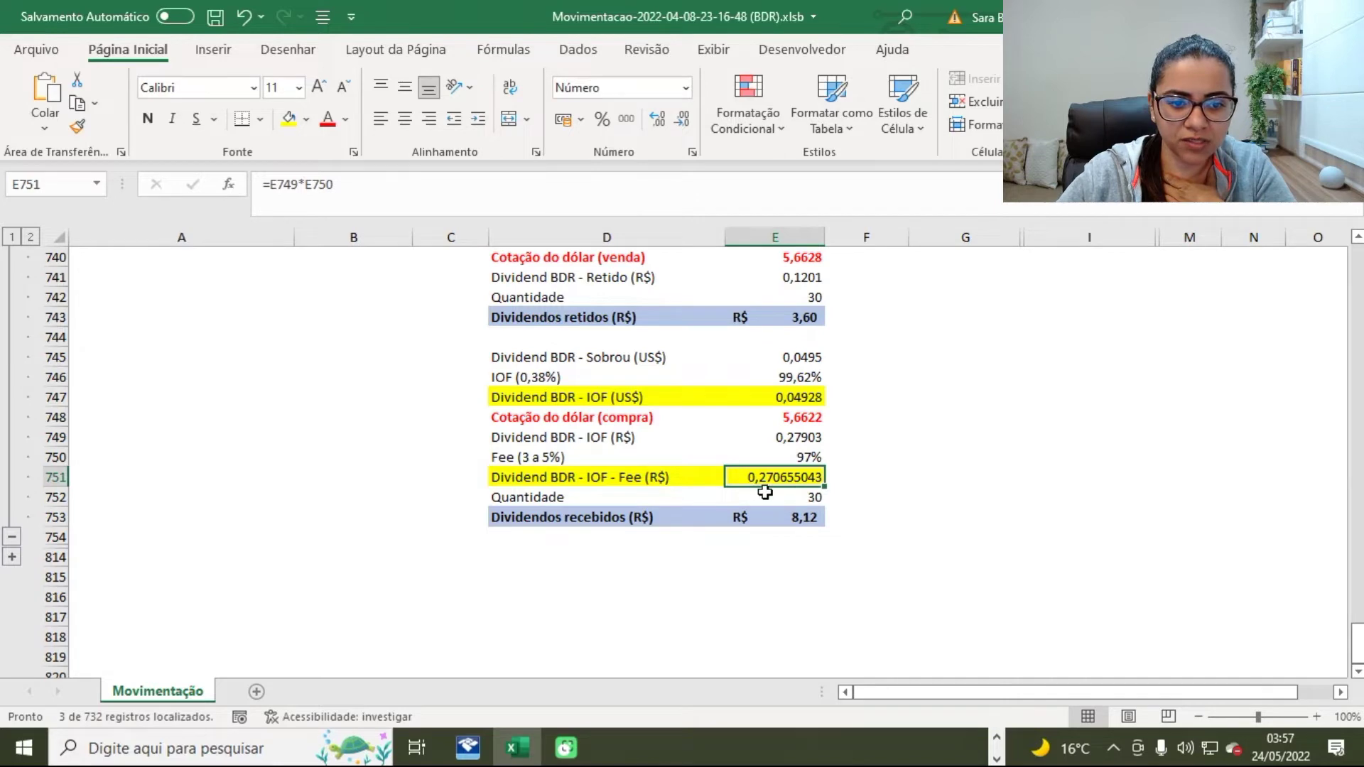
- Switch to the browser's CVM notice and check the estimated R$ value per BDR net of tax, IOF and fee
double_click(849, 14)
key(alt+Tab)
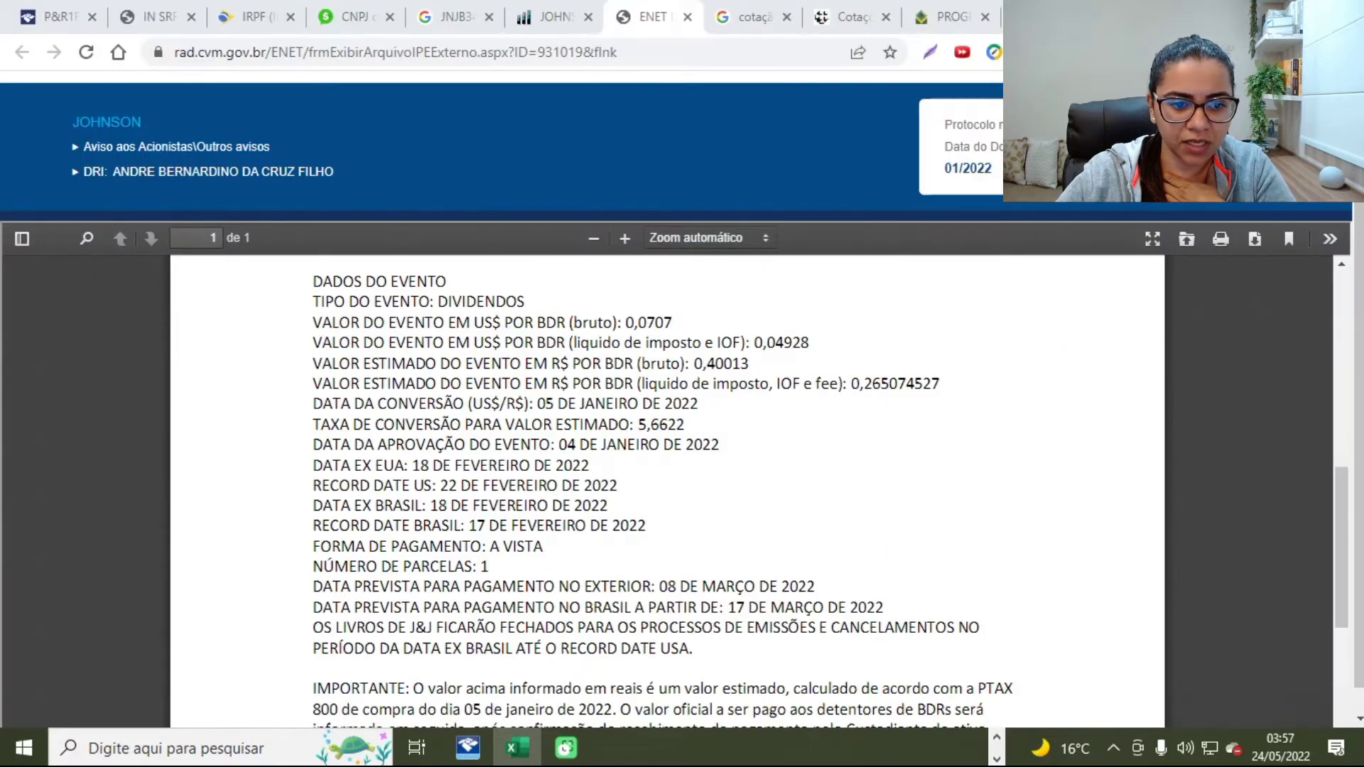
drag(960, 387, 924, 382)
click(855, 389)
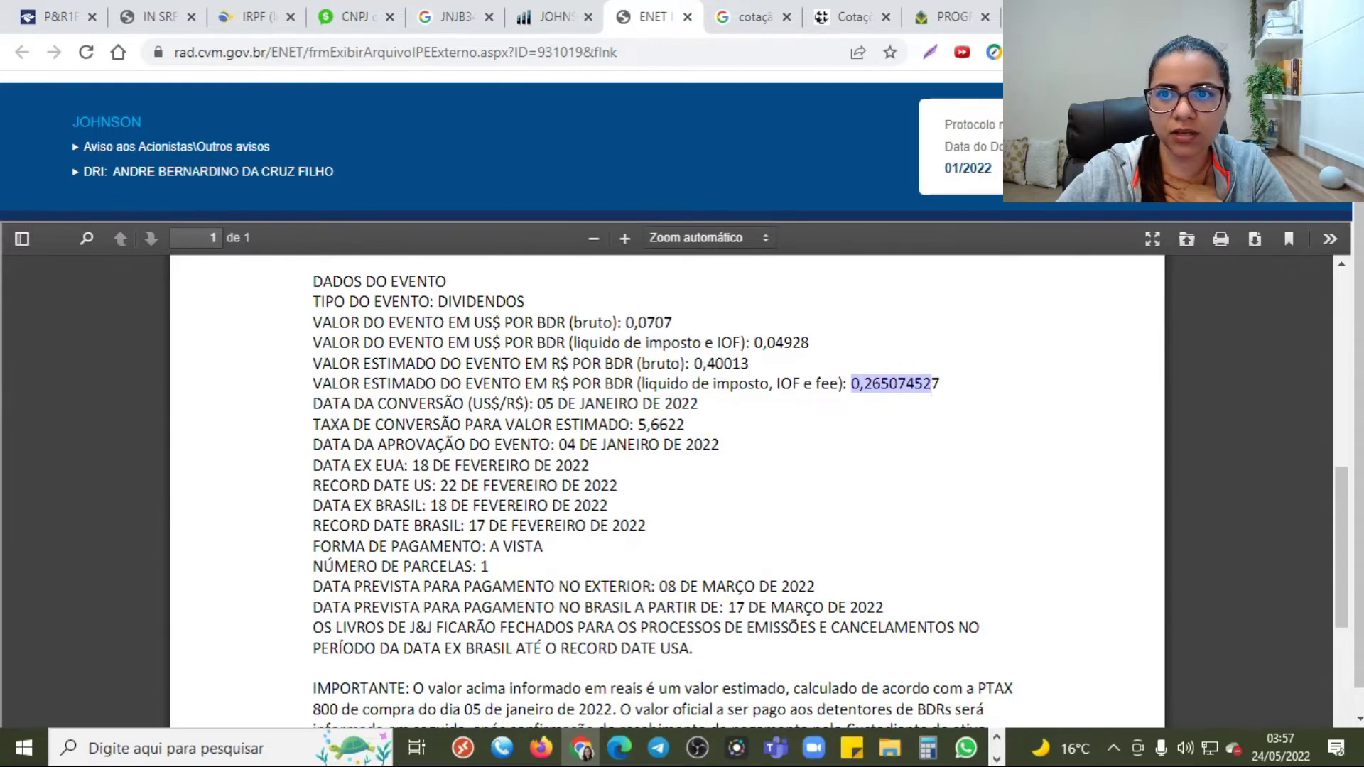
- Return to the Excel workbook, set the Fee (3 a 5%) factor to 96% and compare the result with the CVM notice
key(alt+Tab)
click(809, 457)
click(274, 184)
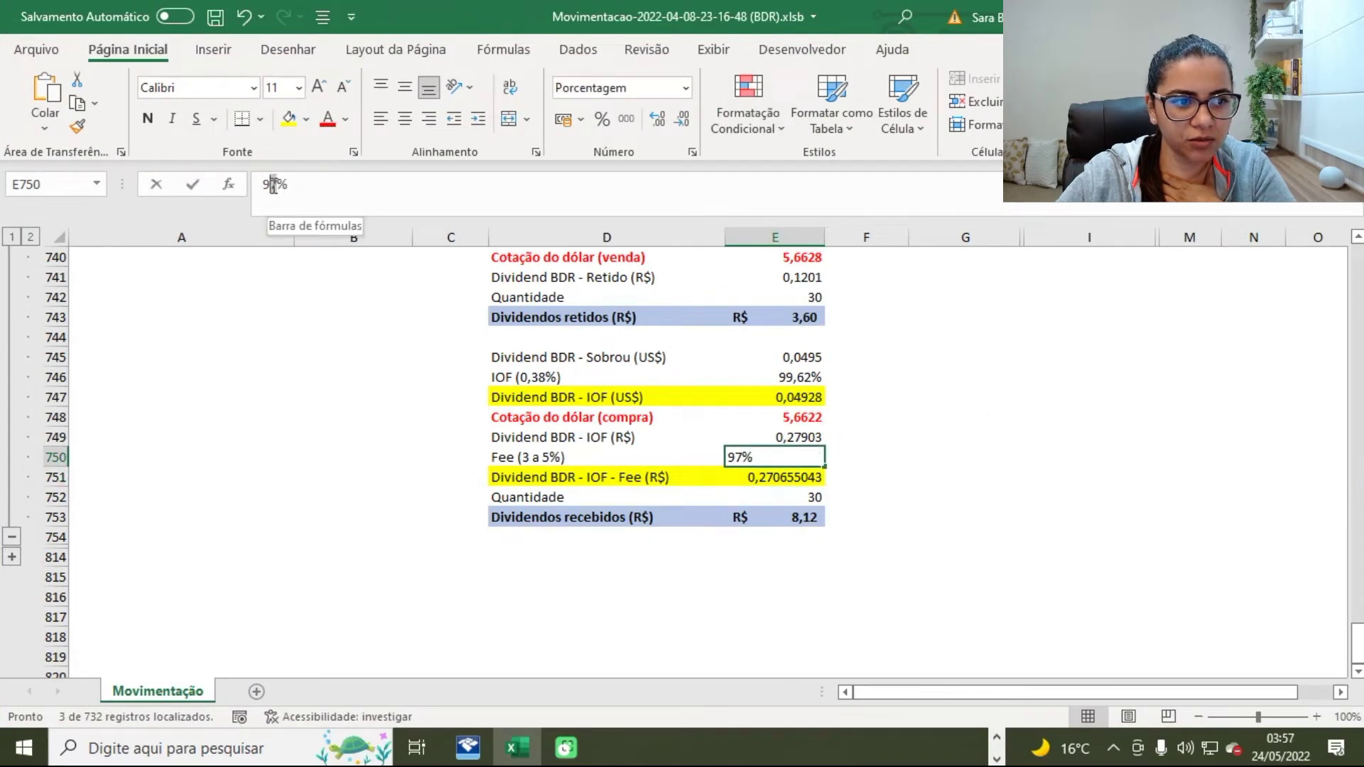
key(BackSpace)
text(6)
key(Return)
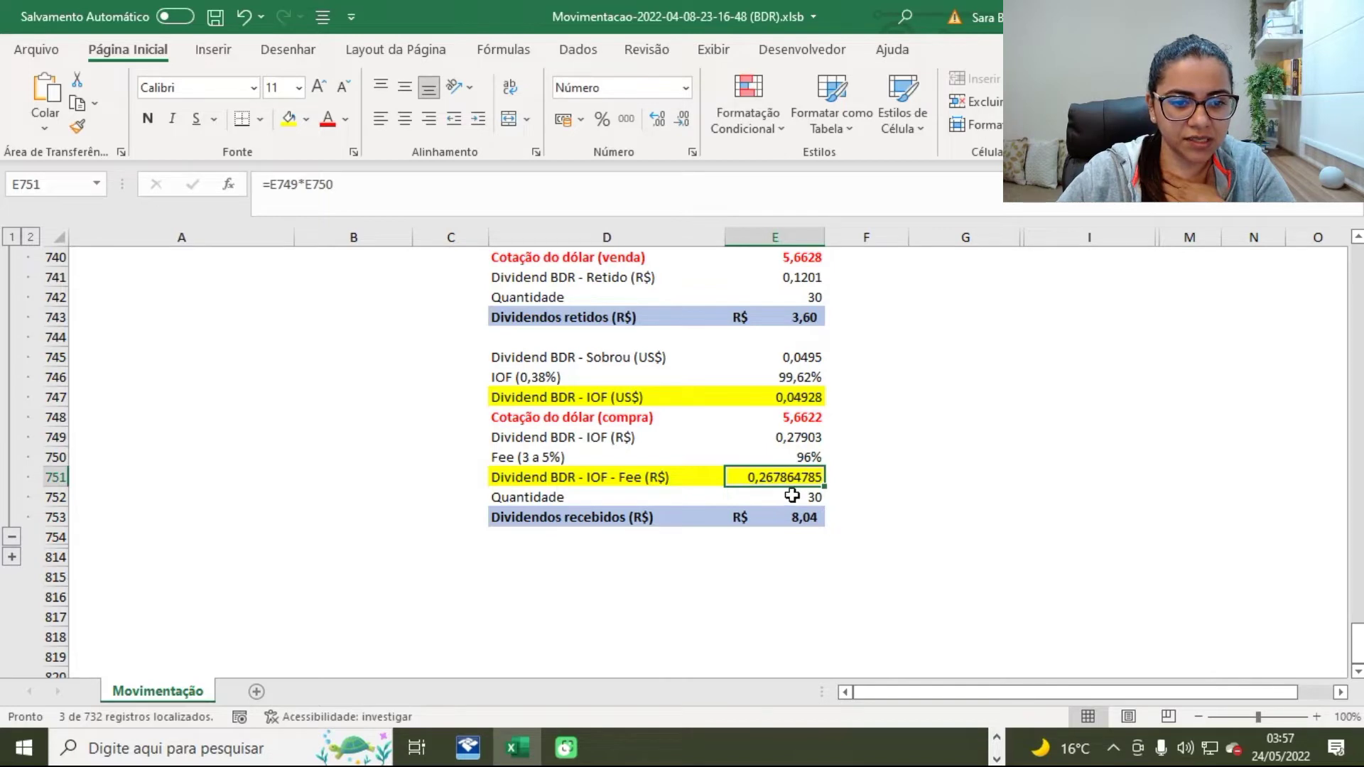
key(alt+Tab)
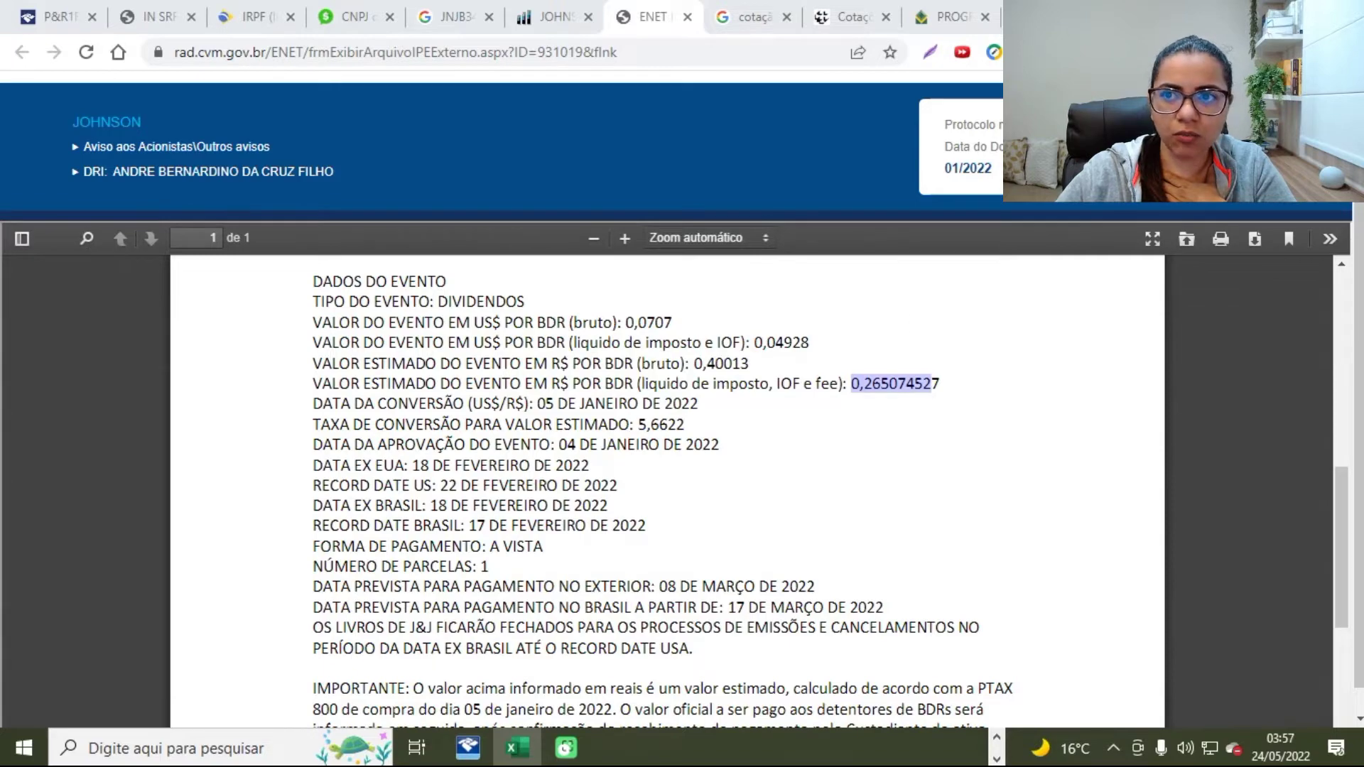
- Set the Fee (3 a 5%) factor in the Excel workbook to 95% and compare the result with the CVM notice
key(alt+Tab)
key(Up)
text(95)
key(Return)
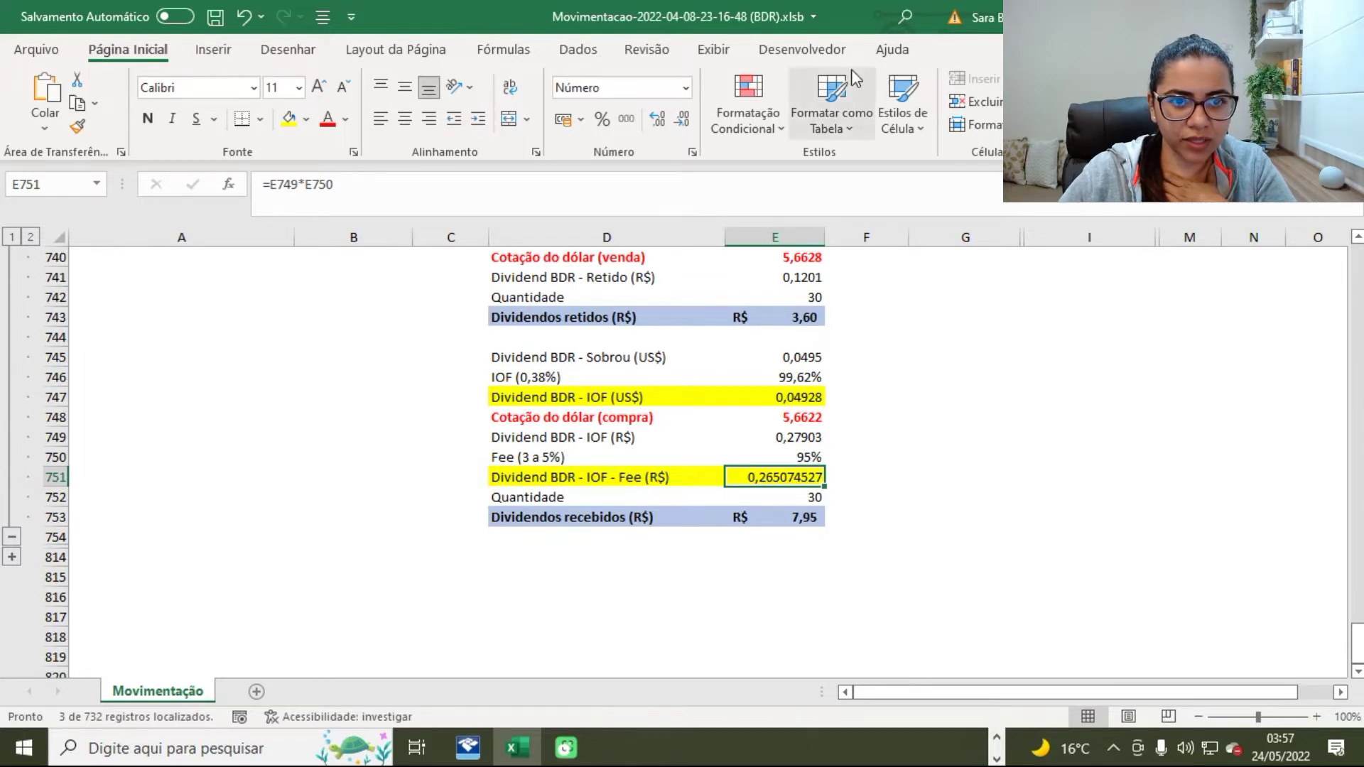
key(alt+Tab)
click(873, 383)
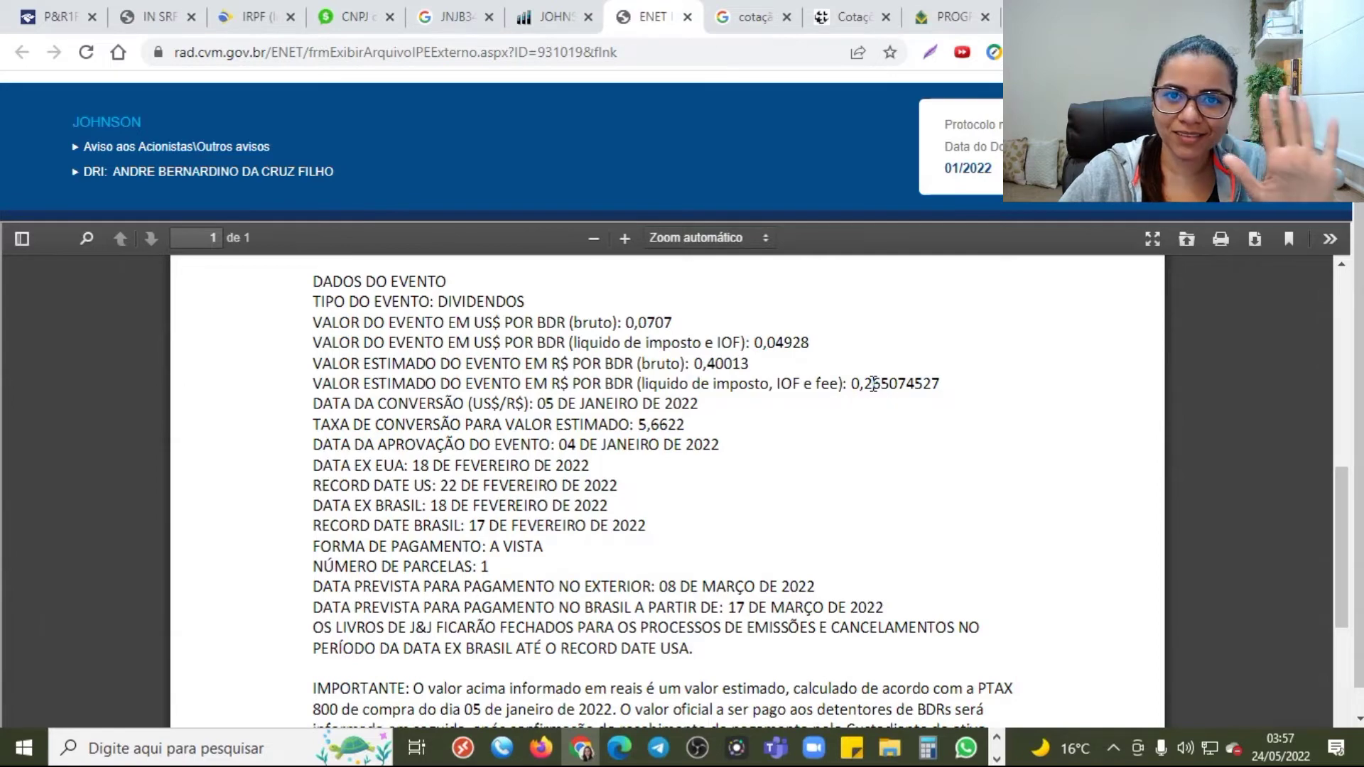
- Return to the Excel workbook and inspect the formulas for the R$ dividend net of IOF and fee and for Dividendos recebidos
key(alt+Tab)
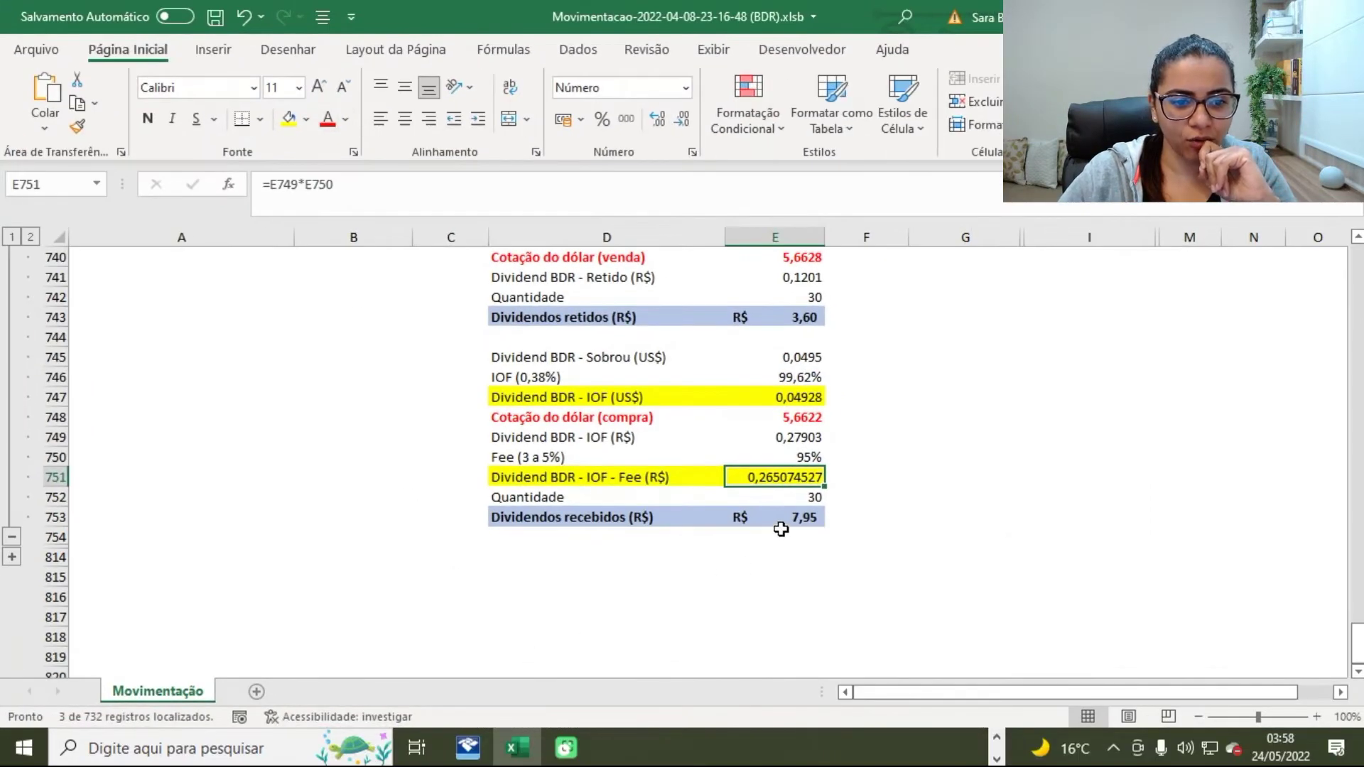
double_click(781, 477)
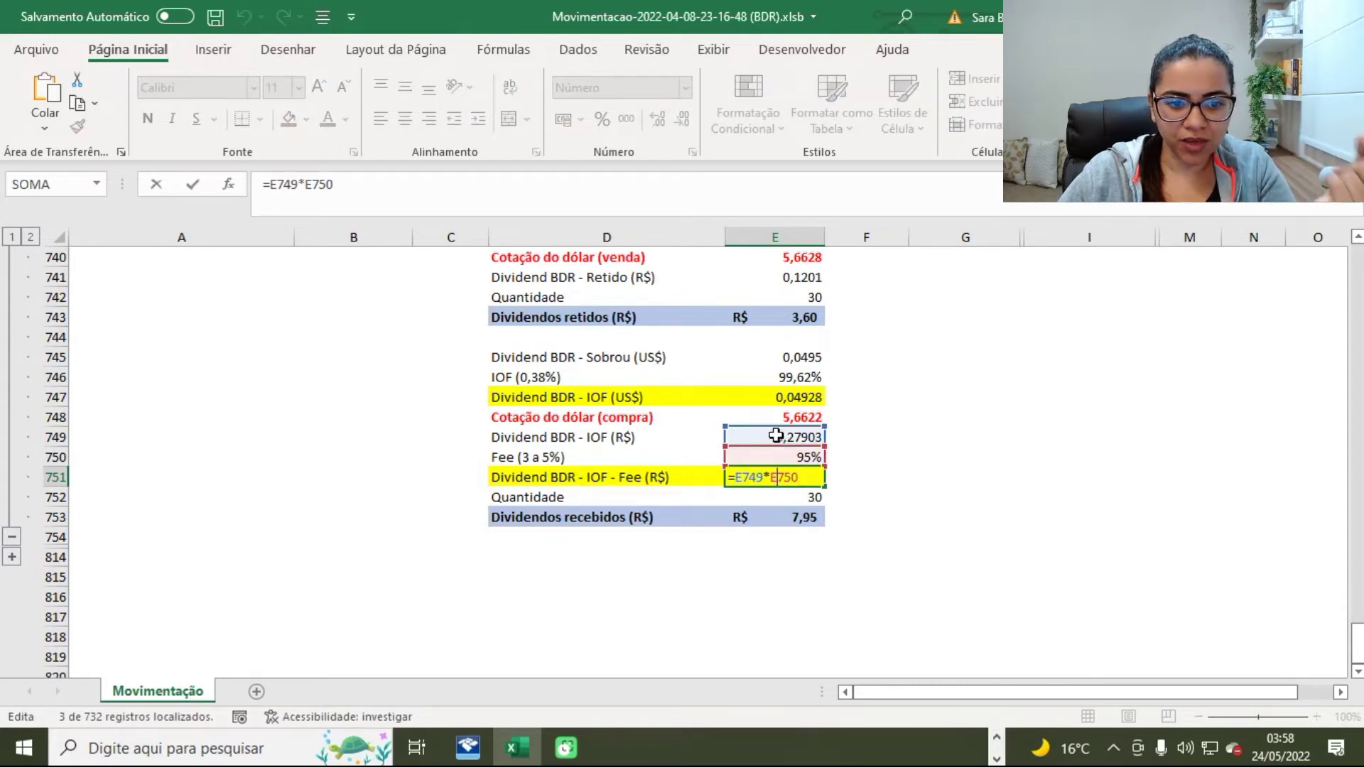
click(782, 491)
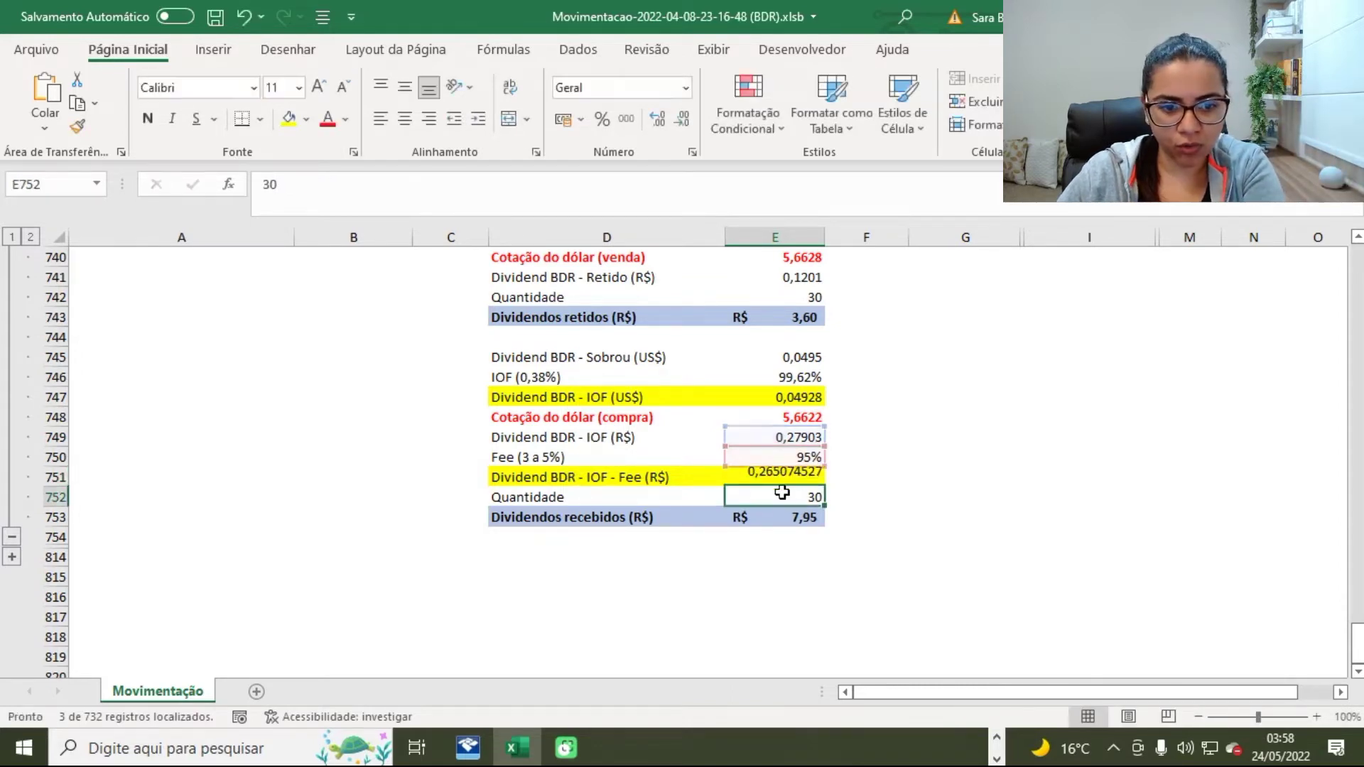
click(801, 523)
double_click(781, 519)
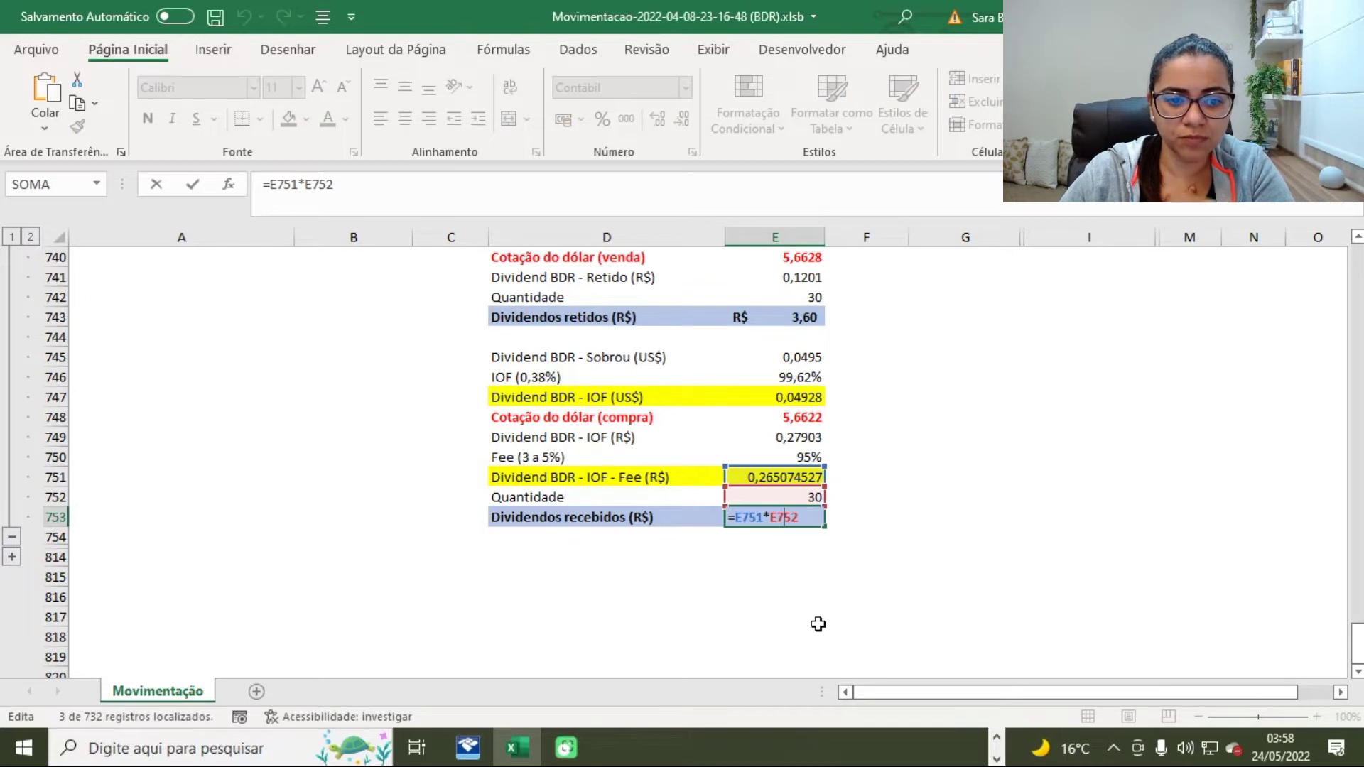
key(Return)
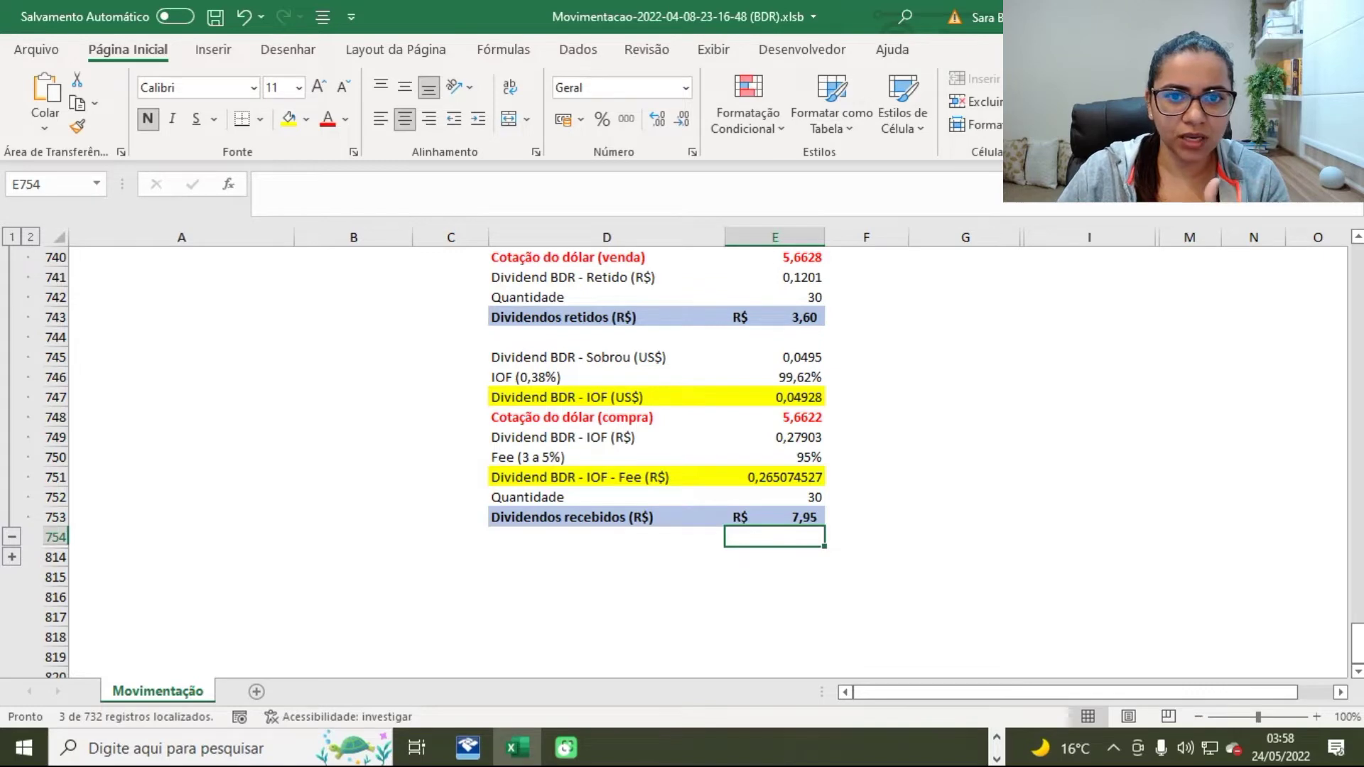
- Check the September 2021 payment date in the JNJB34 dividend rows
scroll(502, 358, up, 4)
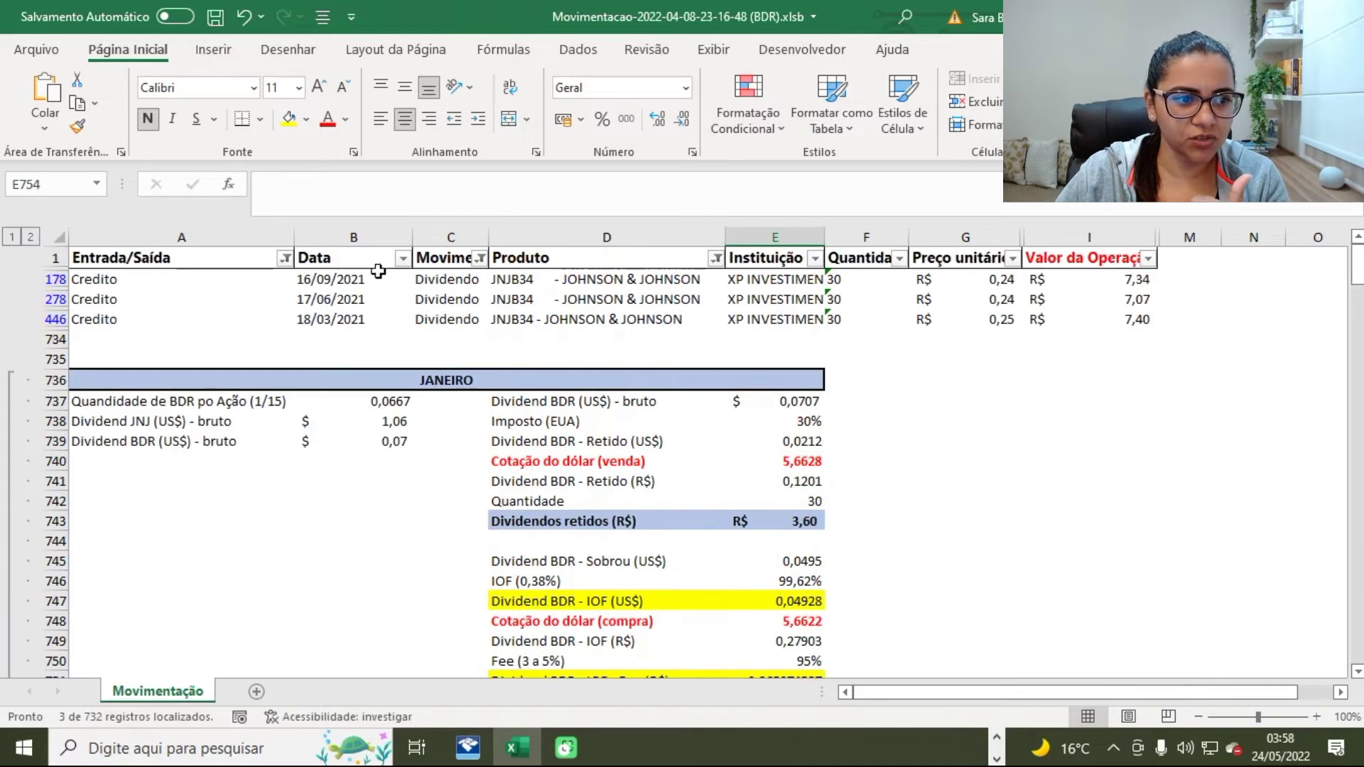
click(350, 282)
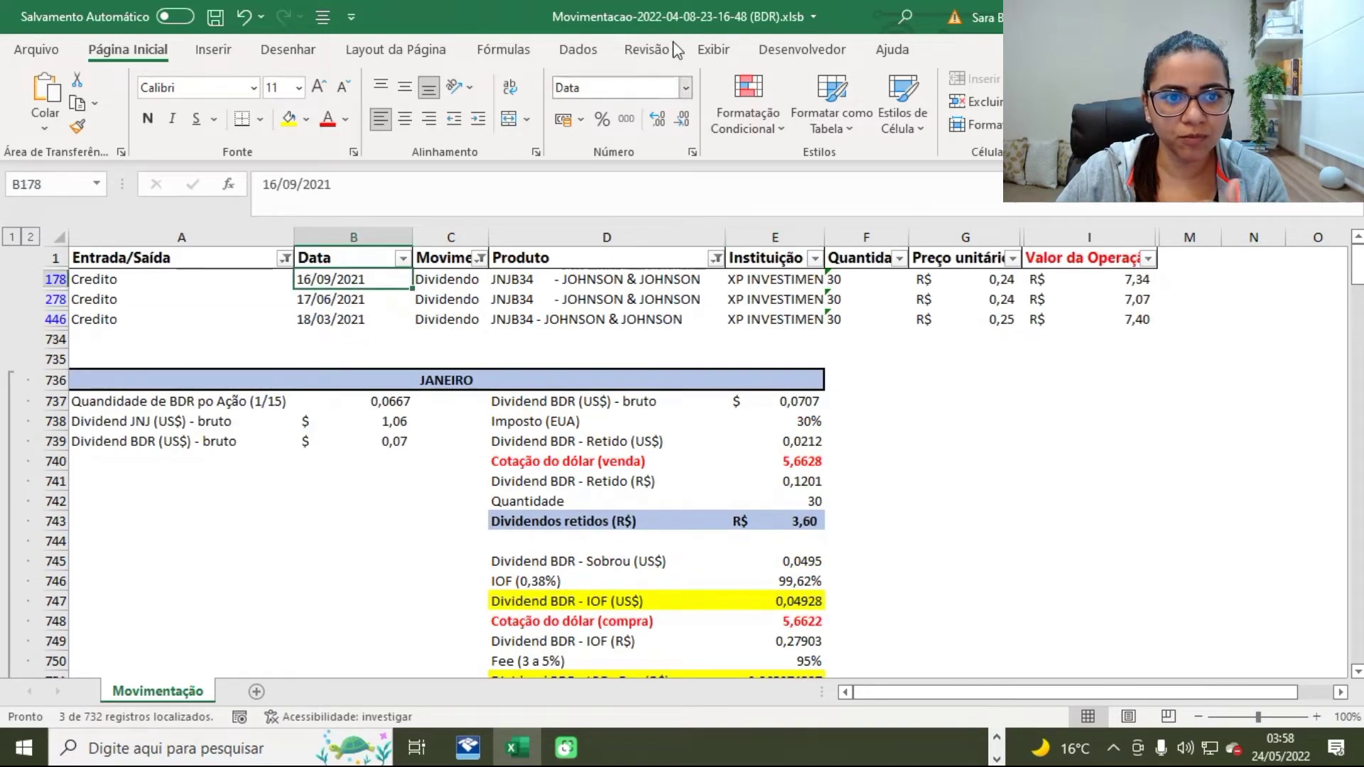
key(ctrl+super+Right)
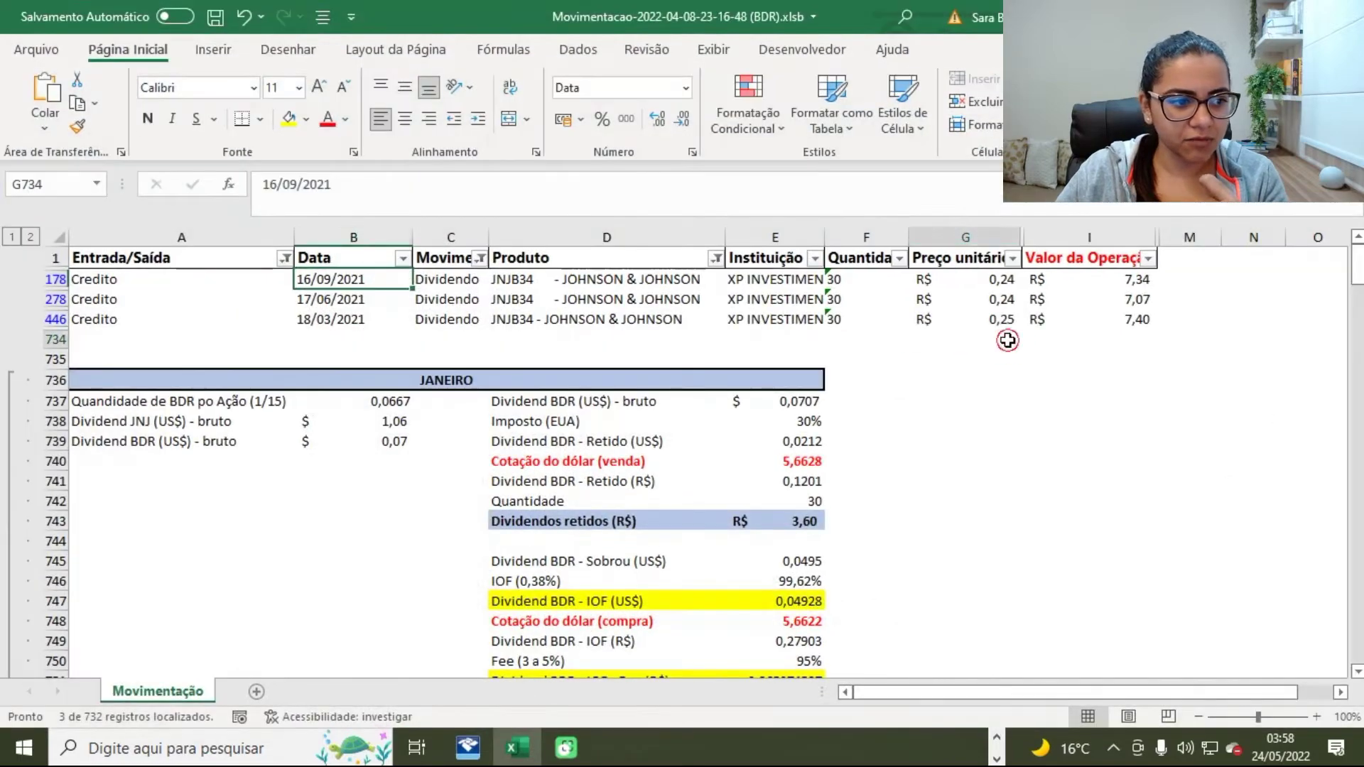
- Collapse the JANEIRO row group and expand the row group that contains the SETEMBRO calculation
scroll(103, 342, down, 1)
scroll(103, 341, down, 3)
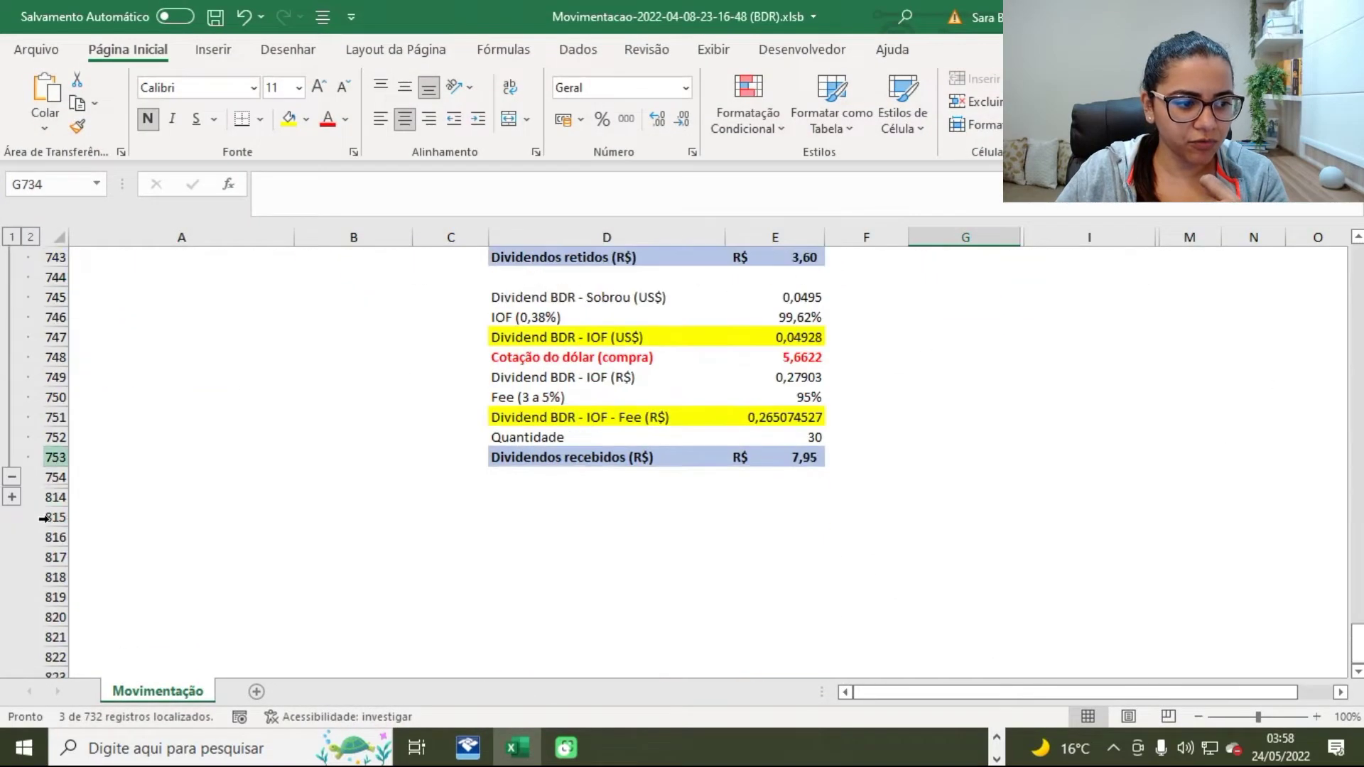
click(12, 474)
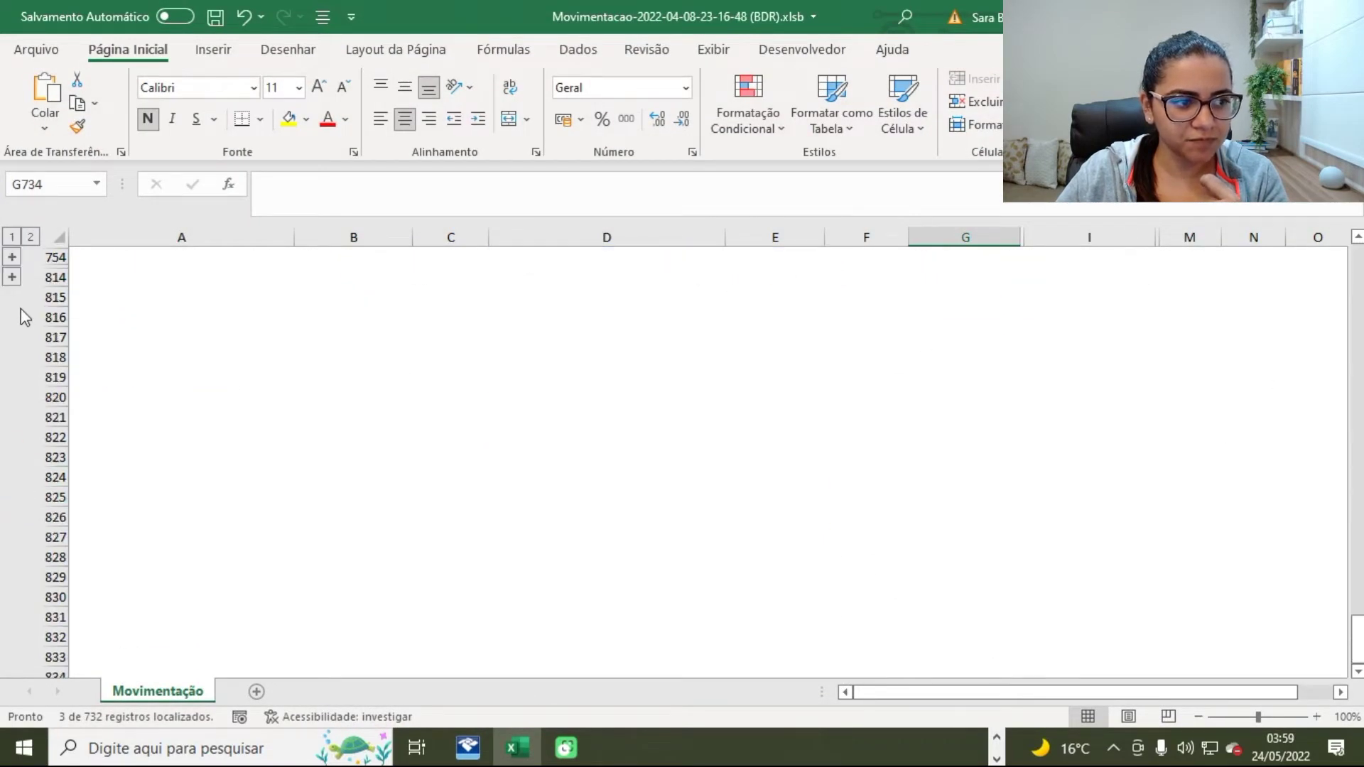
click(12, 277)
click(534, 351)
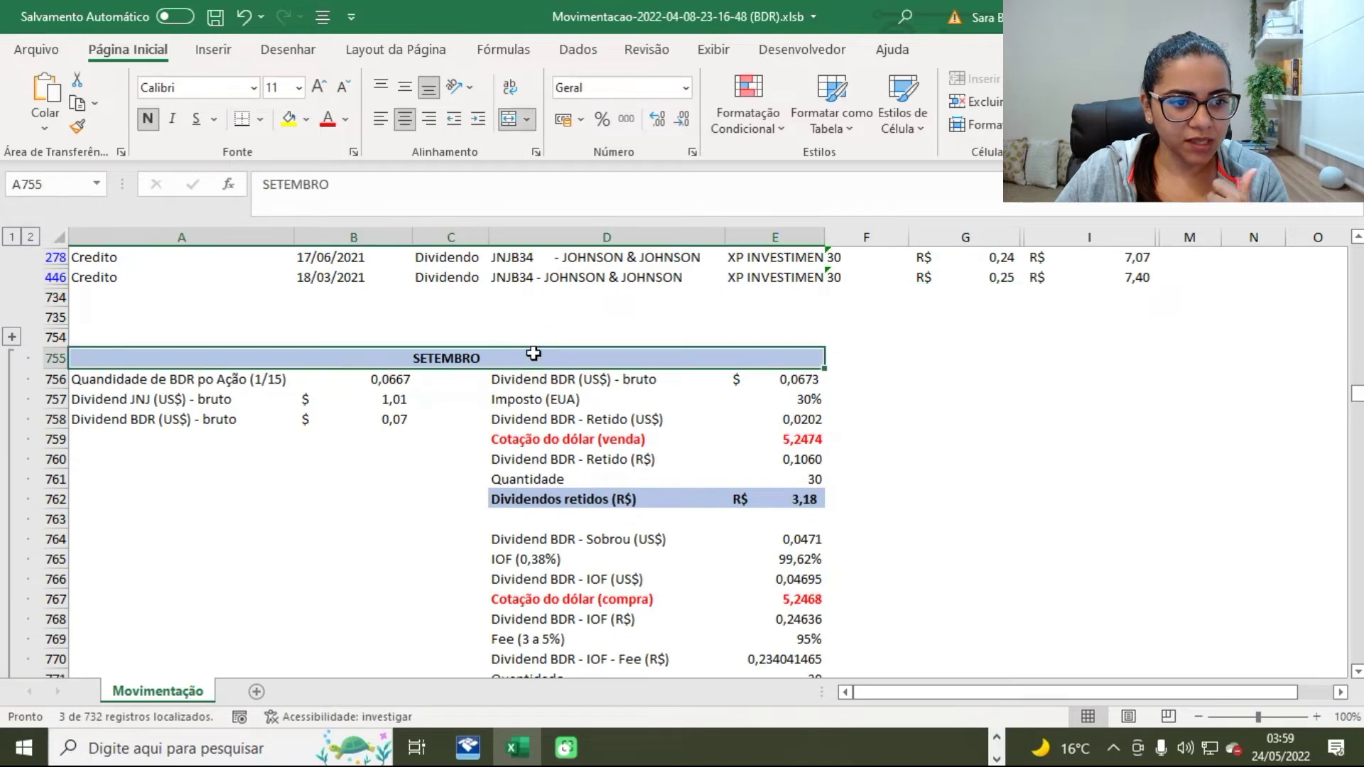
- Look through the monthly dividend calculation blocks from SETEMBRO down to MARÇO
scroll(525, 412, down, 3)
click(496, 541)
scroll(497, 541, down, 6)
click(512, 554)
scroll(511, 557, up, 7)
scroll(511, 557, up, 3)
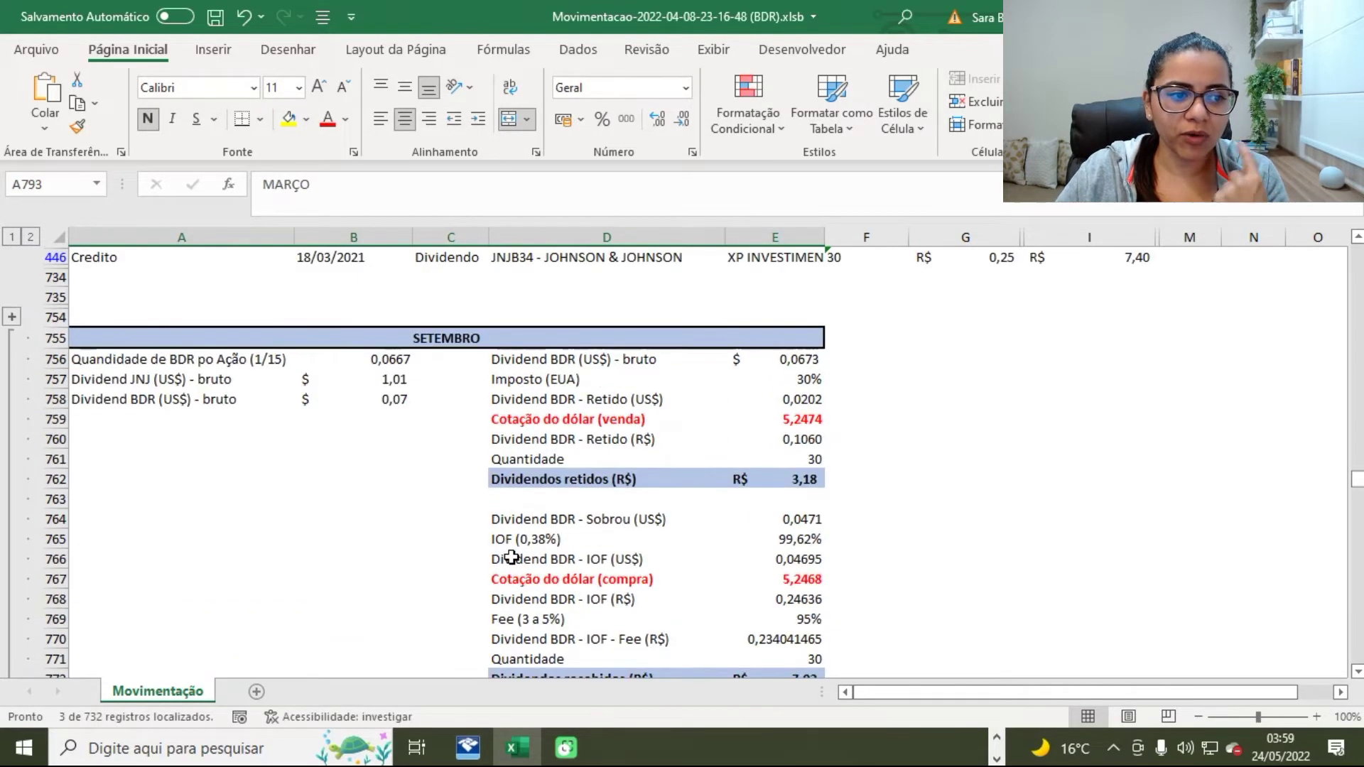
- Examine the SETEMBRO block's sale and purchase dollar quotations and the Valor da Operação of the 16/09/2021 dividend
click(616, 419)
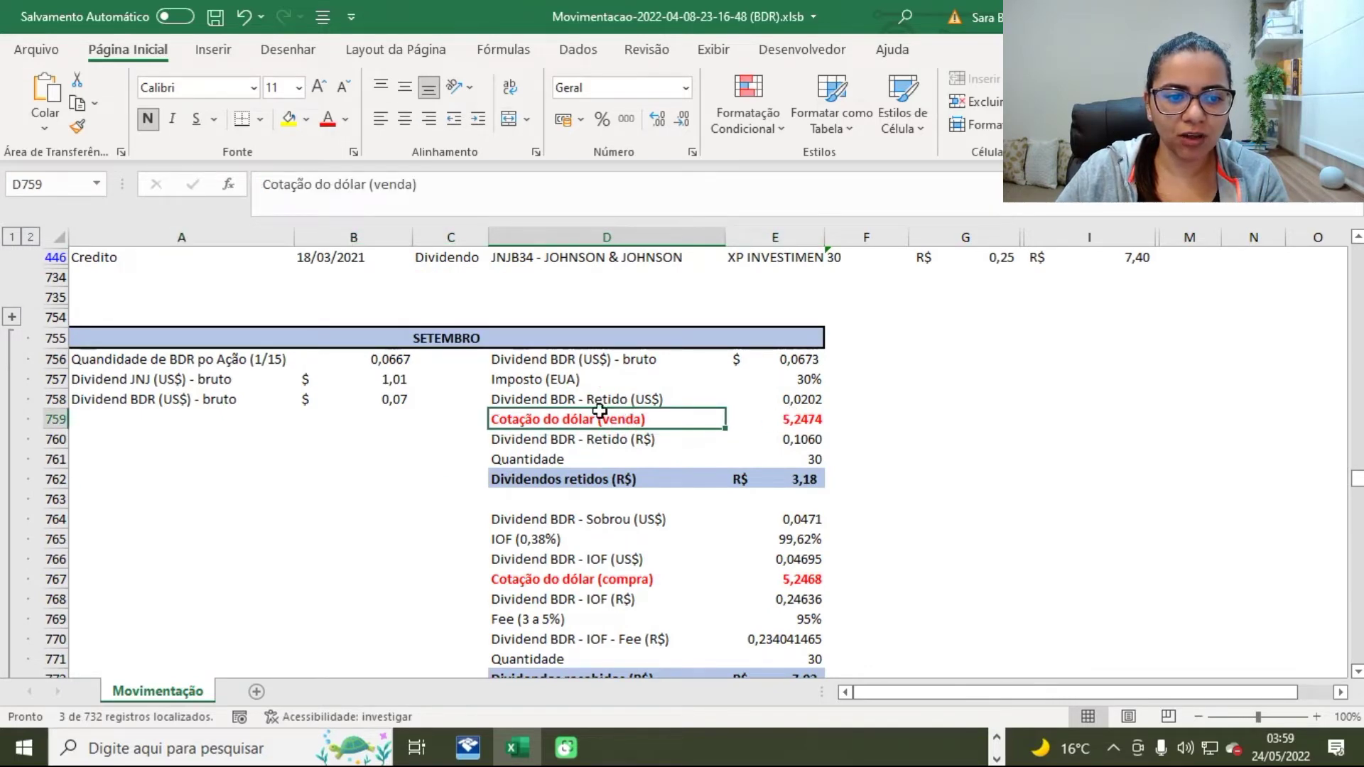
click(625, 578)
scroll(1058, 384, up, 1)
click(1128, 279)
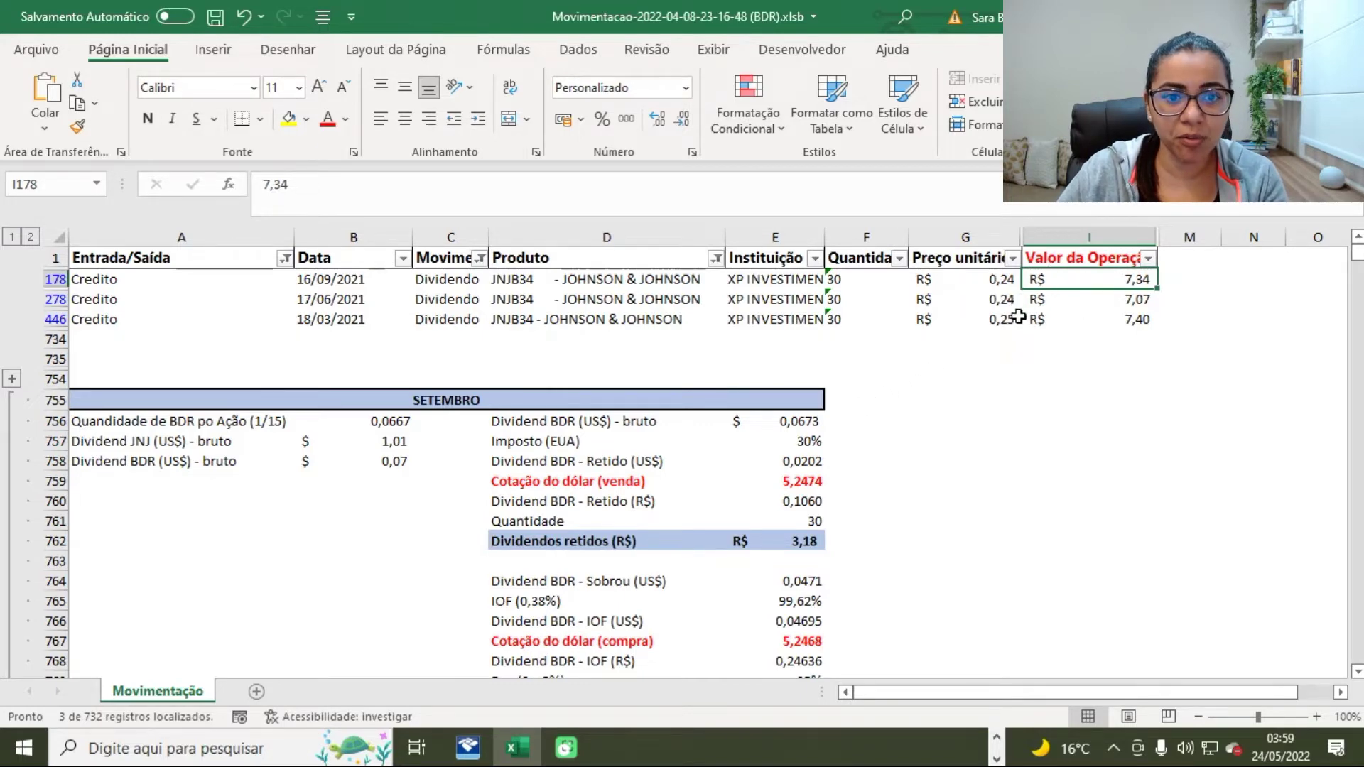
click(574, 481)
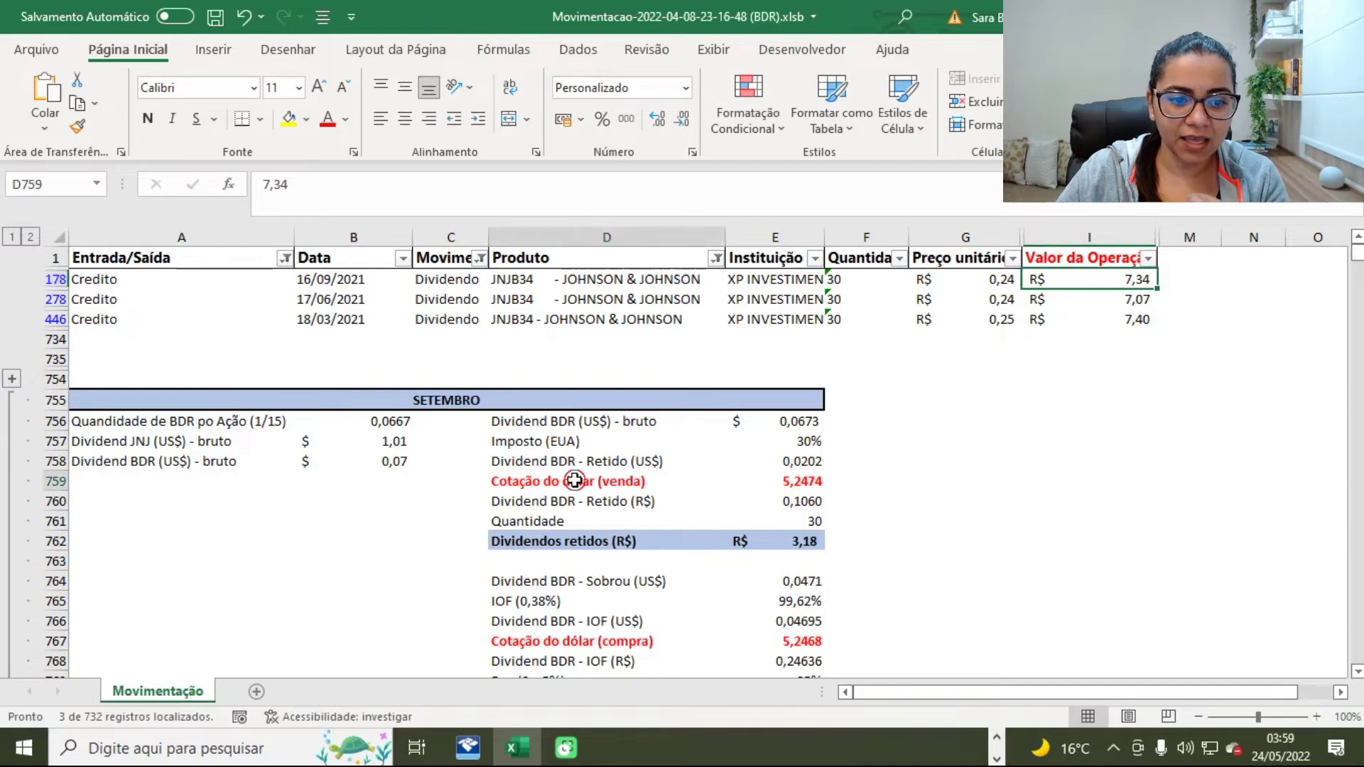
click(466, 406)
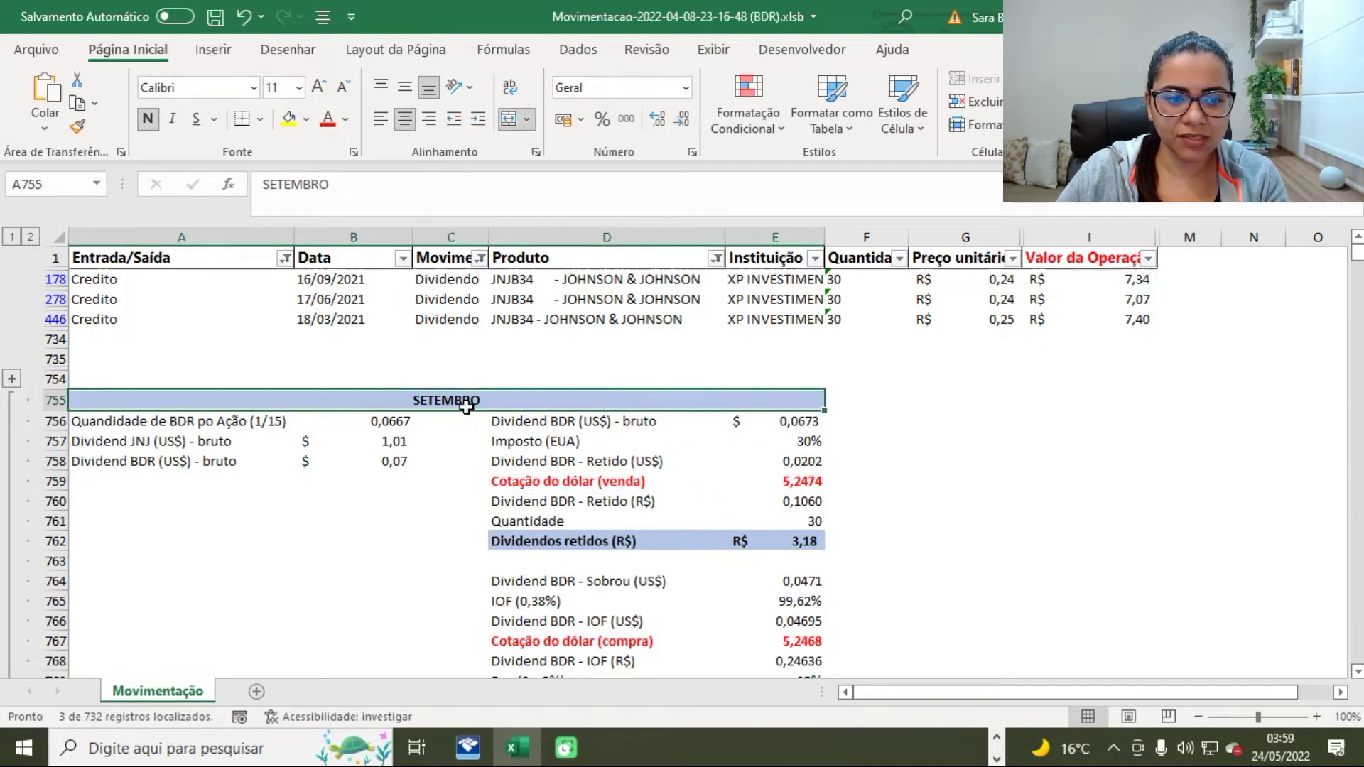
click(574, 483)
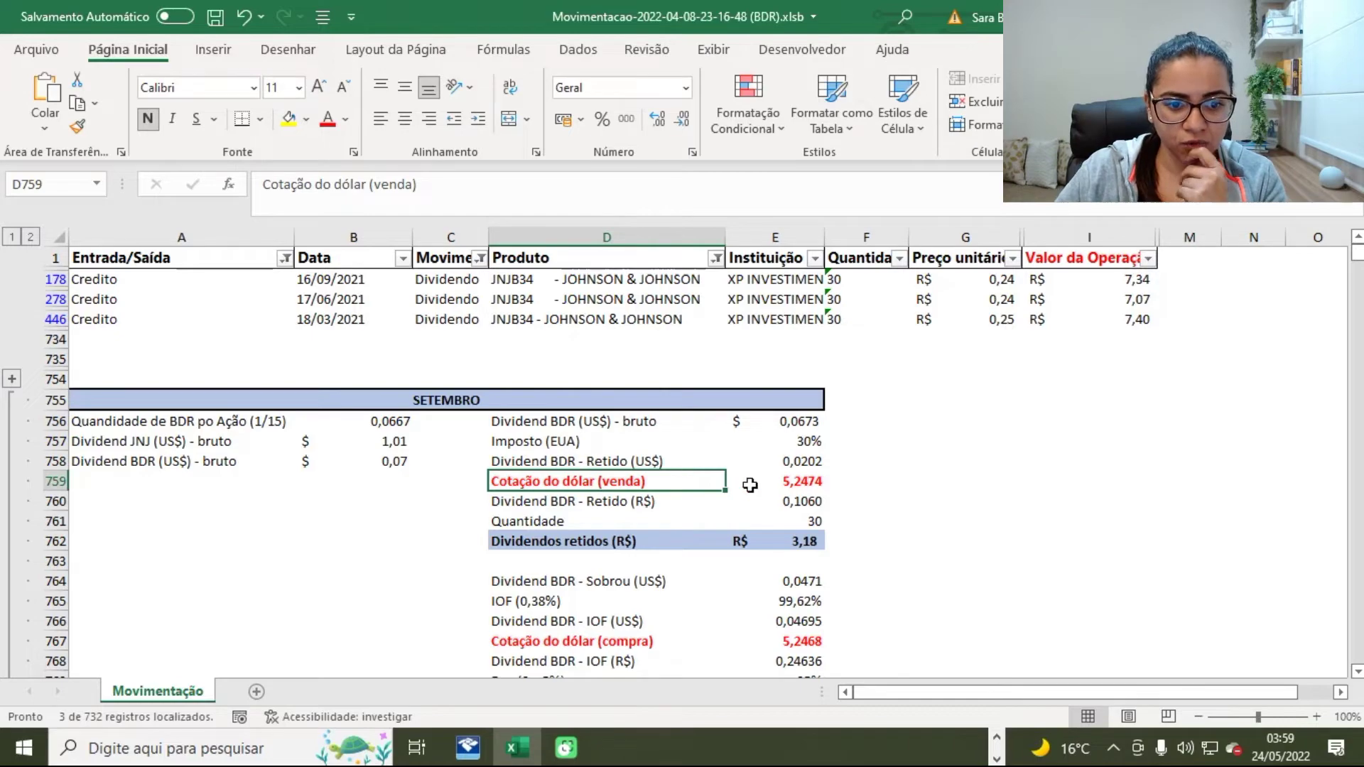
click(794, 487)
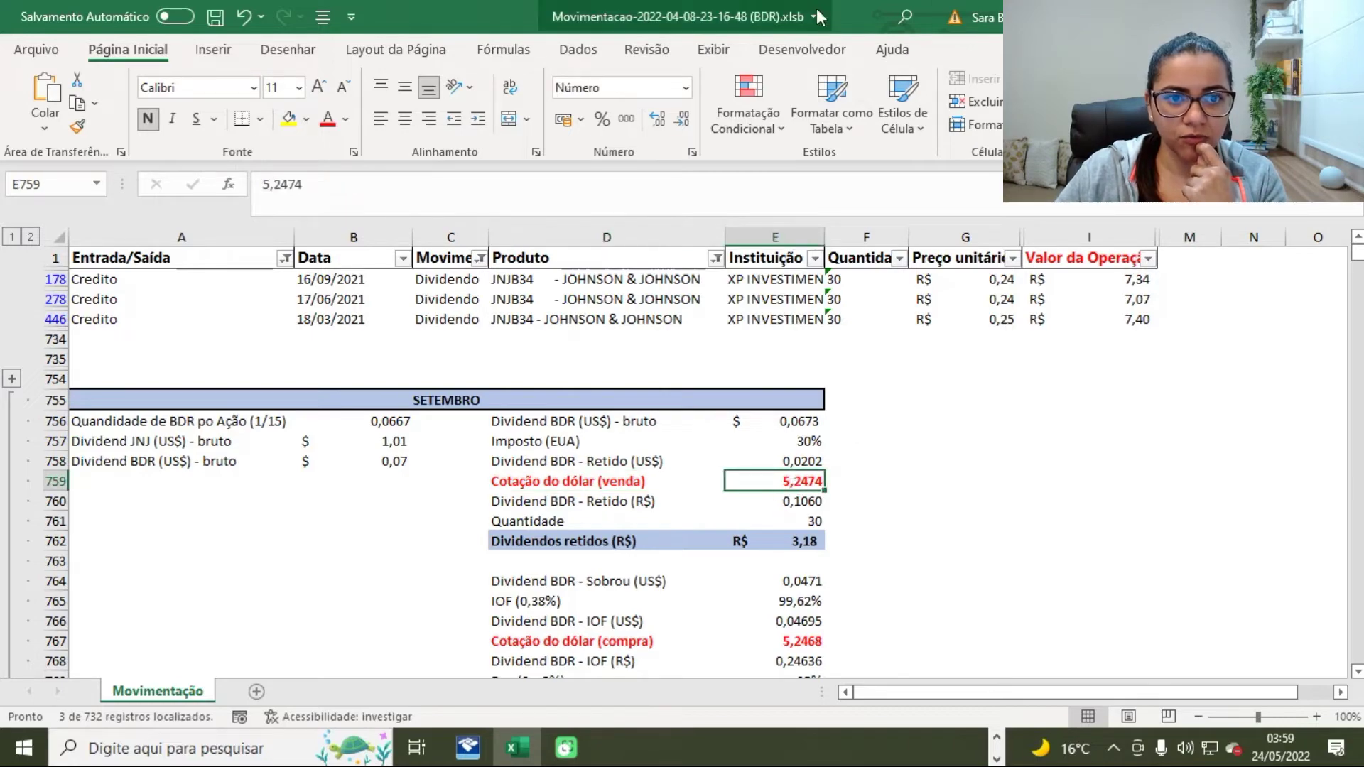
- Switch to the browser's Banco Central quotations page and go back to the exchange rate search form
click(1281, 16)
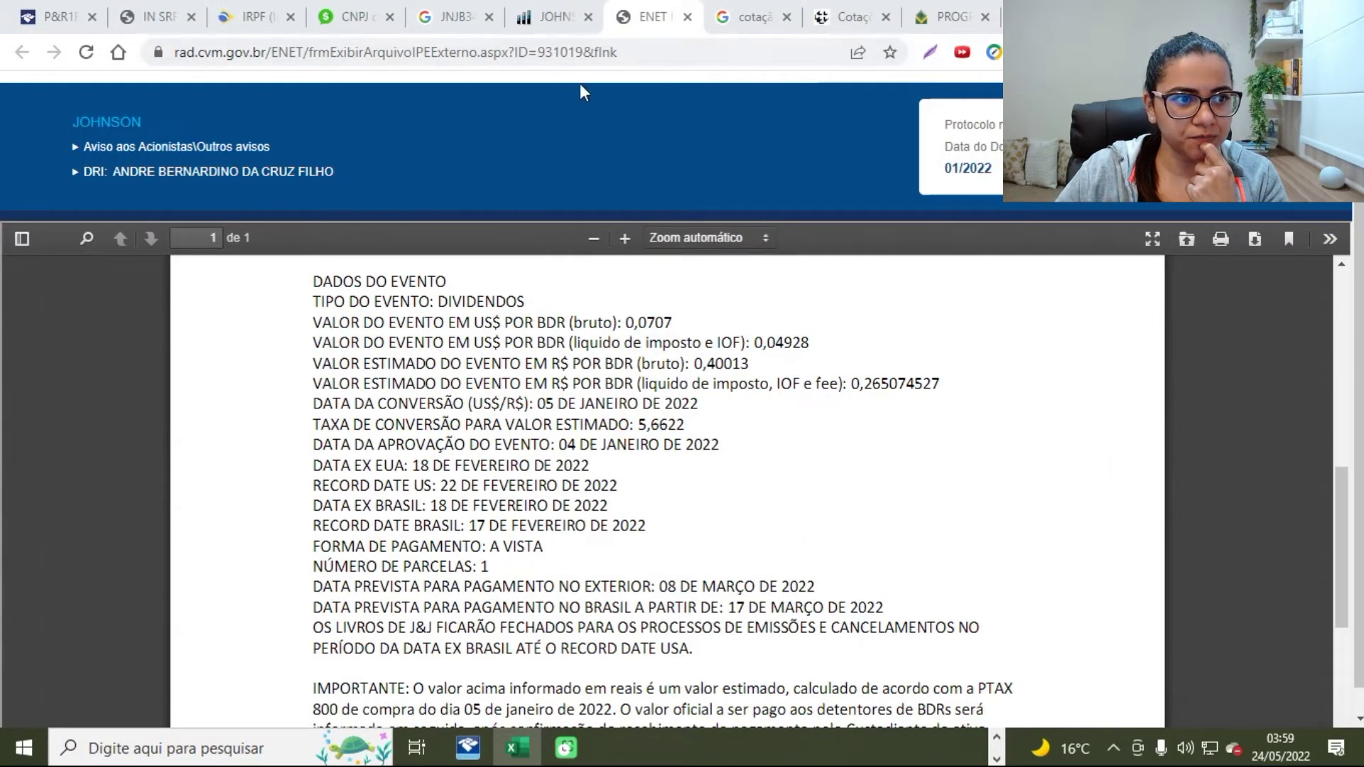
click(863, 18)
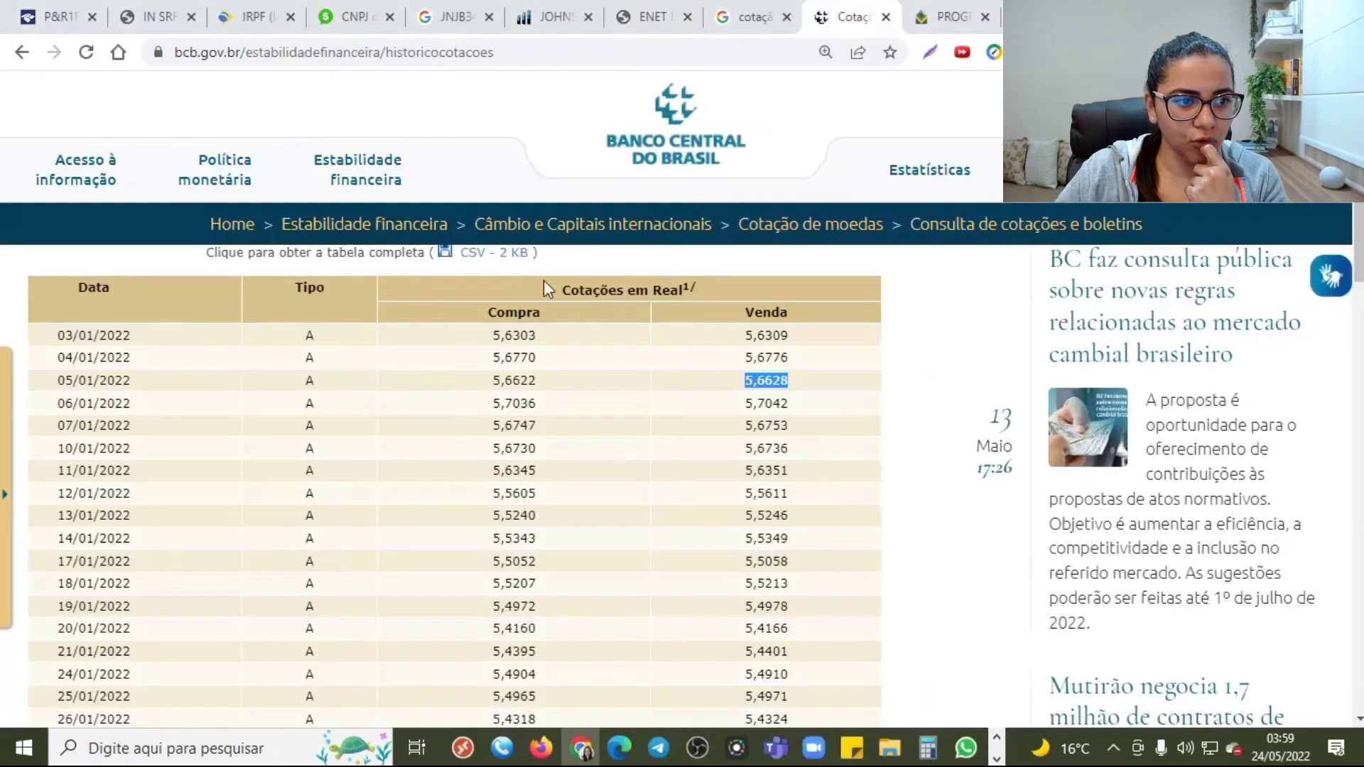
scroll(332, 290, up, 3)
click(22, 52)
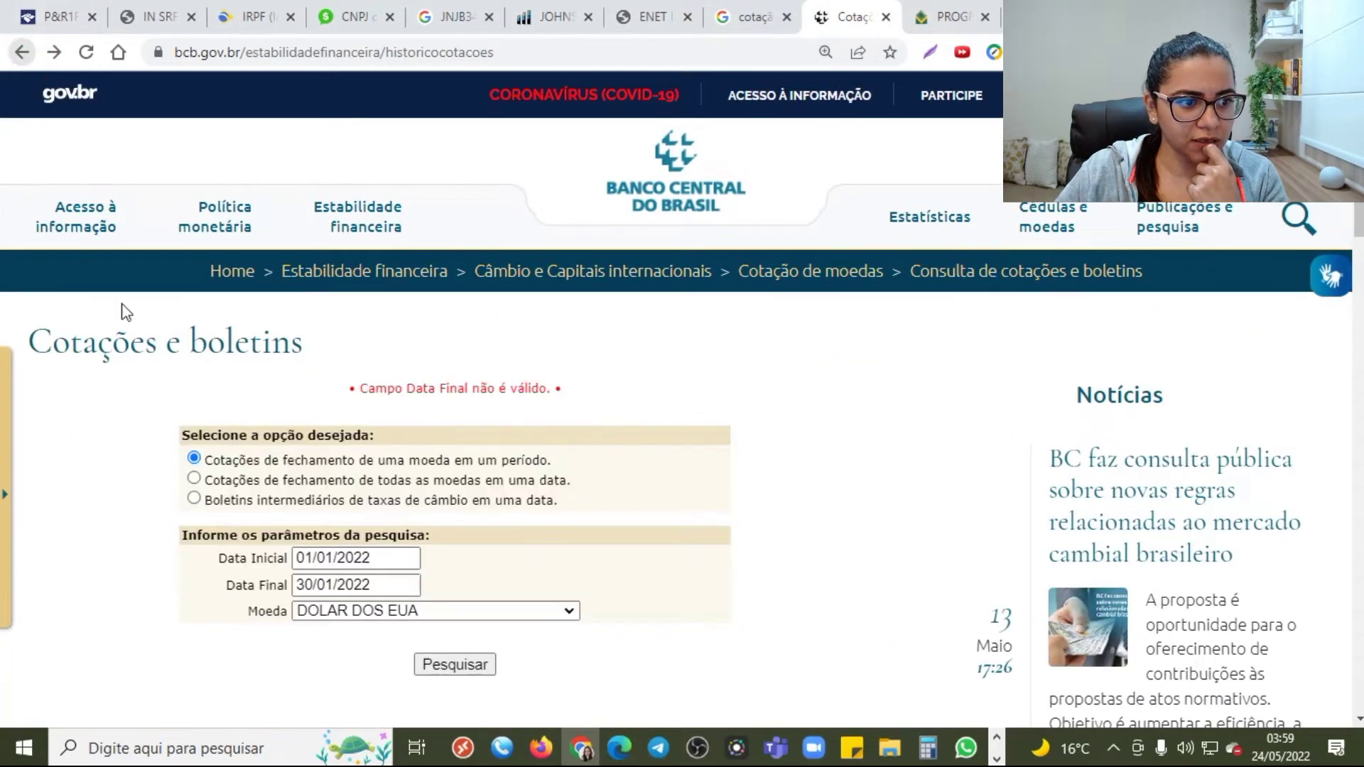
- Search the closing quotations of the DOLAR DOS EUA for the period 01/08/2021 to 30/08/2021
click(398, 557)
drag(399, 557, 326, 557)
text(8)
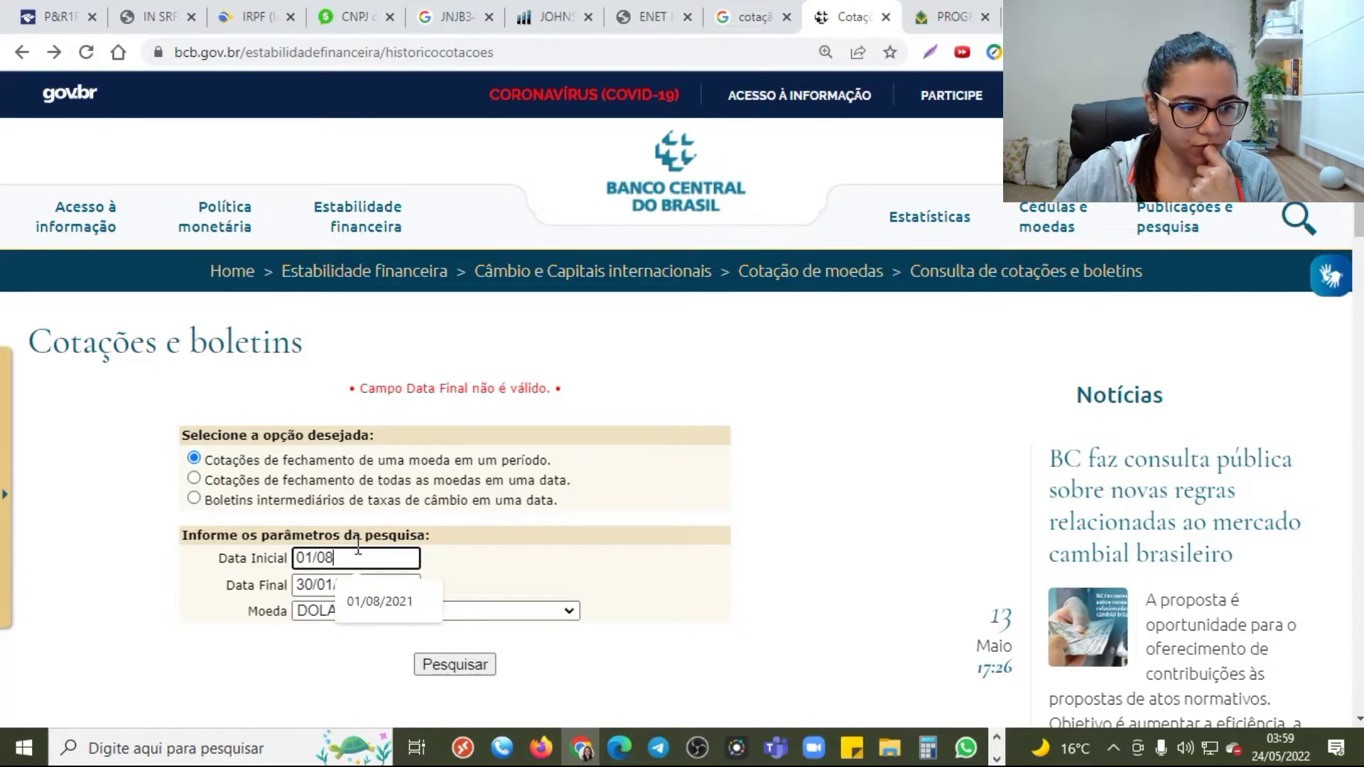
click(366, 601)
drag(373, 584, 325, 584)
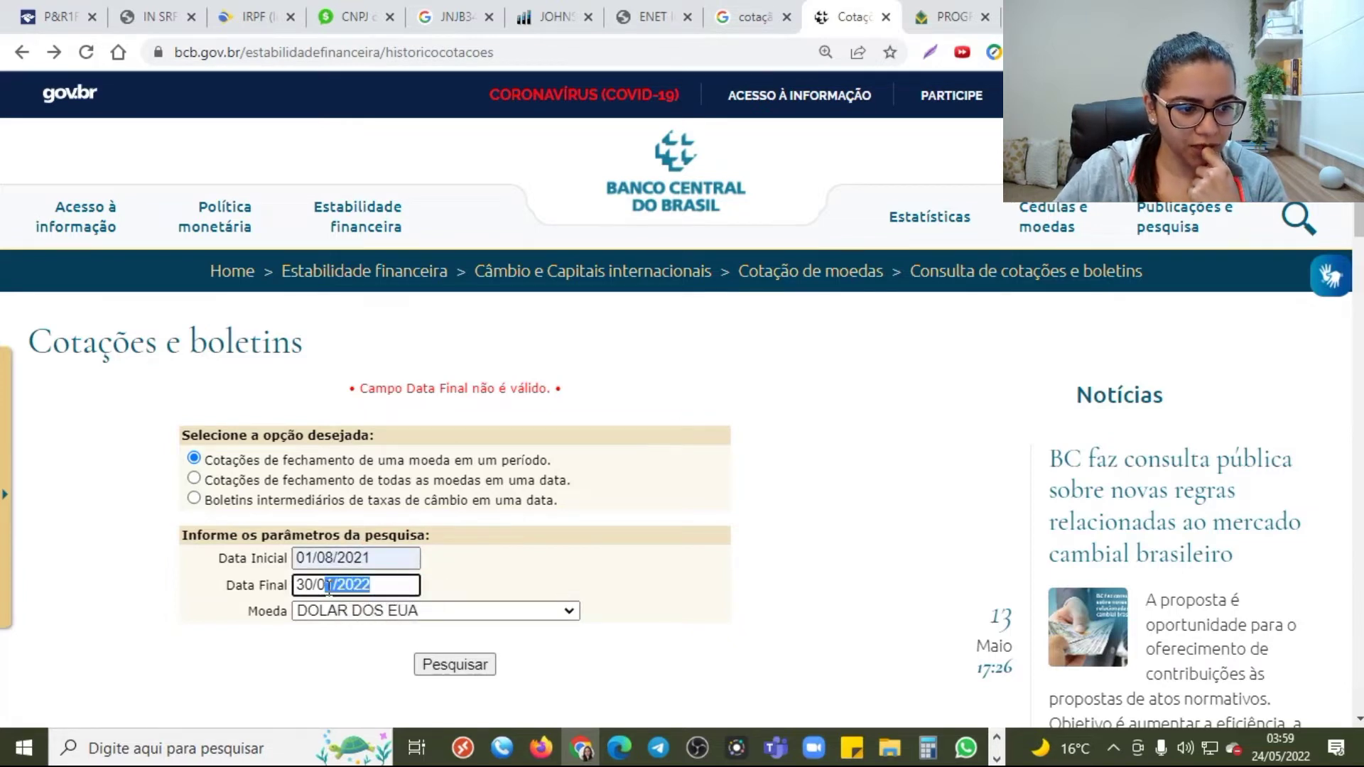
text(8)
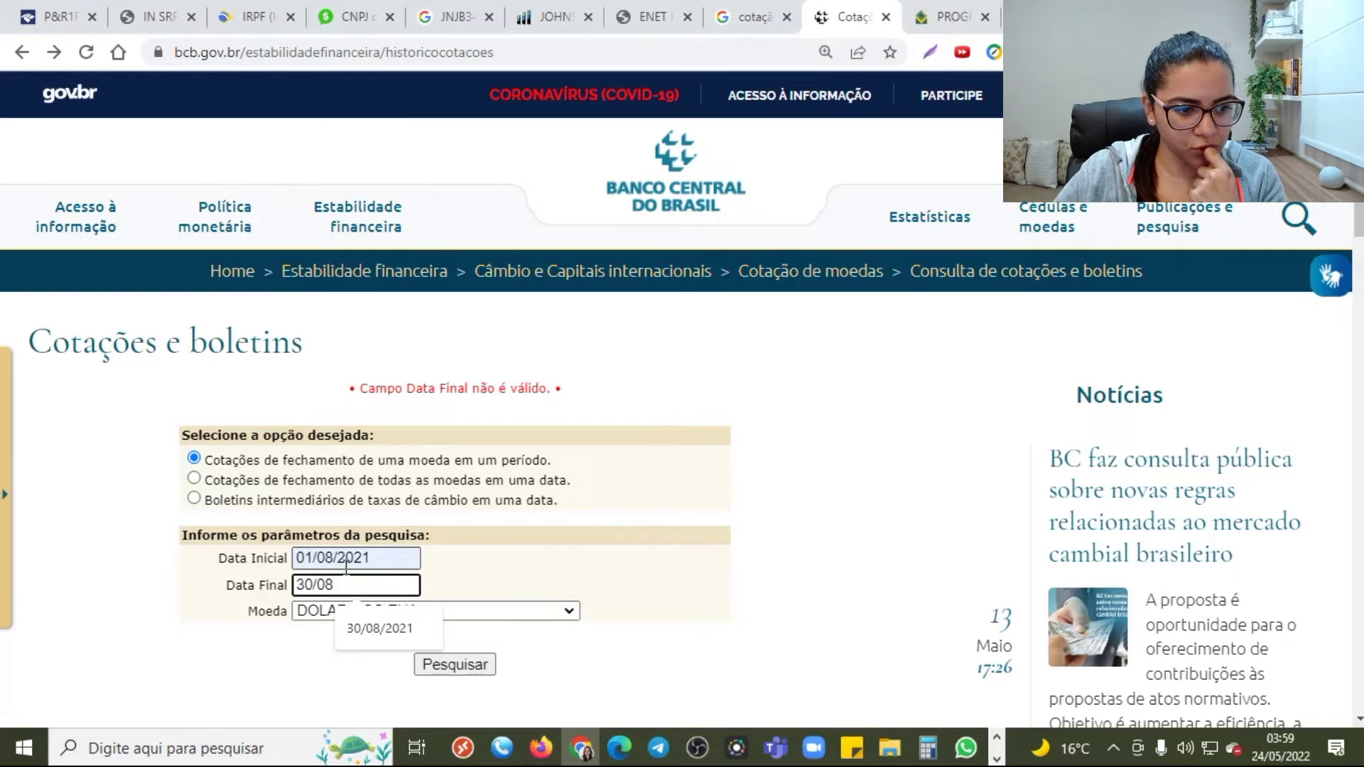
click(368, 627)
click(469, 660)
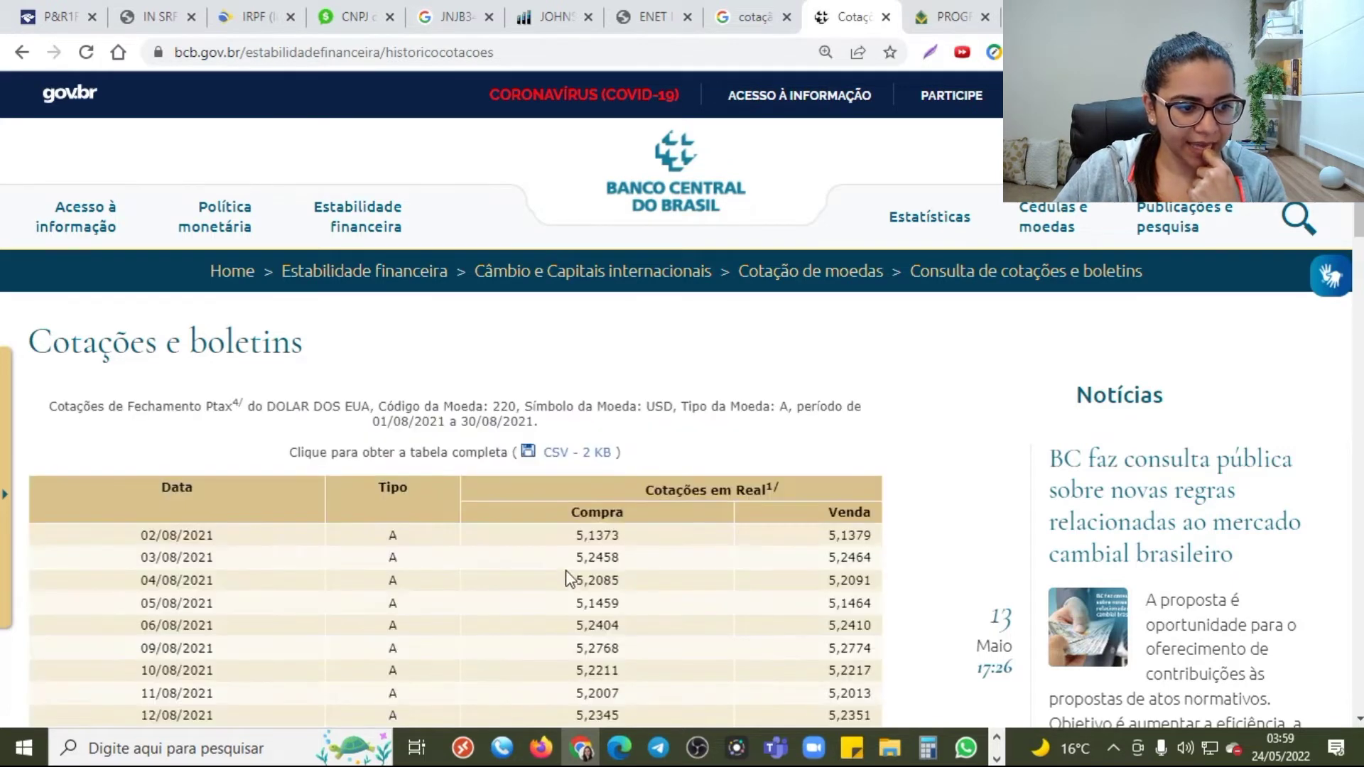
- Look up the purchase and sale dollar quotations for 13/08/2021, comparing that date's row with 16/08/2021
scroll(497, 569, down, 4)
scroll(296, 540, up, 1)
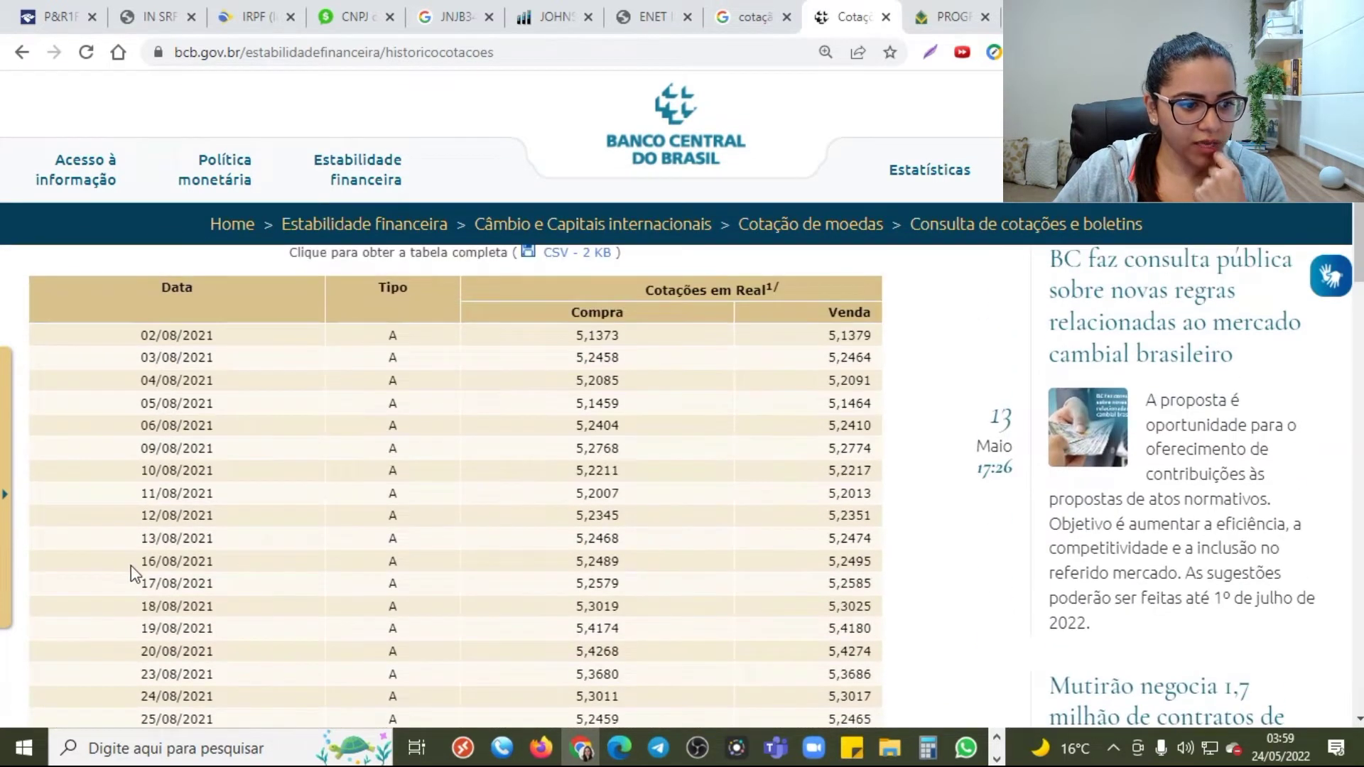
drag(134, 563, 213, 560)
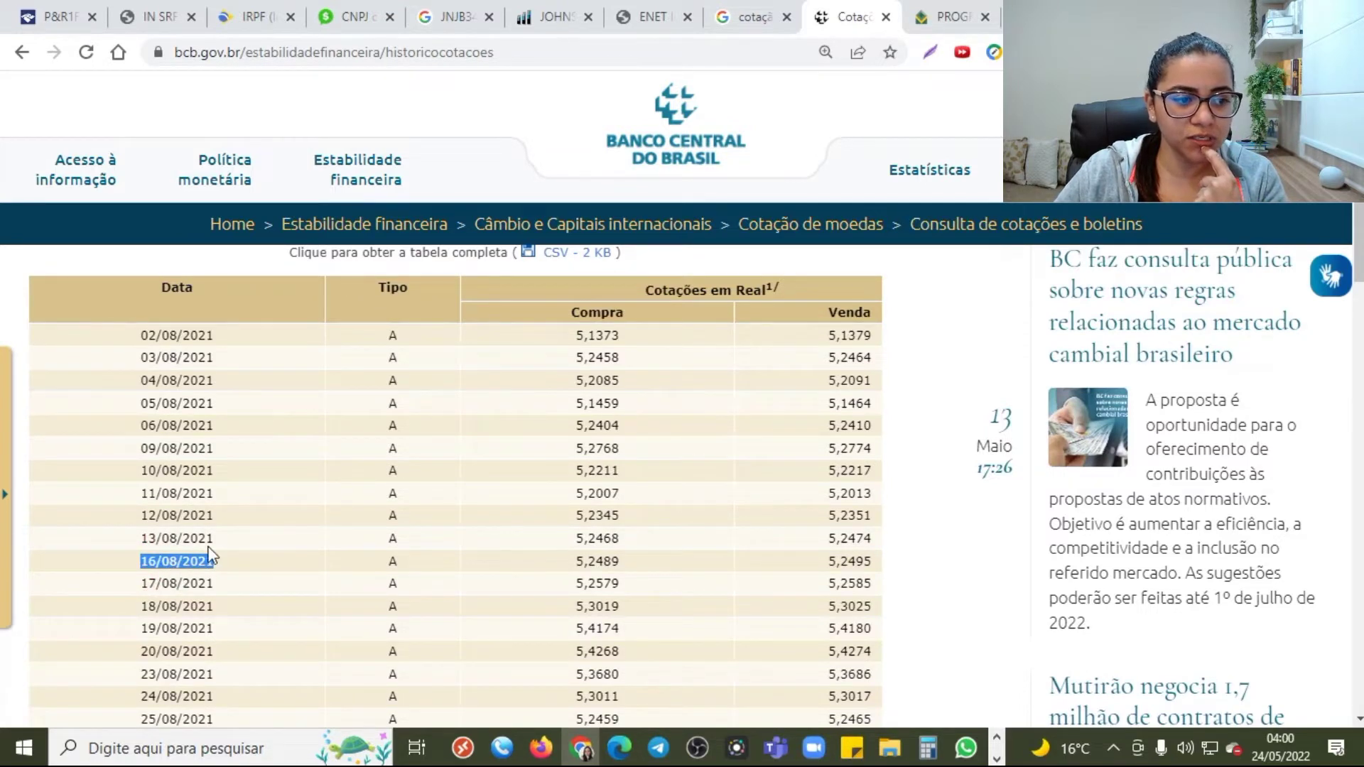
click(187, 545)
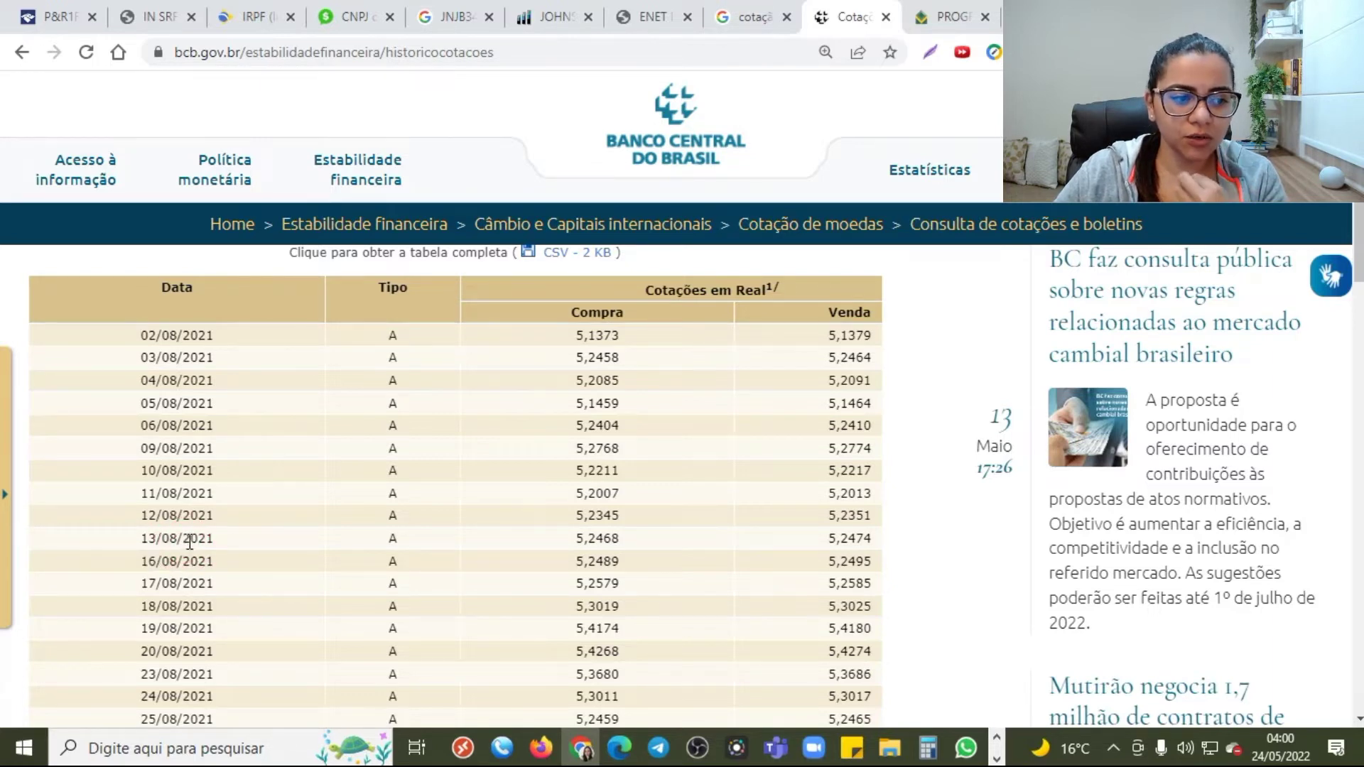
drag(140, 543, 214, 541)
drag(535, 543, 808, 548)
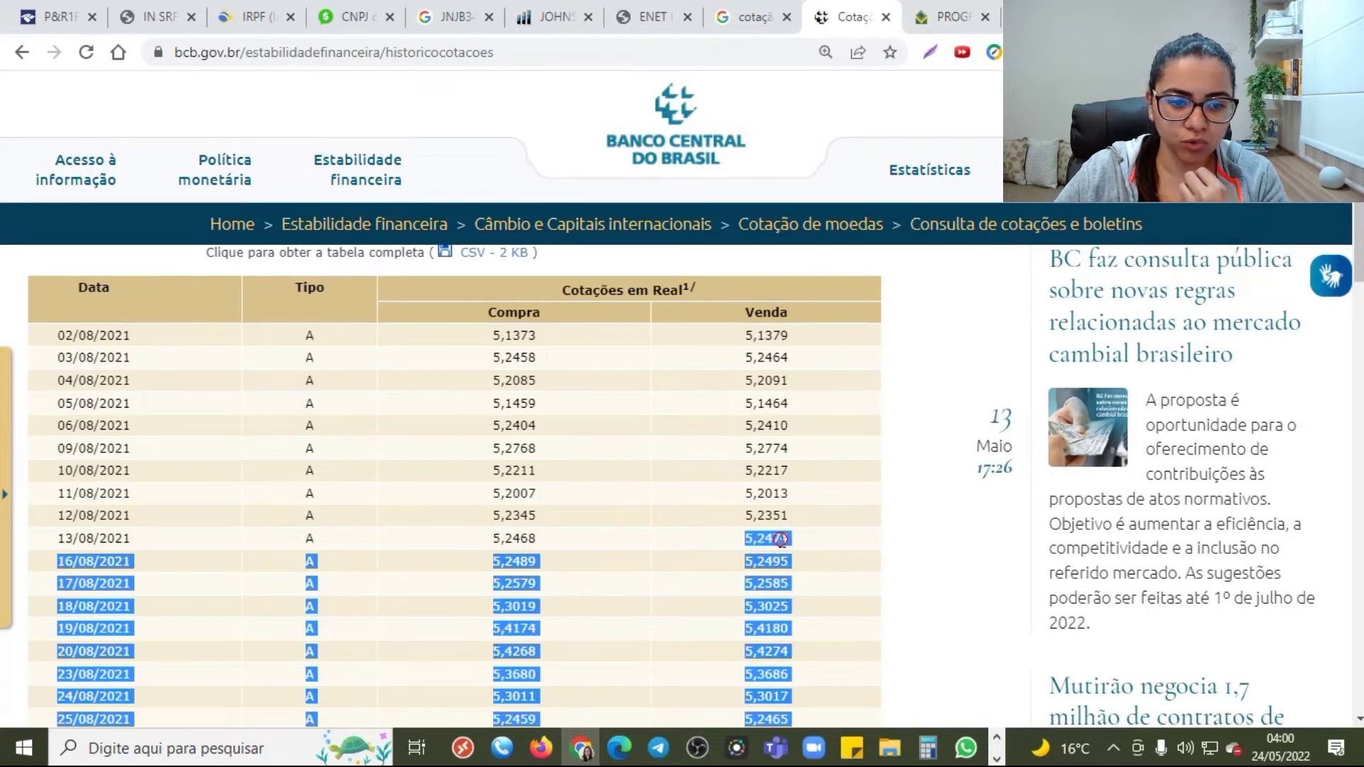
click(781, 540)
drag(552, 535, 480, 548)
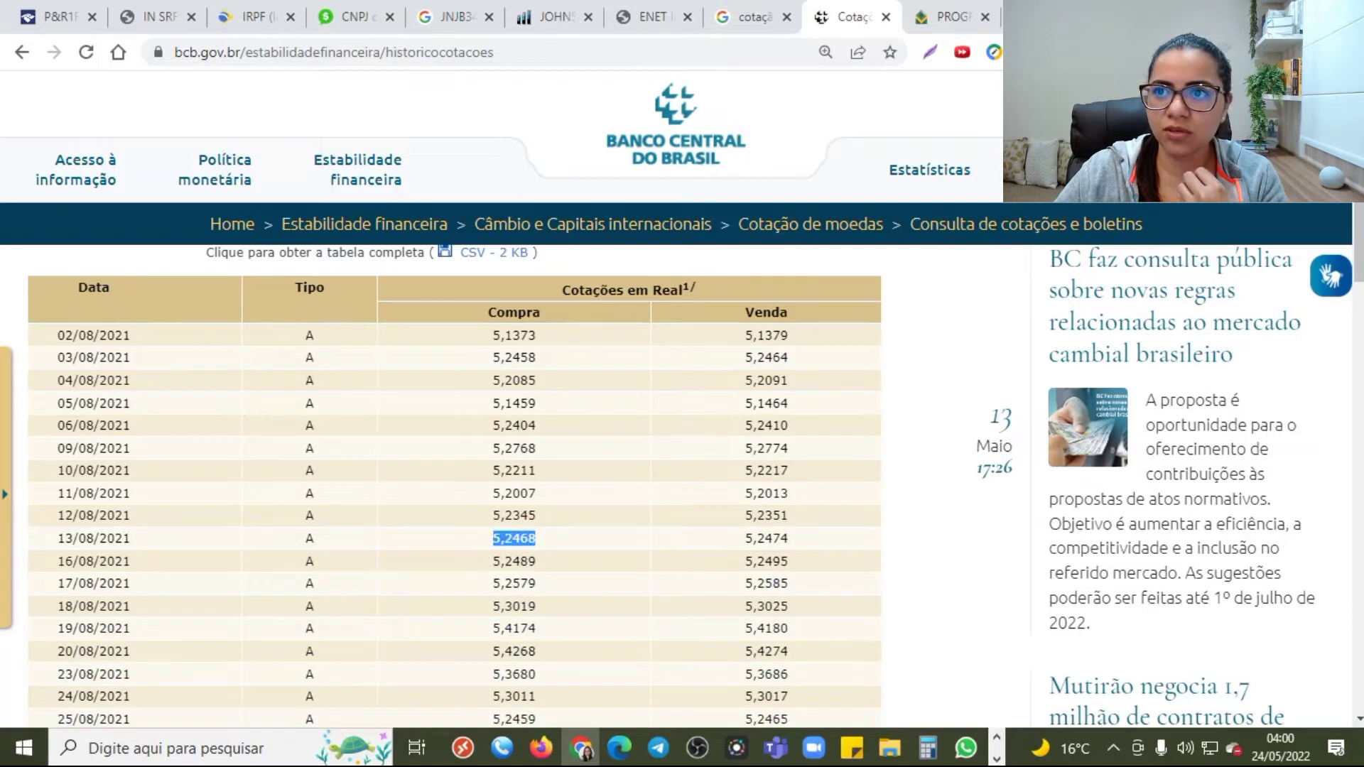
- Switch to the Excel workbook and compare the SETEMBRO block's dollar quotations with the Banco Central table
key(ctrl+super+Right)
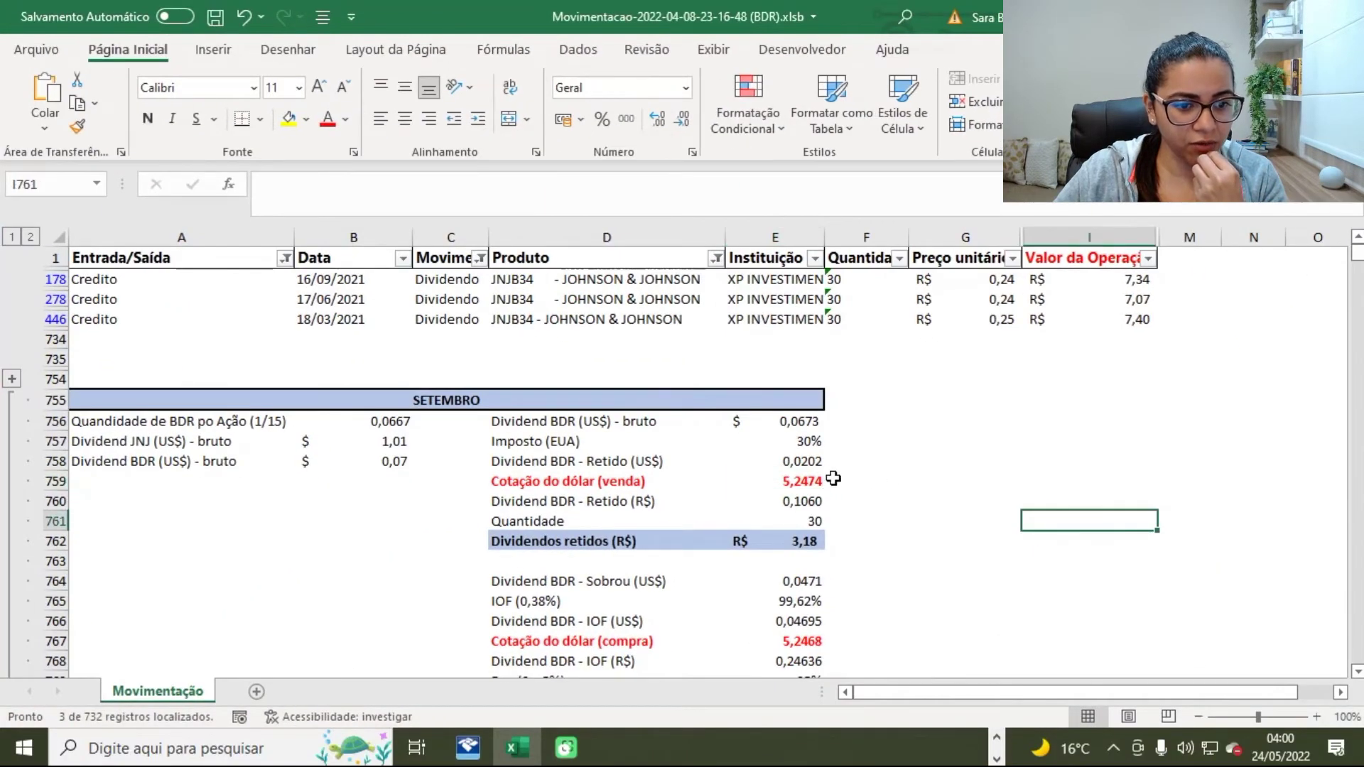
click(810, 489)
click(544, 482)
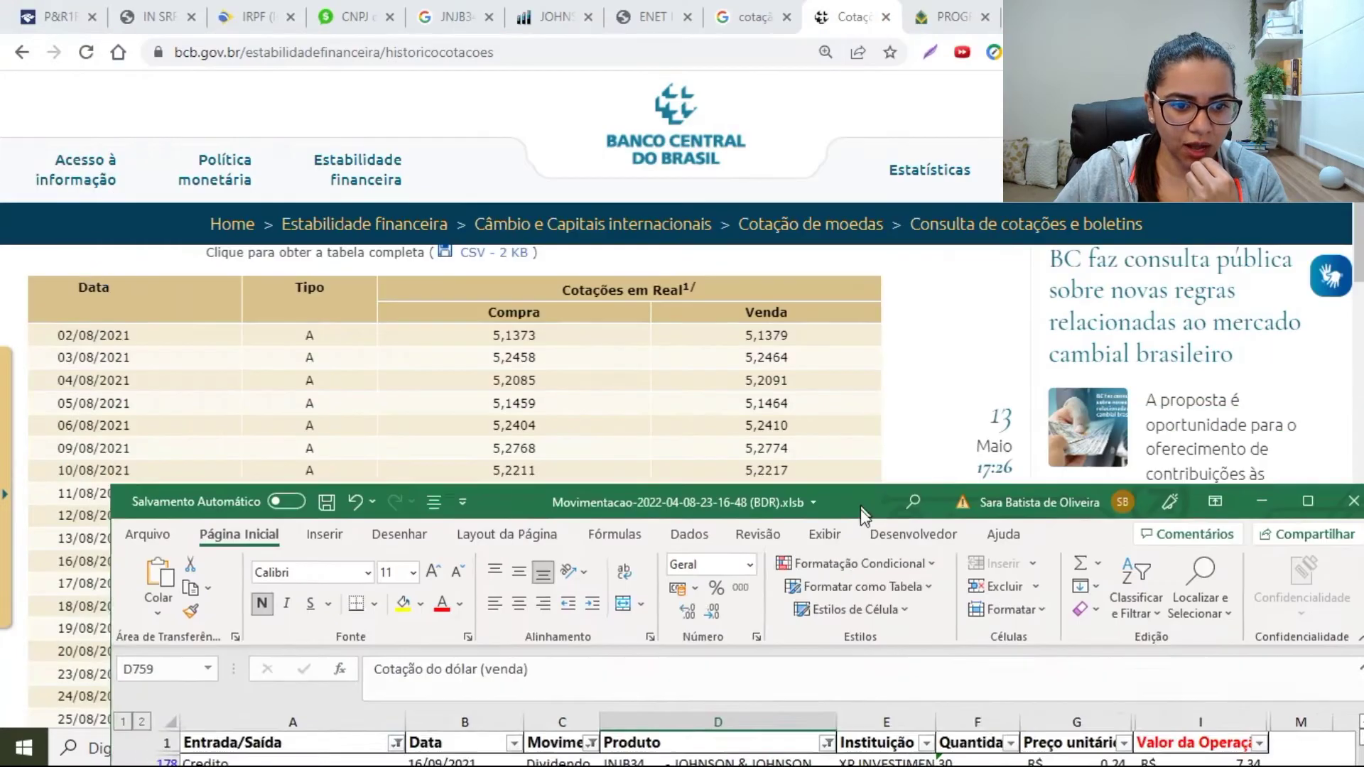
click(1300, 16)
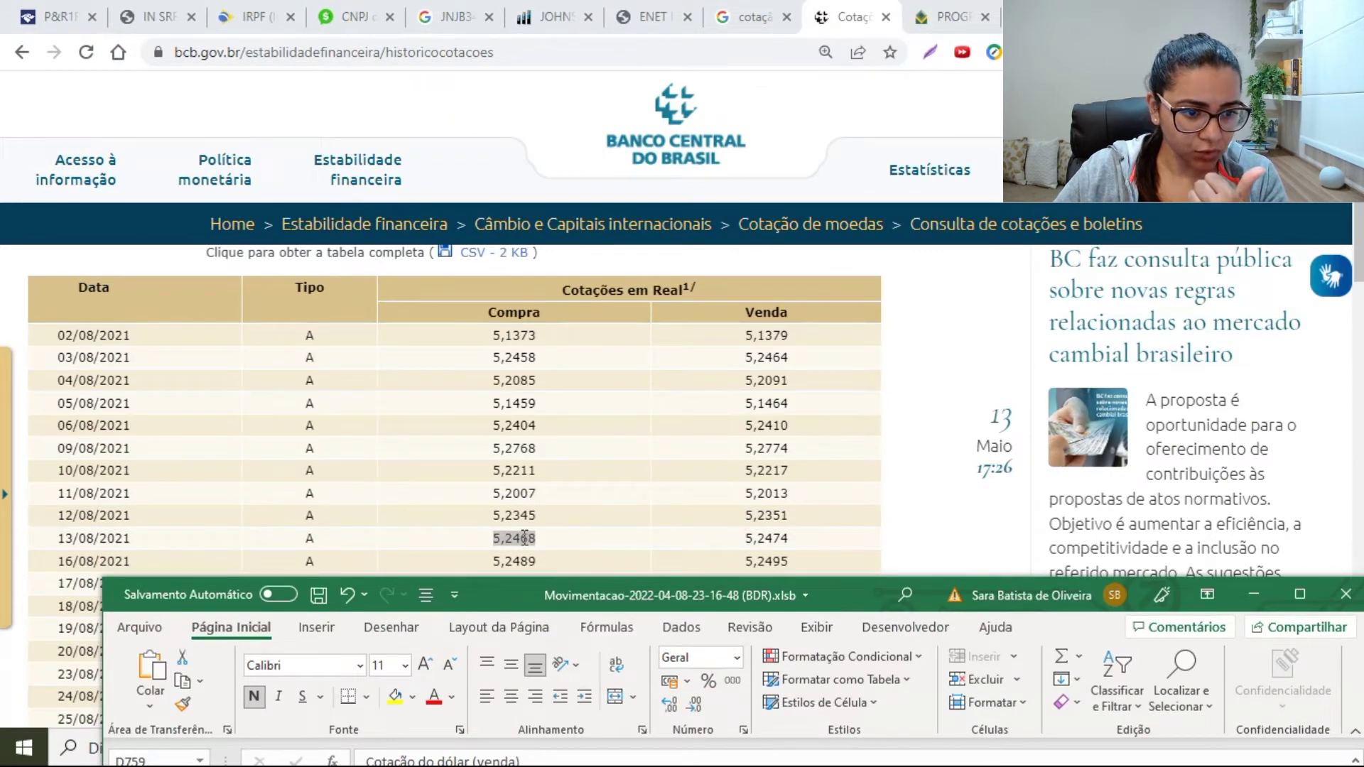
drag(888, 599, 544, 33)
click(785, 500)
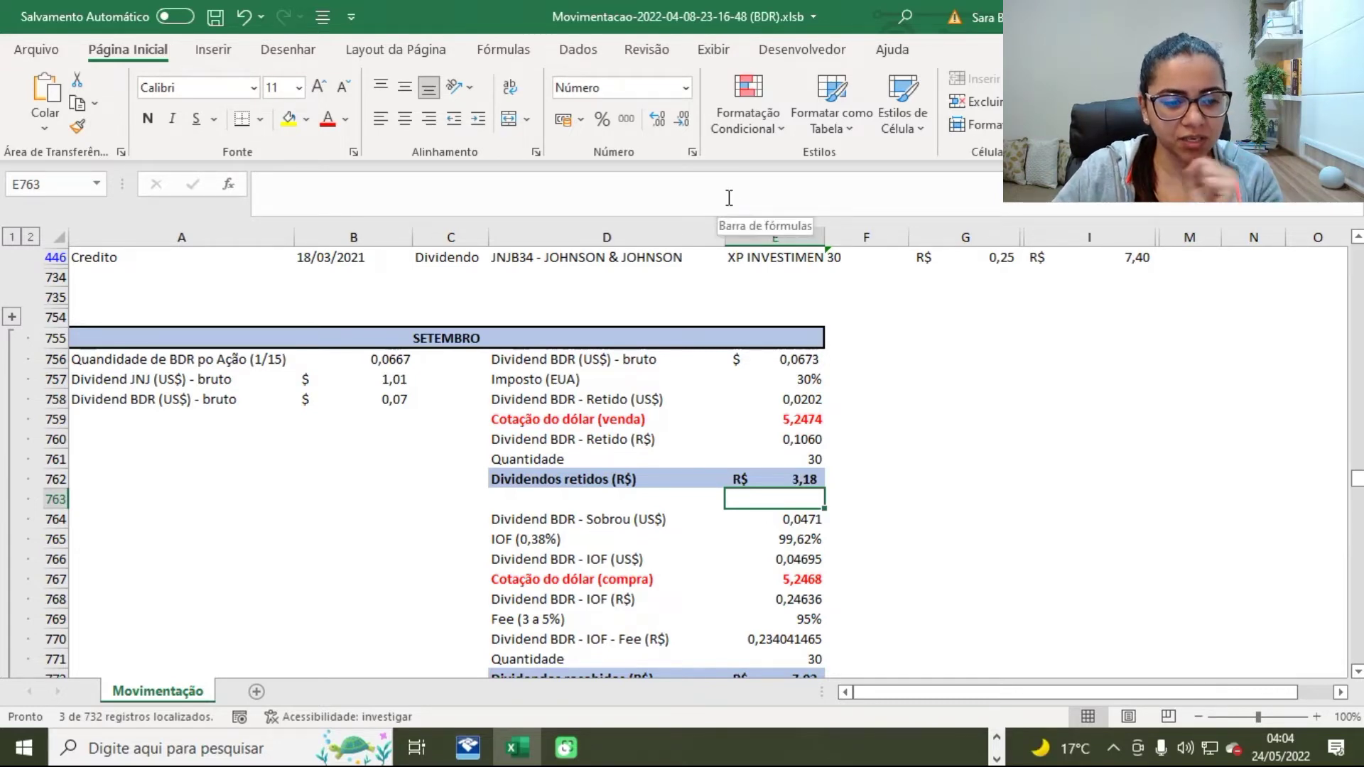
- Examine the SETEMBRO calculation from the Dividend BDR - Sobrou (US$) formula down to Dividendos recebidos (R$)
click(924, 518)
scroll(874, 447, down, 3)
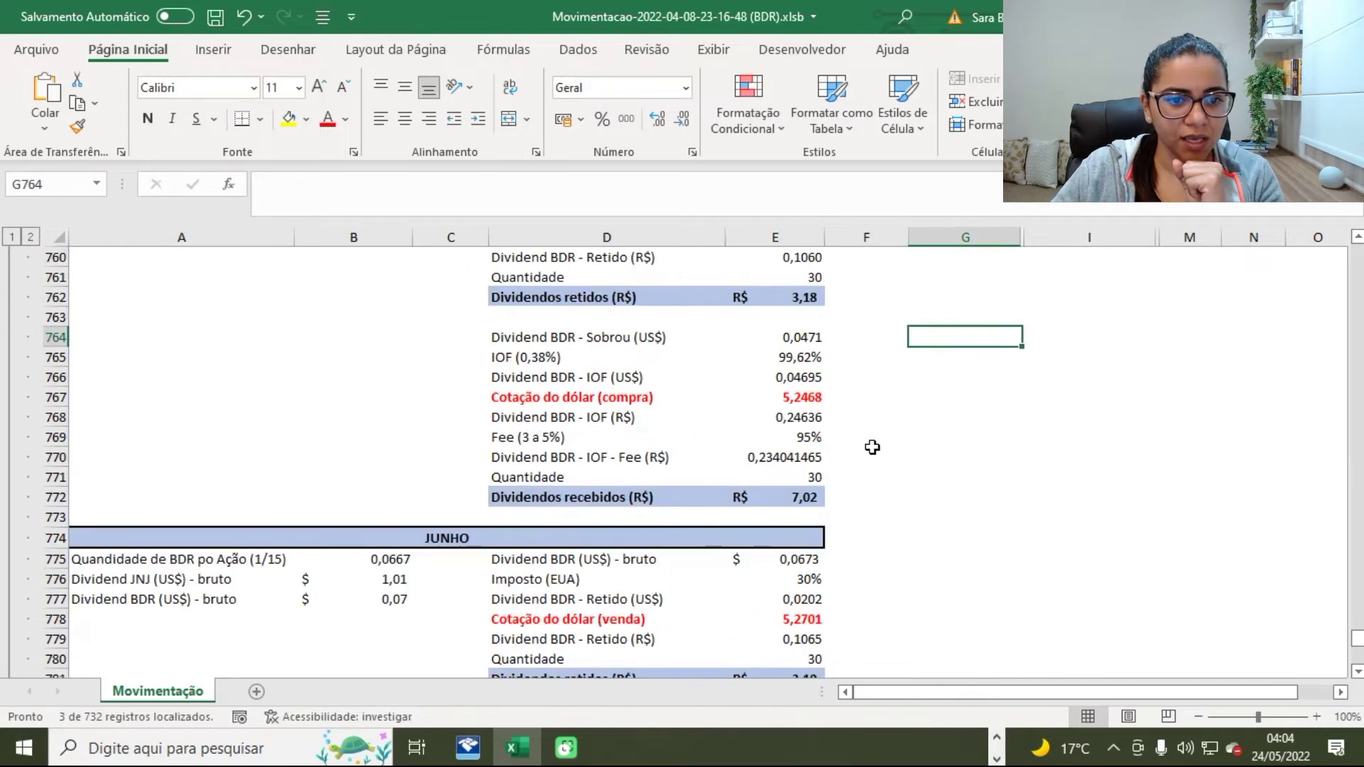
click(592, 337)
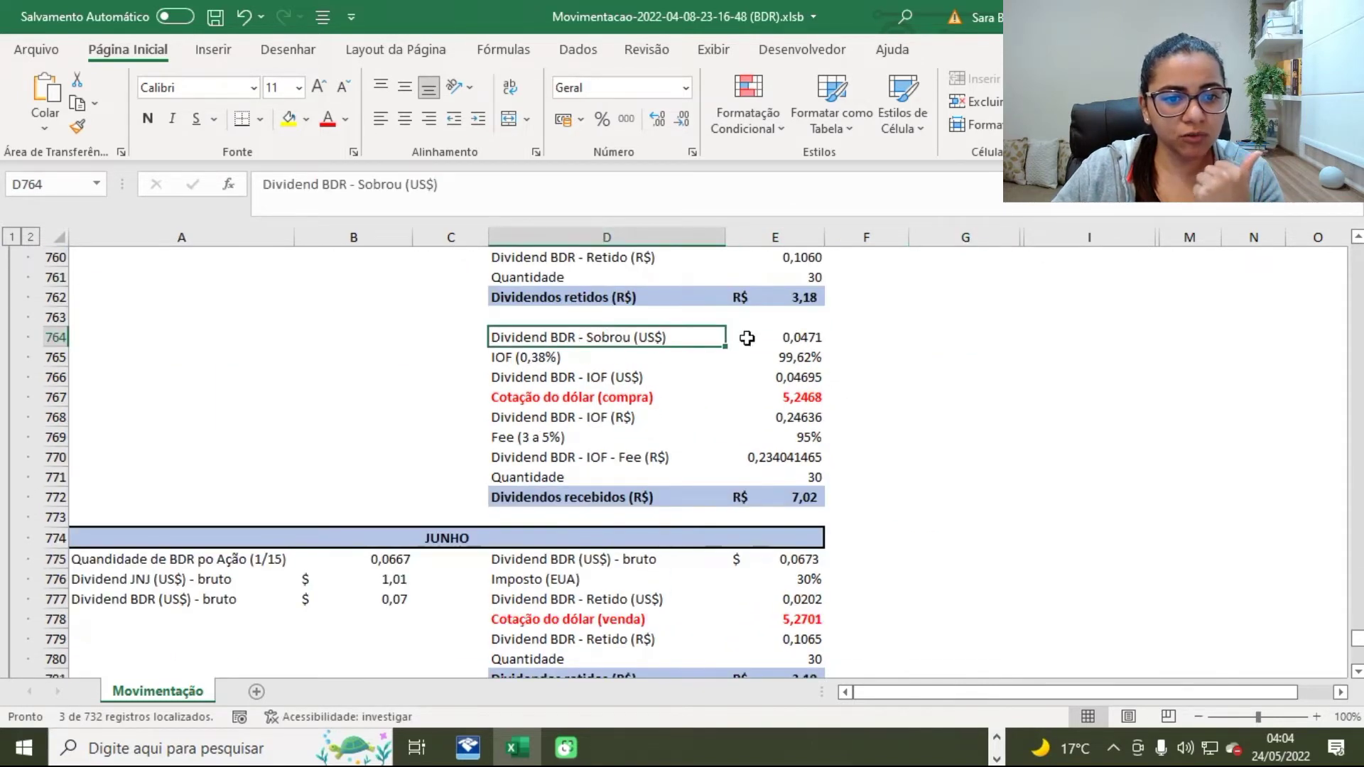
double_click(798, 337)
scroll(867, 393, up, 3)
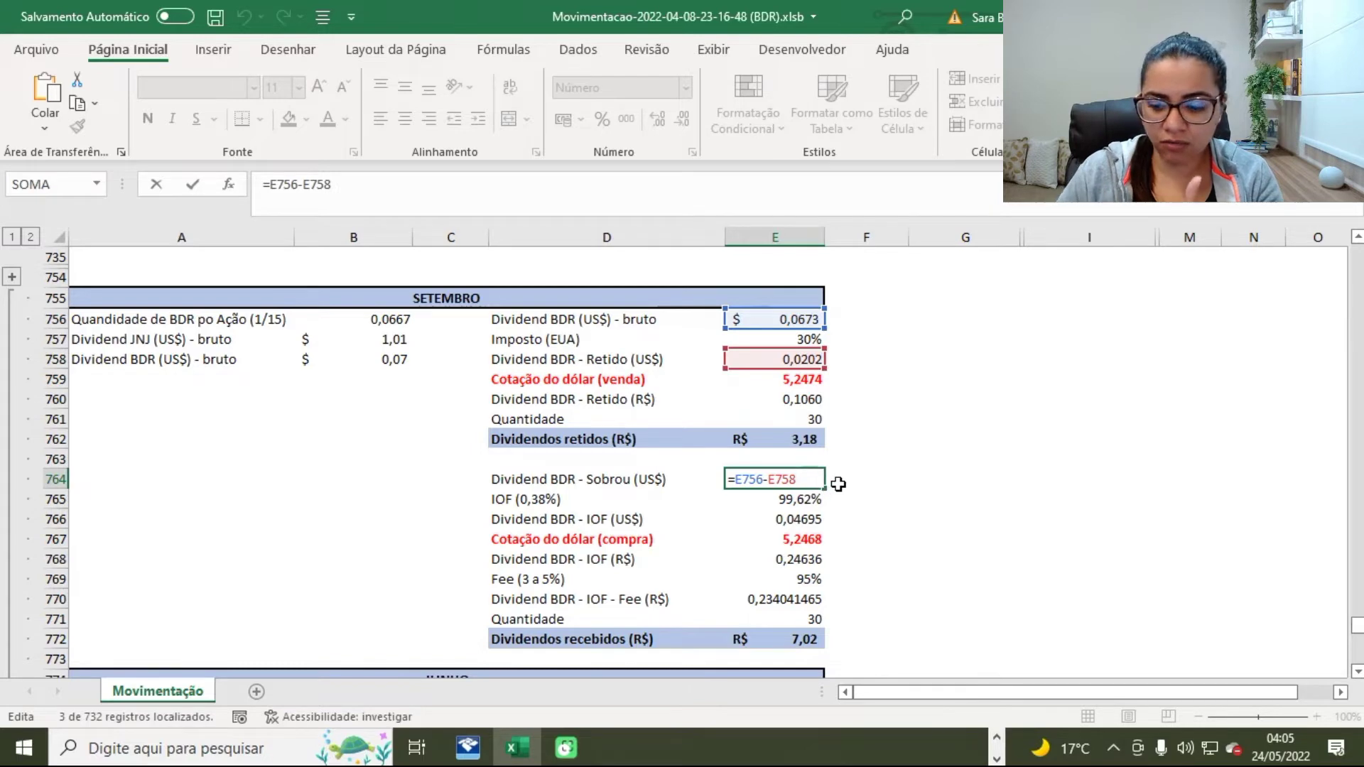
key(Return)
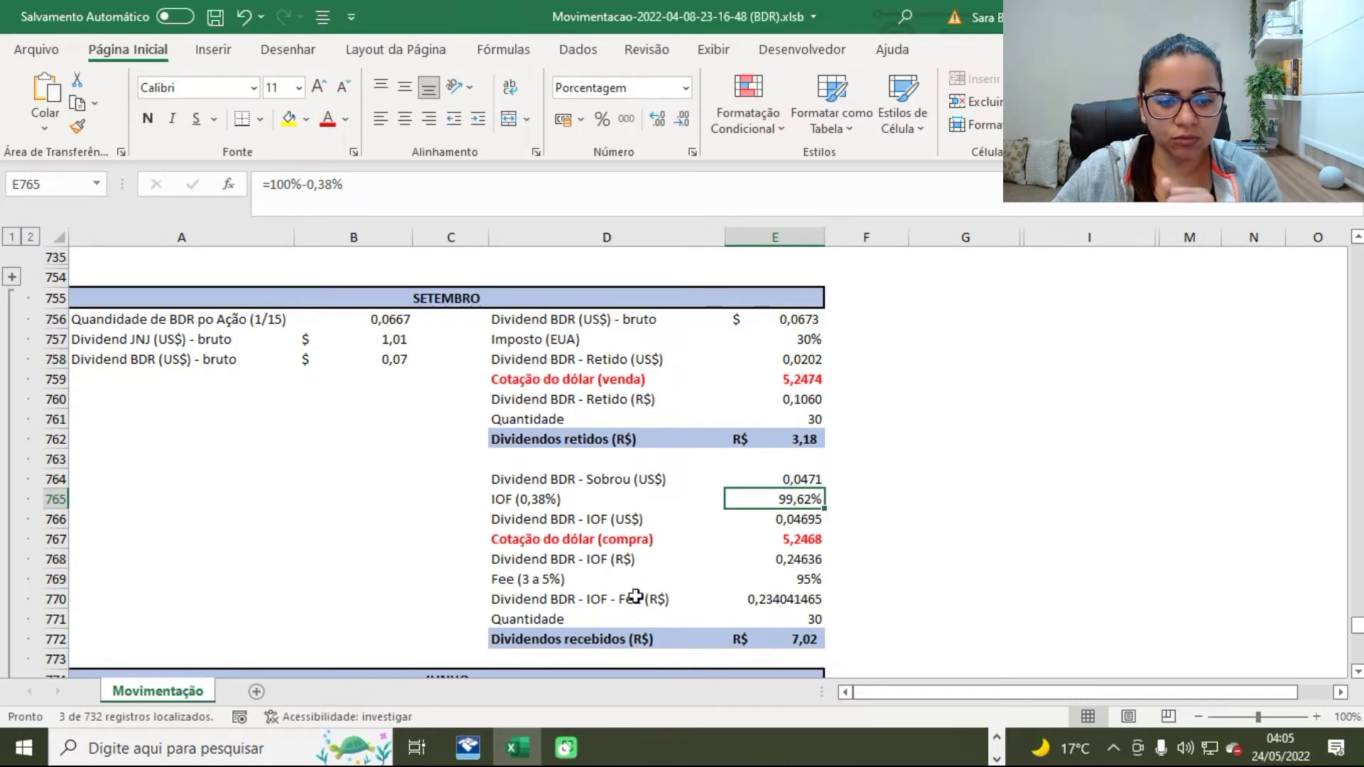
click(635, 638)
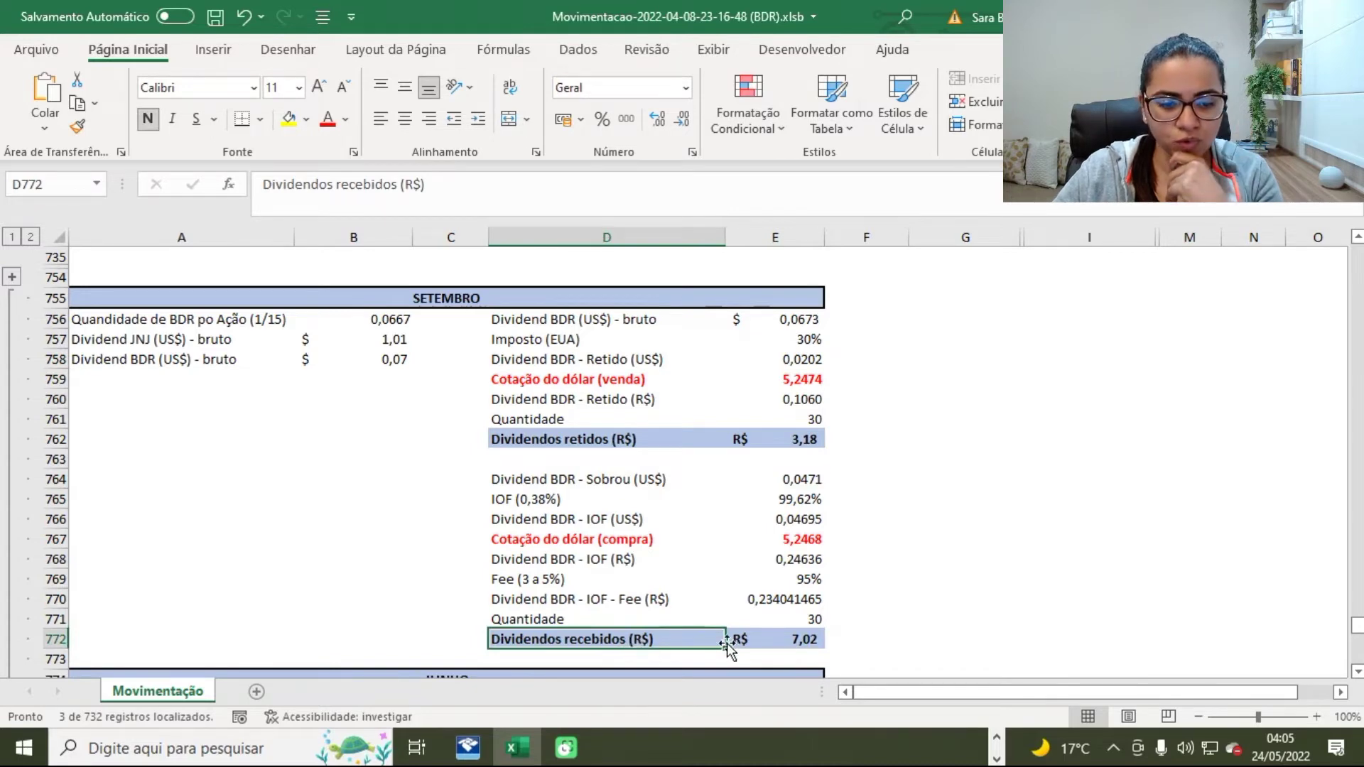
click(816, 642)
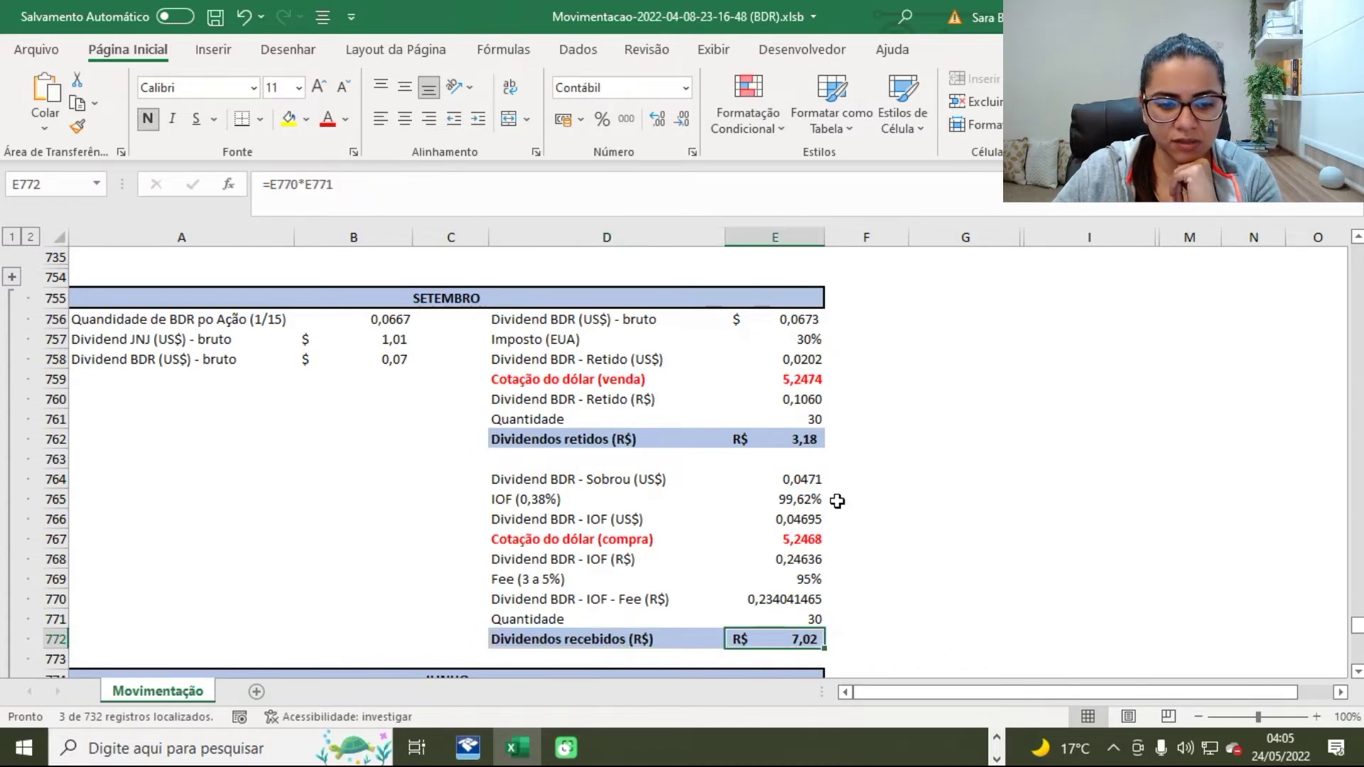
- Review the JUNHO block's calculation and its sale and purchase dollar quotations
scroll(1021, 533, down, 1)
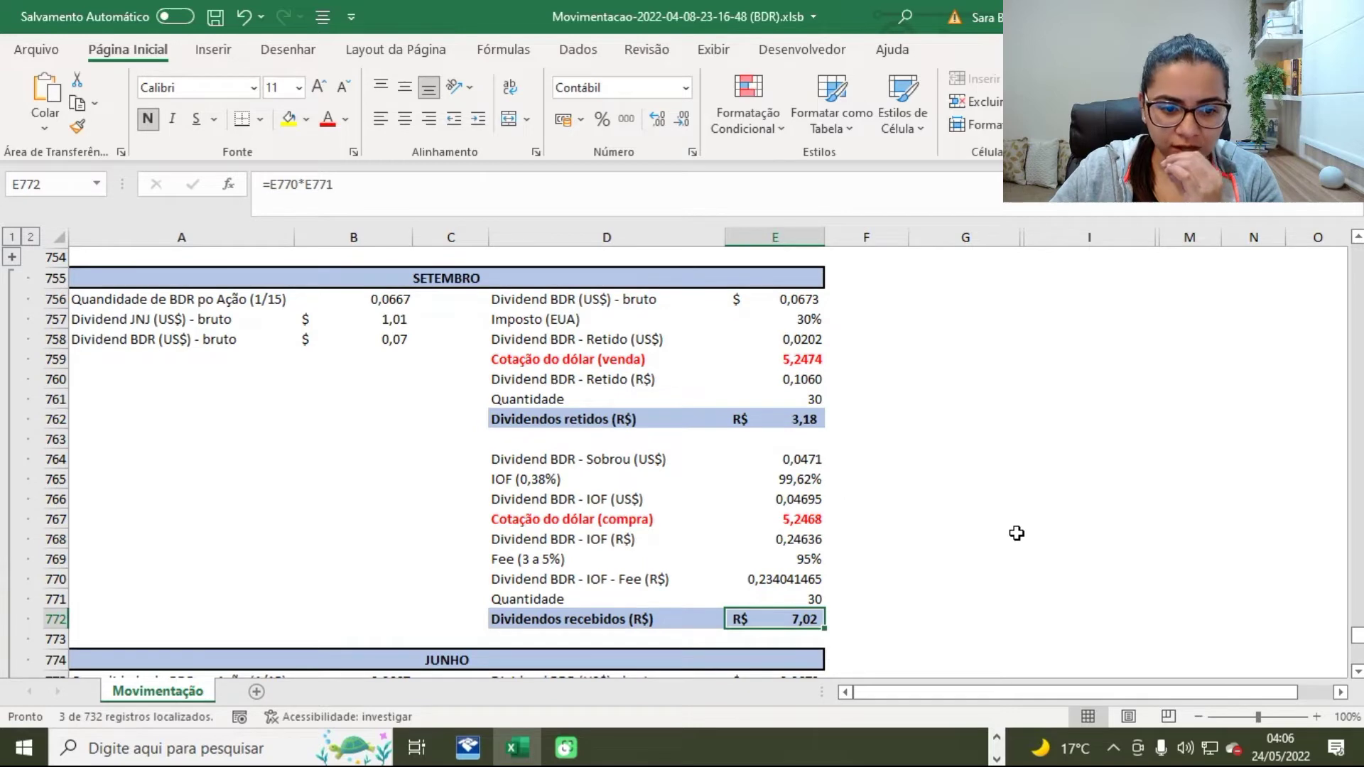
scroll(1017, 533, down, 9)
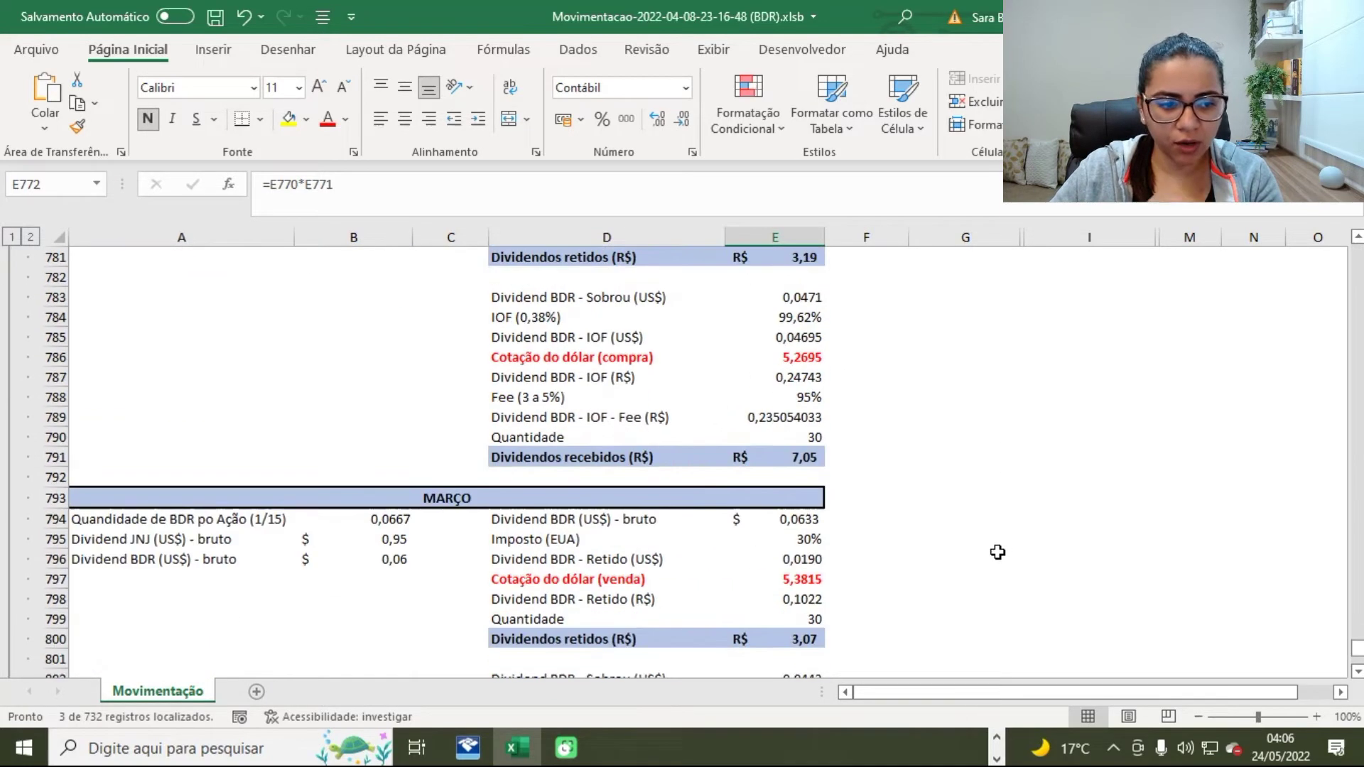
scroll(998, 552, down, 1)
scroll(997, 552, up, 4)
click(595, 298)
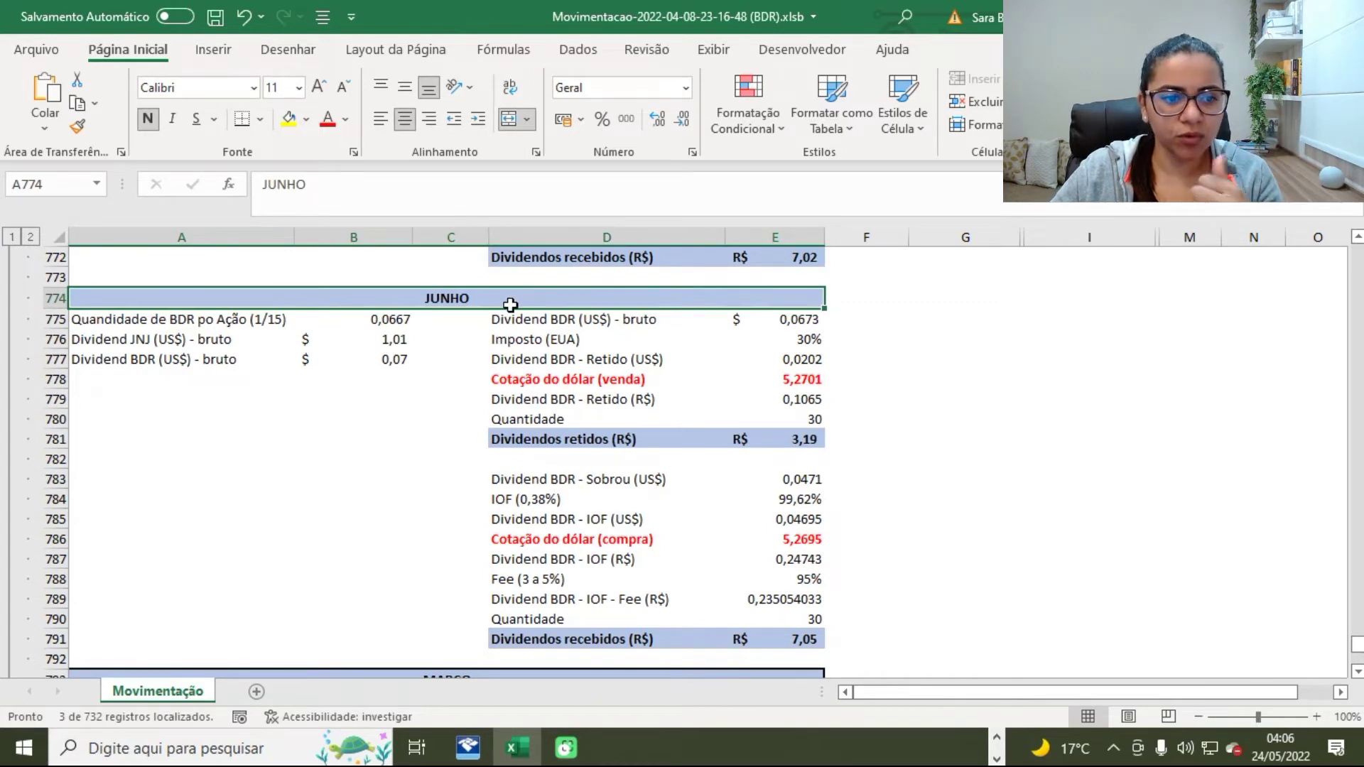
click(537, 380)
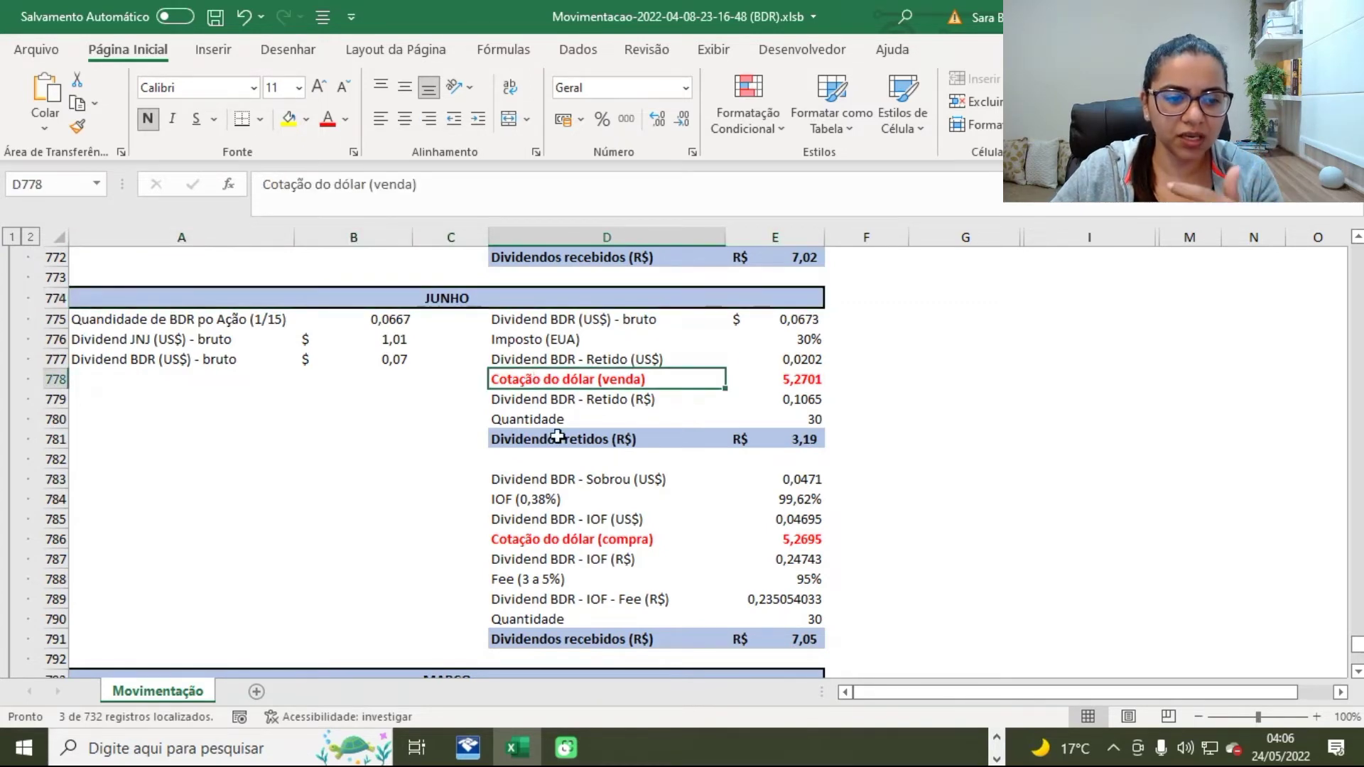
click(597, 539)
- Review the MARÇO block's calculation and its sale and purchase dollar quotations
scroll(596, 540, down, 3)
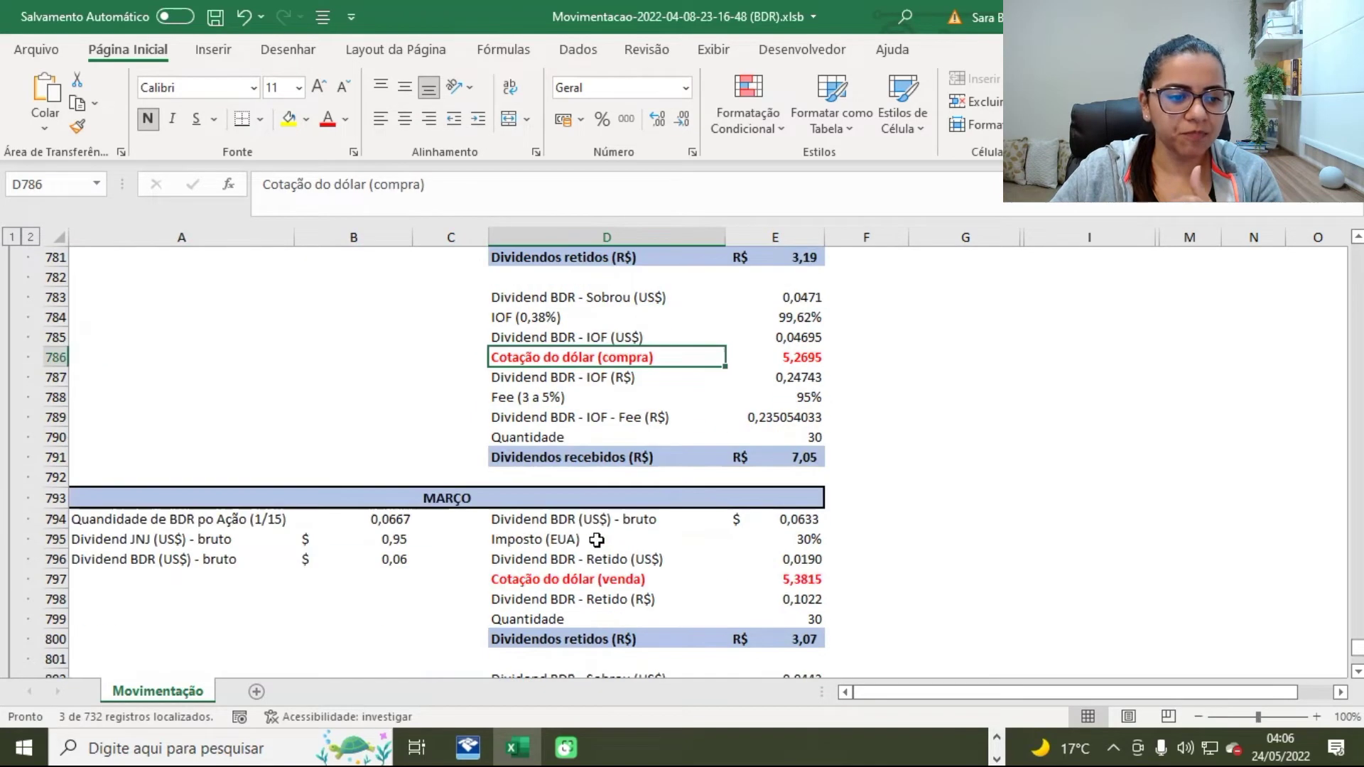
scroll(597, 539, down, 3)
click(463, 321)
click(636, 401)
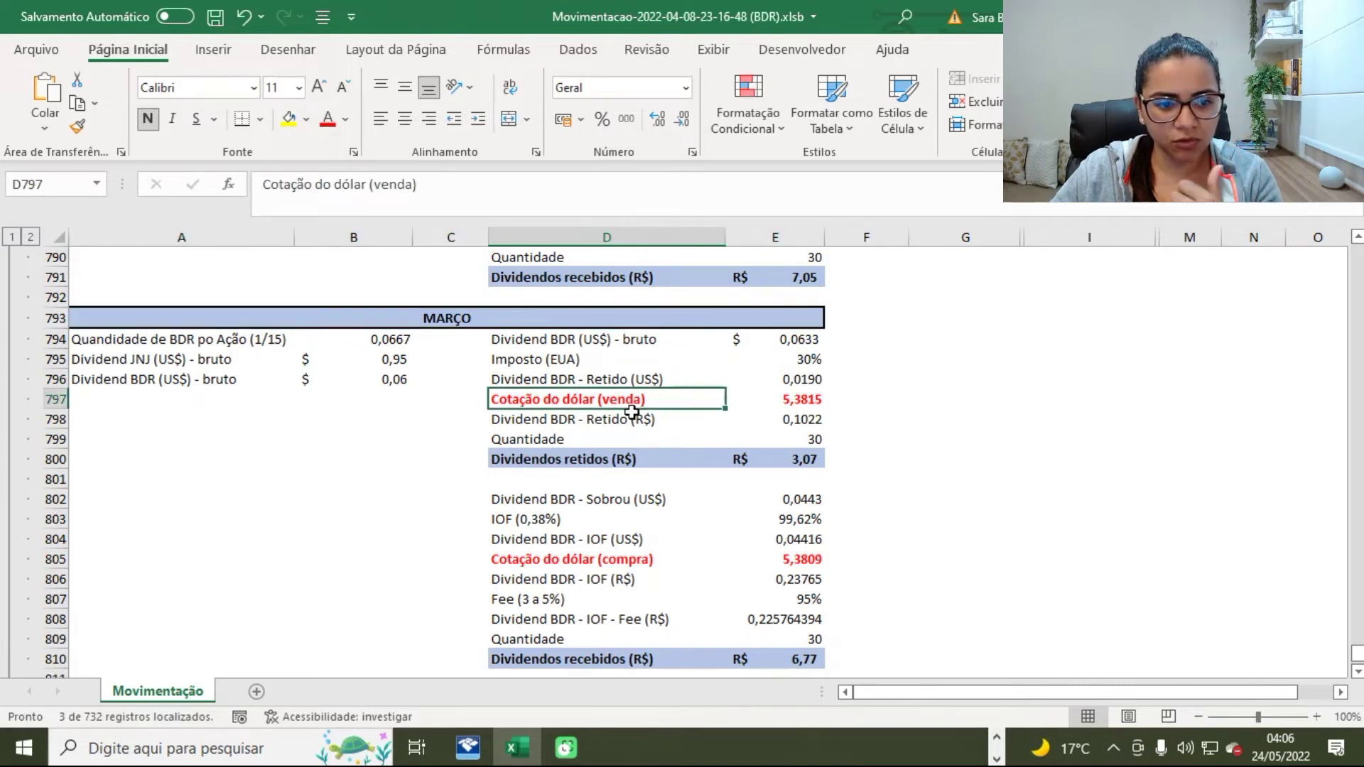
click(606, 559)
- Inspect the Total de dividendos retidos (2021) formula and trace the monthly Dividendos retidos cells it adds up
scroll(605, 558, down, 4)
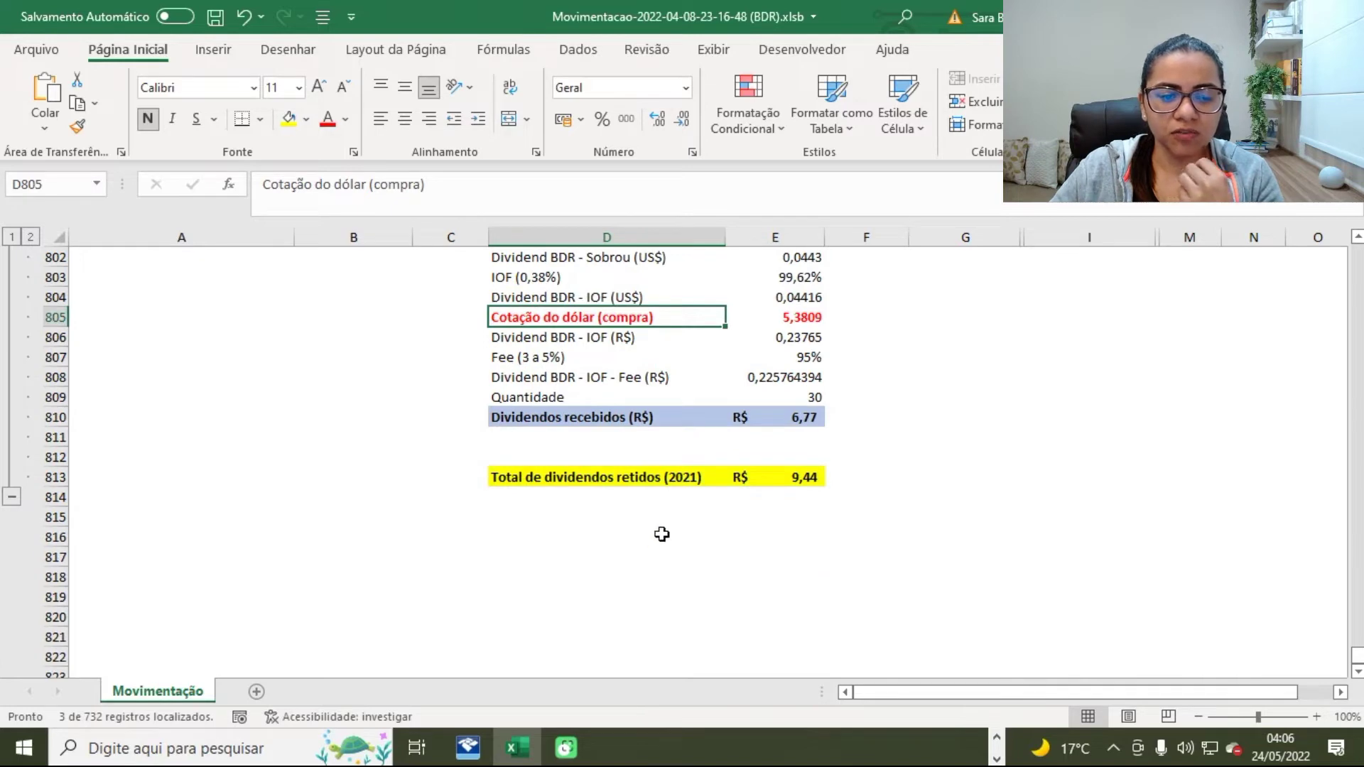
double_click(799, 477)
scroll(817, 533, up, 18)
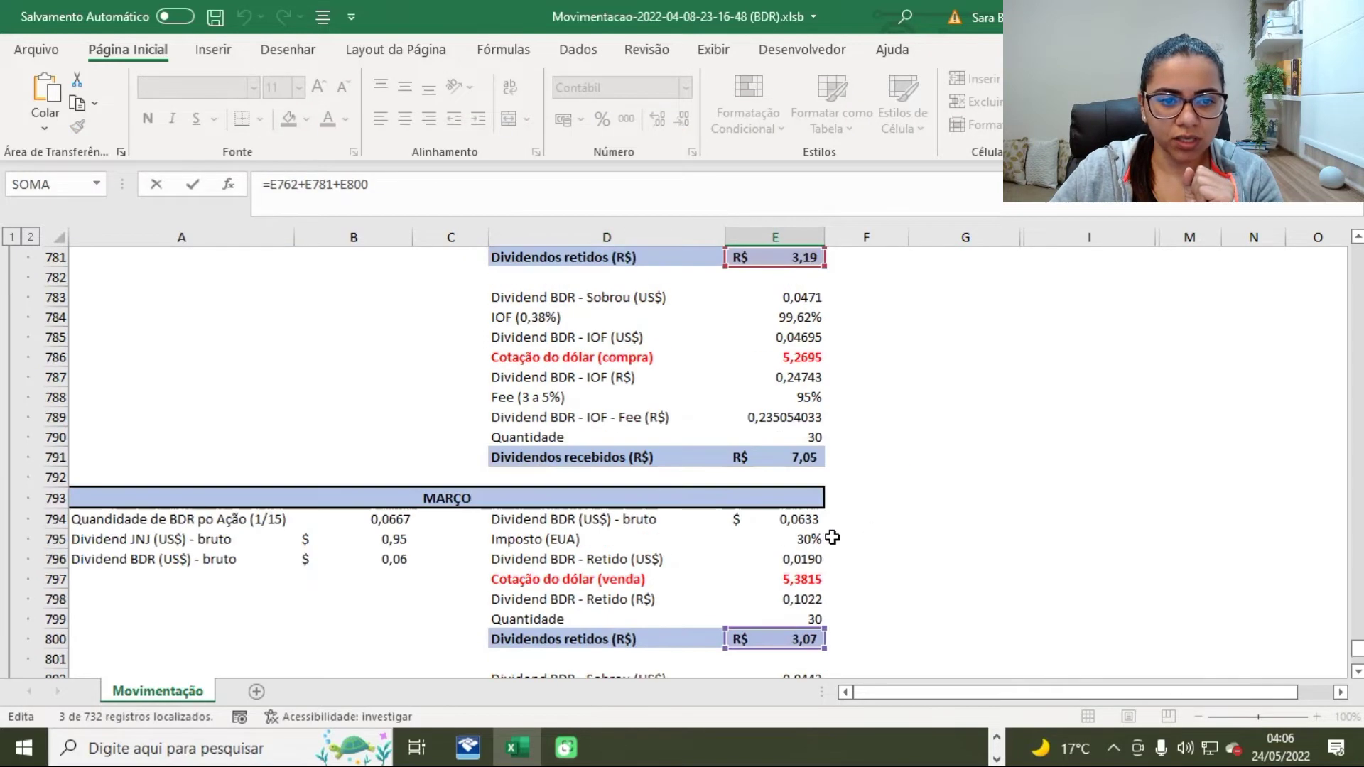
scroll(790, 533, down, 9)
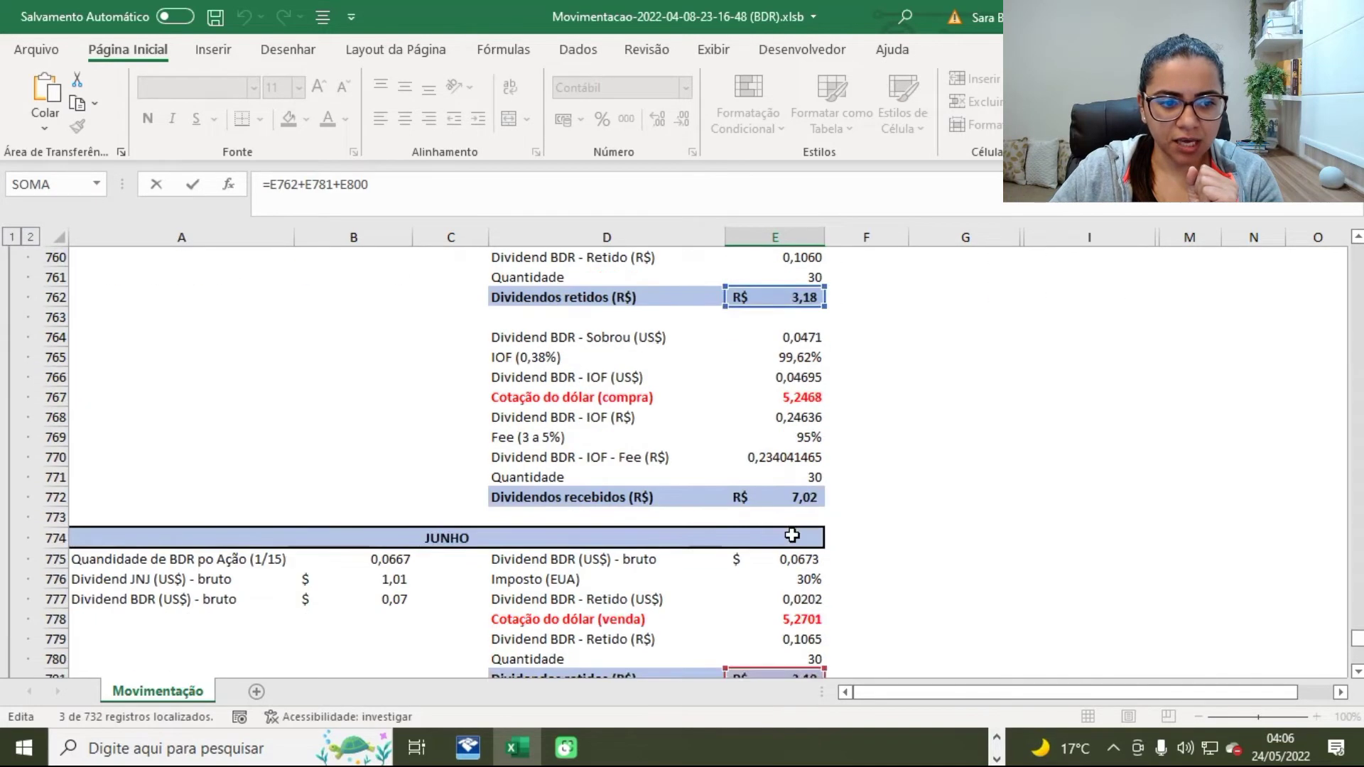
scroll(792, 387, down, 5)
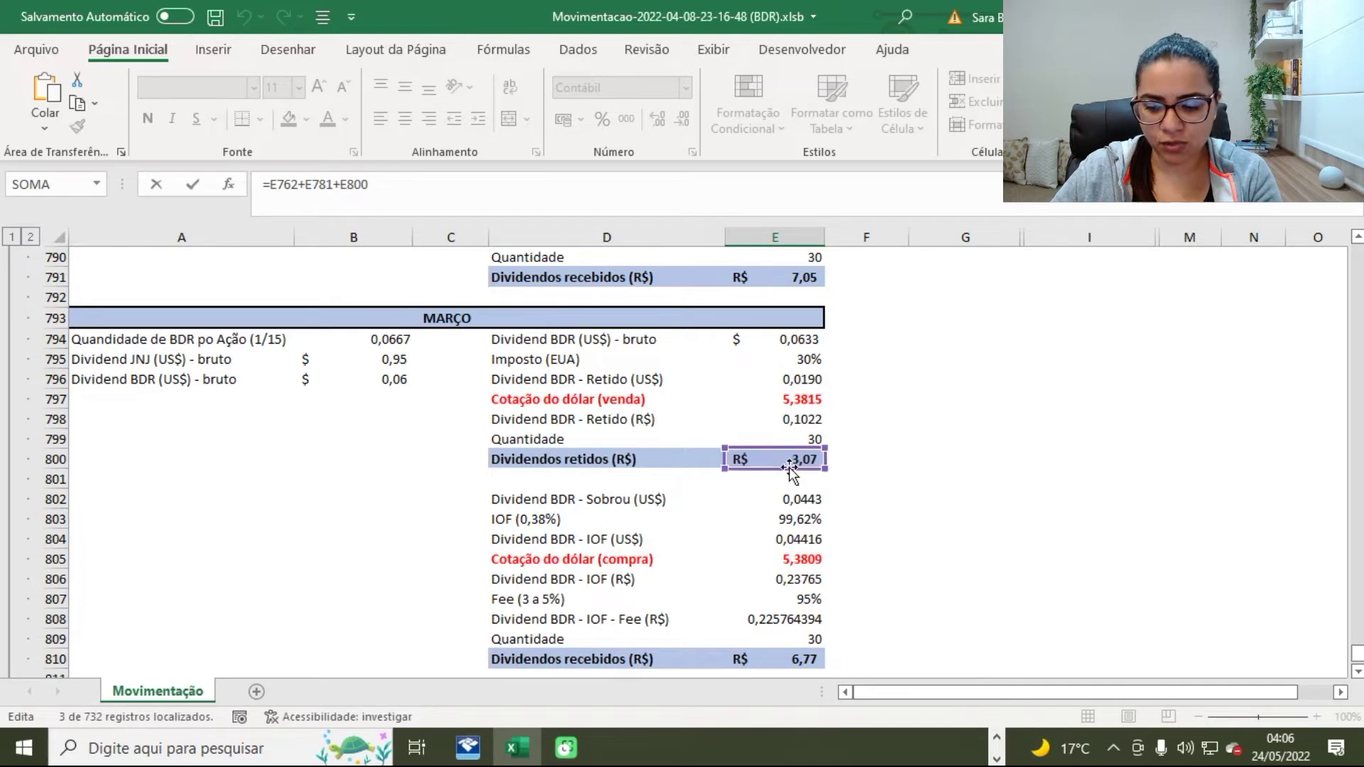
key(Return)
scroll(874, 454, down, 4)
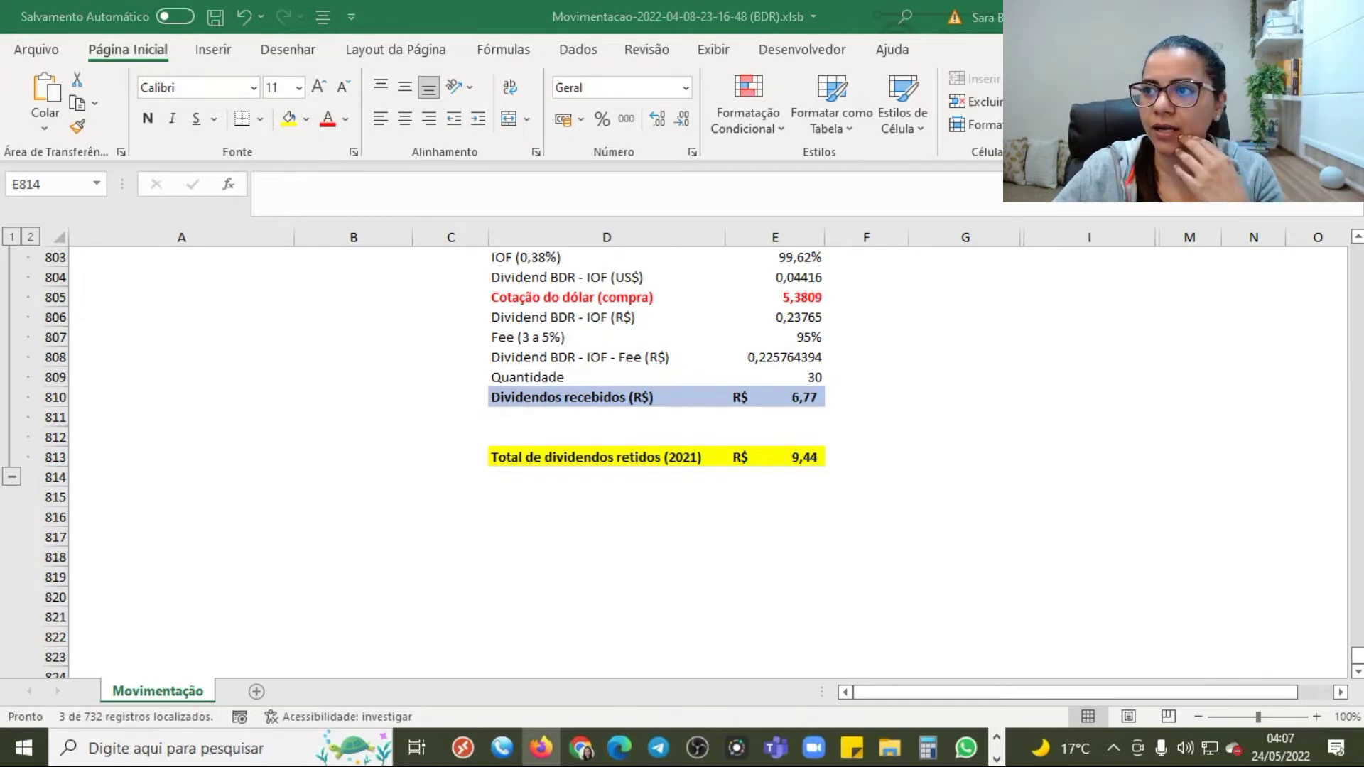
- Switch to Firefox, search for ECAC and open Meu Imposto de Renda (Extrato da DIRPF) in the logged-in e-CAC portal
key(alt+Tab)
click(475, 408)
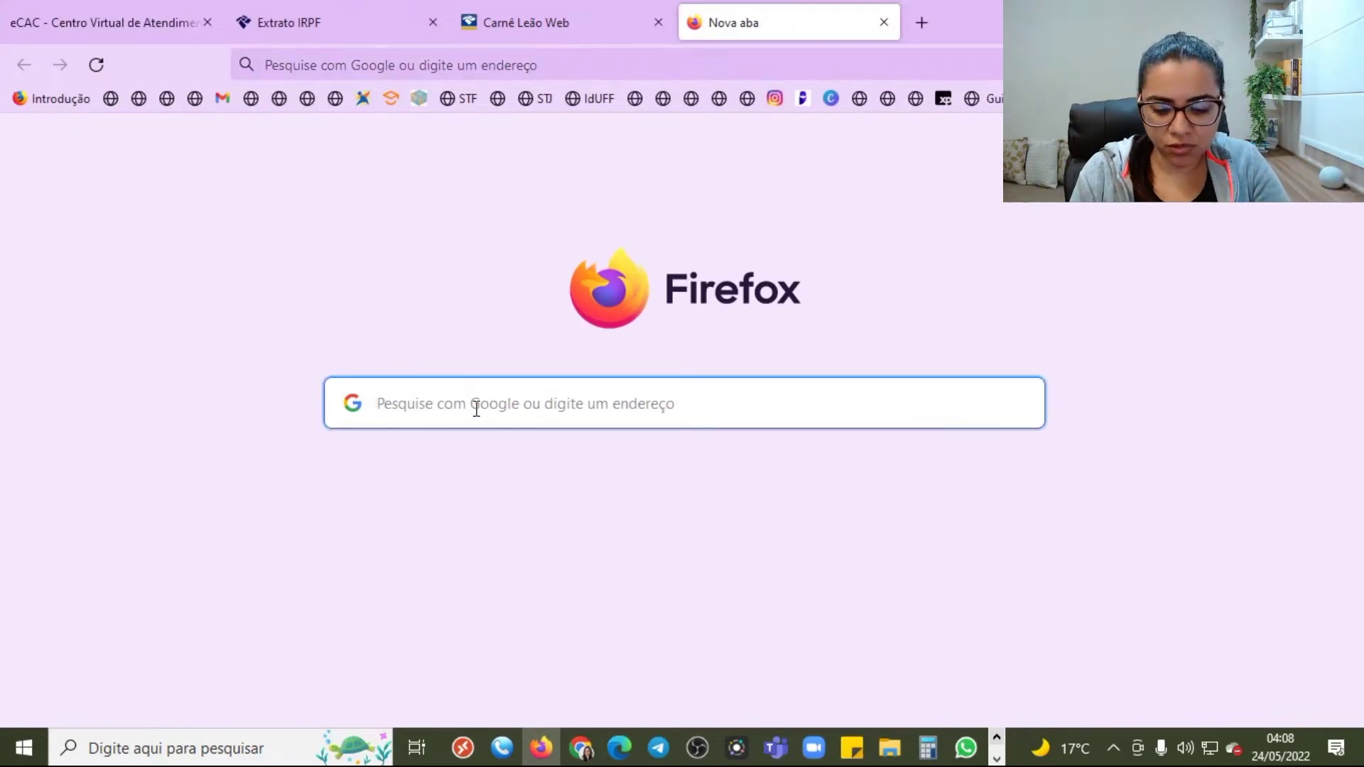
text(ECAC)
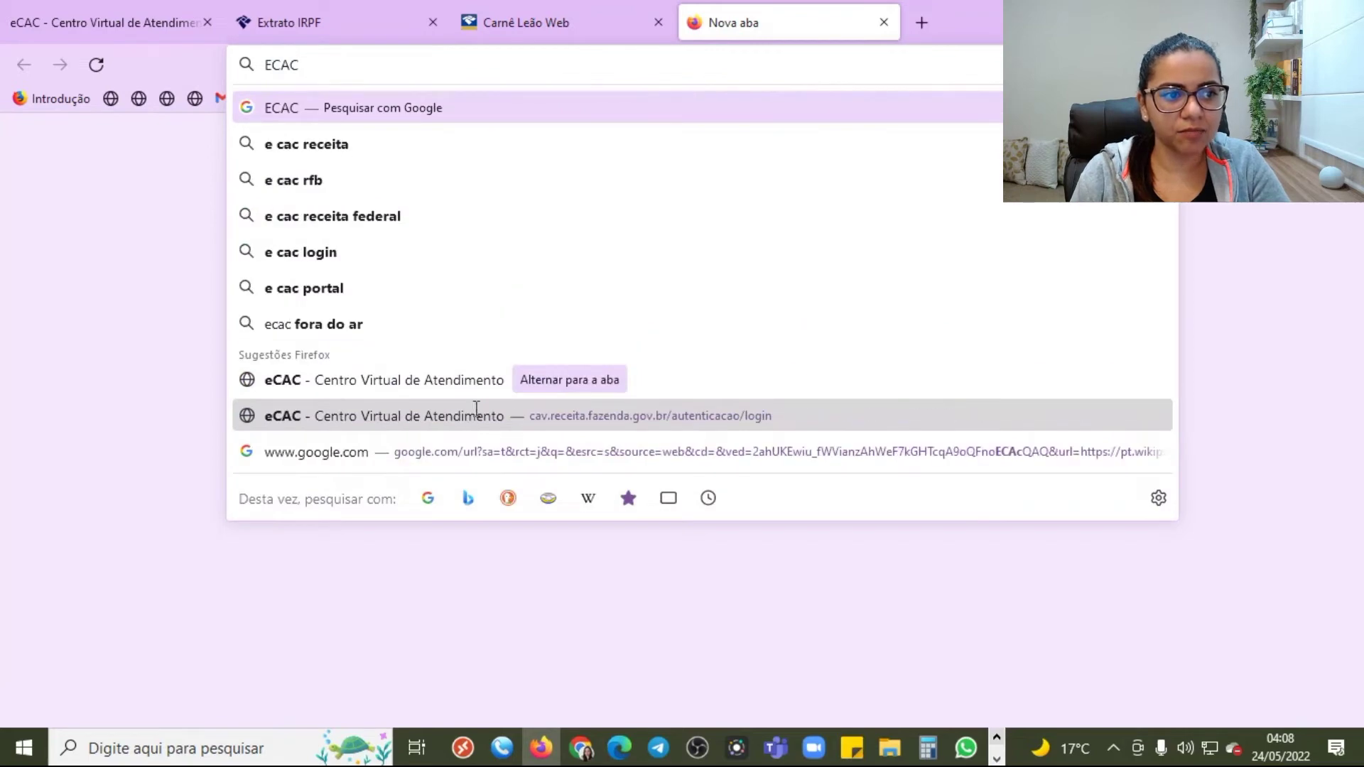
key(Return)
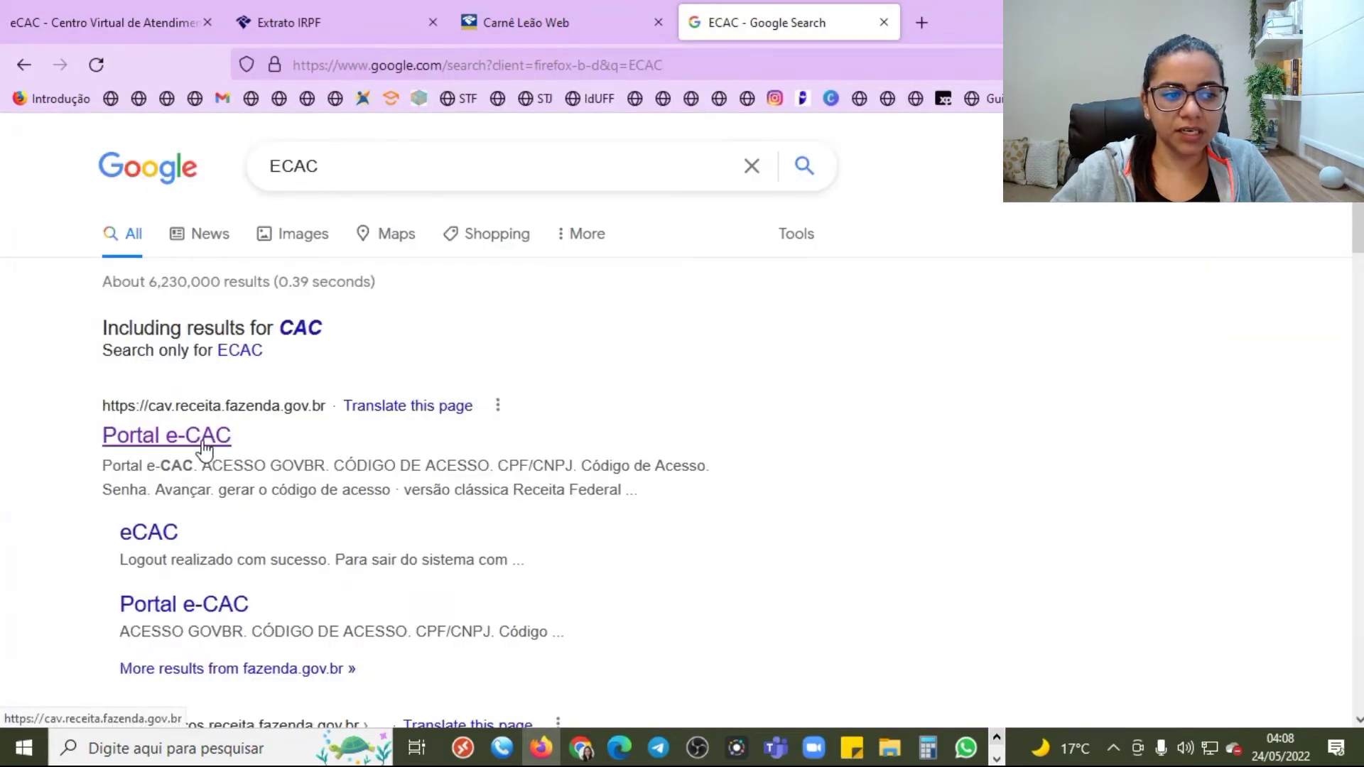
click(131, 20)
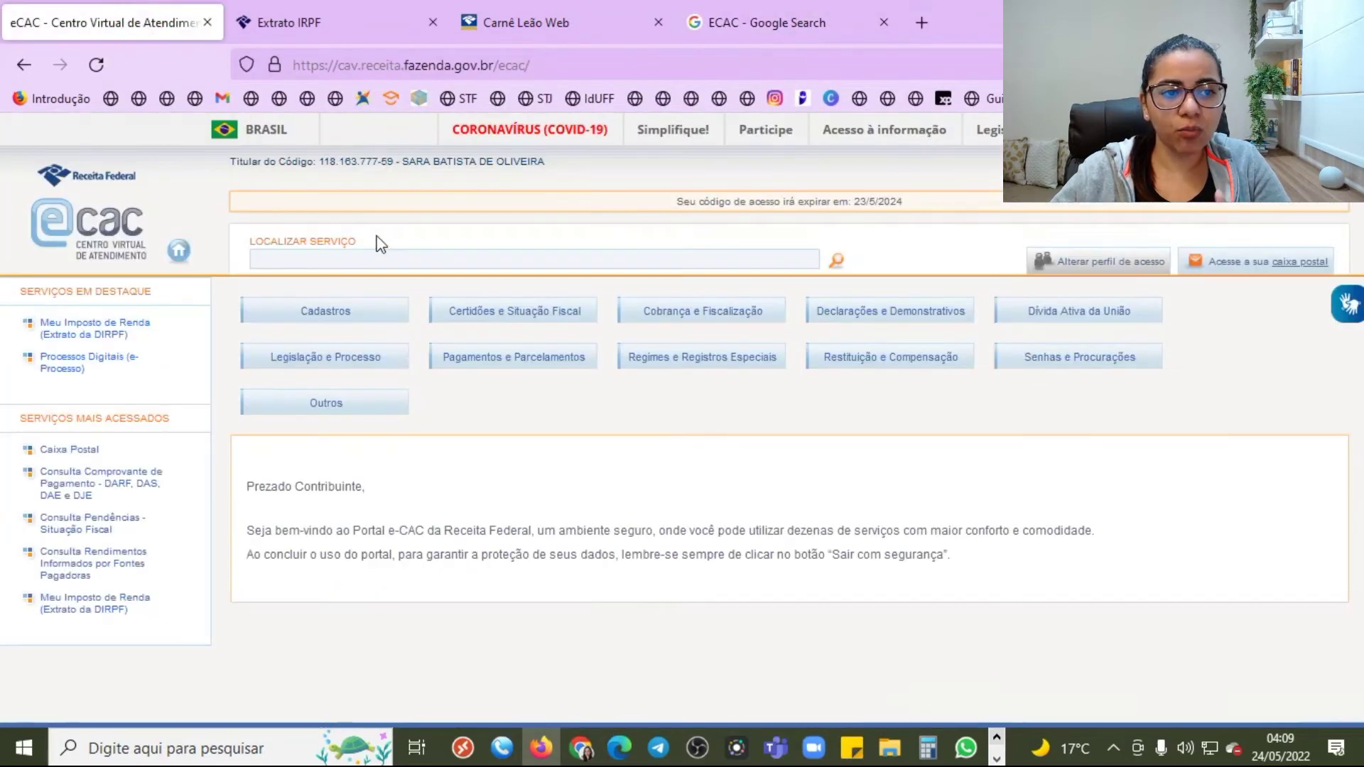
click(96, 339)
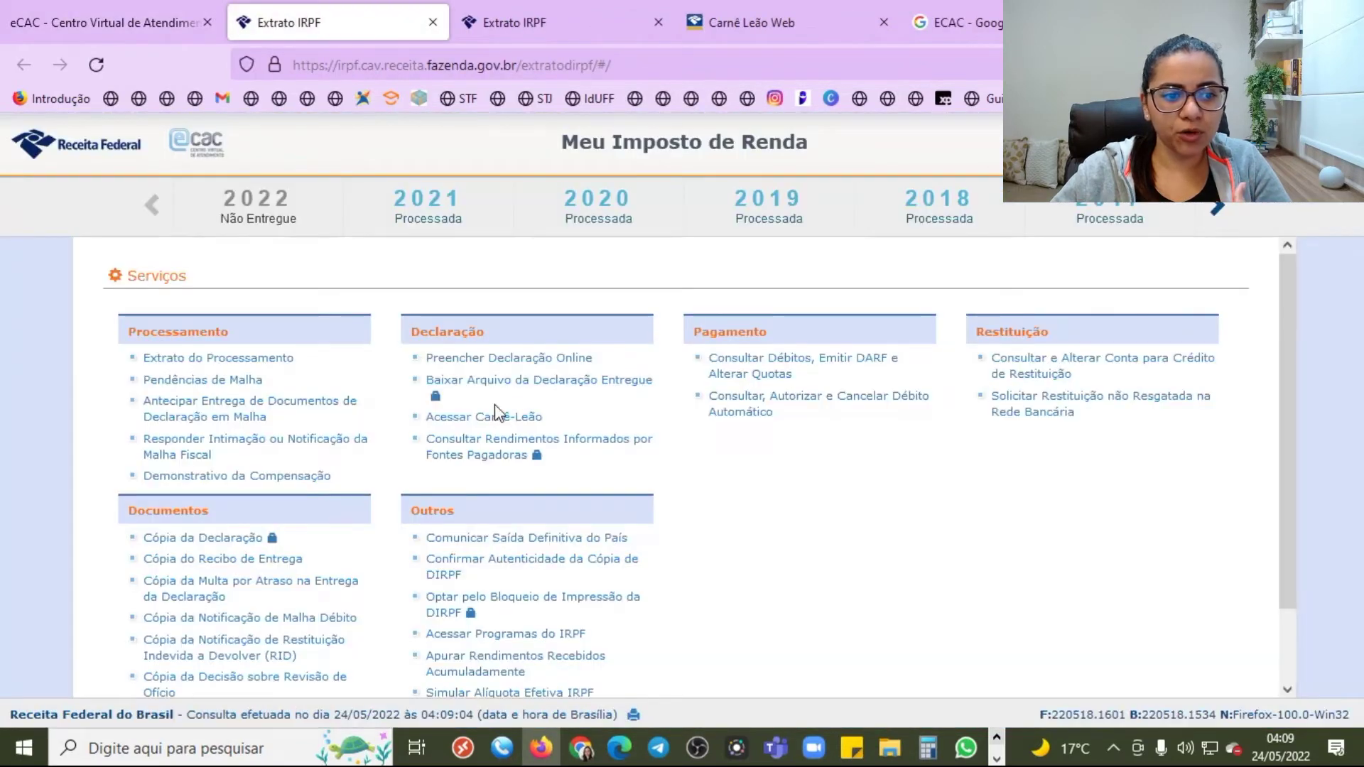
- Open Carnê-Leão from the e-CAC Declaração services, close the duplicate Extrato IRPF tab and set the year to 2021
click(495, 416)
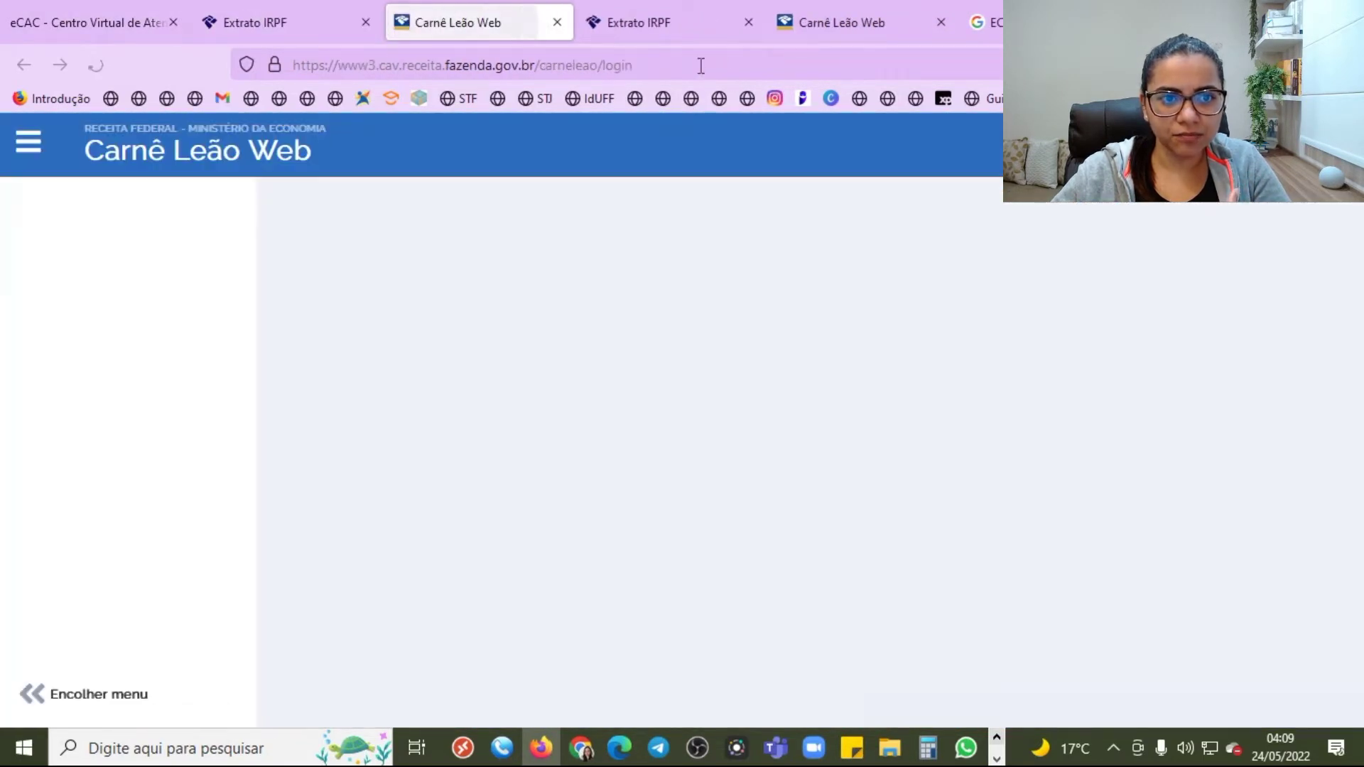
click(749, 22)
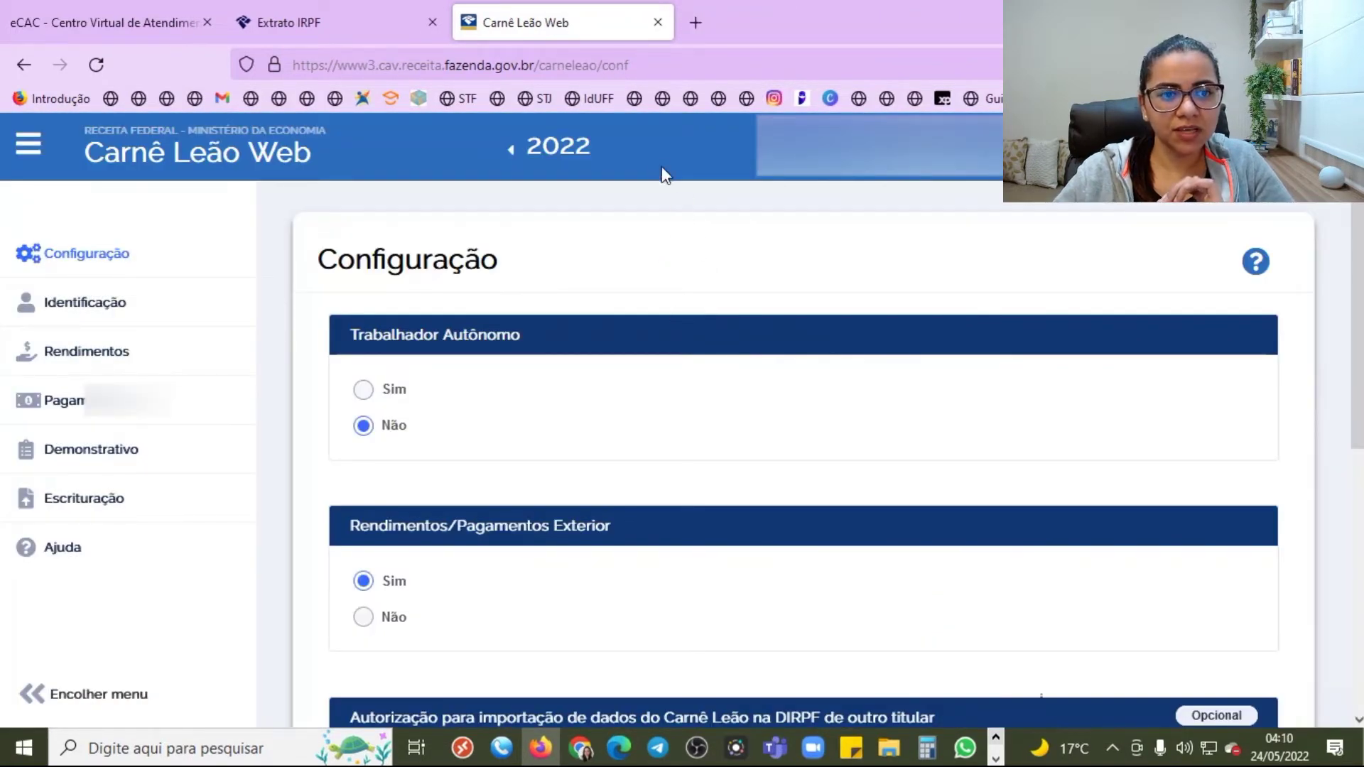
click(513, 153)
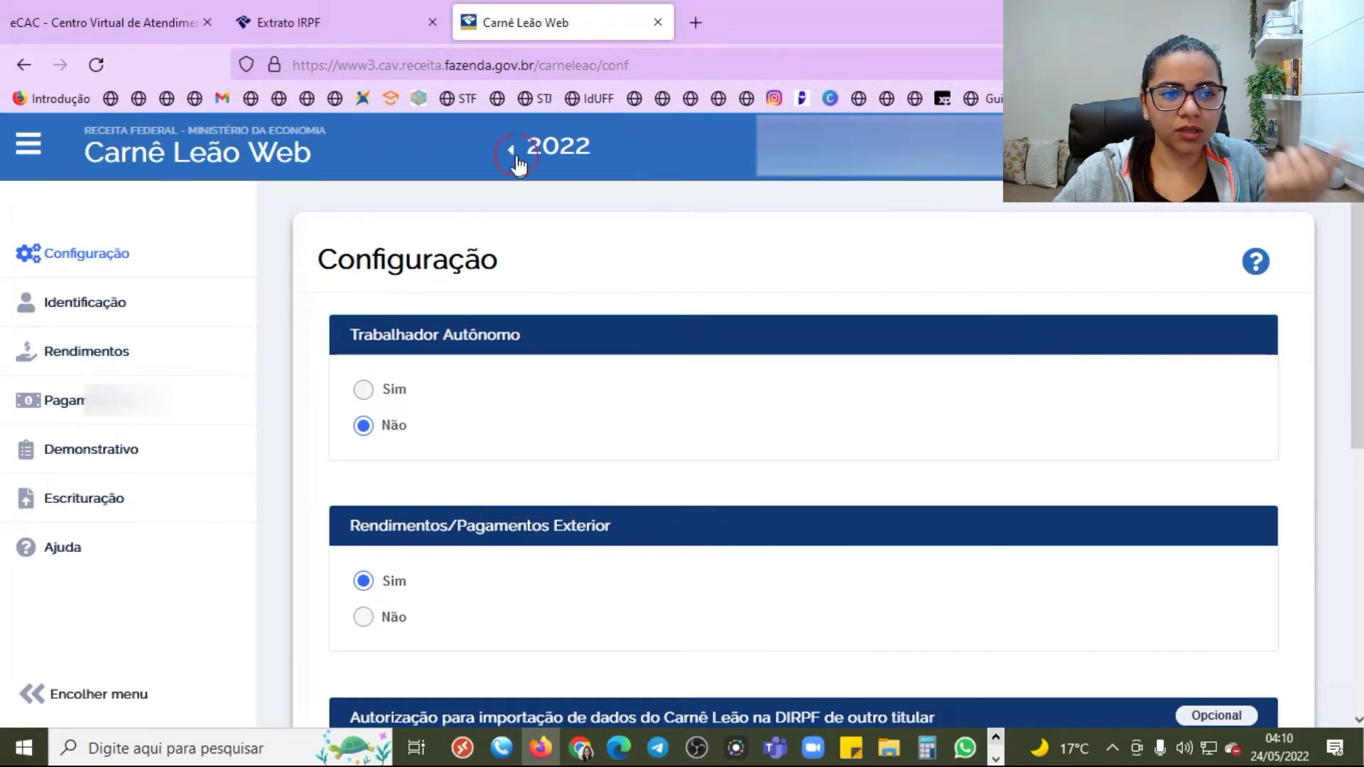
click(513, 150)
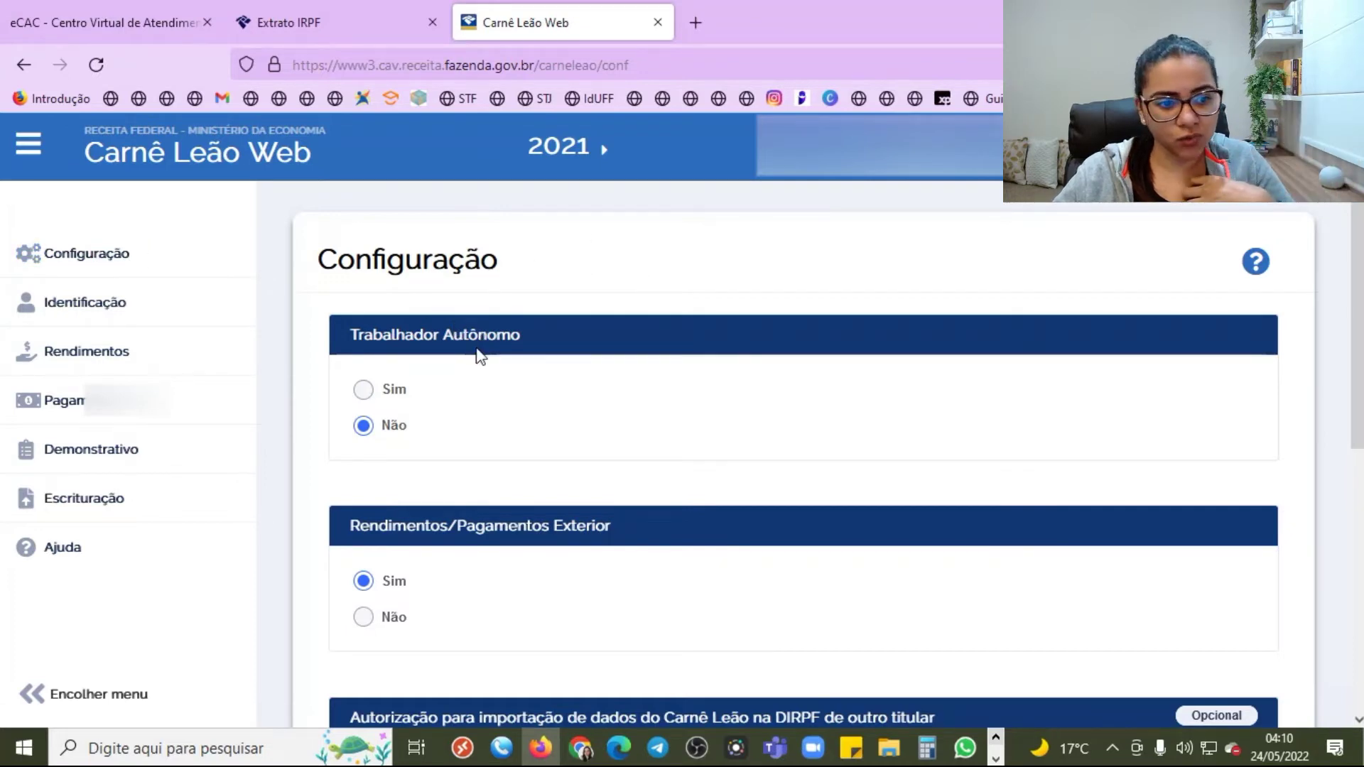
- Save the 2021 Configuração settings and the Identificação data without changes
scroll(483, 353, down, 3)
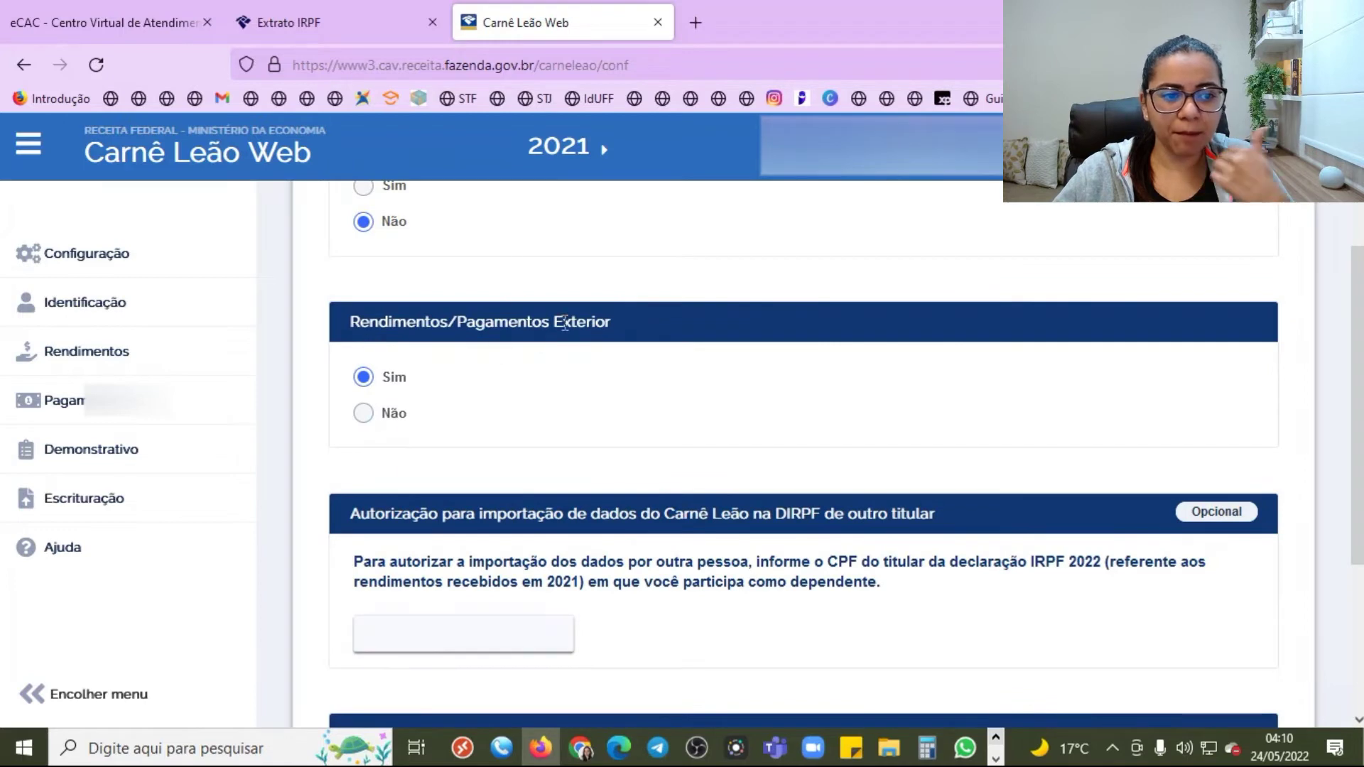
scroll(883, 268, down, 4)
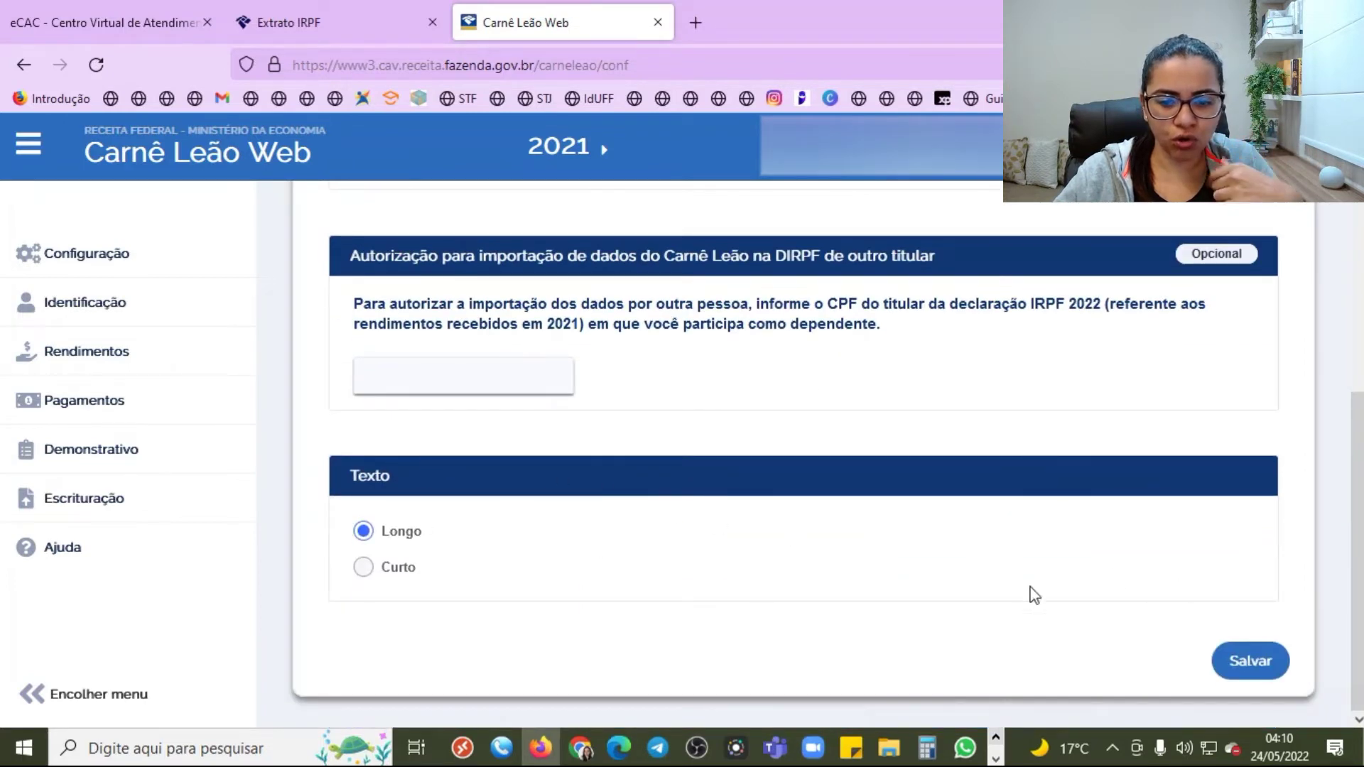
click(1253, 666)
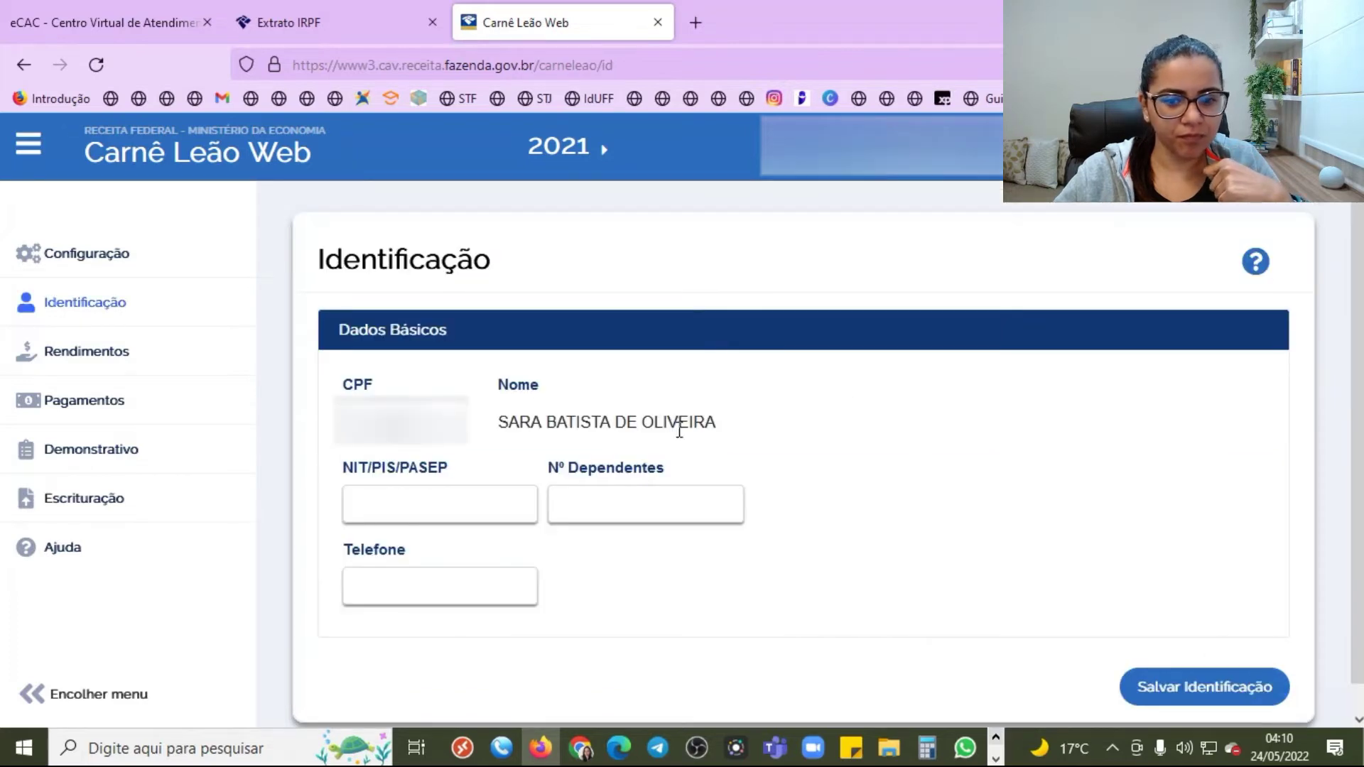
click(1245, 687)
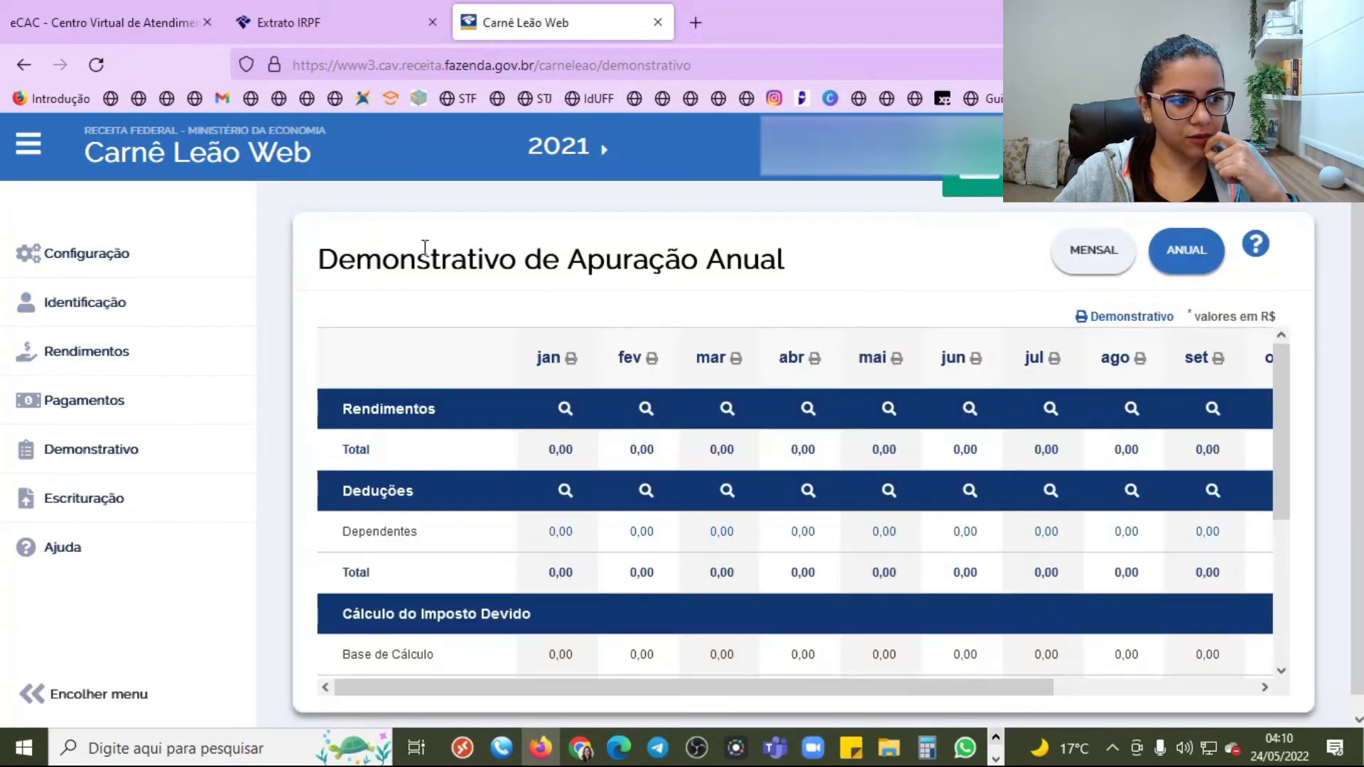
- Start a new entry in Rendimentos with Natureza Outros and receipt date 16/09/2021, consulting the Excel dividend workbook
click(86, 355)
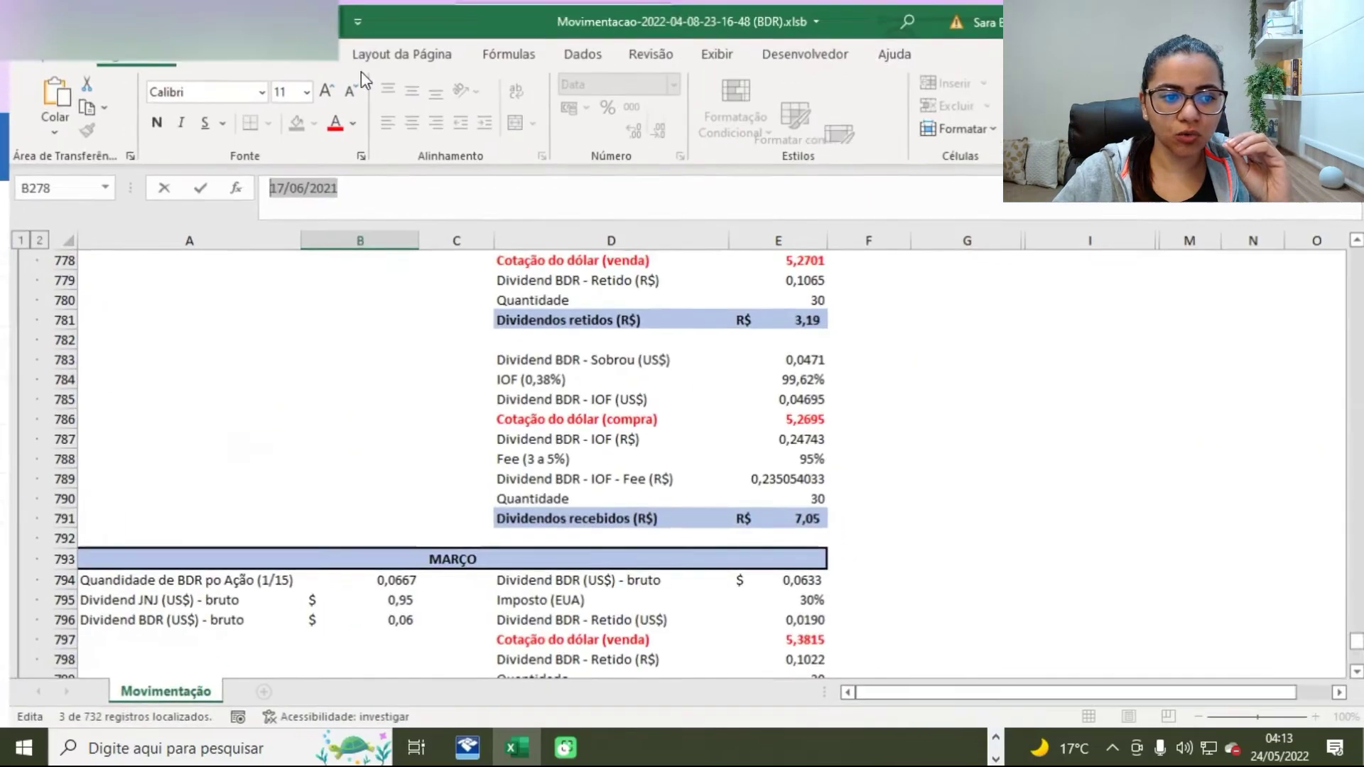
scroll(684, 449, up, 2)
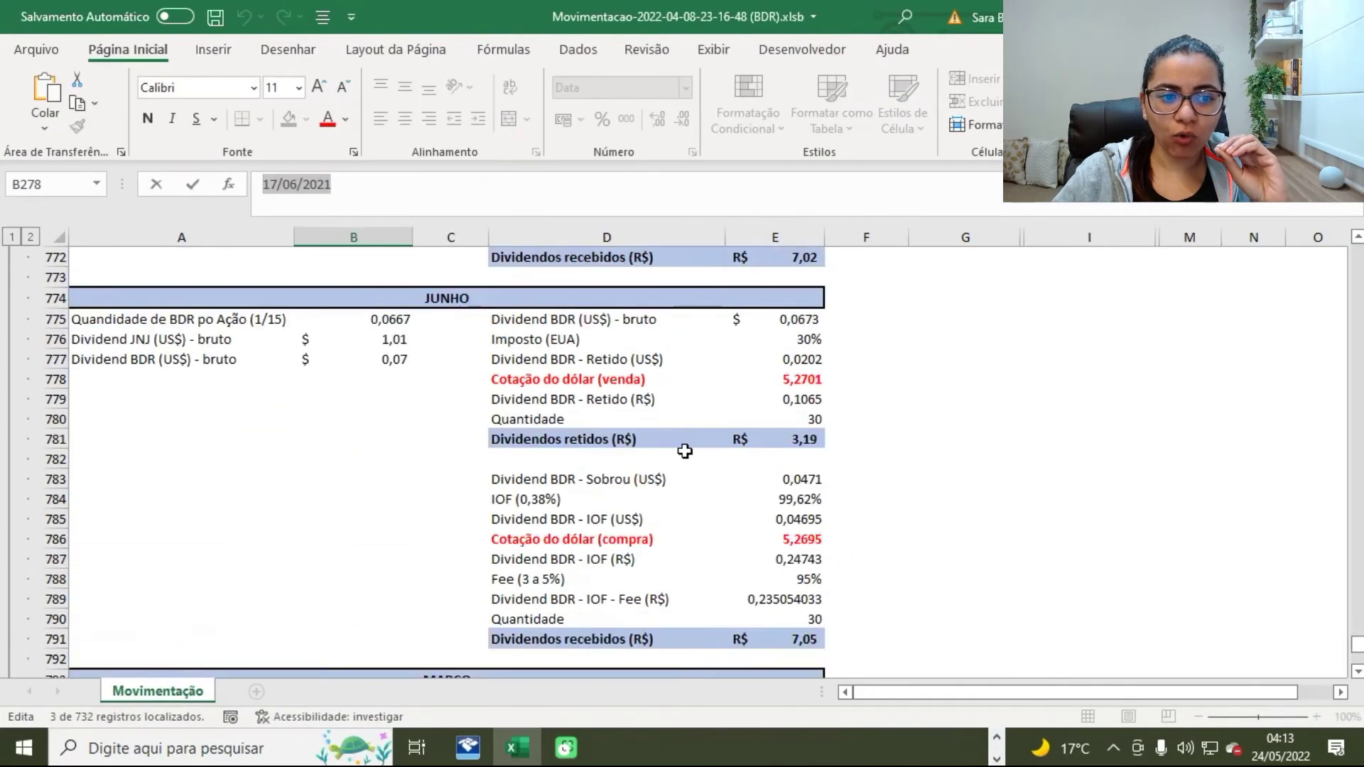
scroll(1127, 426, up, 8)
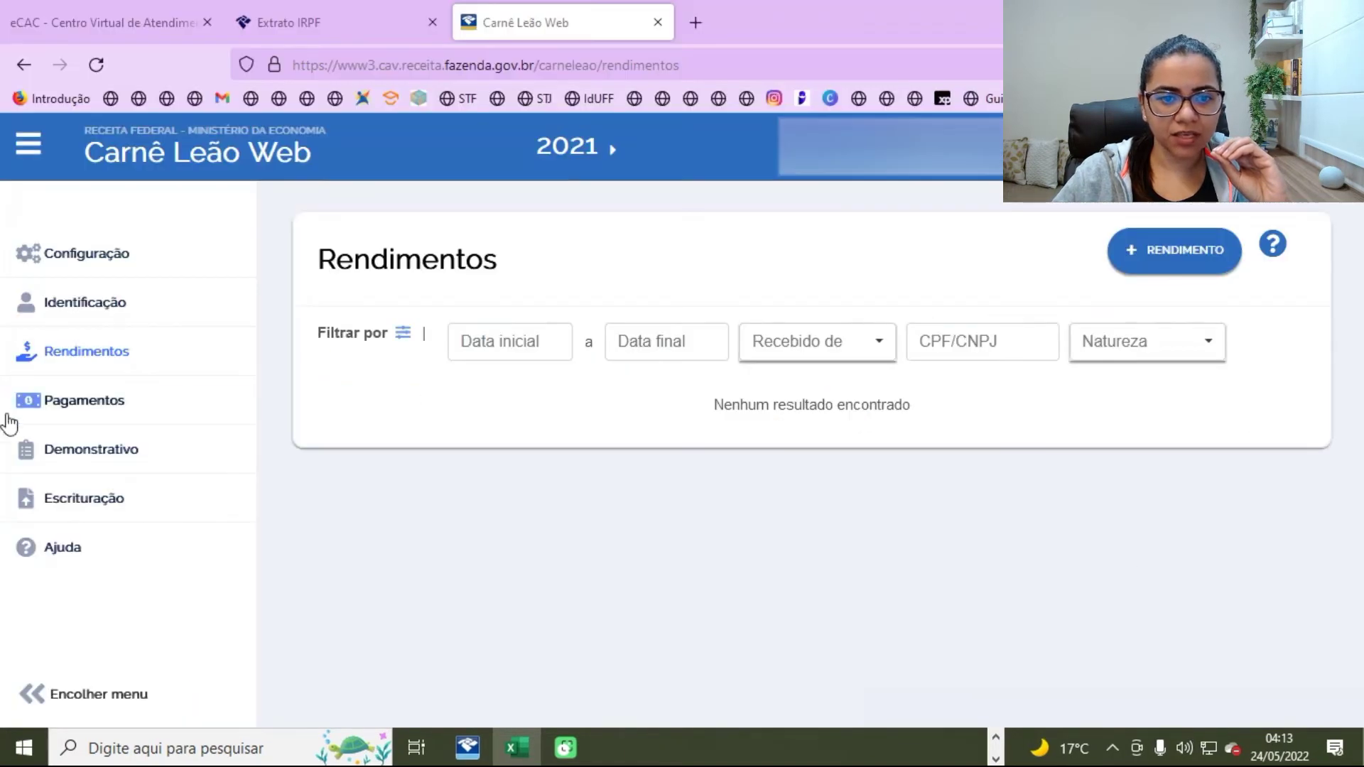
click(1165, 272)
scroll(488, 399, down, 3)
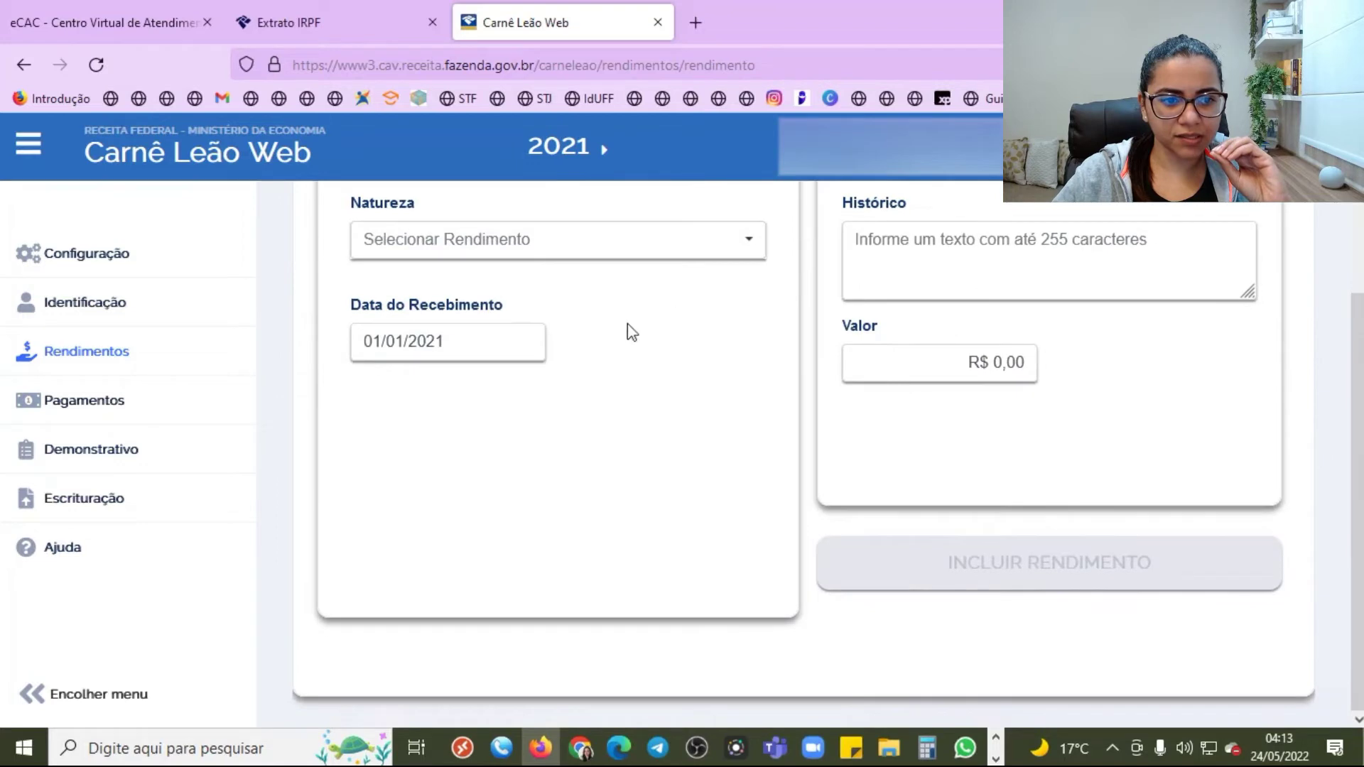
click(718, 248)
click(431, 339)
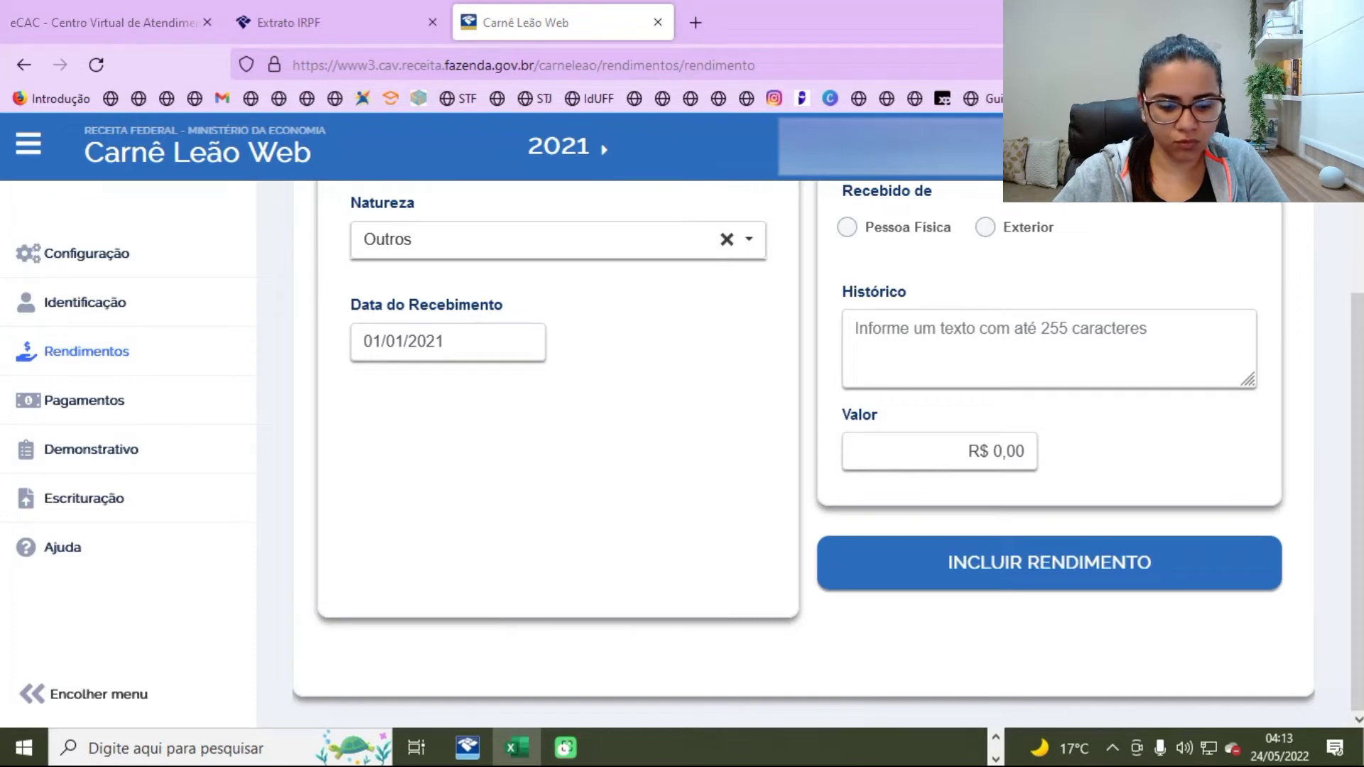
click(509, 335)
text(16/09/2021)
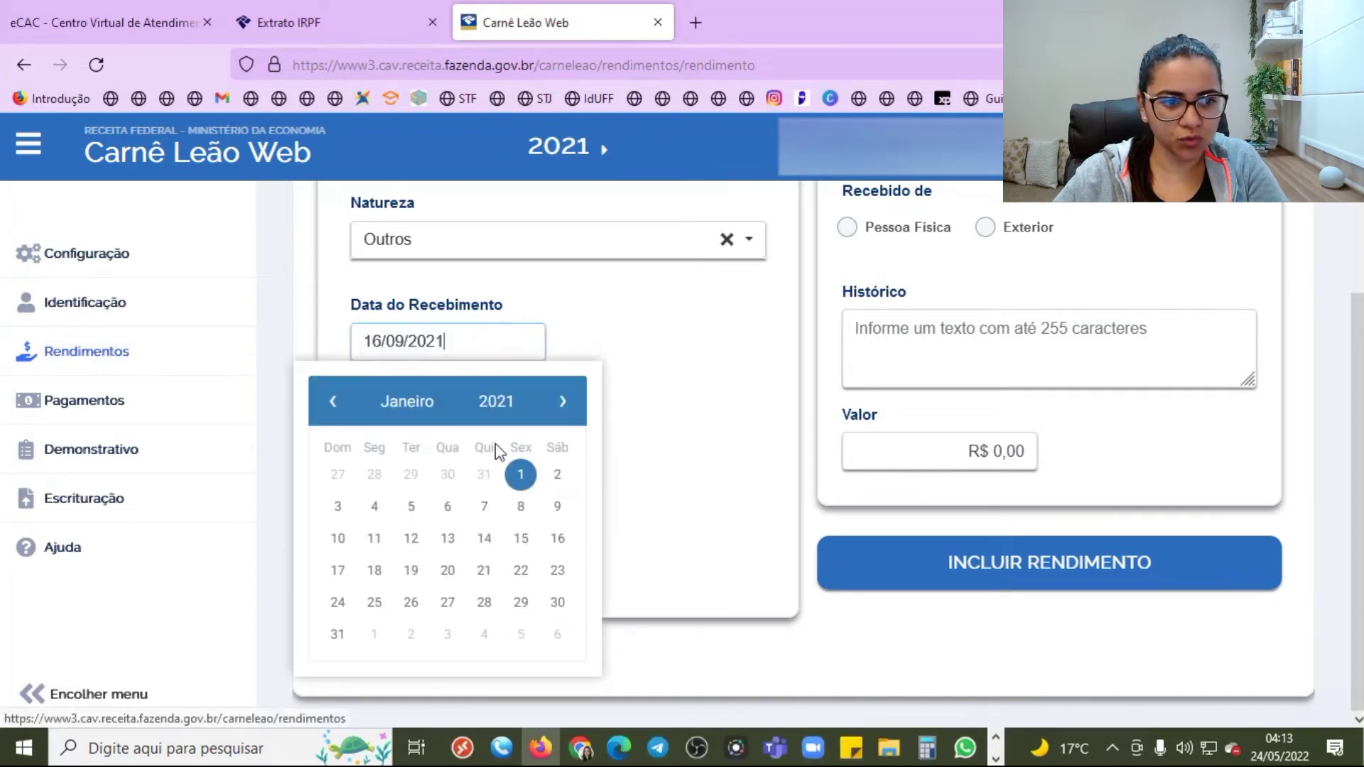
click(697, 350)
- Set the income as received from Exterior with the Histórico "Dividendos recebidos - JNJB34 - JOHNSON & JOHNSON"
scroll(1005, 310, up, 3)
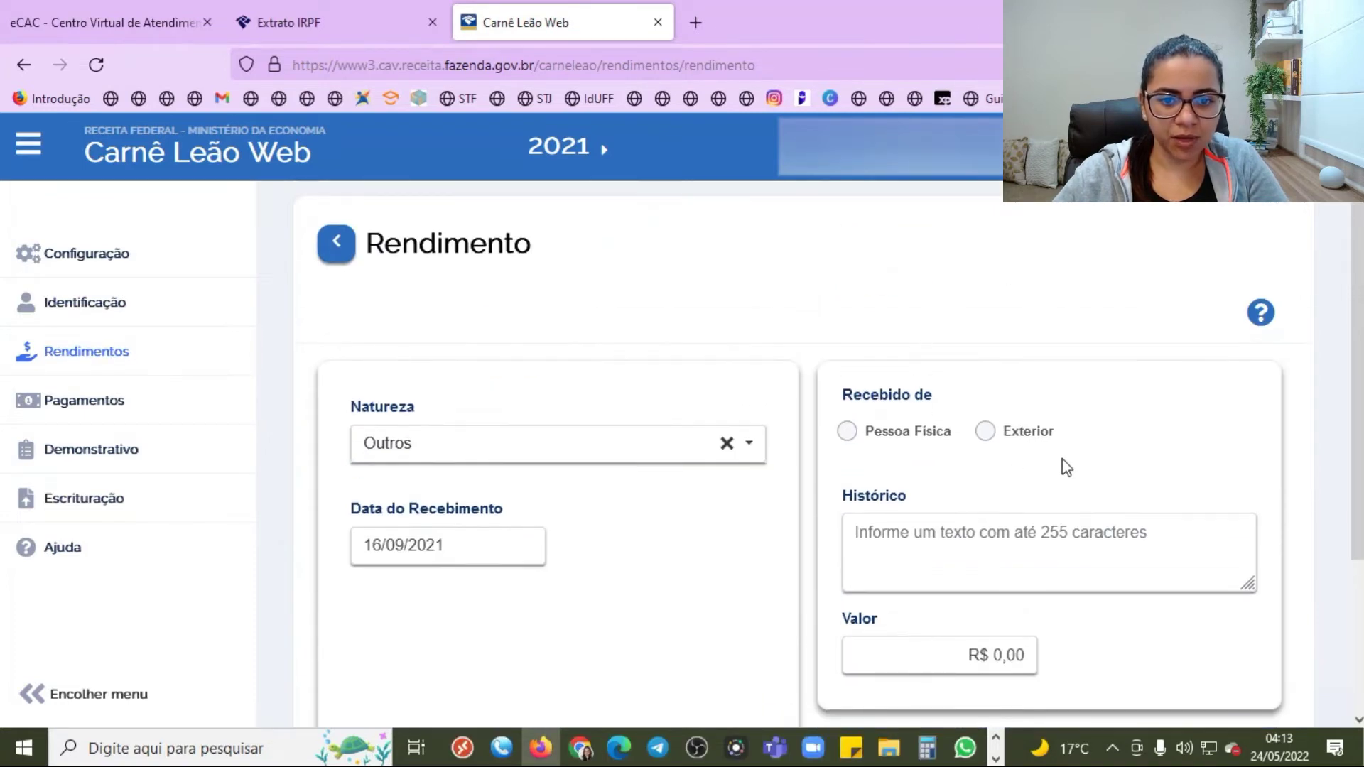
click(985, 431)
click(933, 532)
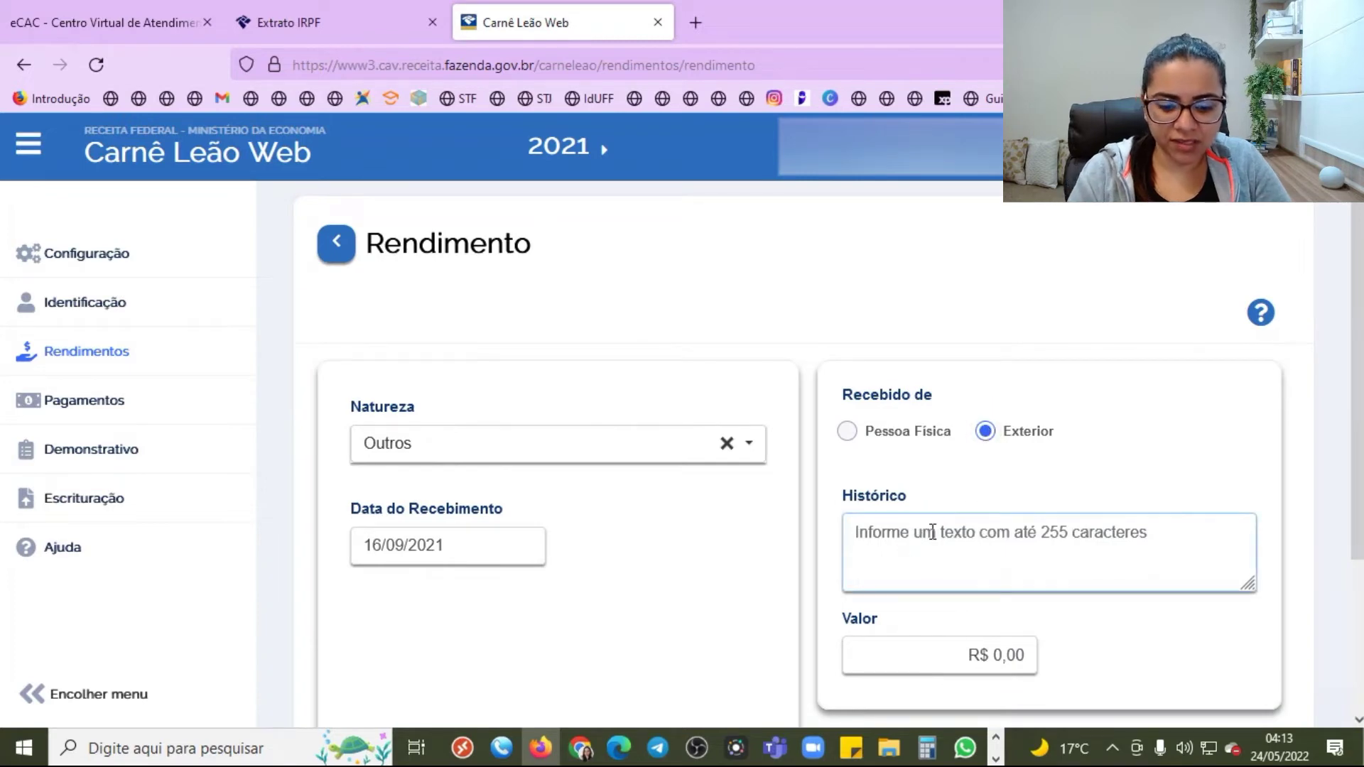
text(D)
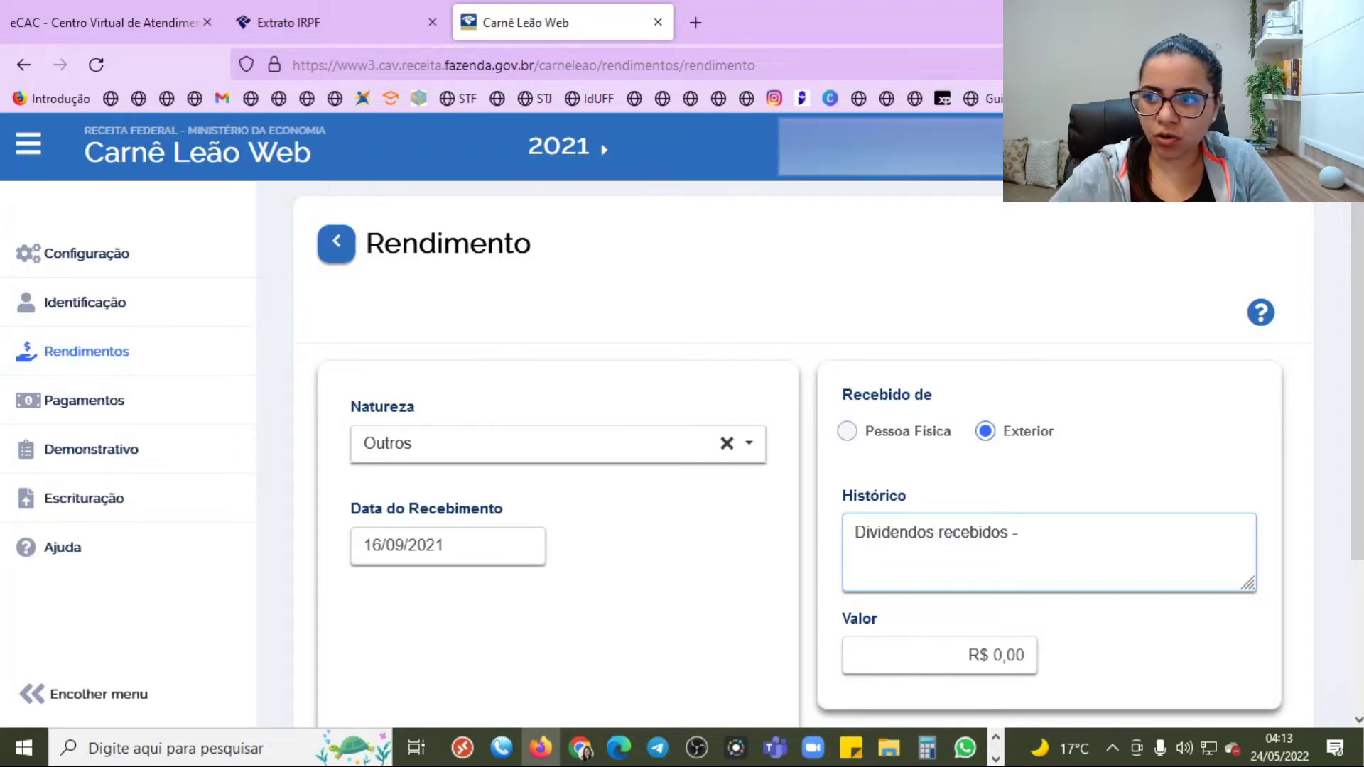
text(ividendos recebidos -)
text(JNJB34 - JOHNSON & JOHNSON)
scroll(931, 456, down, 3)
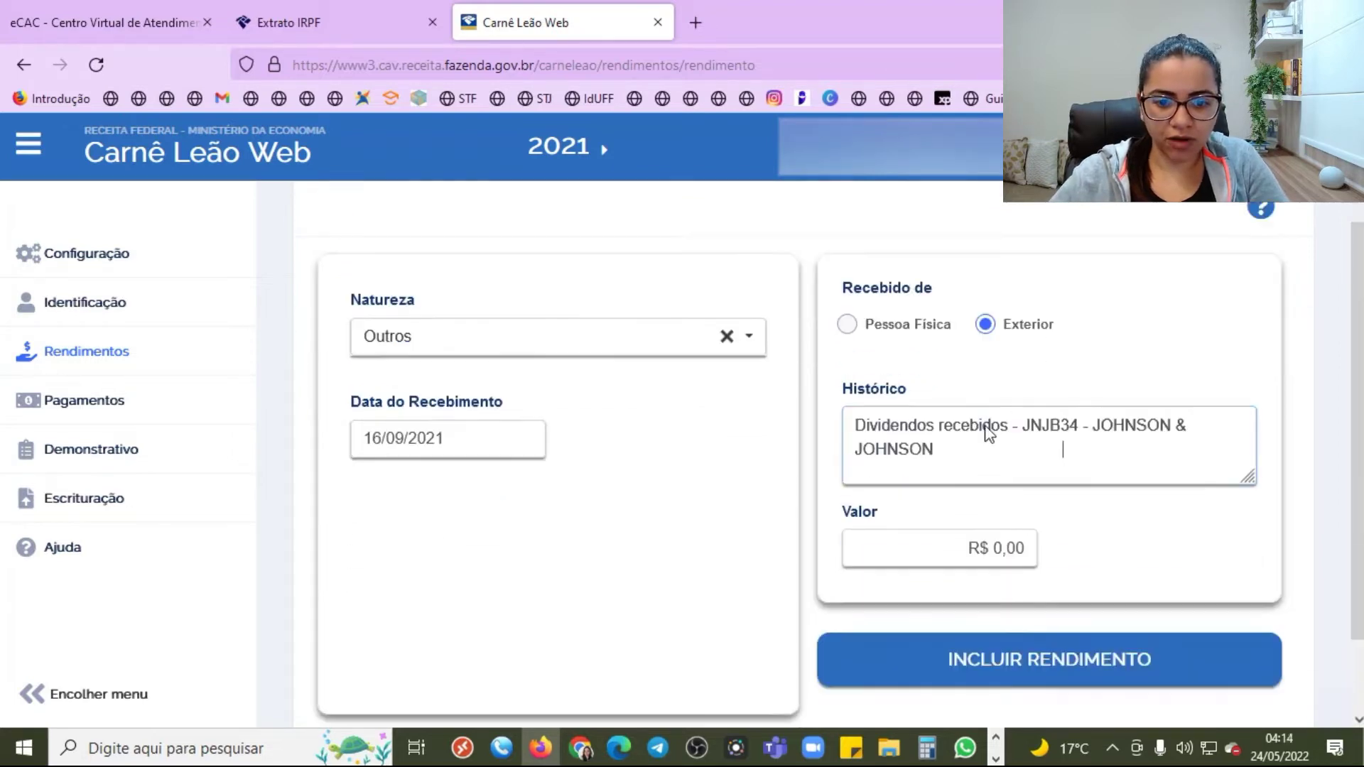
- Enter the SETEMBRO Dividendos recebidos amount of R$ 7,02 from the workbook as Valor, include the income and return to the list
click(938, 447)
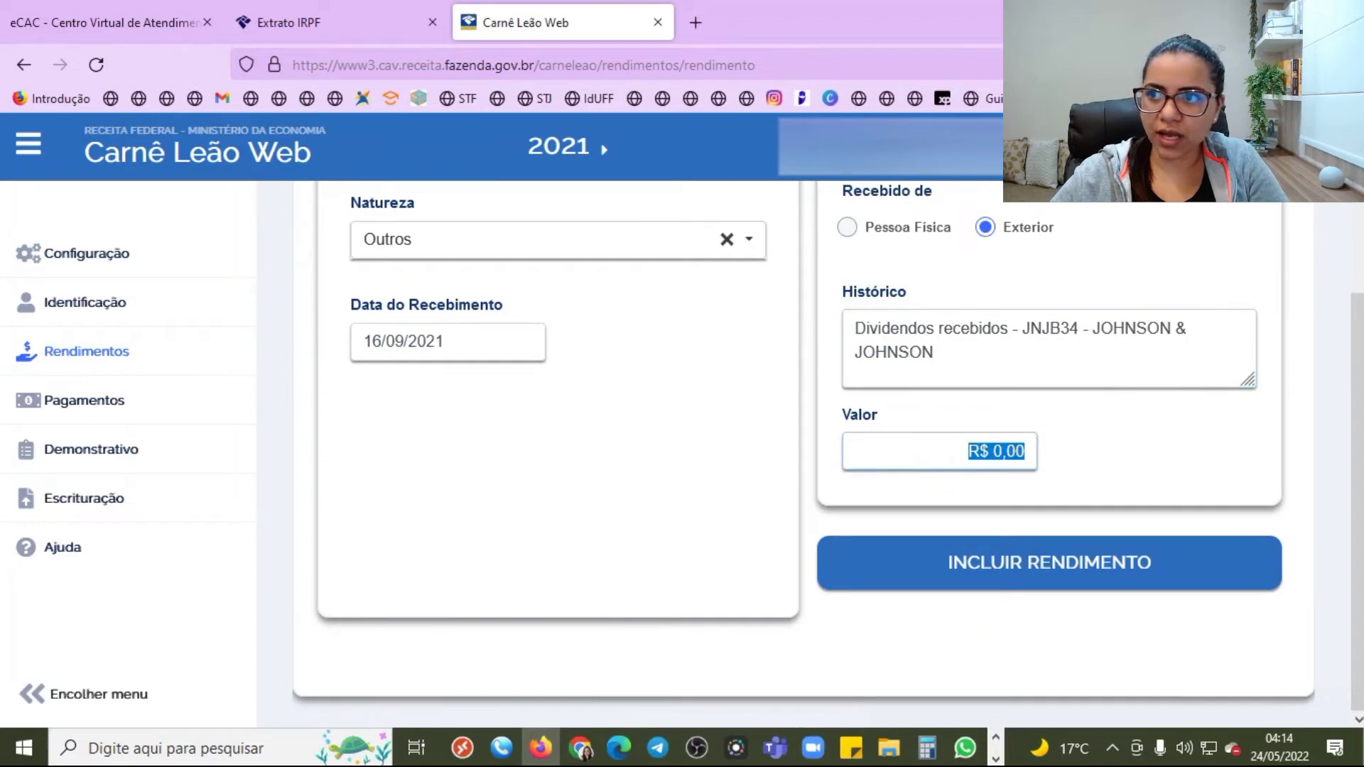
key(alt+Tab)
scroll(722, 604, down, 3)
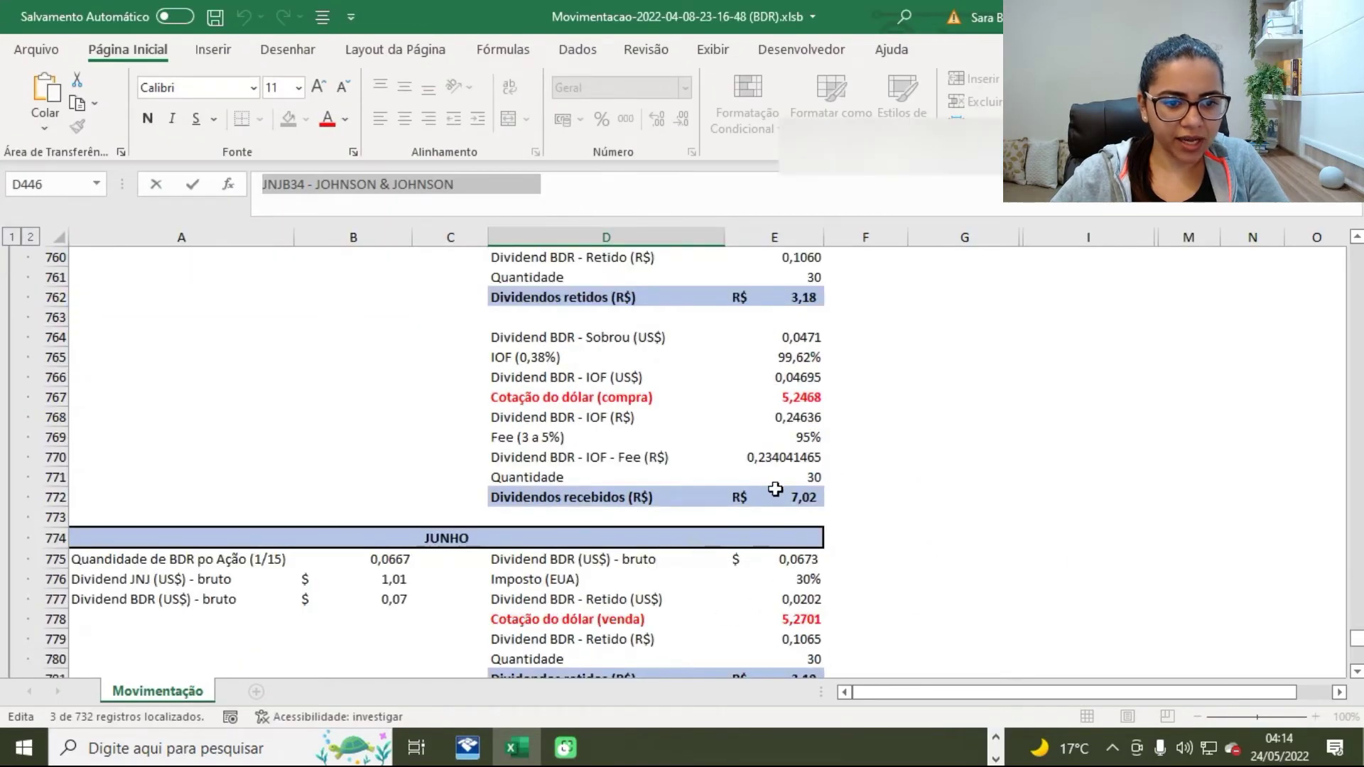
key(alt+Tab)
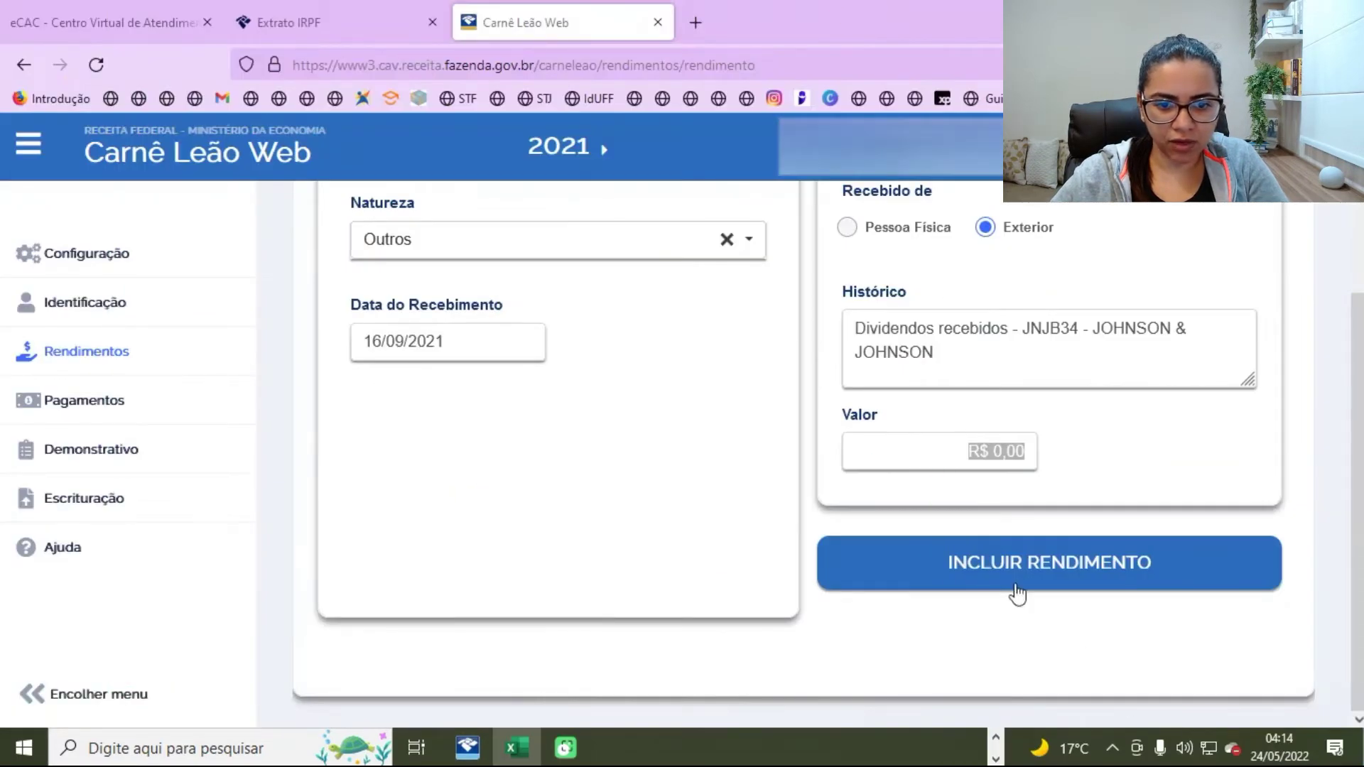
click(944, 443)
text(702)
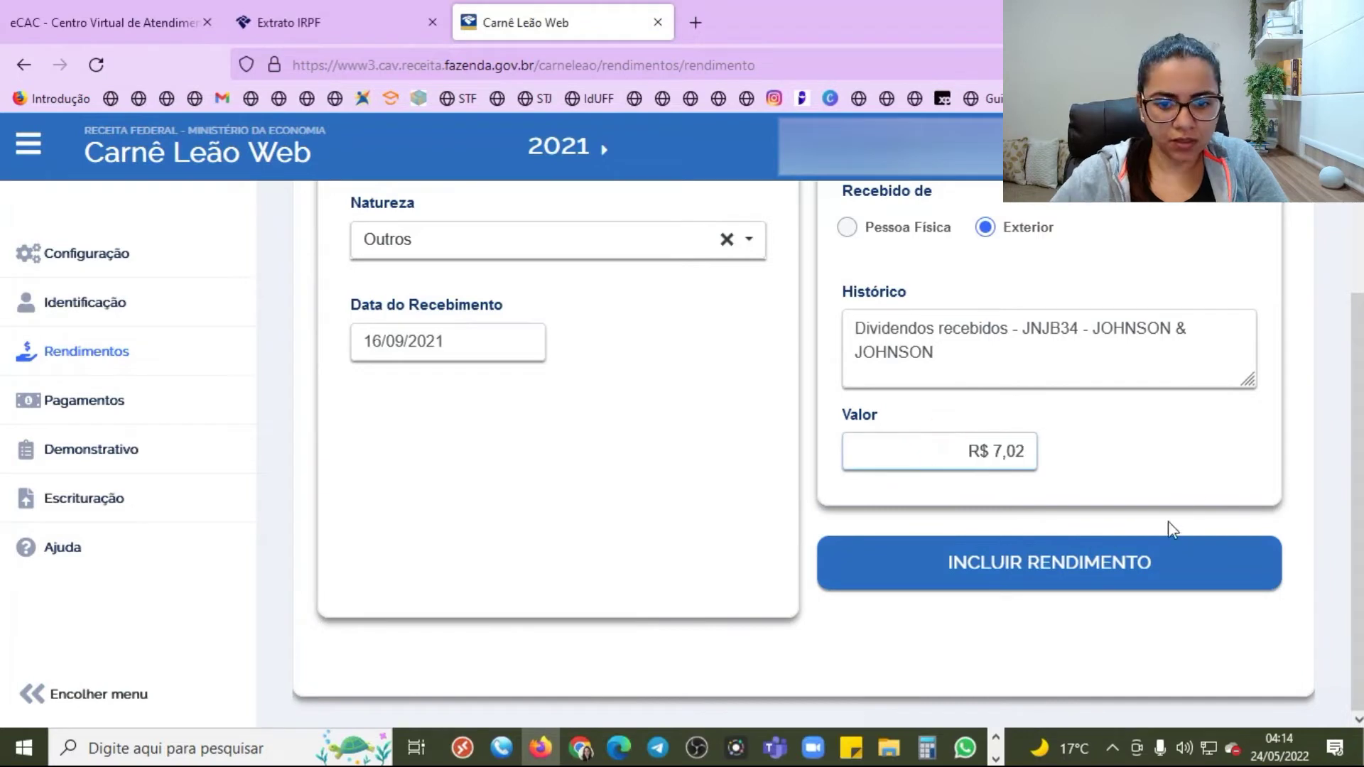
click(1123, 563)
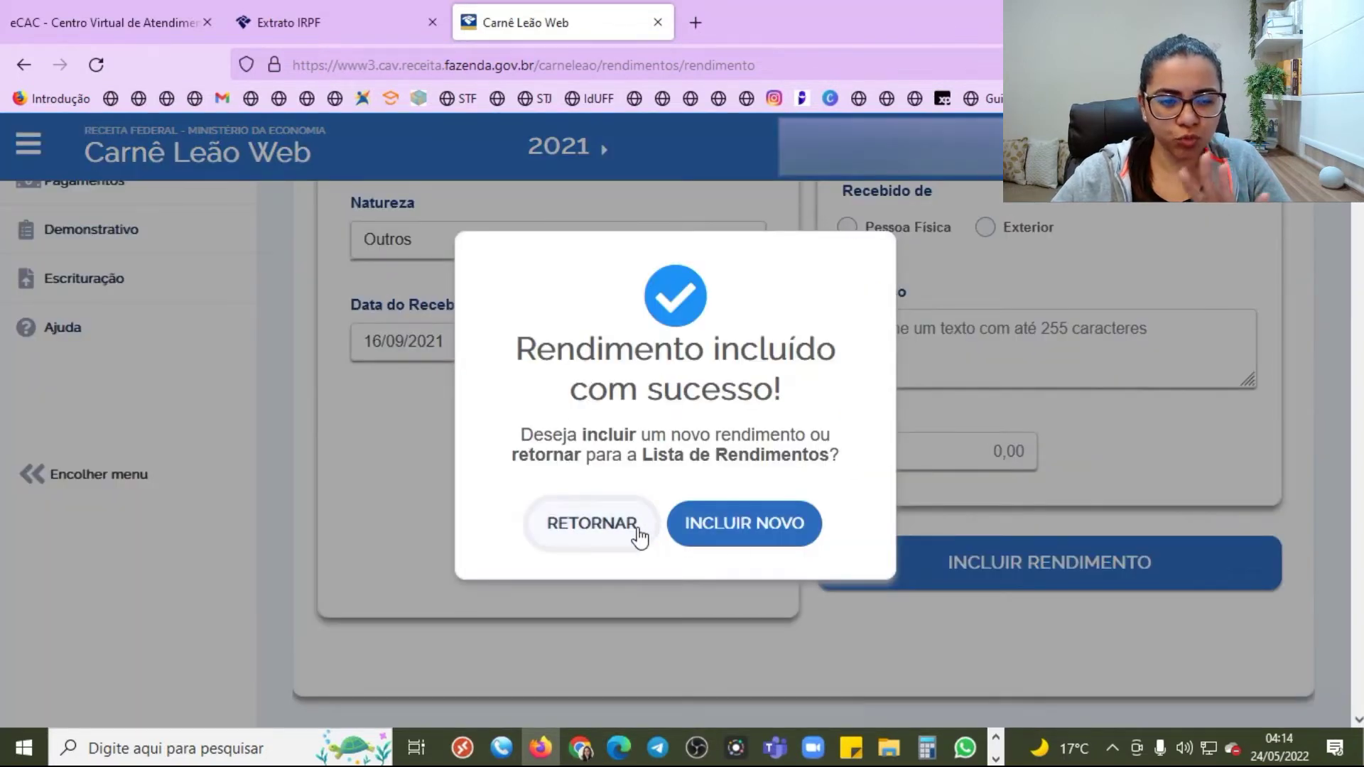
click(605, 528)
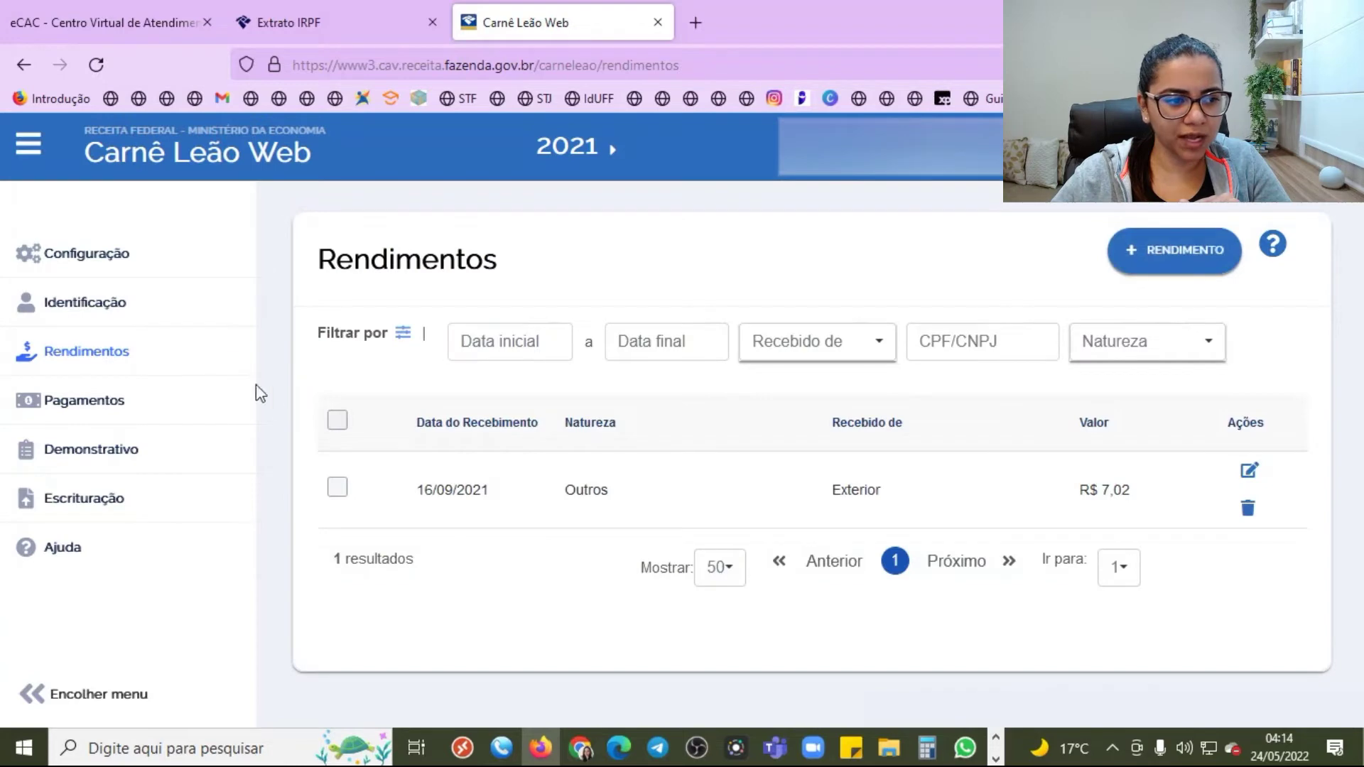
- Start a new entry in Pagamentos with the nature Imposto pago no exterior and payment date 16/09/2021
click(84, 397)
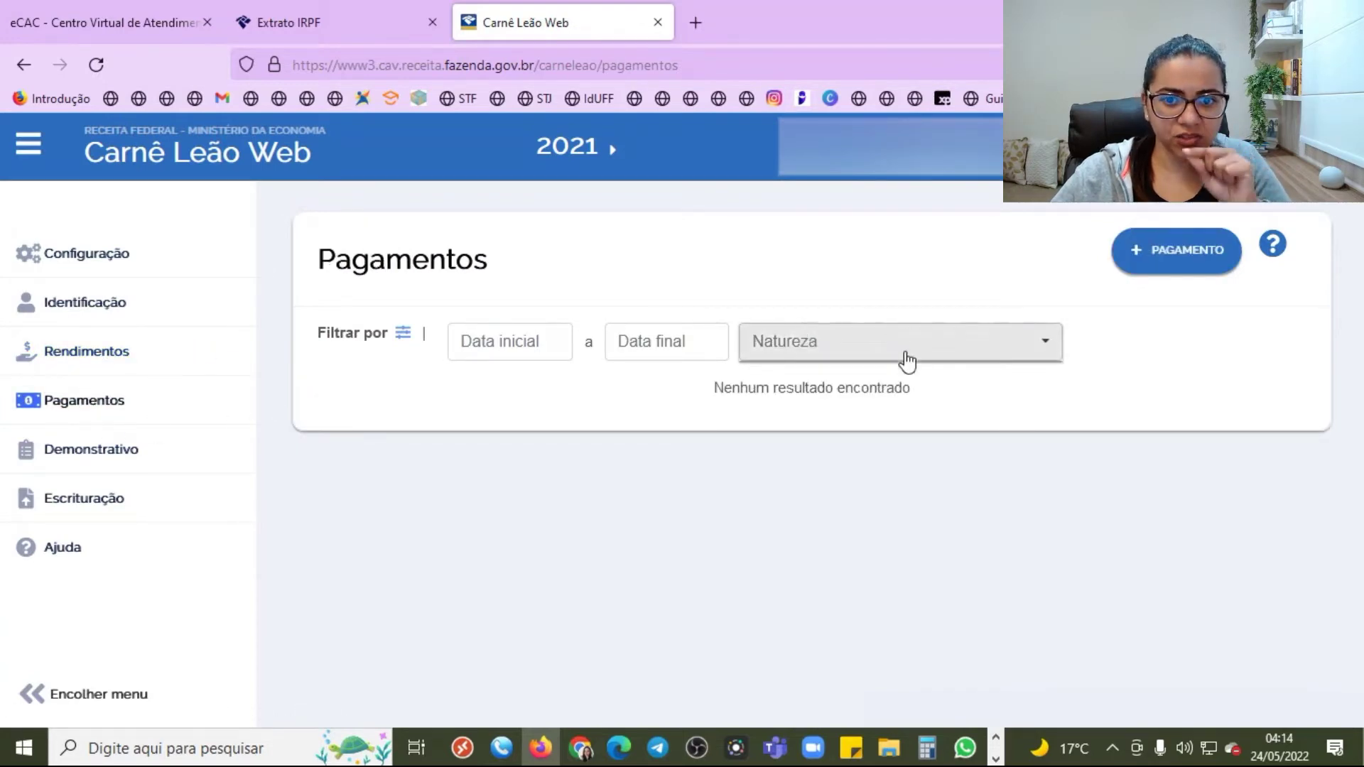
click(1183, 261)
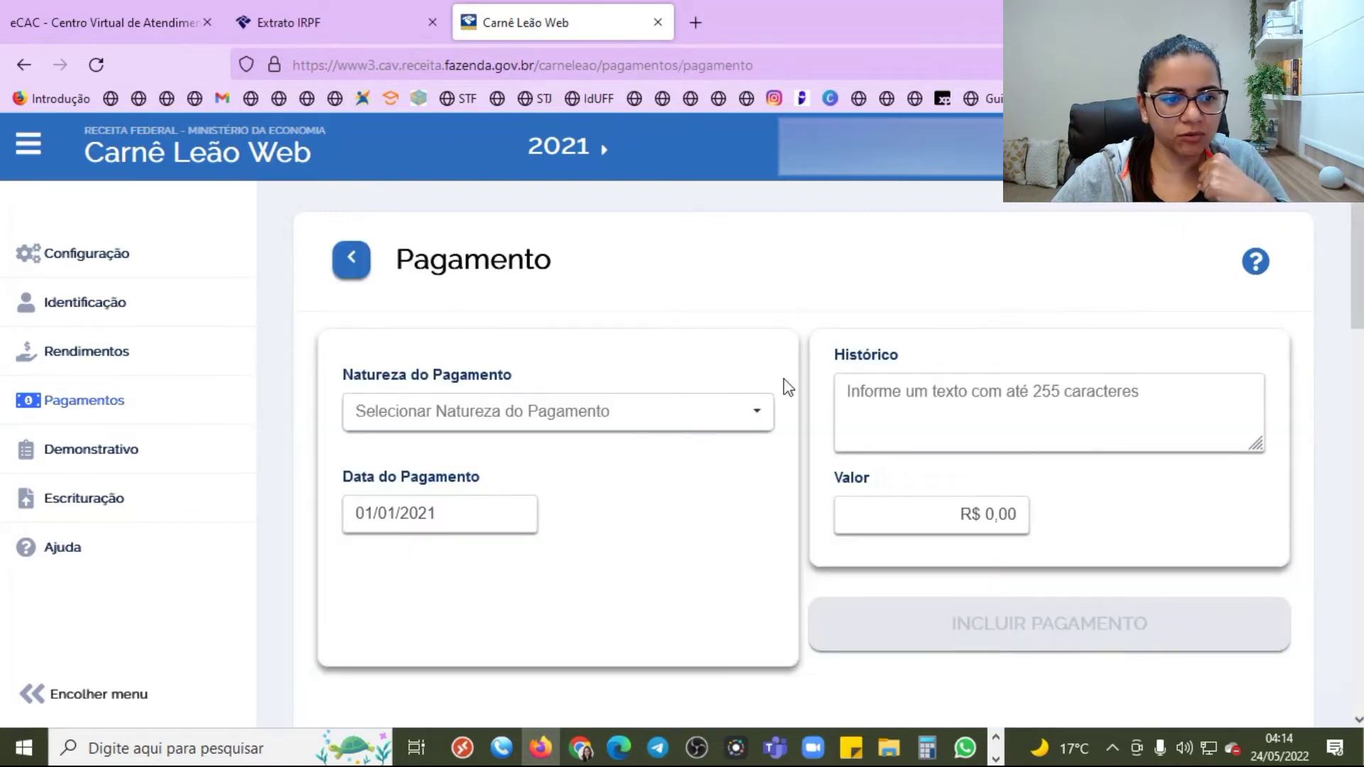
click(561, 412)
click(543, 529)
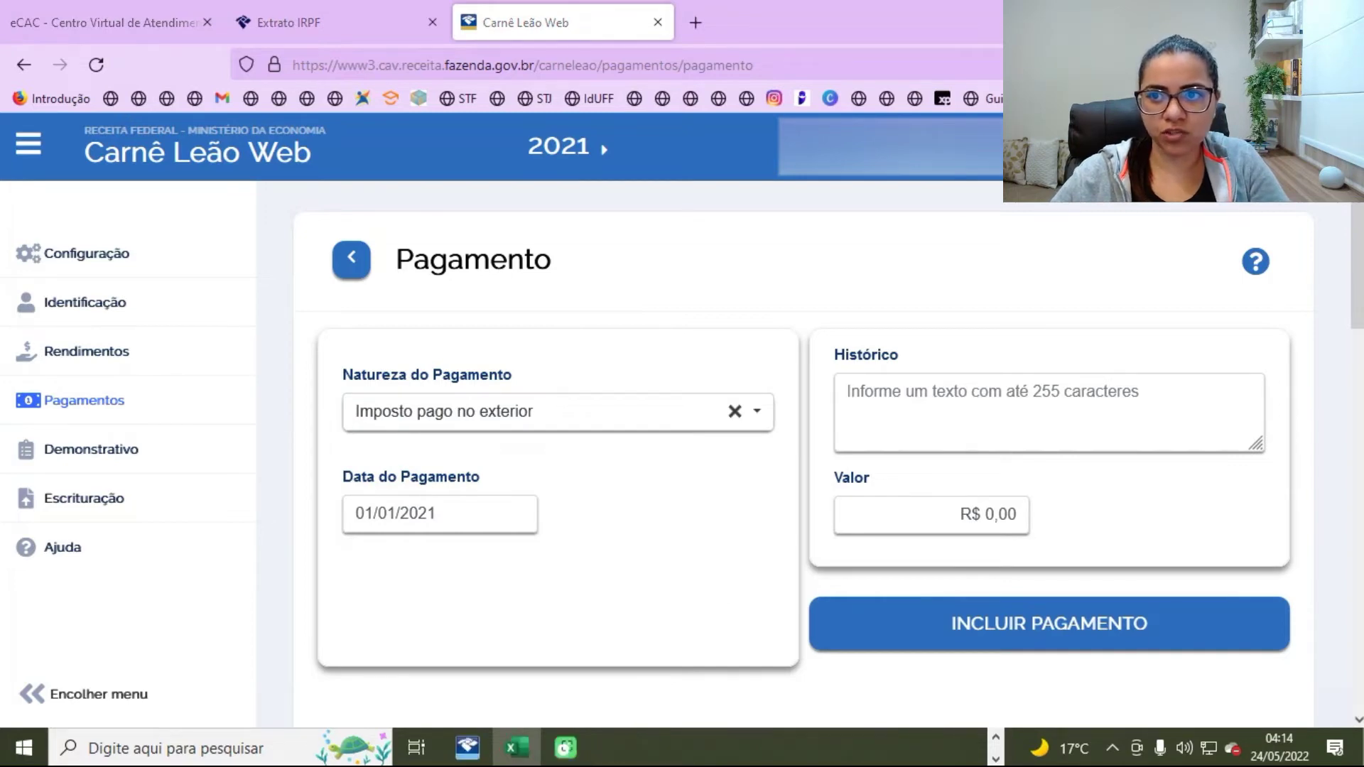
click(478, 517)
text(16/09/2021)
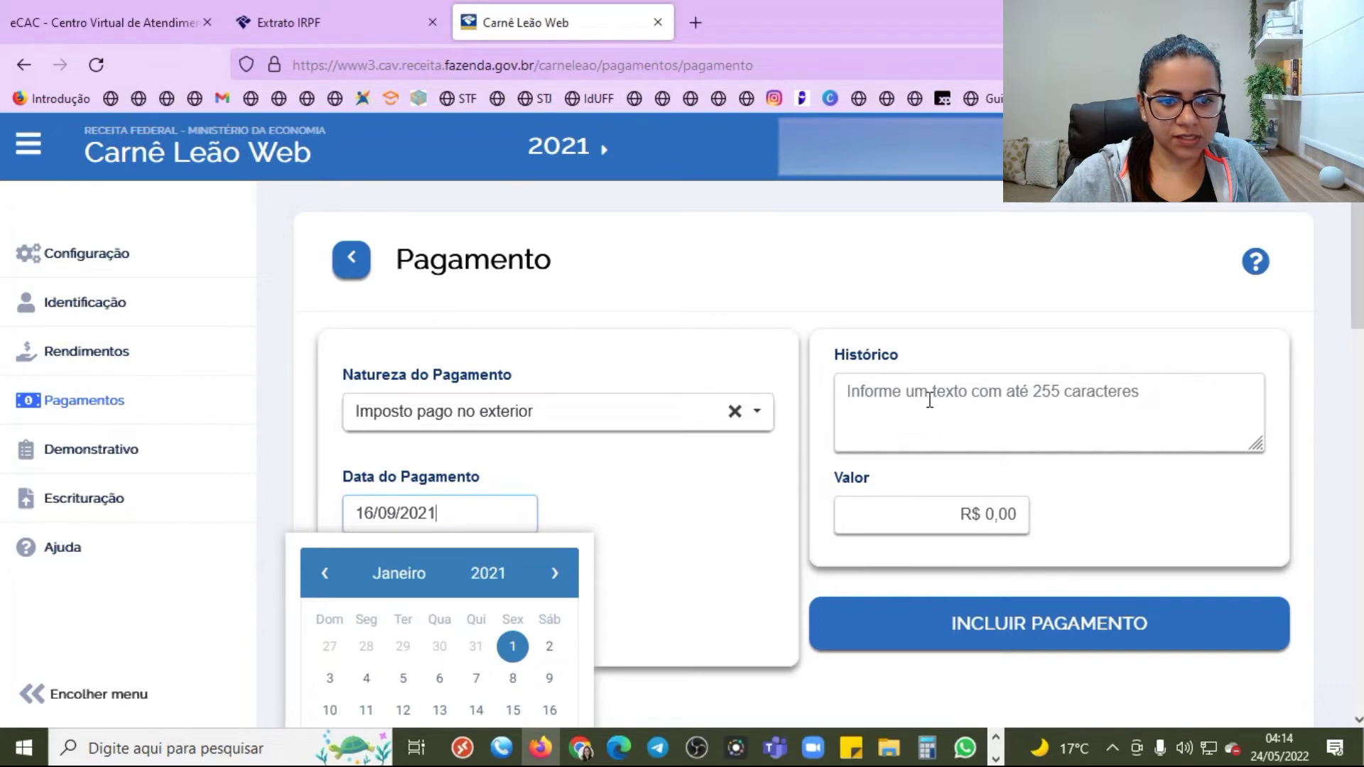
- Fill in the payment's Histórico with "Dividendos retidos - JNJB34 - JOHNSON & JOHNSON"
click(929, 398)
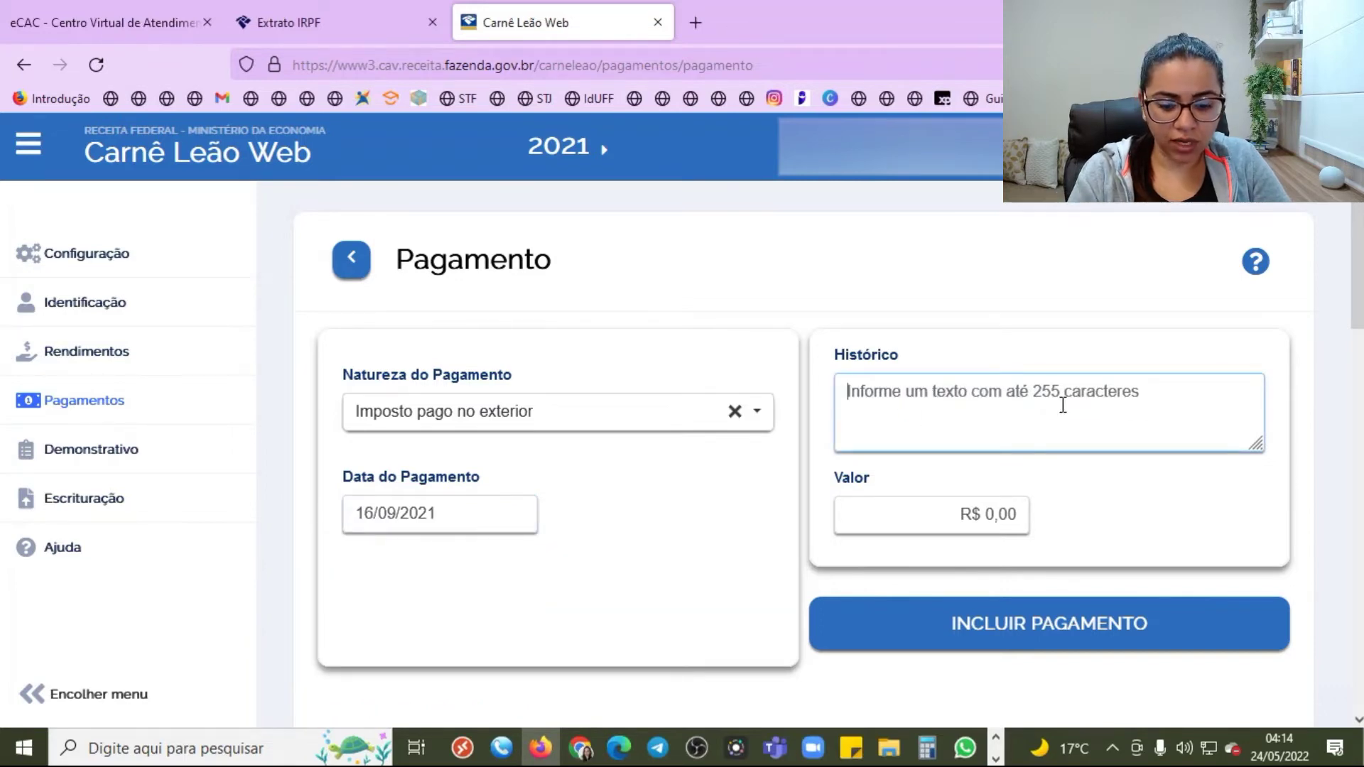
text(Dividendos )
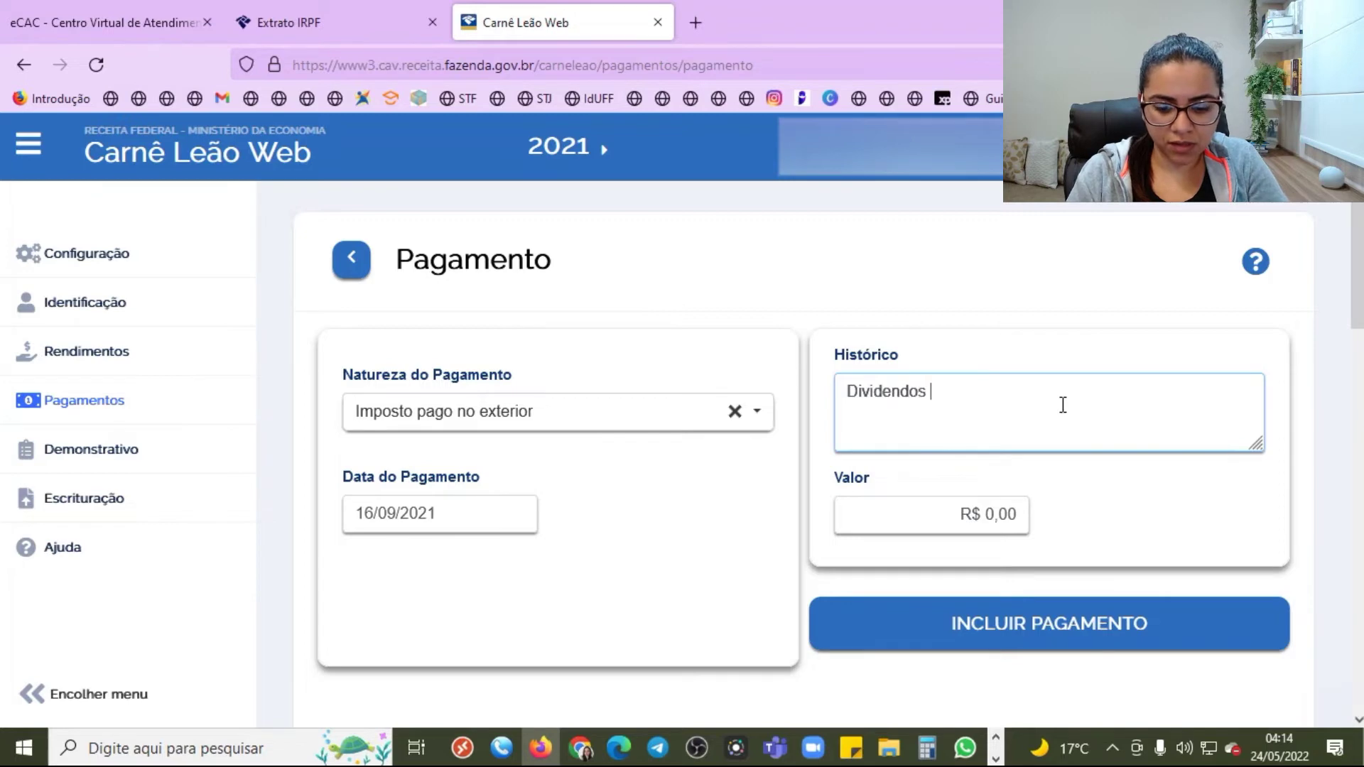
text(retidos -)
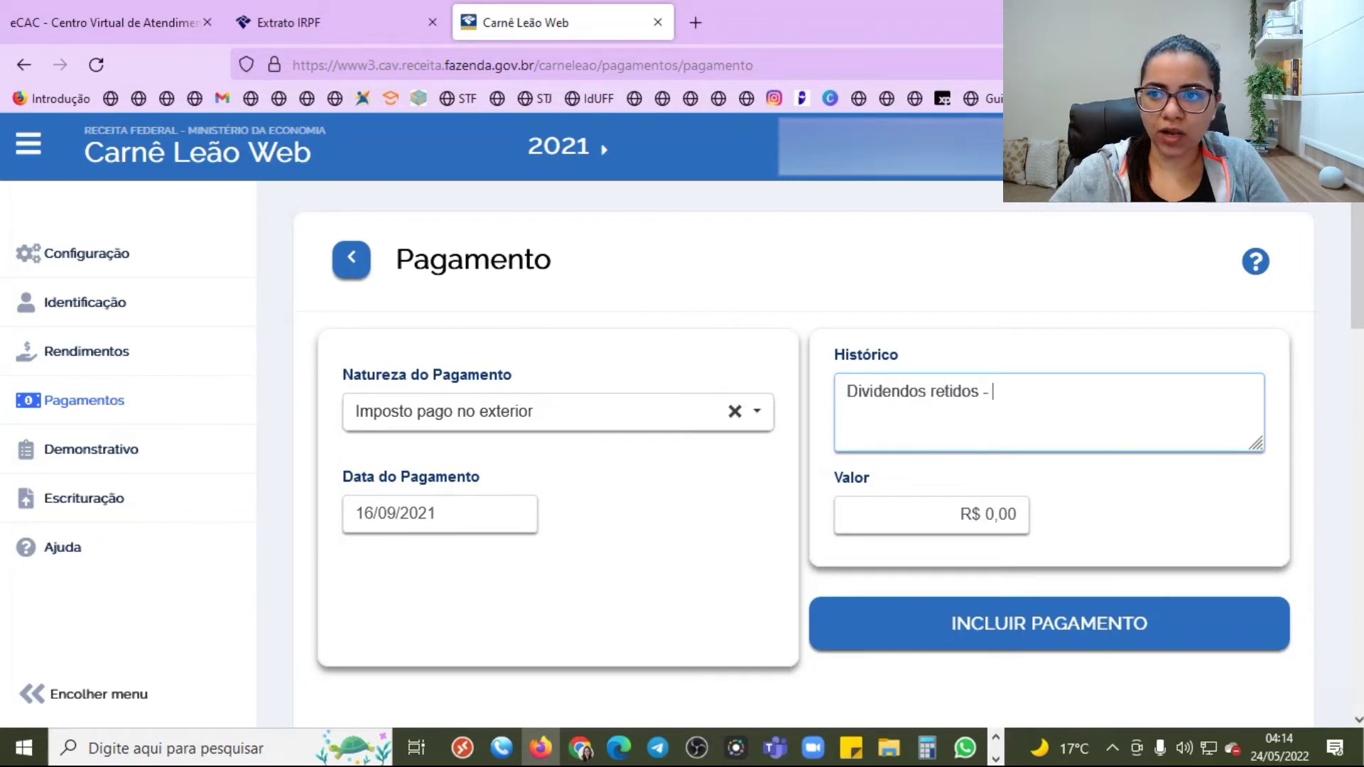
key(ctrl+super+Right)
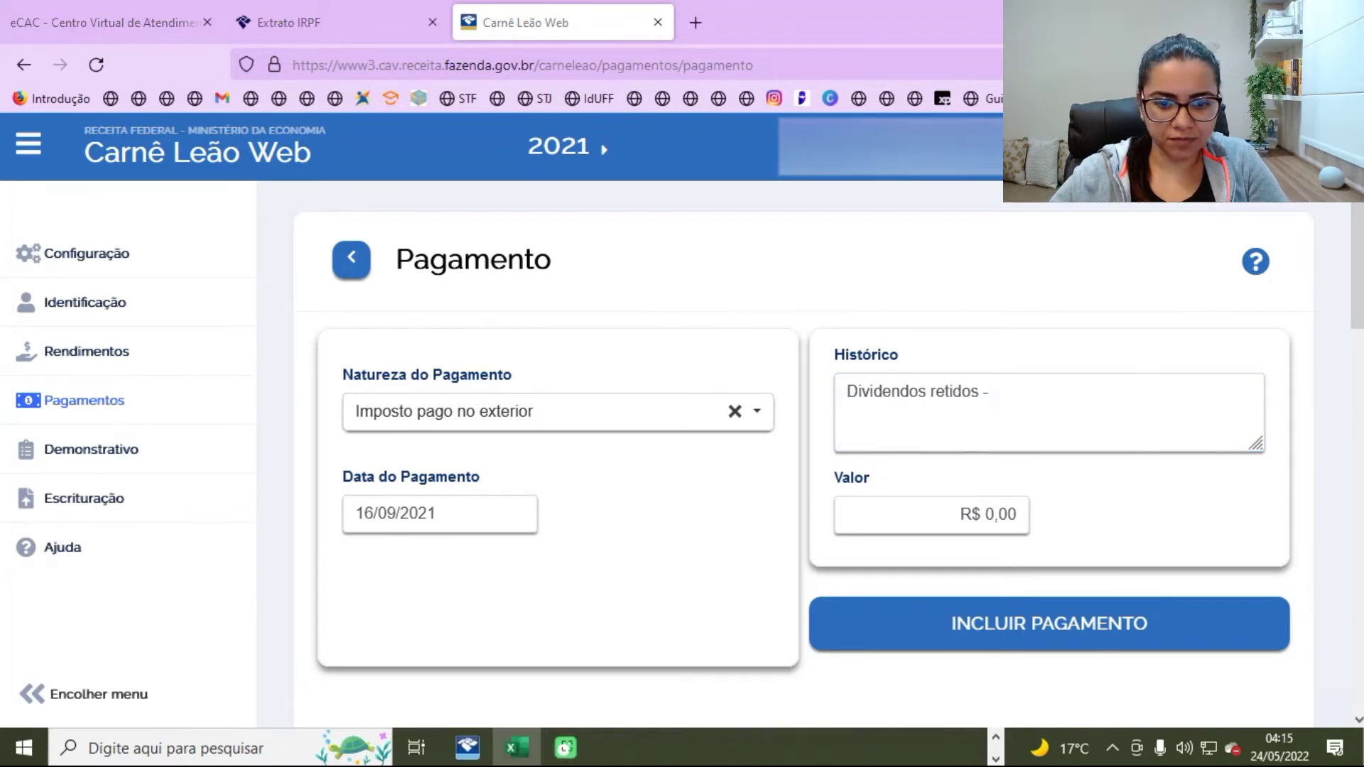
key(ctrl+super+Left)
text(JNJB34 - JOHNSON & JOHNSON)
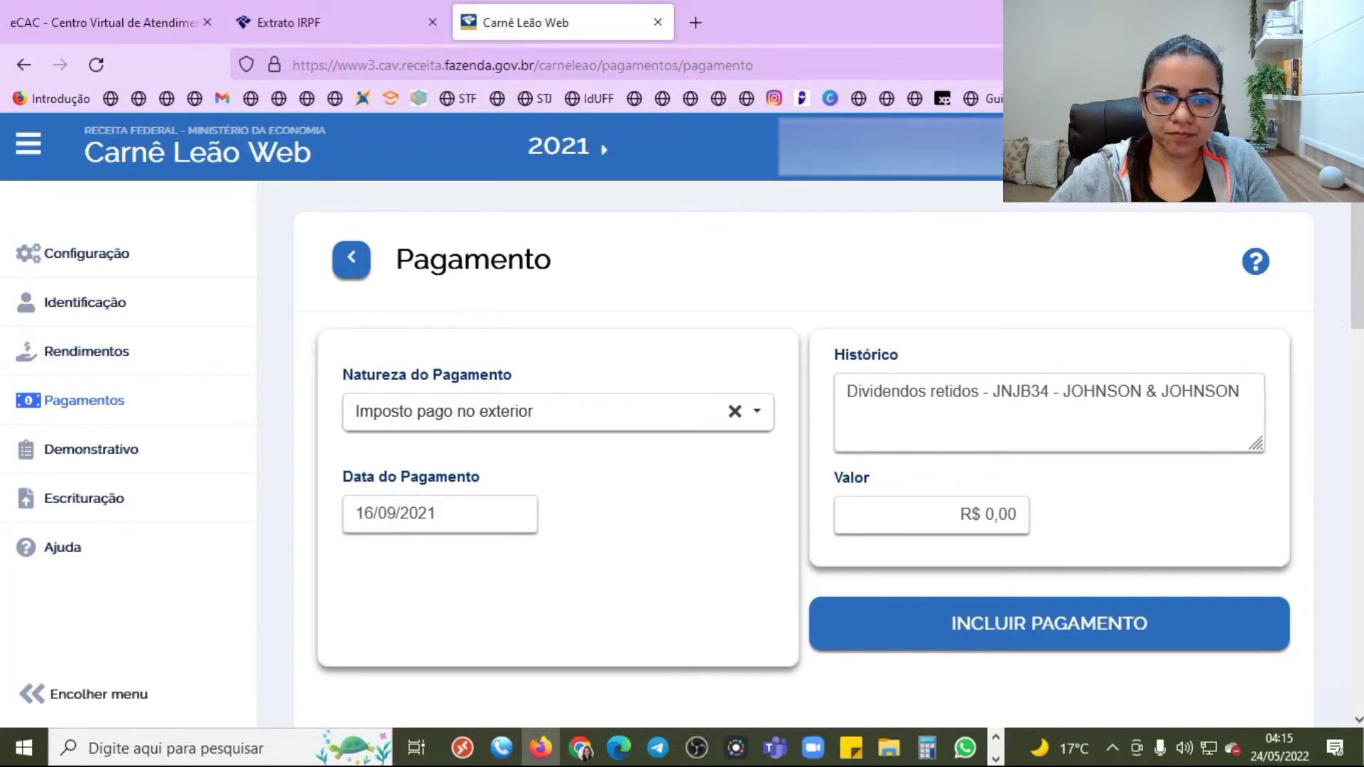
- Include the payment with the SETEMBRO Dividendos retidos amount of R$ 3,18 from the workbook, and review the annual Demonstrativo
key(ctrl+super+Right)
scroll(815, 441, down, 1)
click(810, 420)
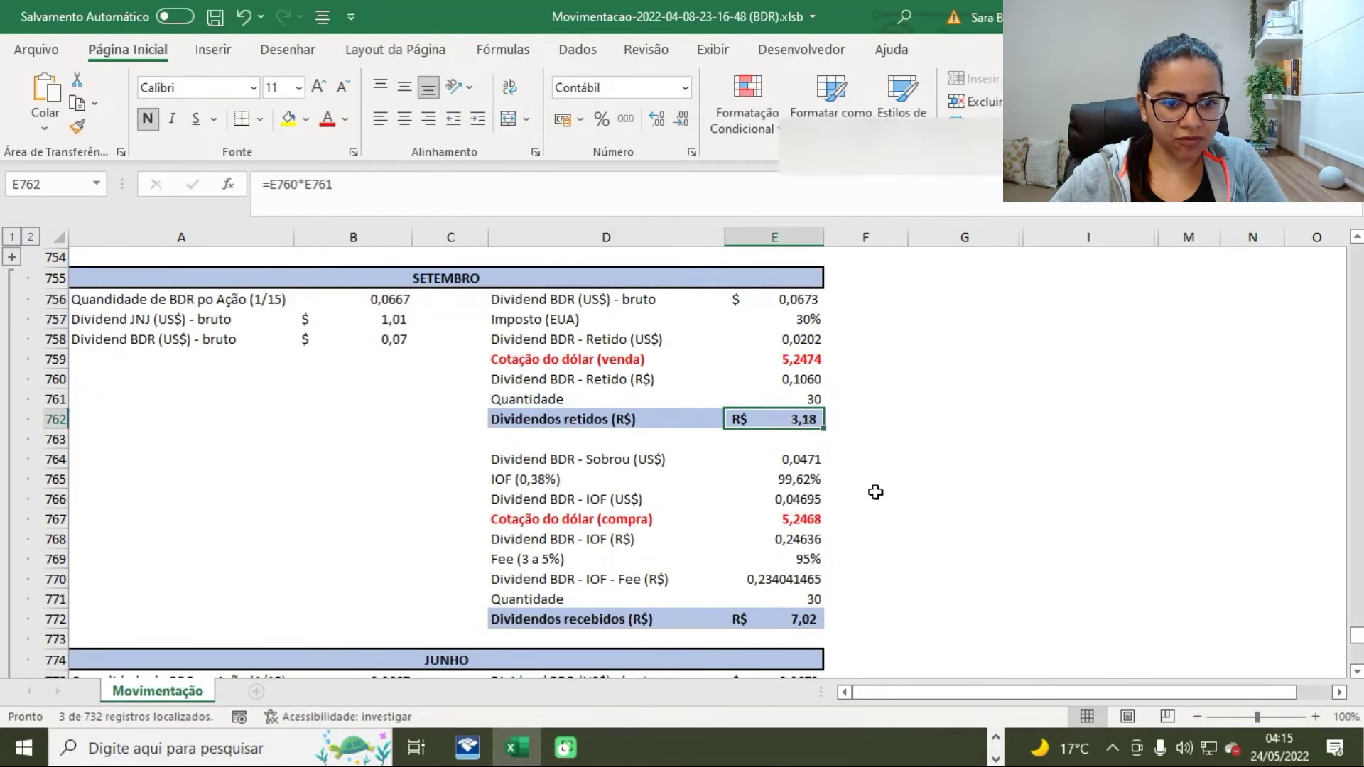
key(ctrl+super+Left)
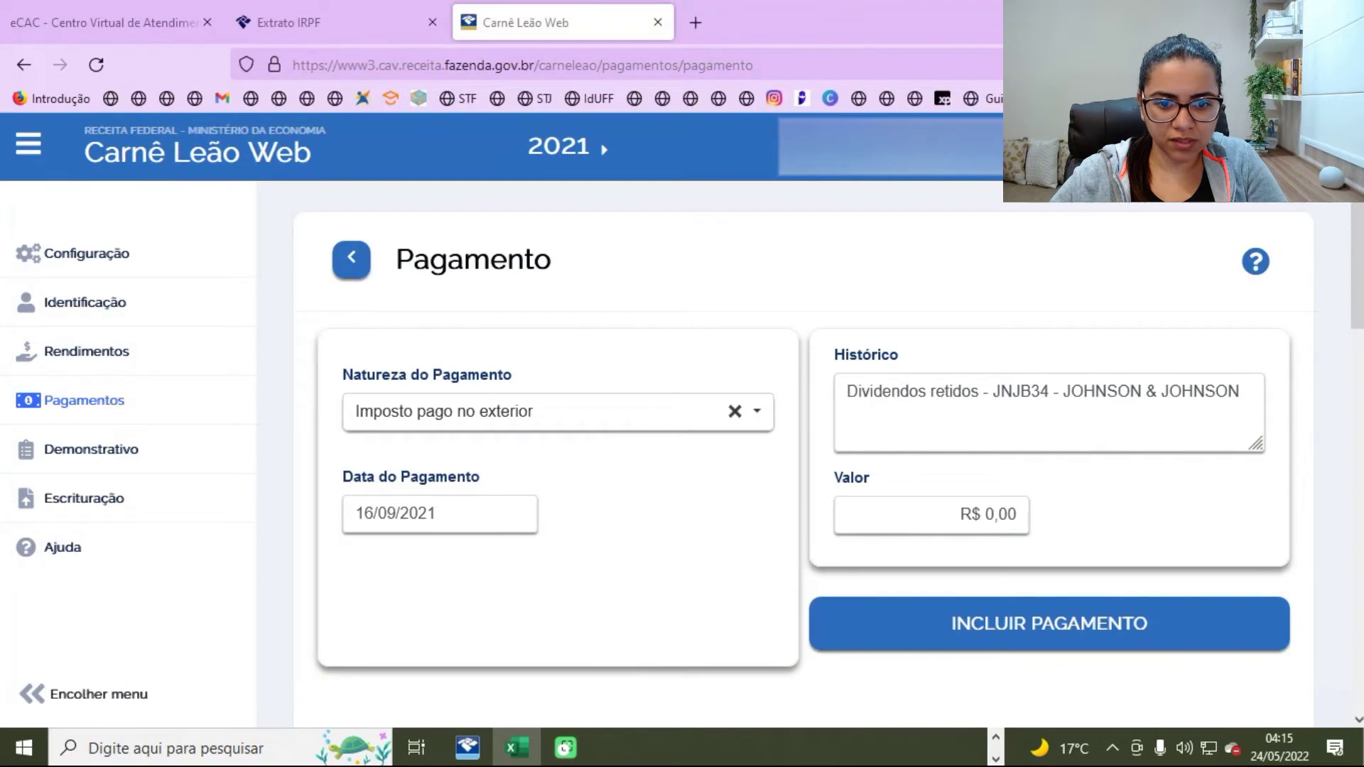
click(945, 513)
text(3,18)
click(1060, 625)
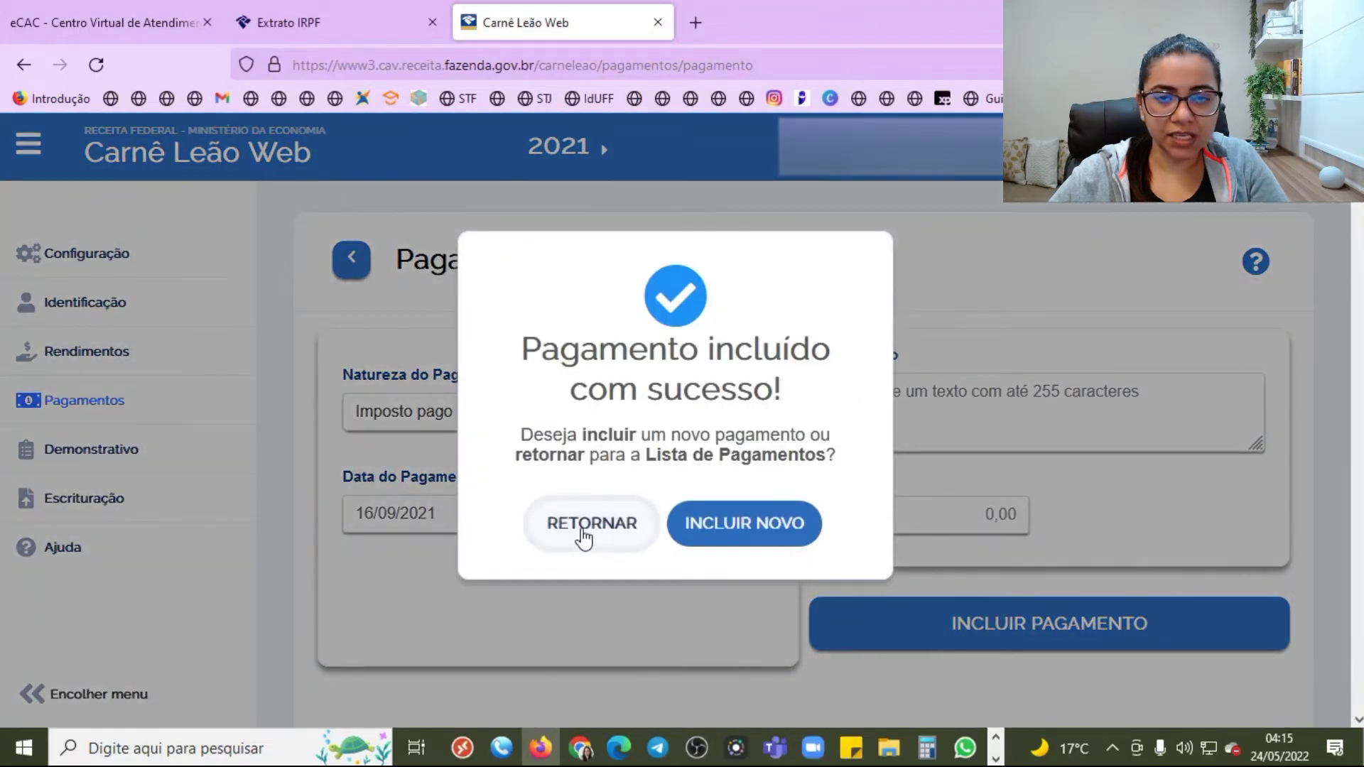
click(584, 530)
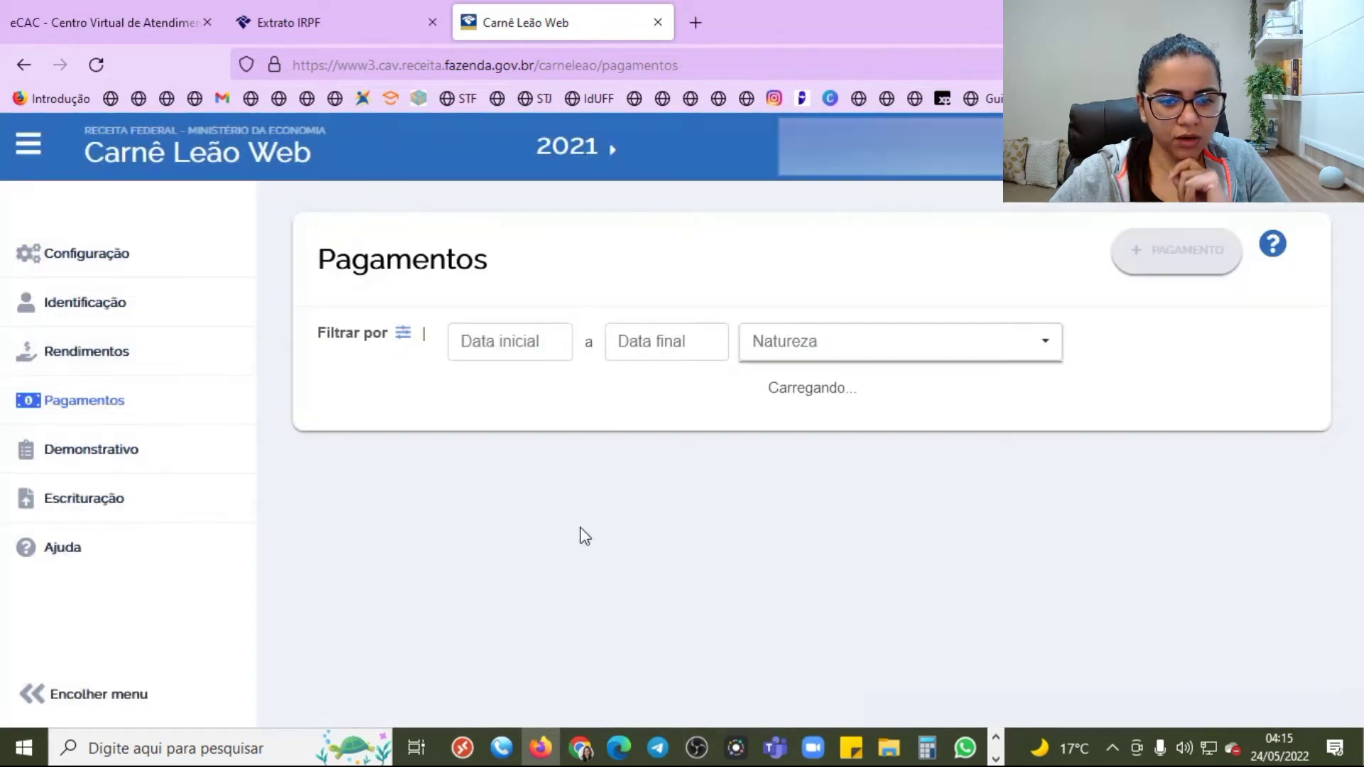
click(98, 460)
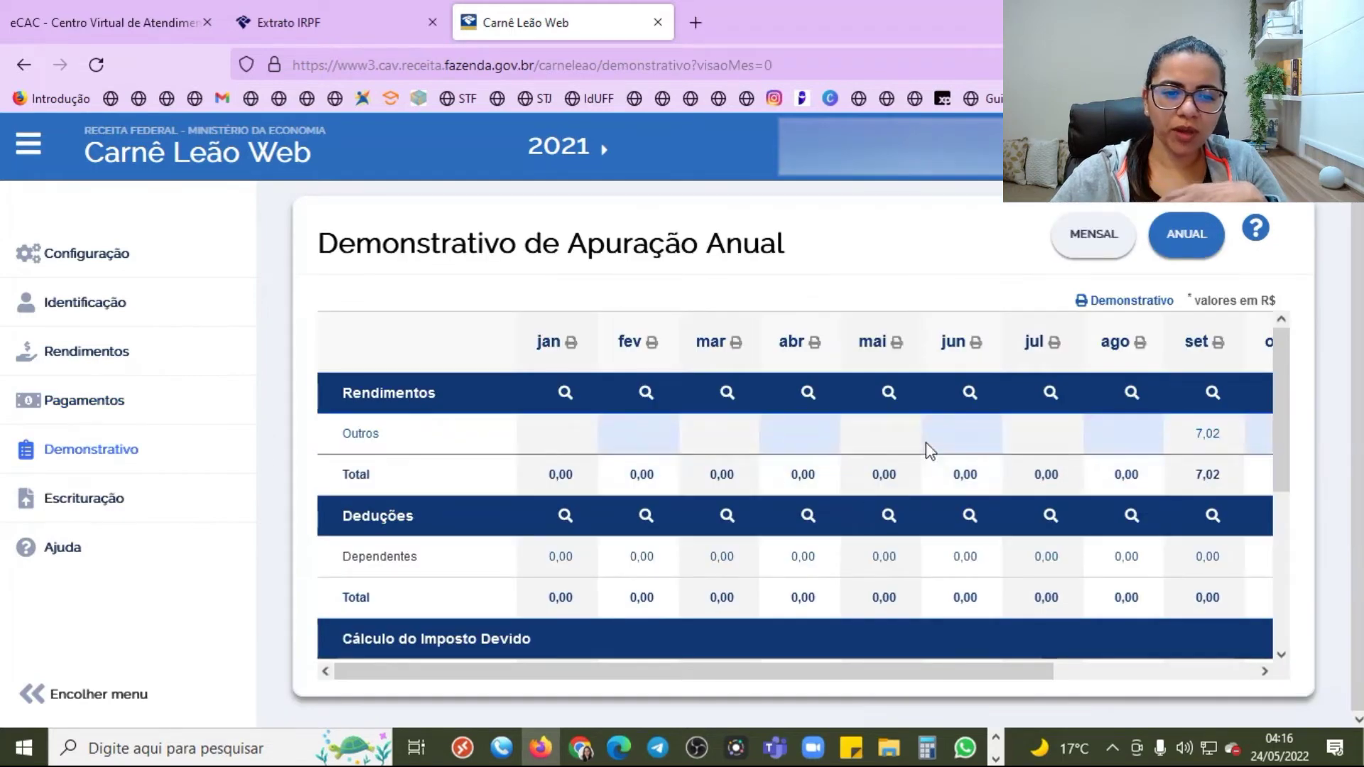
scroll(781, 476, down, 4)
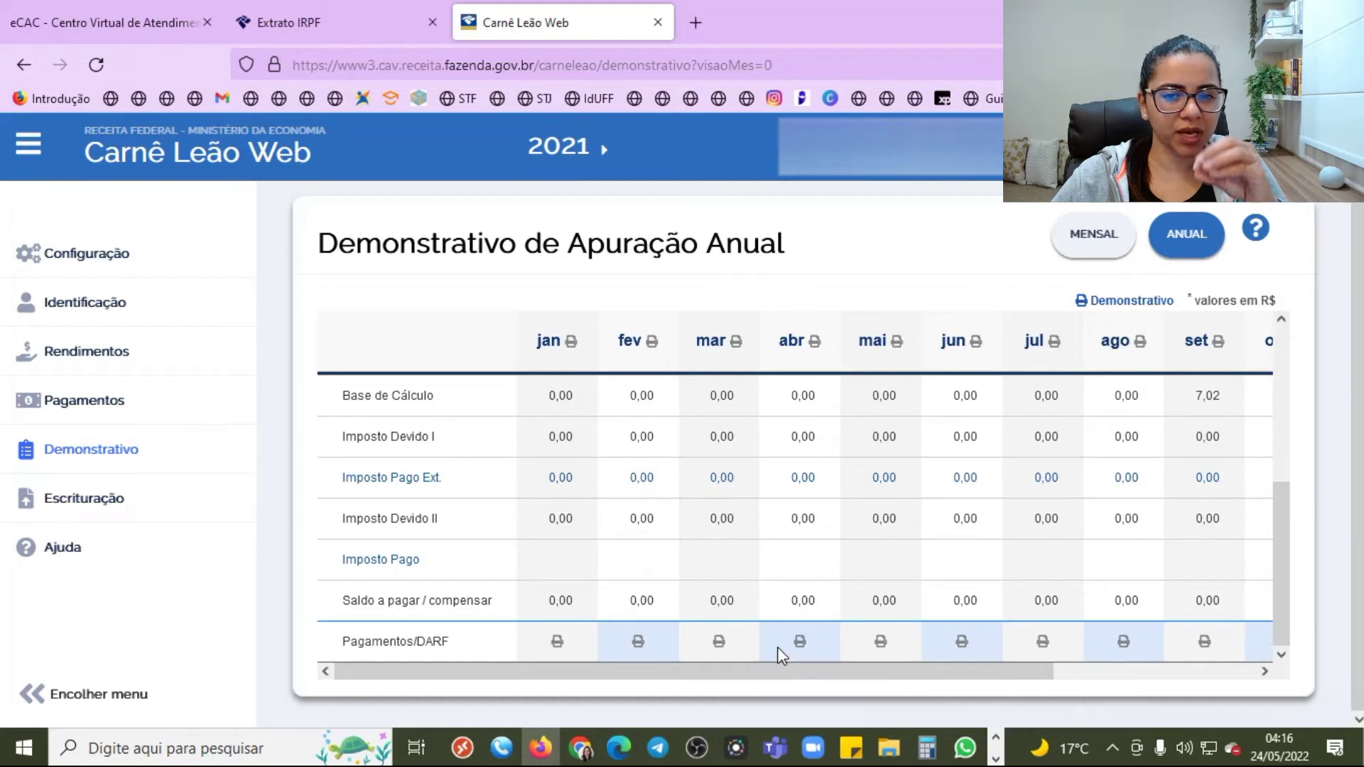
- Start a new entry in Rendimentos with the nature Outros, received from Exterior
click(99, 361)
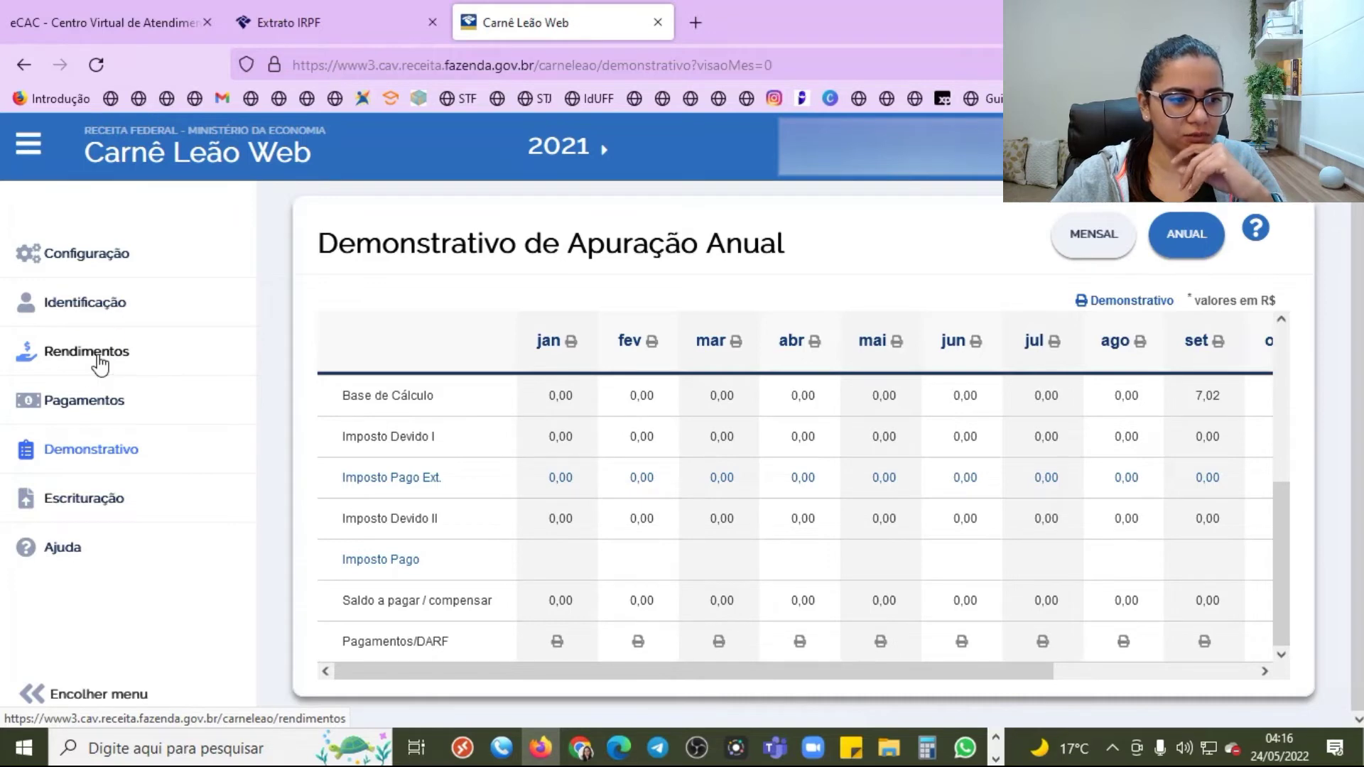
click(1157, 269)
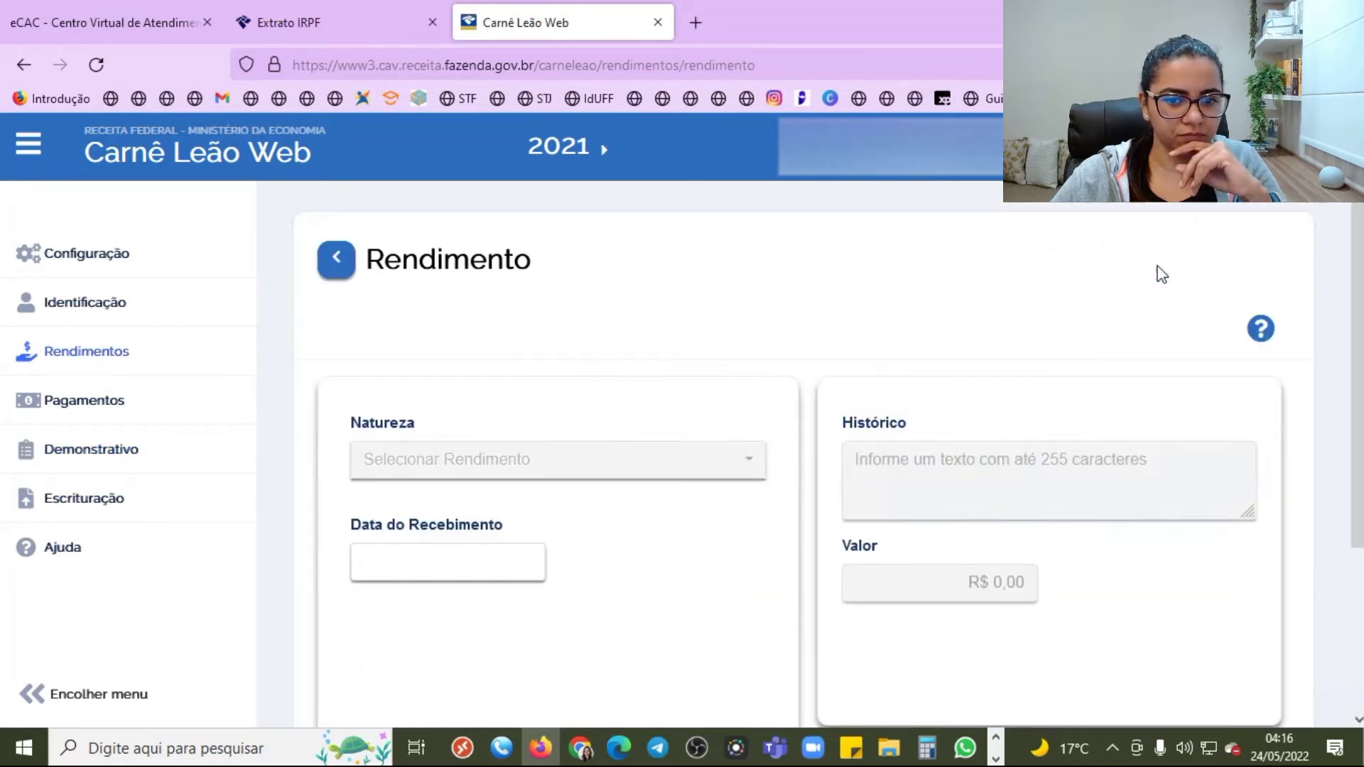
click(435, 465)
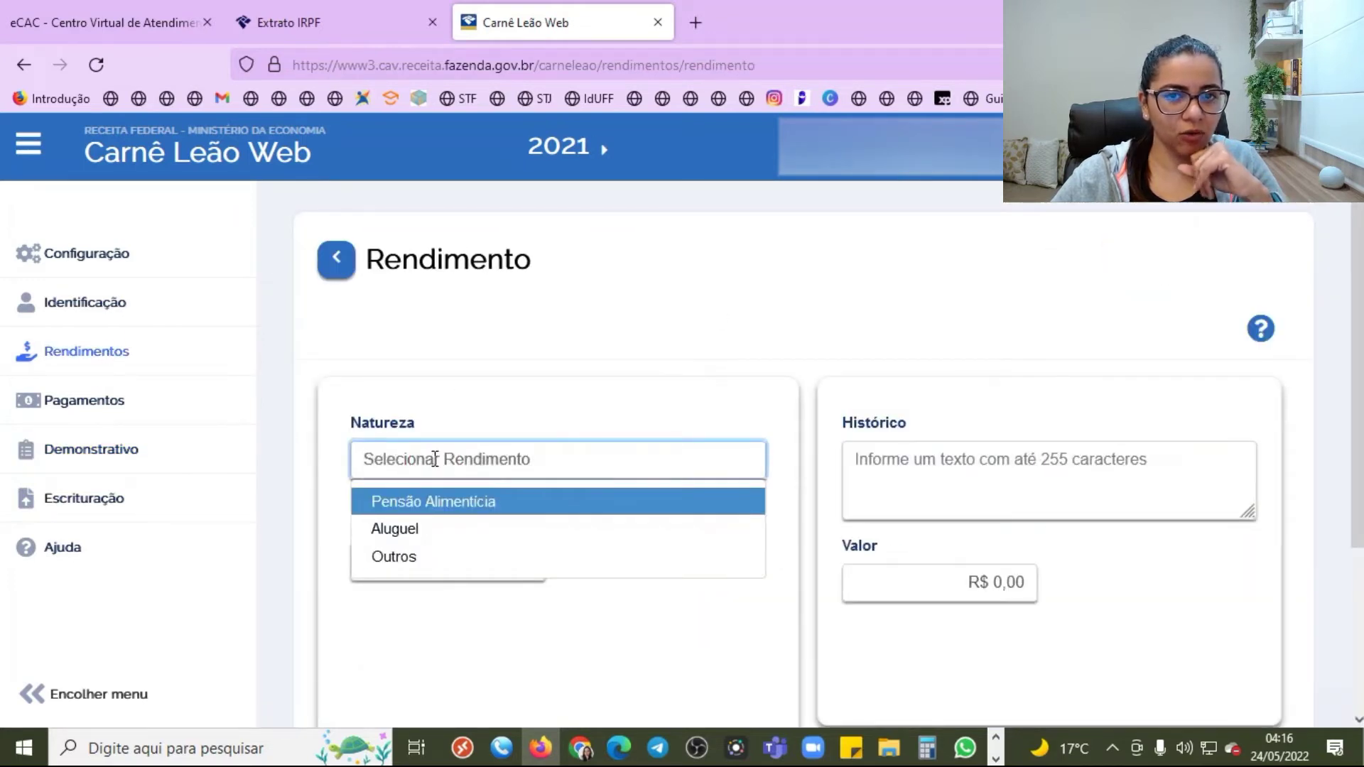
click(410, 557)
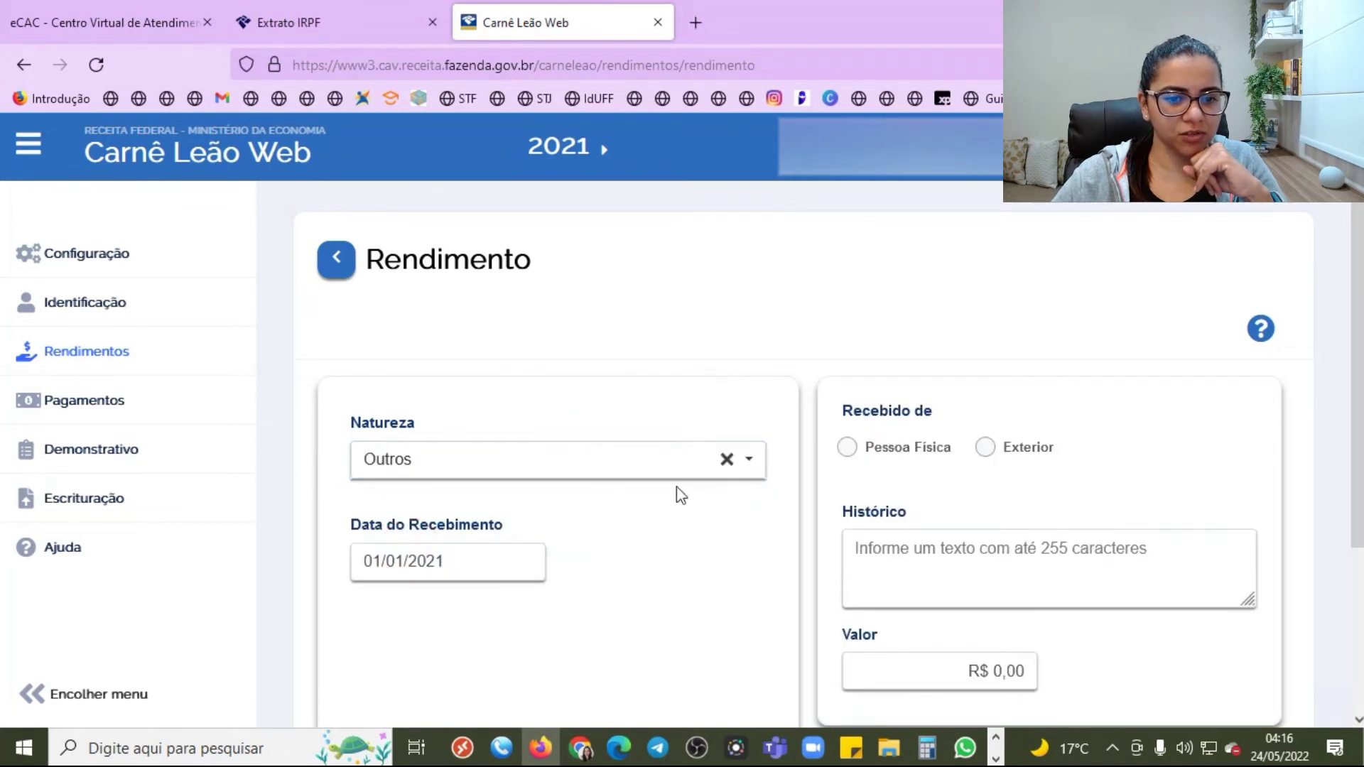
click(985, 445)
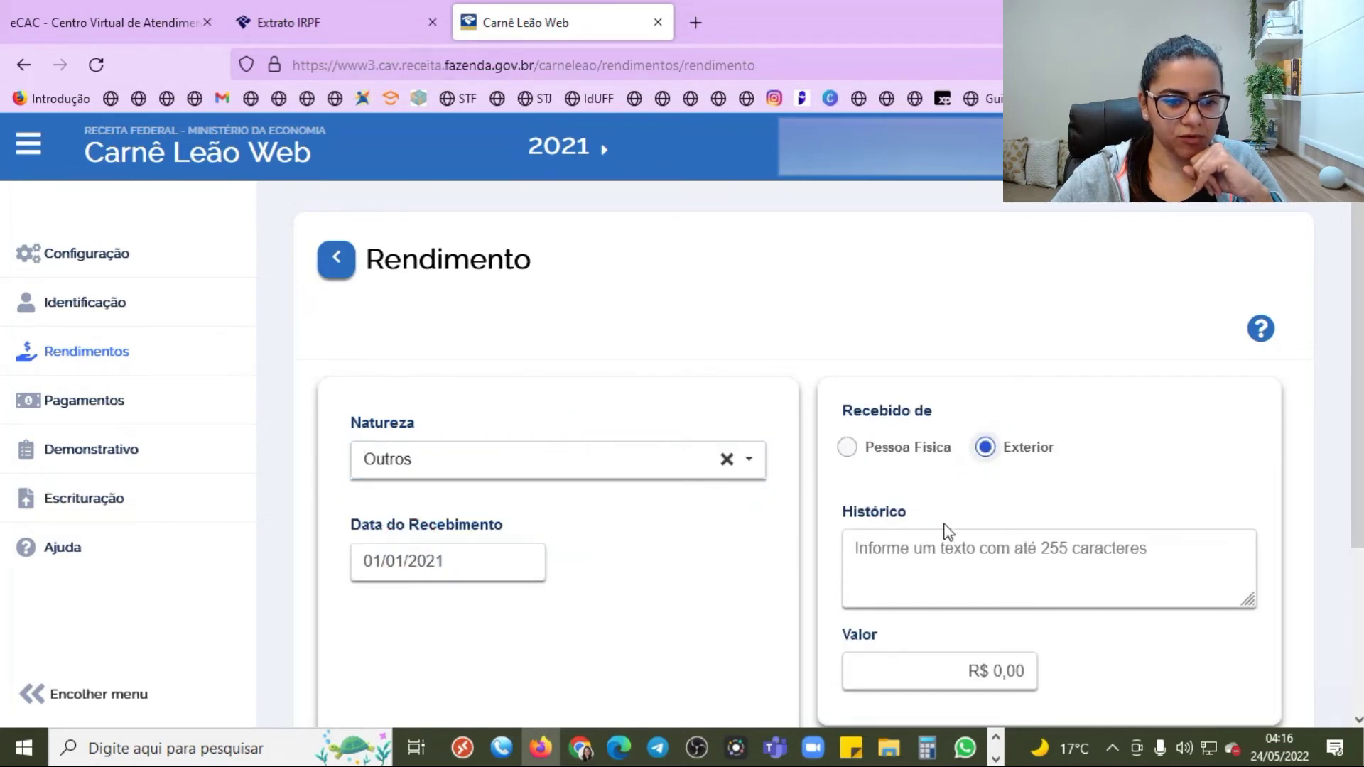
- Fill in the Histórico XXXX, receipt date 01/09/2021 and Valor R$ 2.000,00, then include the income and return to the list
click(896, 556)
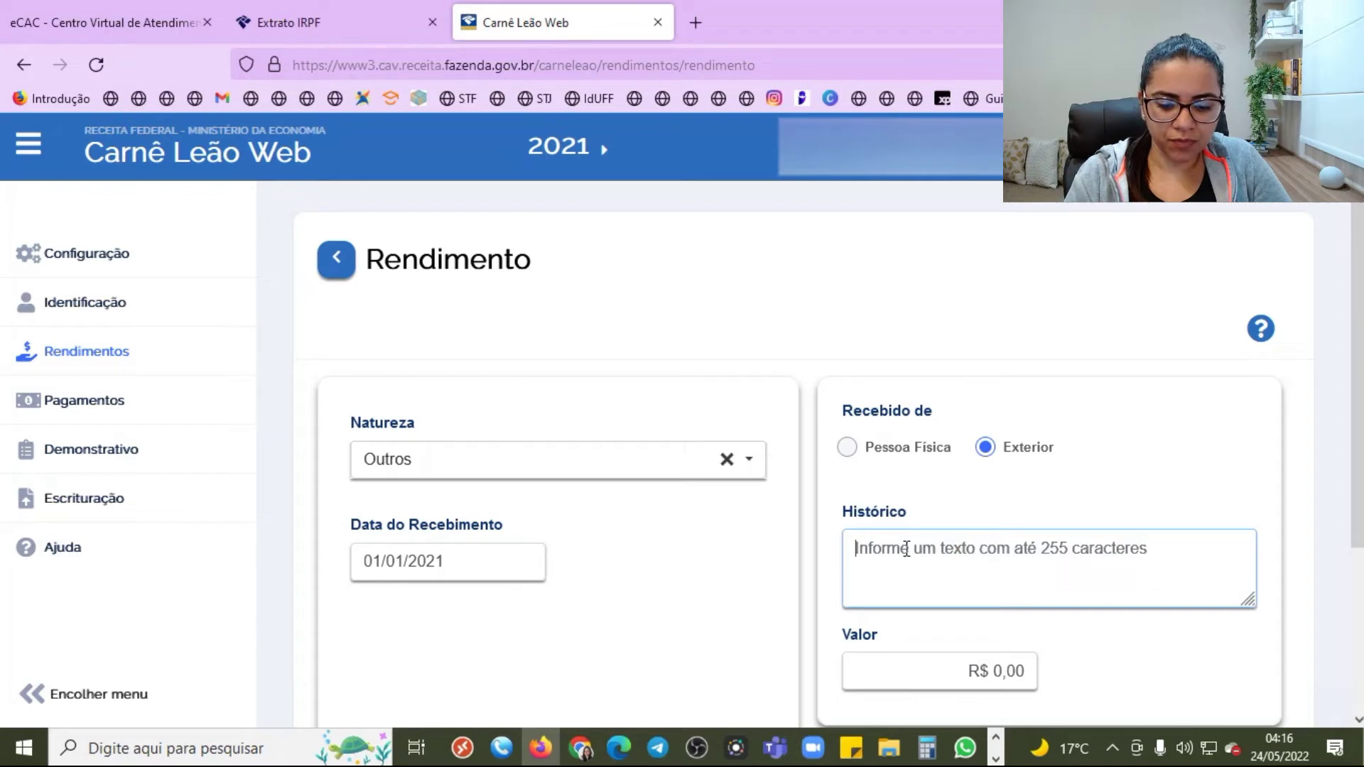
text(XXXX)
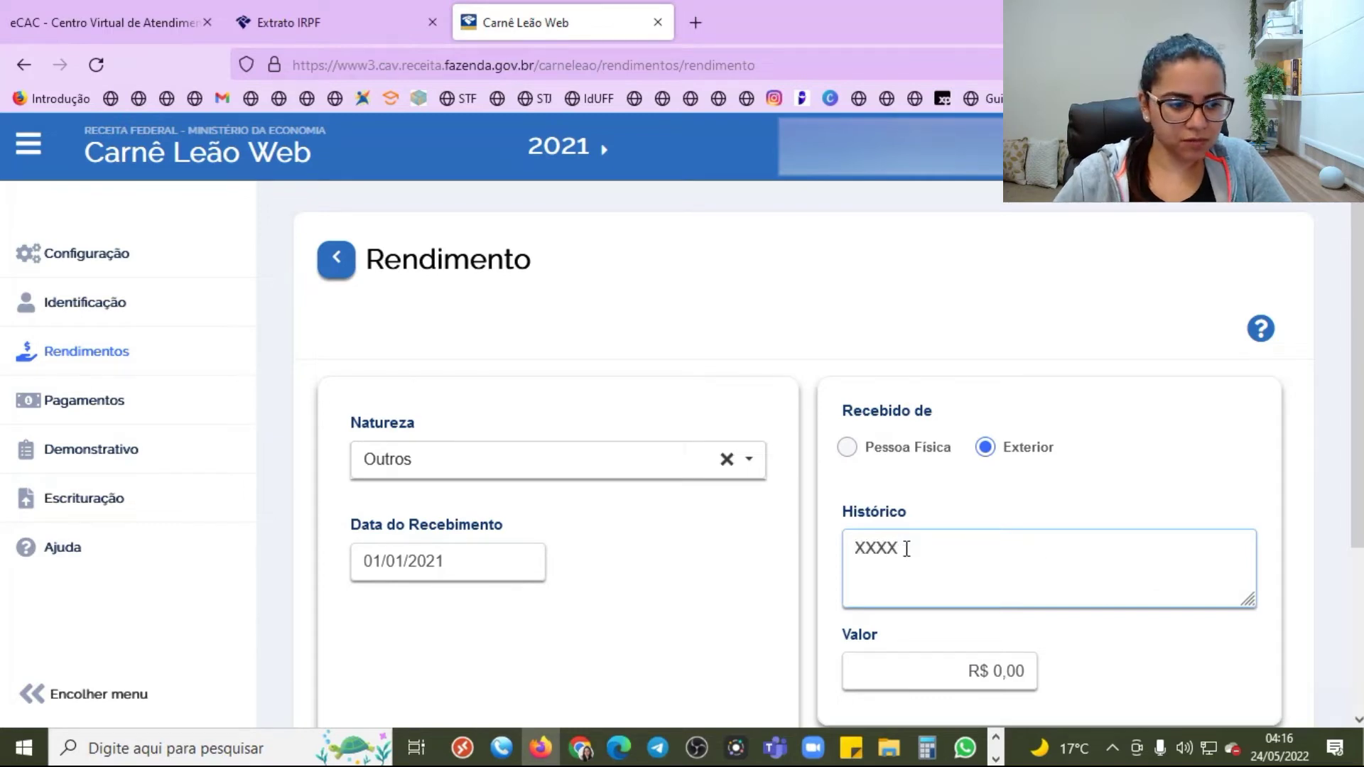
scroll(466, 427, down, 3)
click(402, 357)
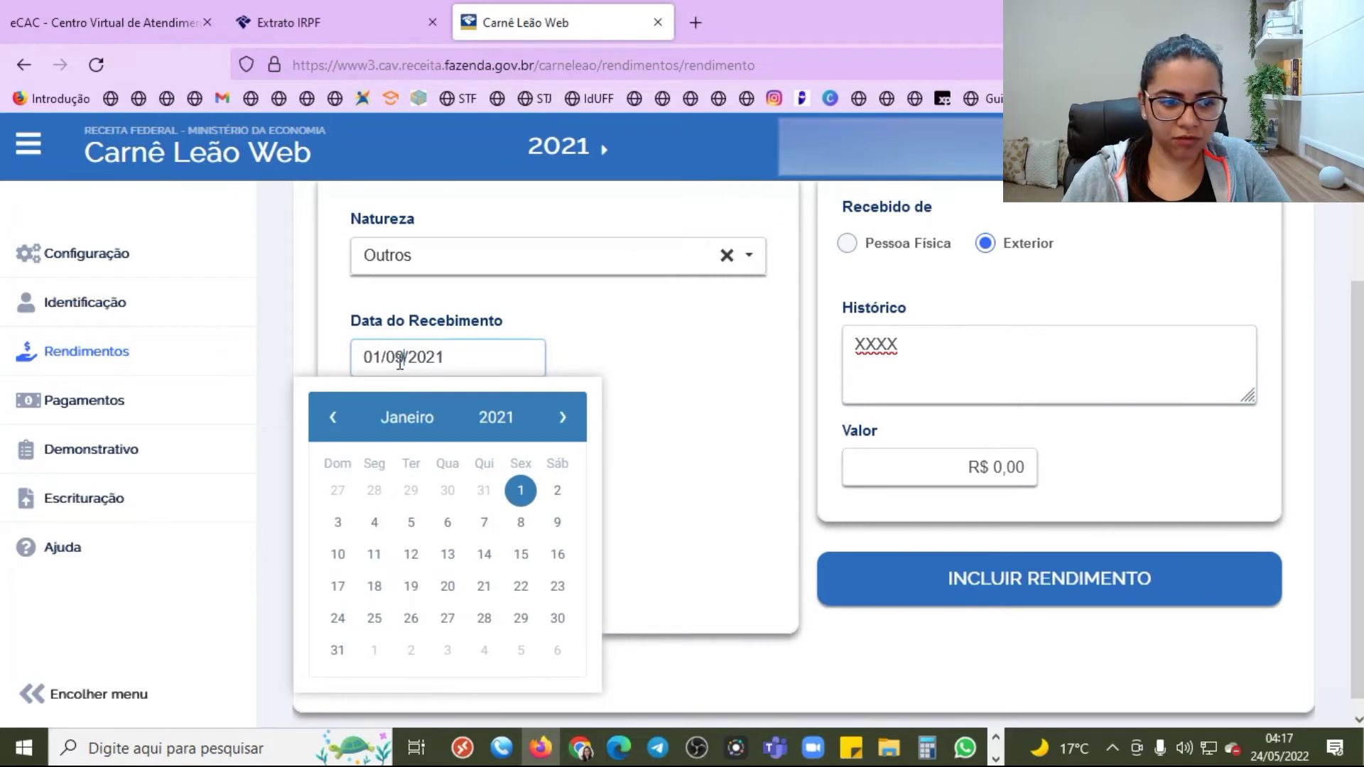
click(959, 467)
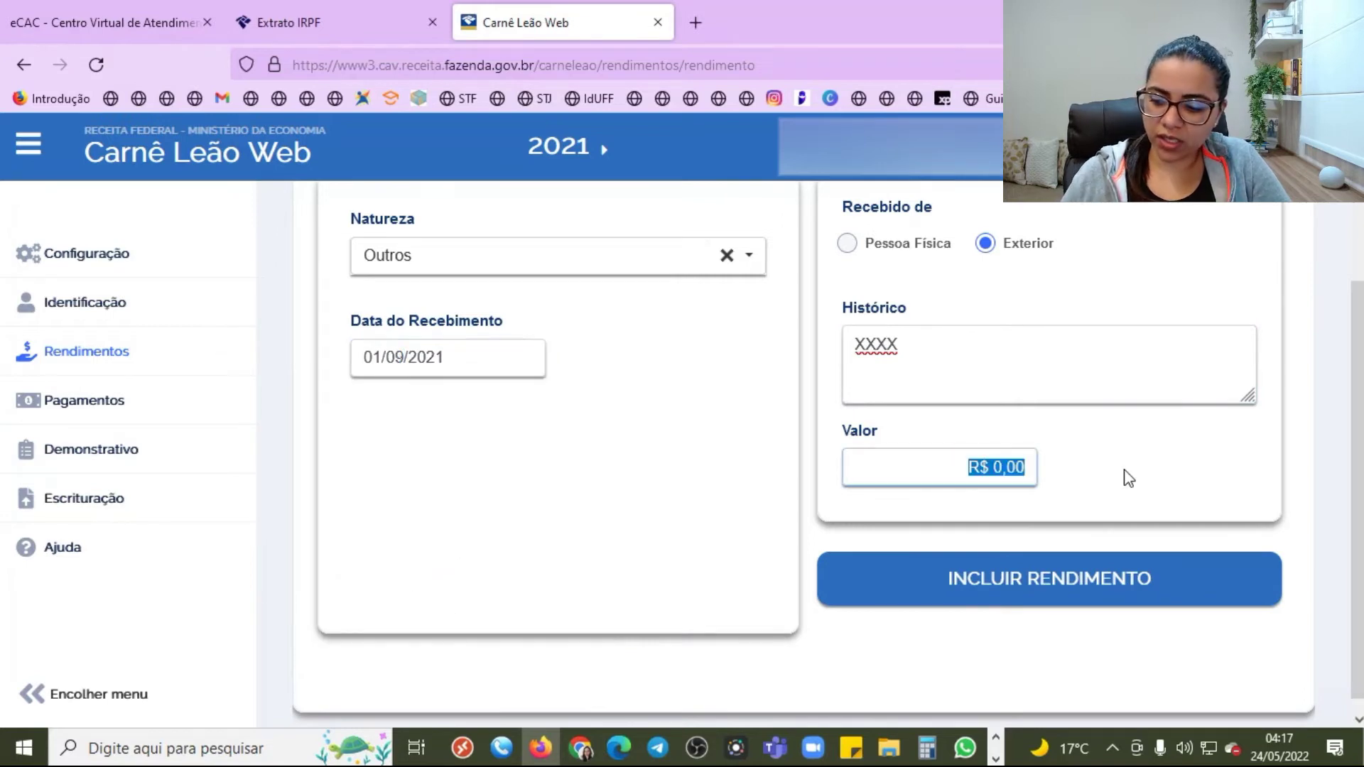
text(2000000)
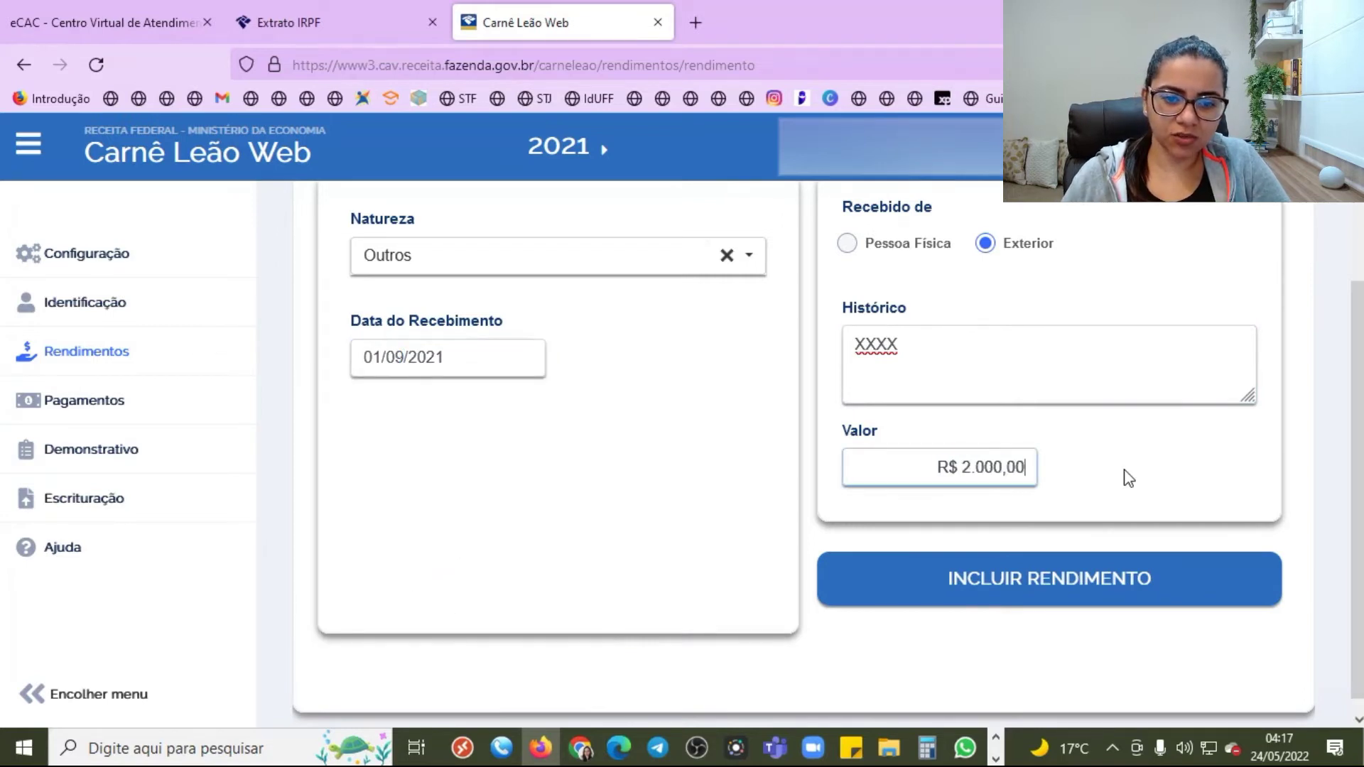
key(BackSpace)
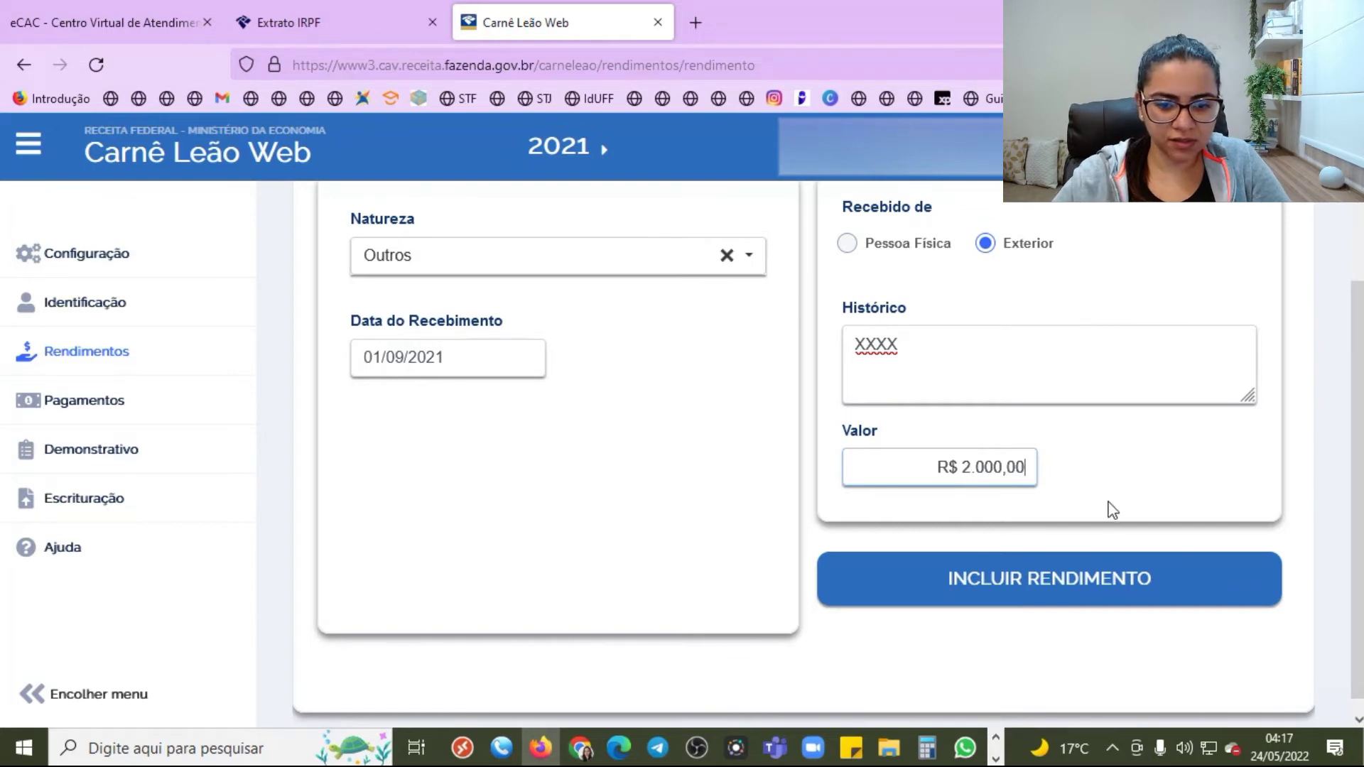
click(1075, 587)
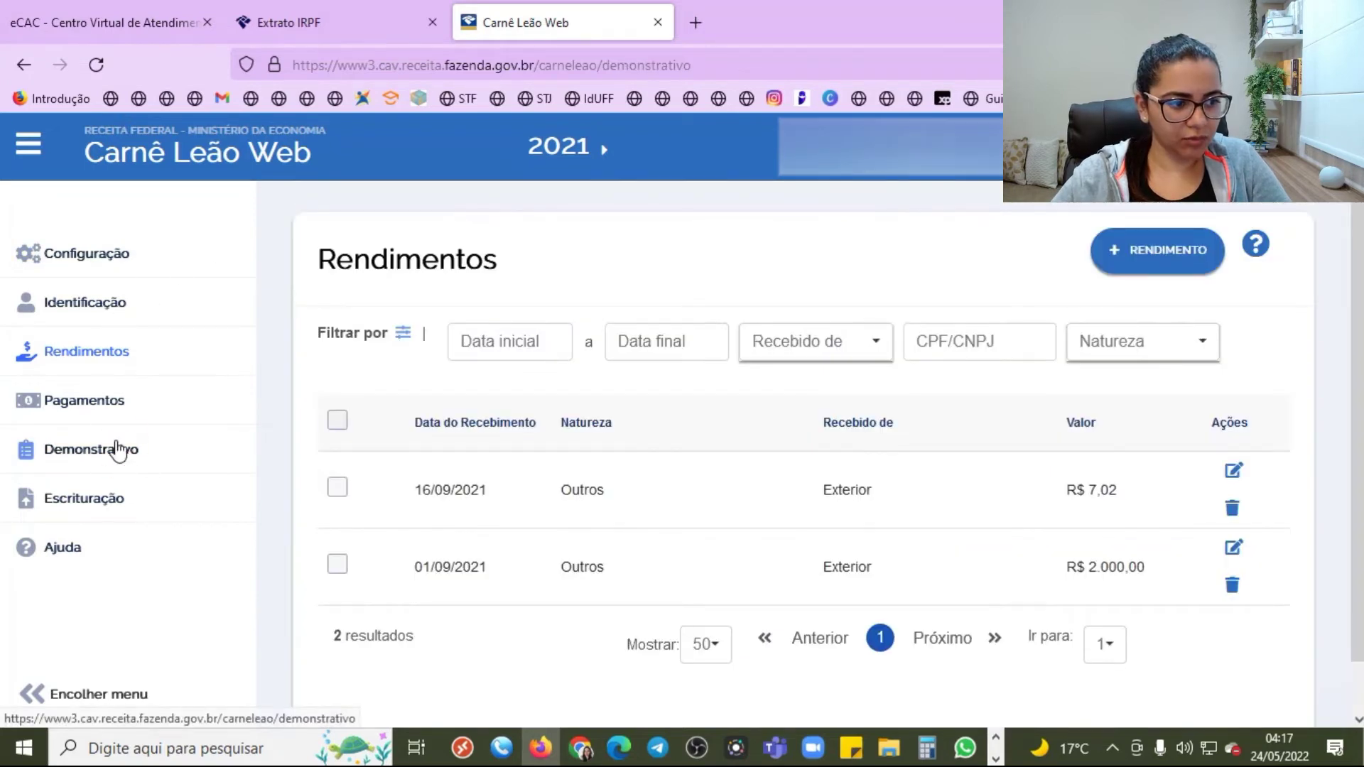
- Examine September's income, tax due, foreign tax paid and balance in the annual Demonstrativo
click(121, 448)
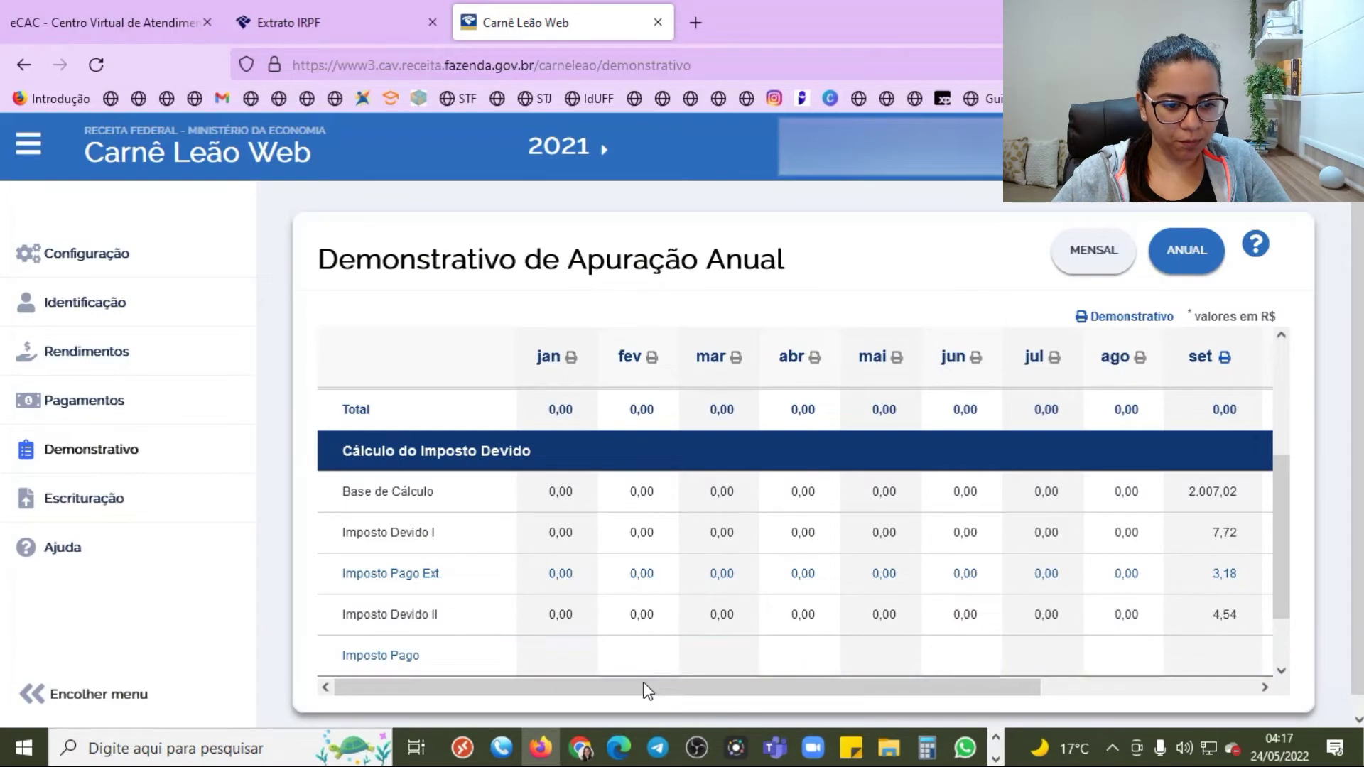
drag(643, 686, 815, 697)
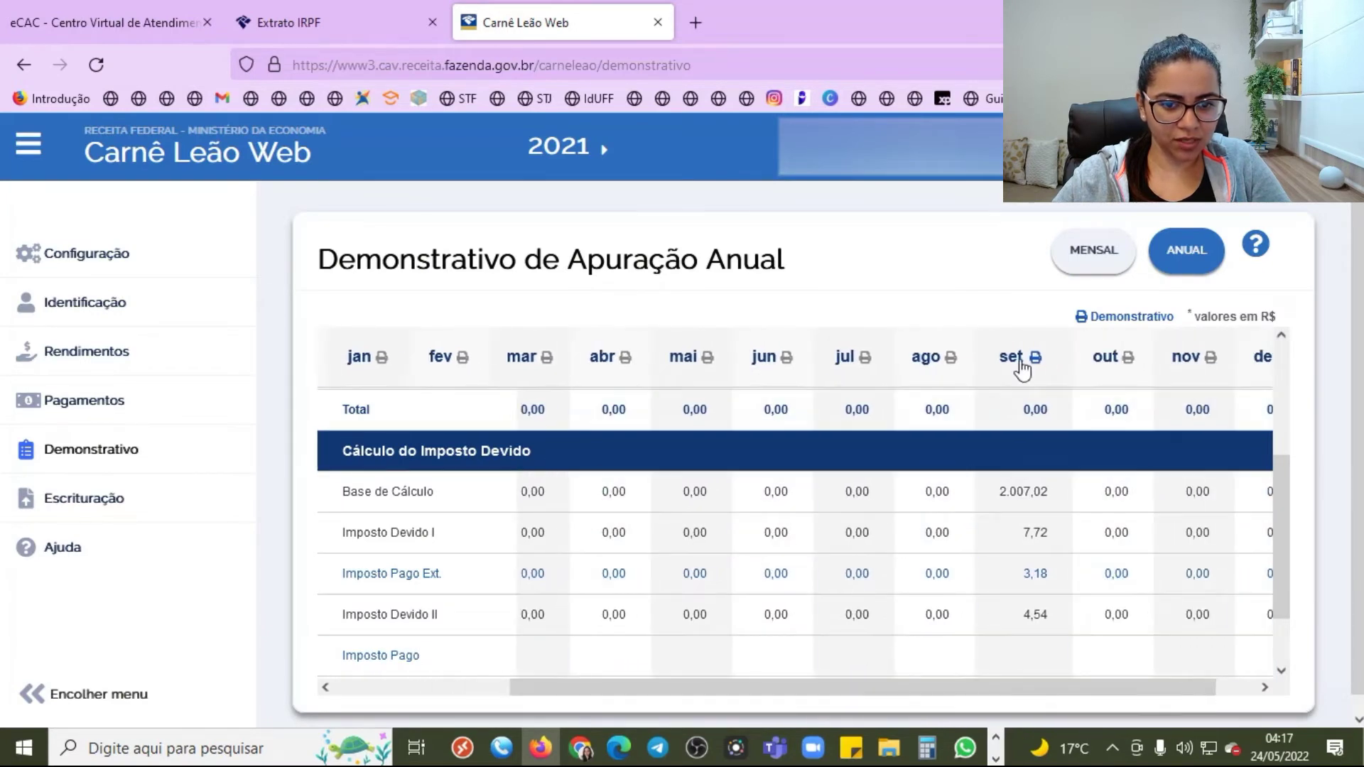
scroll(1060, 503, up, 3)
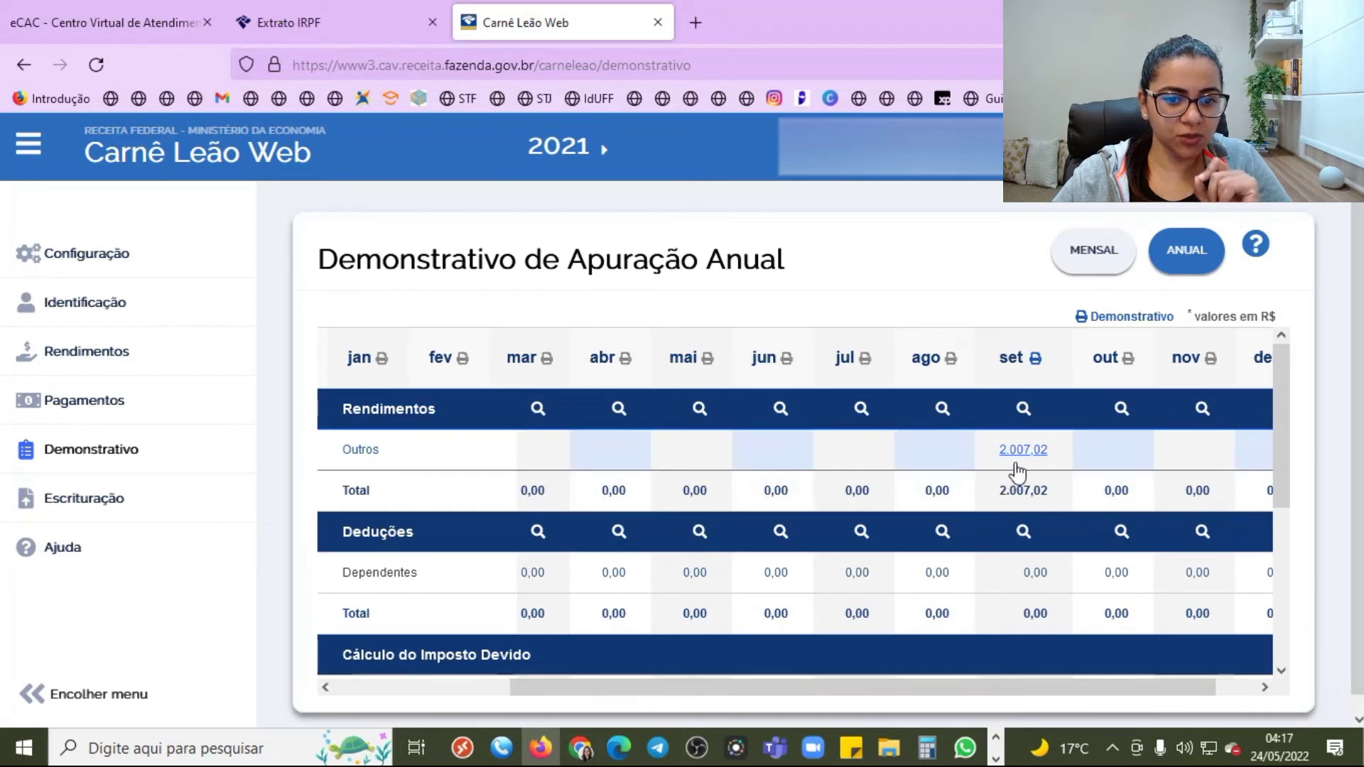
scroll(1044, 471, down, 3)
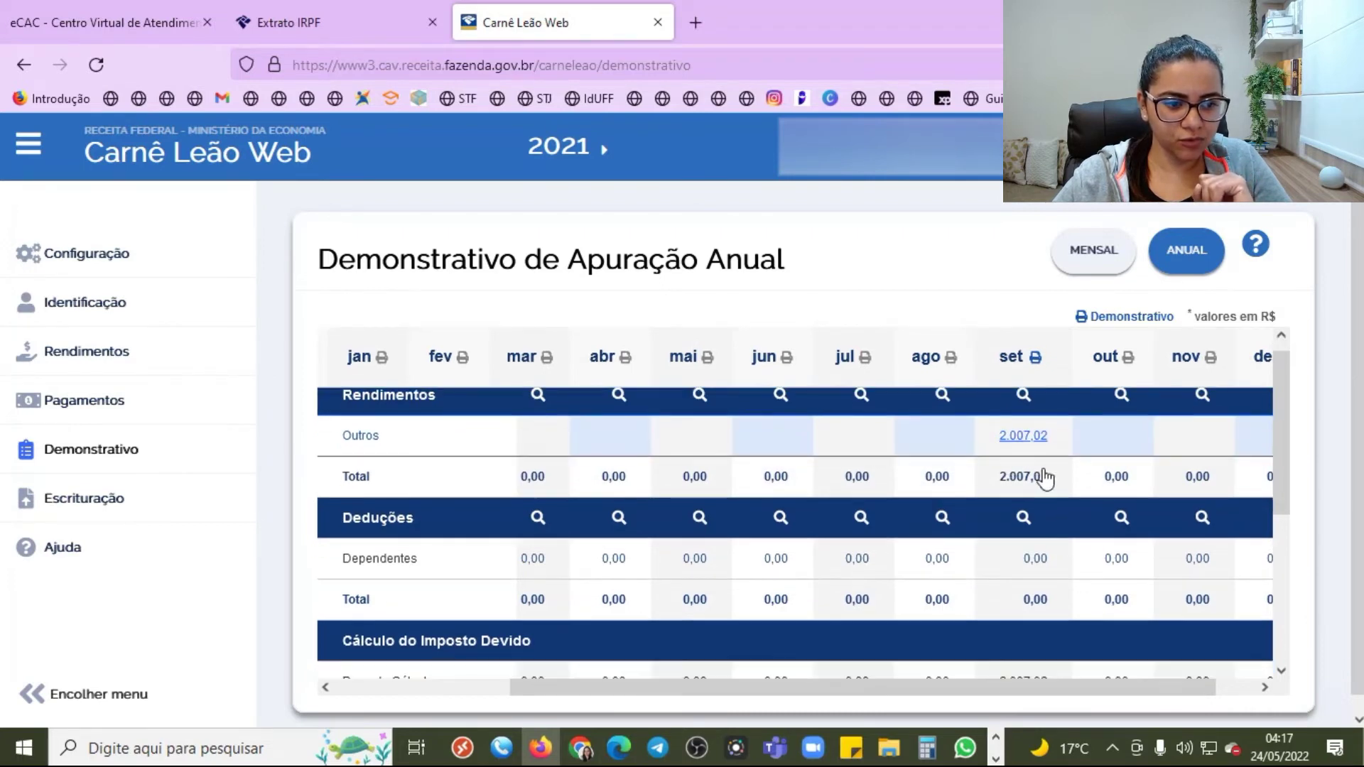
scroll(1043, 468, down, 1)
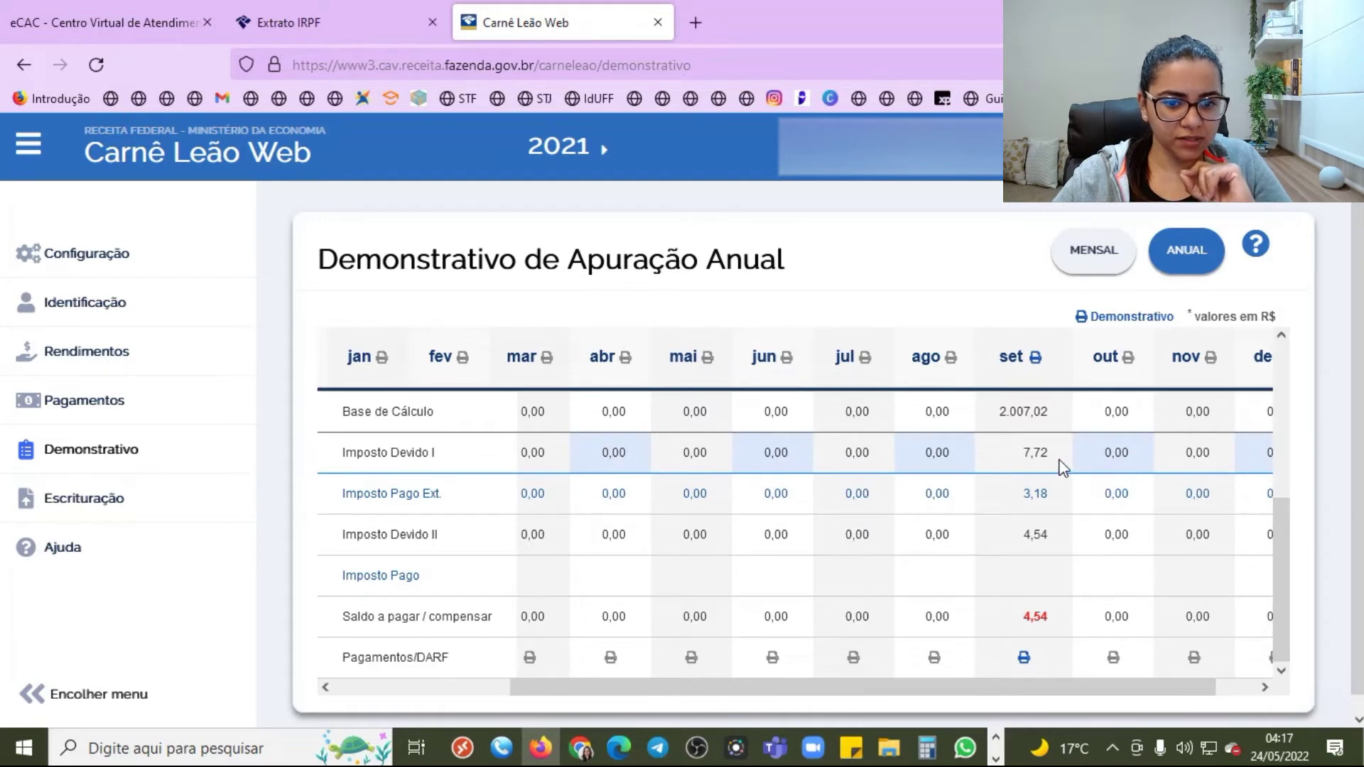
scroll(1062, 469, down, 1)
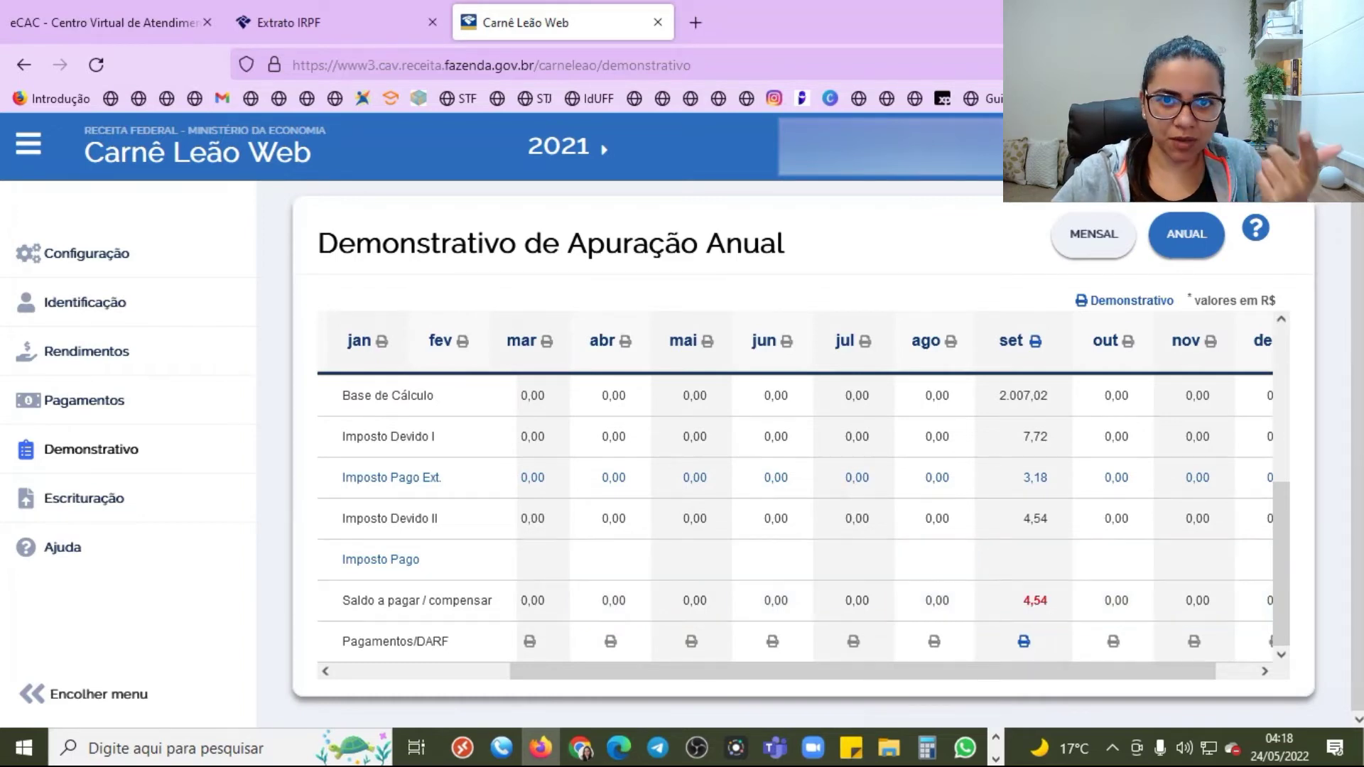
- Start another income entry with the nature Outros, receipt date 16/09/2021 and Exterior as the source
click(100, 351)
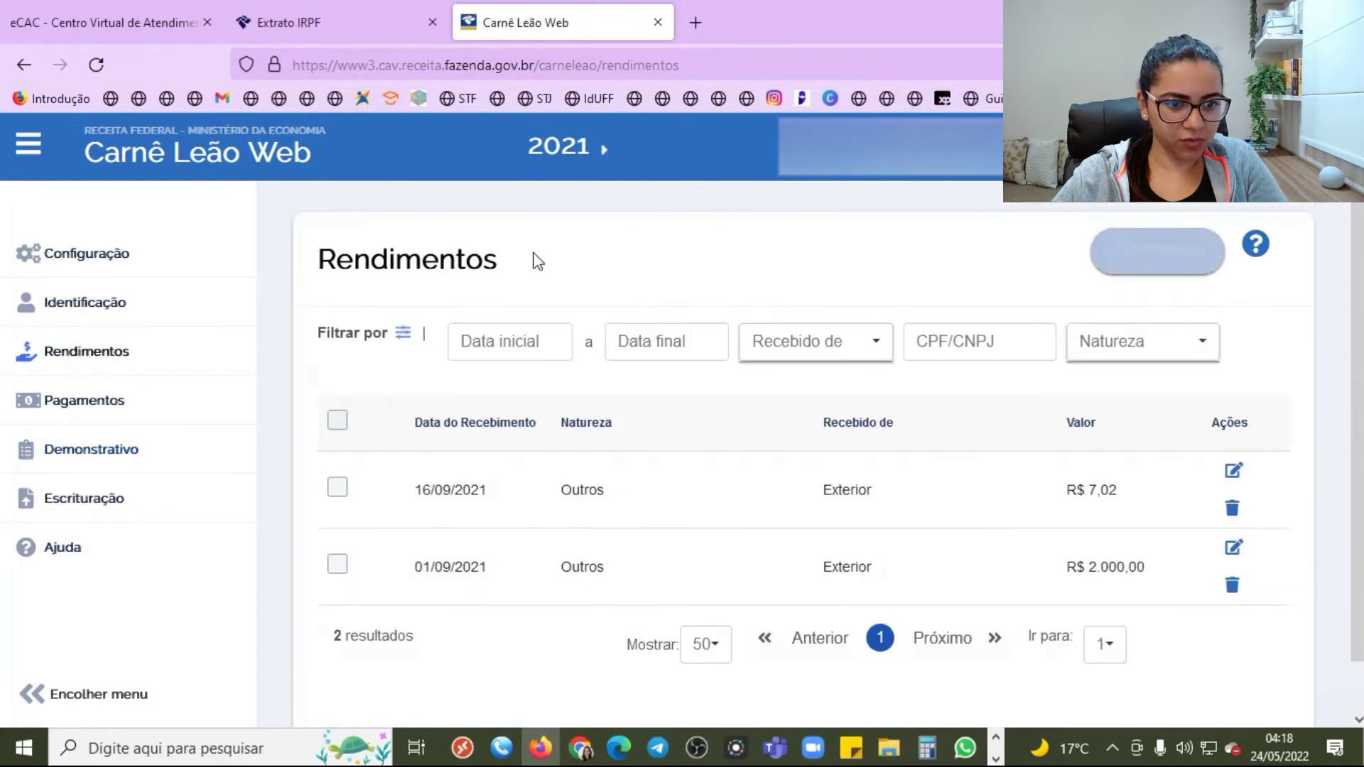
click(1154, 259)
click(689, 462)
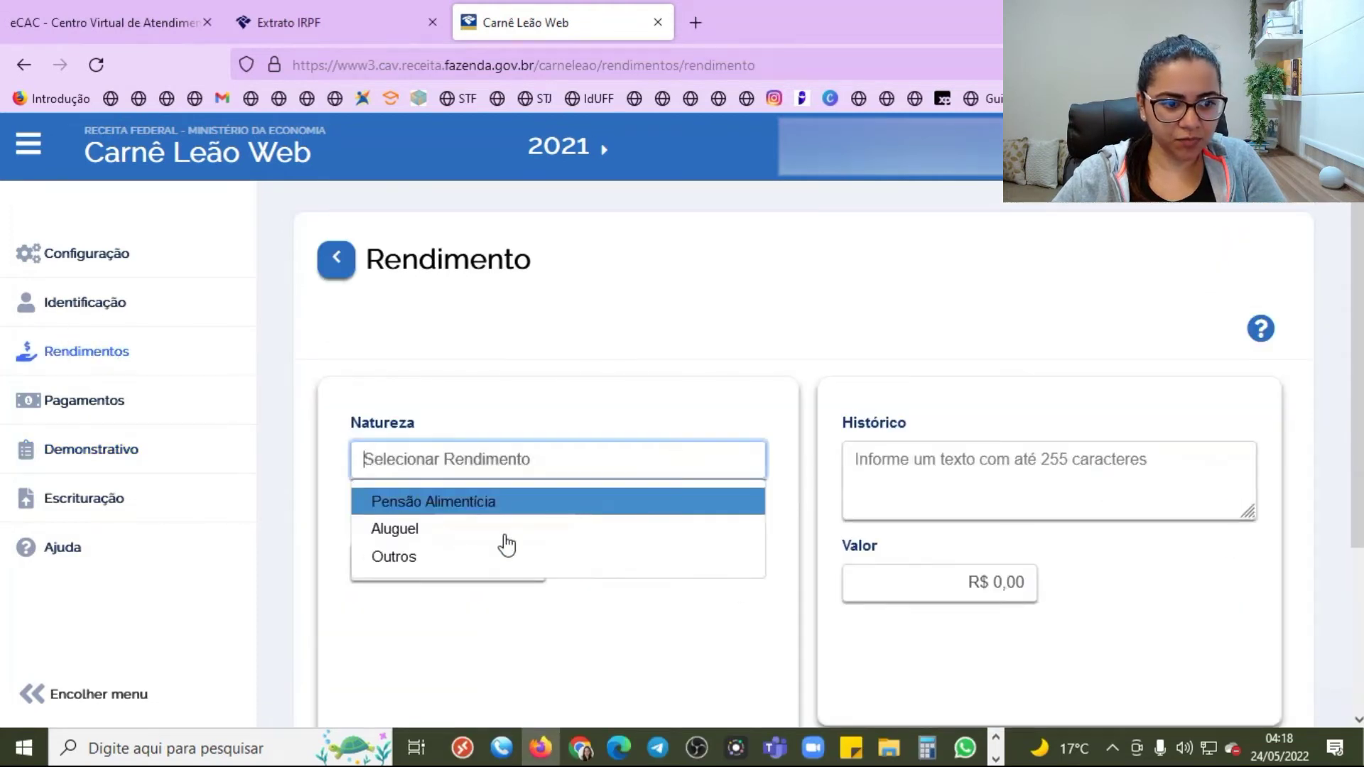
click(426, 553)
click(422, 567)
text(16092021)
click(985, 447)
- Fill in the income's Histórico with "Dividendos recebidos - JNJB34 - JOHNSON & JOHNSON"
click(927, 554)
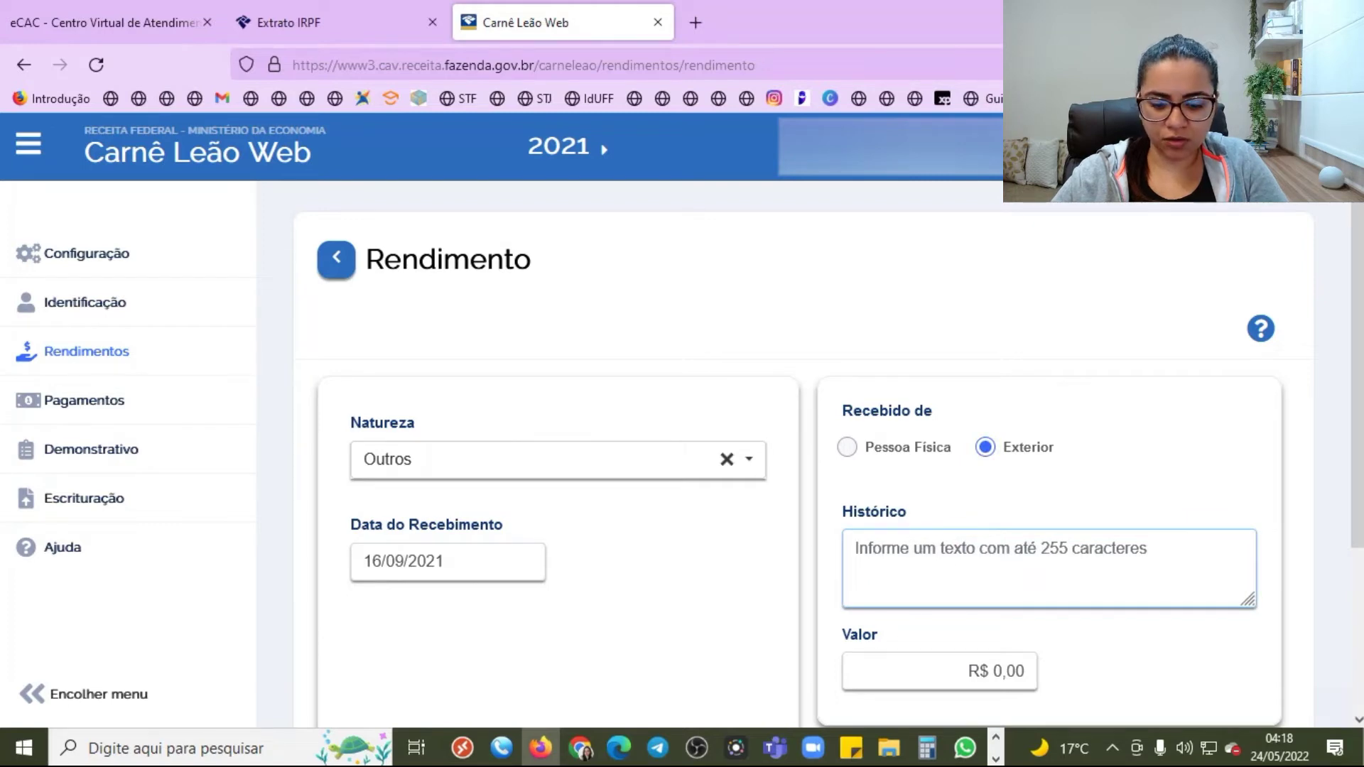
text(dividendos recebidos -)
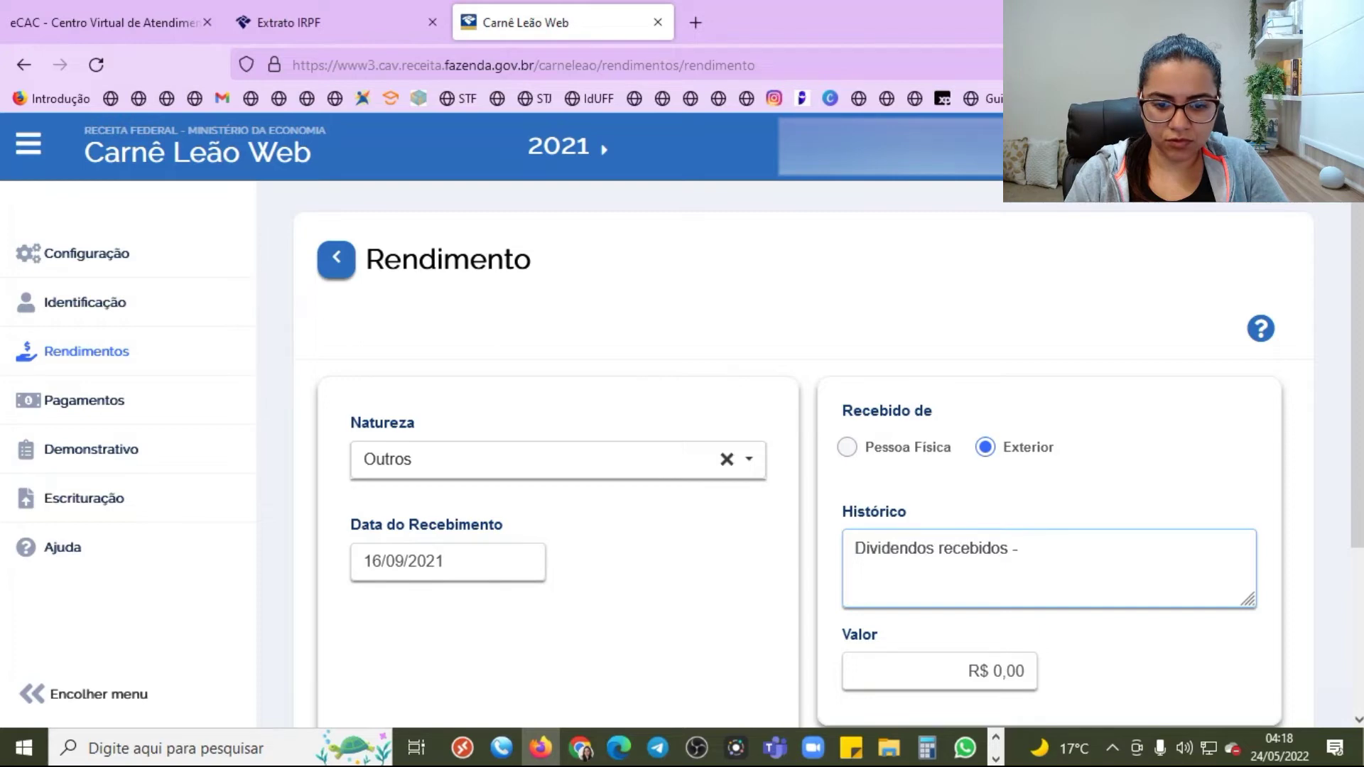
text(JNJB34 - JOHNSON & JOHNSON)
- Set the income's Valor to R$ 2.500,00, include it and return to the Rendimentos list
scroll(941, 453, down, 3)
click(941, 453)
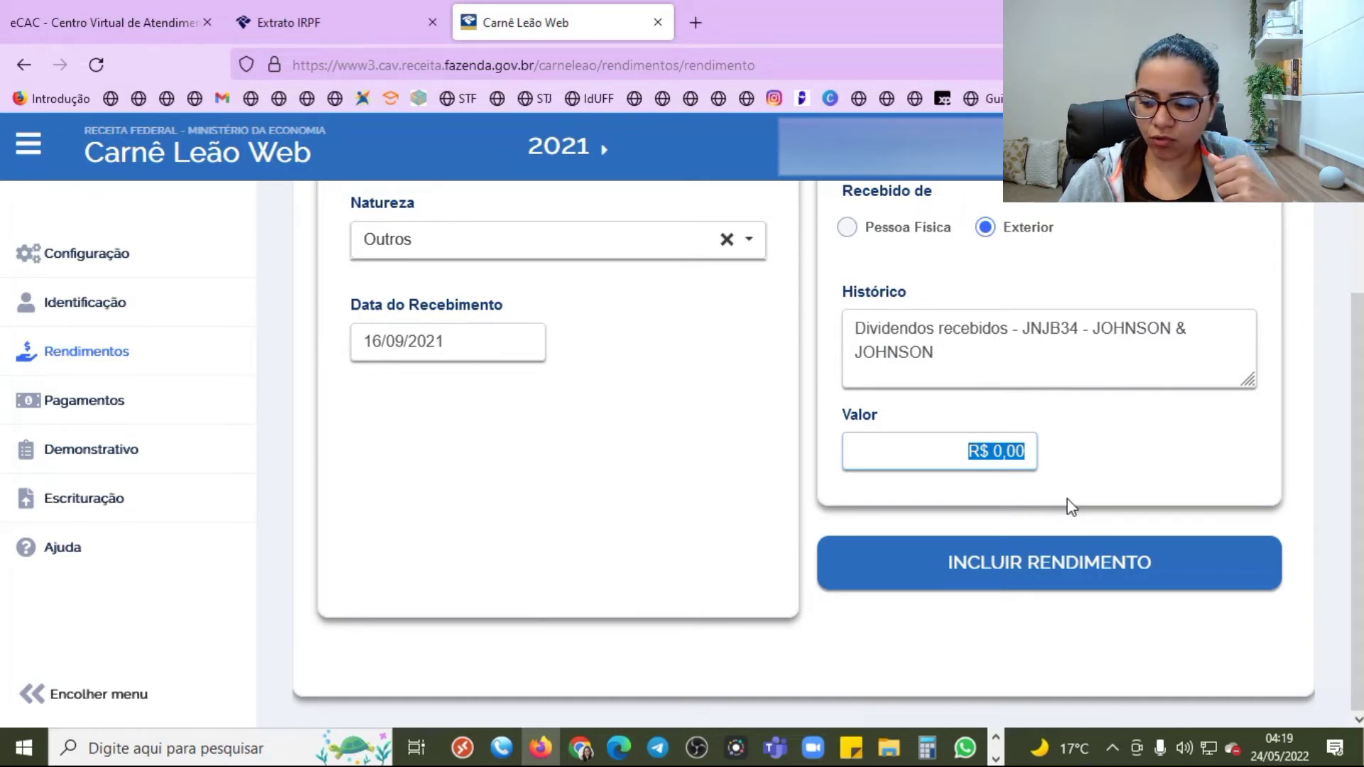
text(25000)
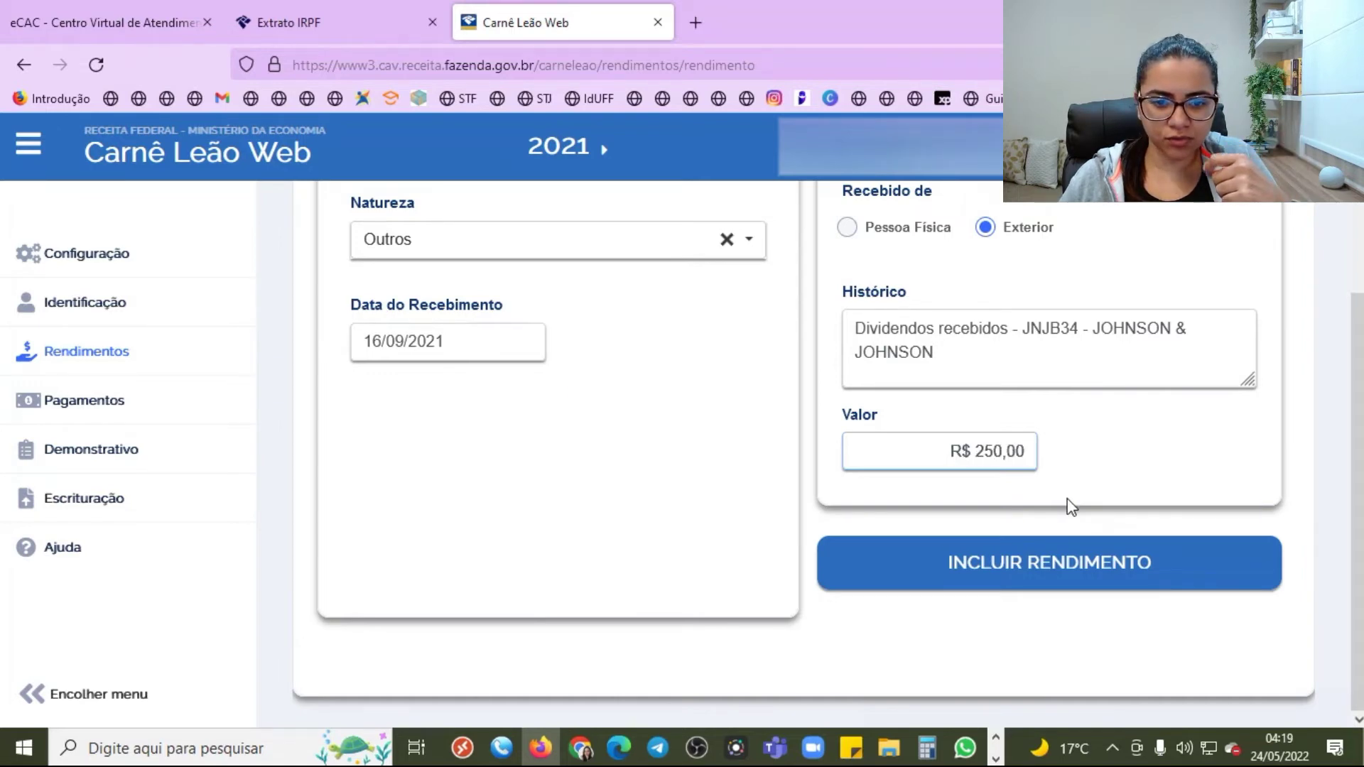
click(1051, 562)
click(595, 538)
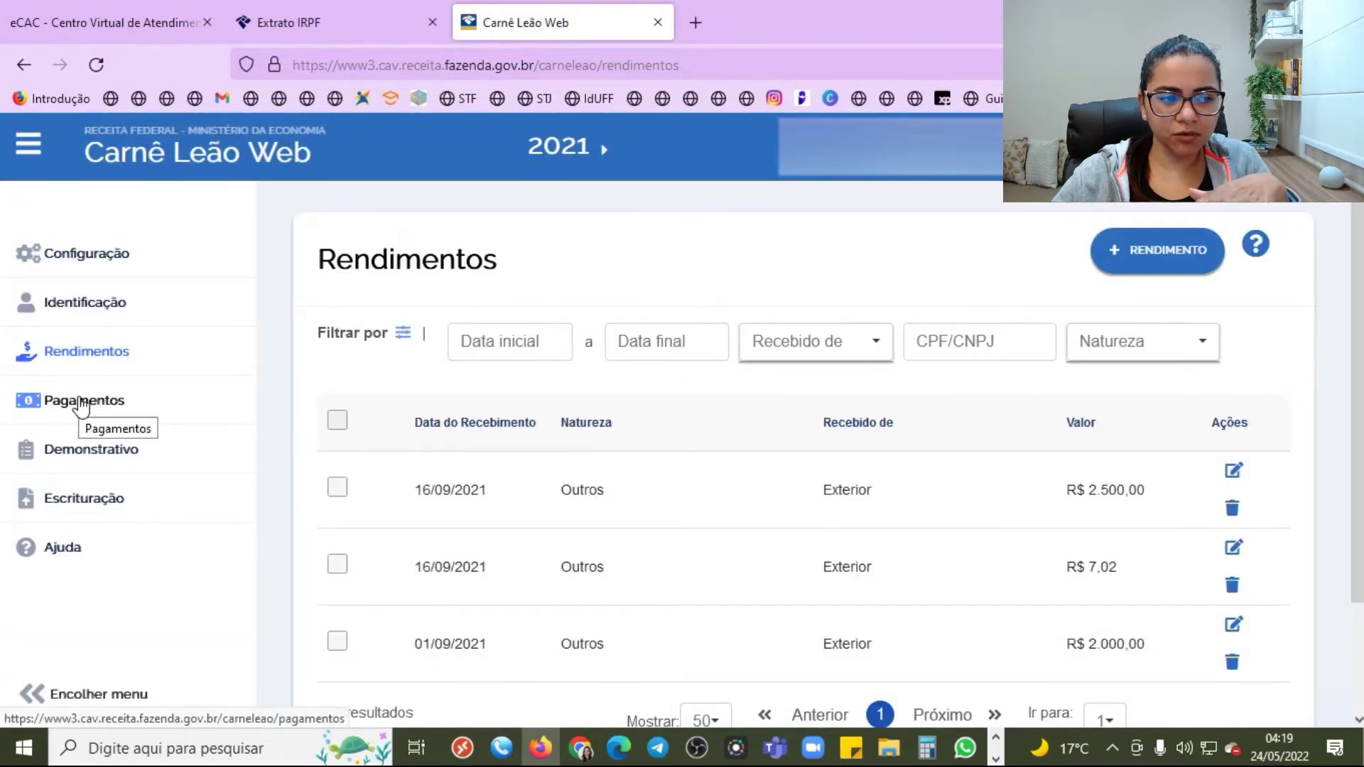
- Examine September's Saldo a pagar / compensar and Pagamentos/DARF rows in the annual Demonstrativo
scroll(666, 450, down, 2)
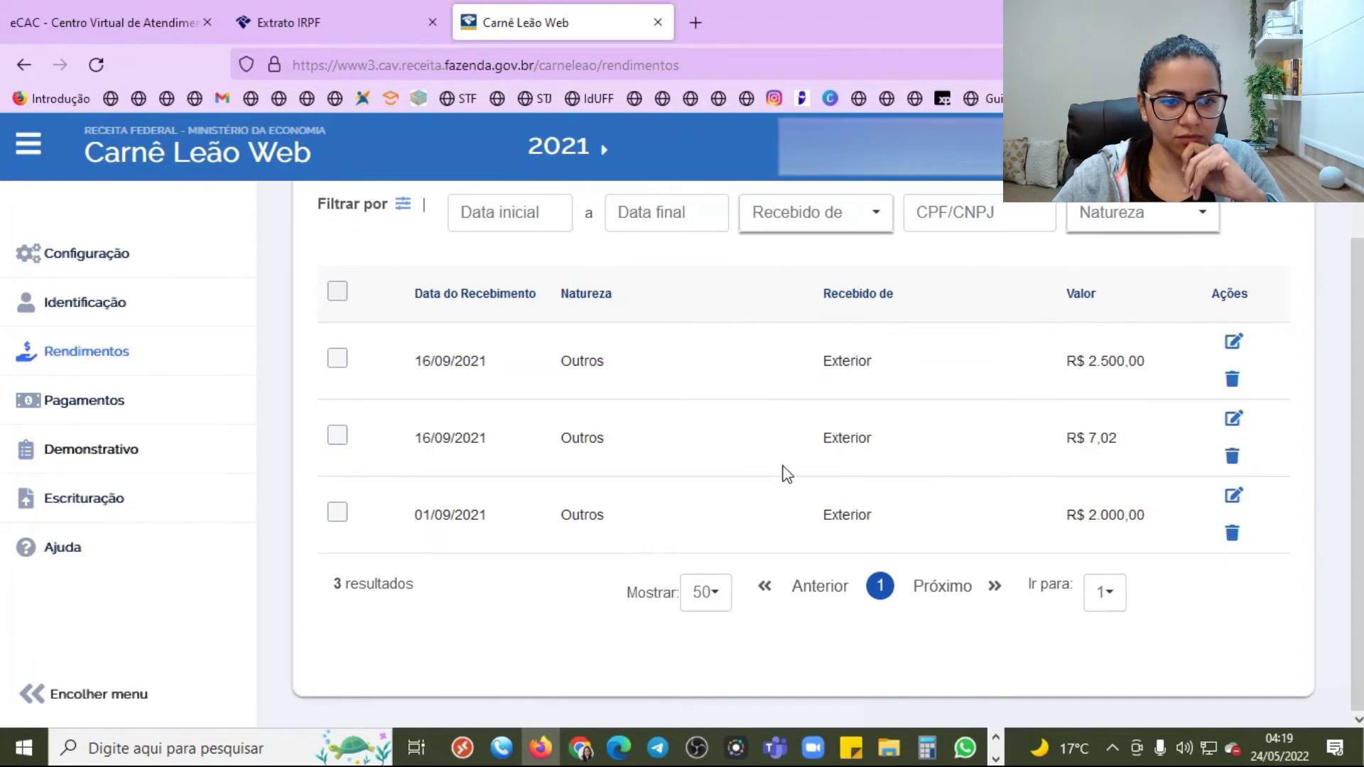
drag(809, 675, 995, 645)
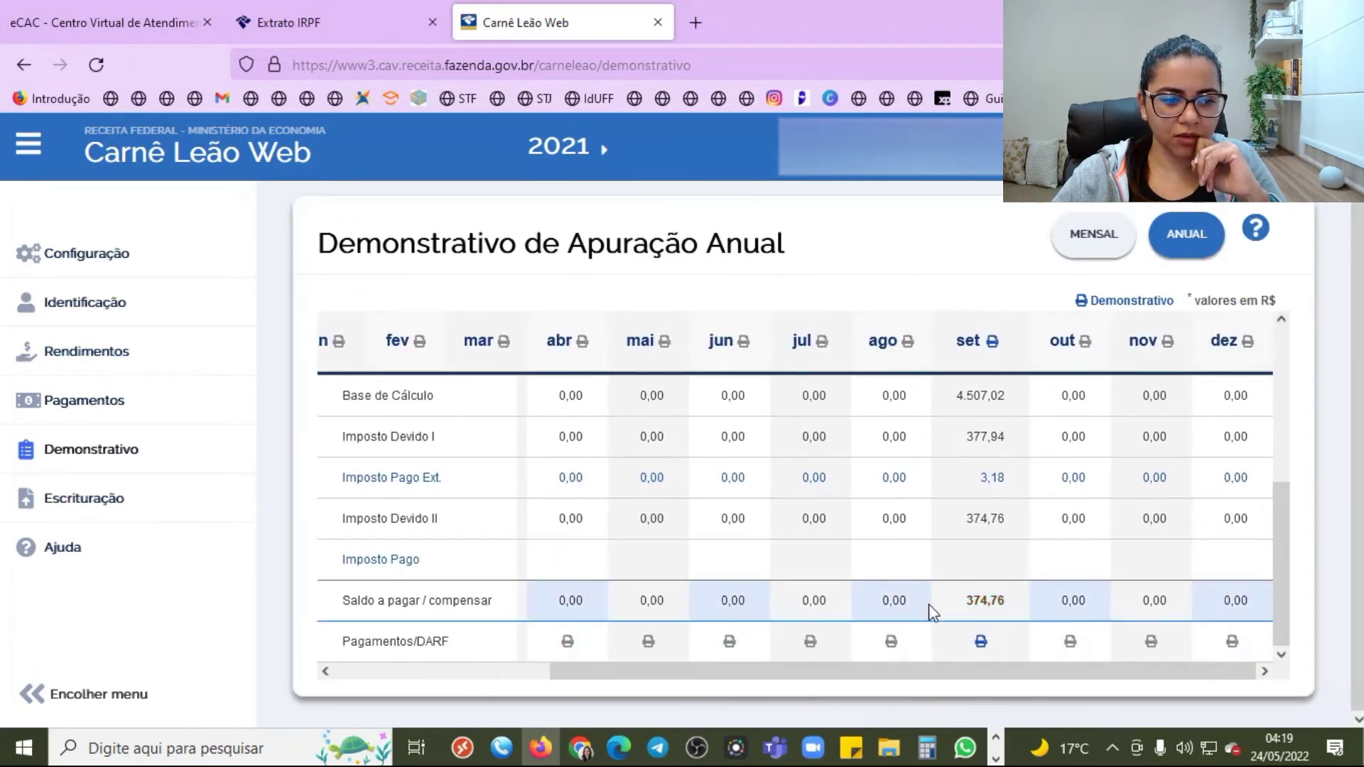
click(982, 643)
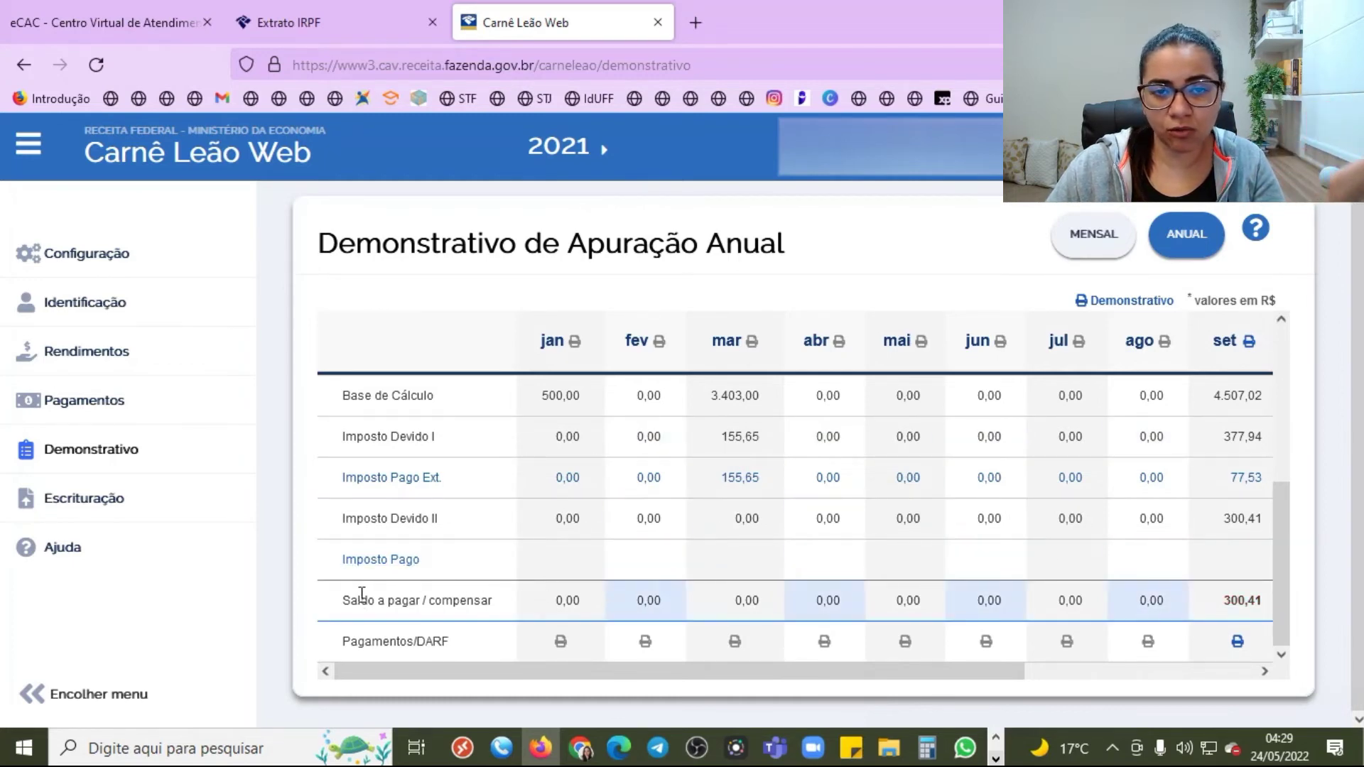
drag(1207, 601, 1221, 625)
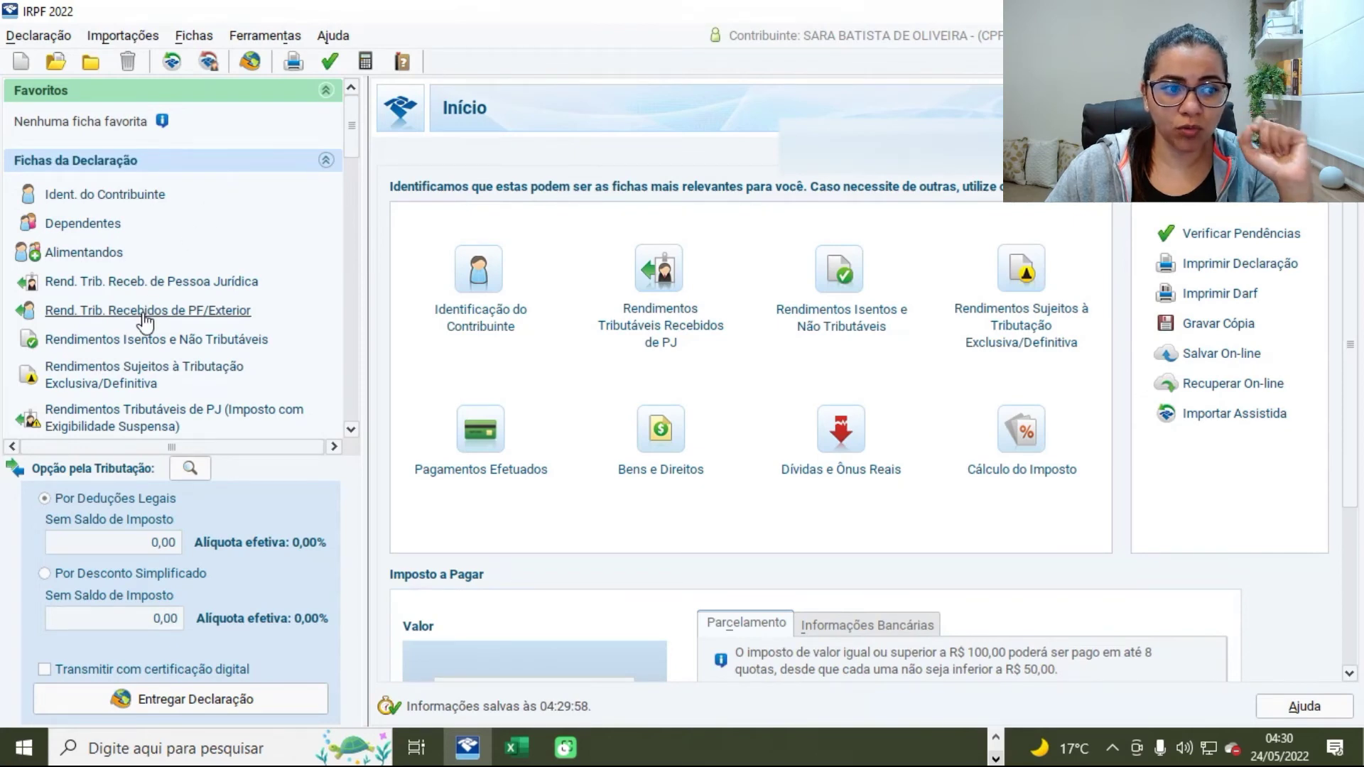
- Open Outras Informações in the Rend. Trib. Recebidos de PF/Exterior form and move the Excel dividend workbook off this screen for reference
click(143, 311)
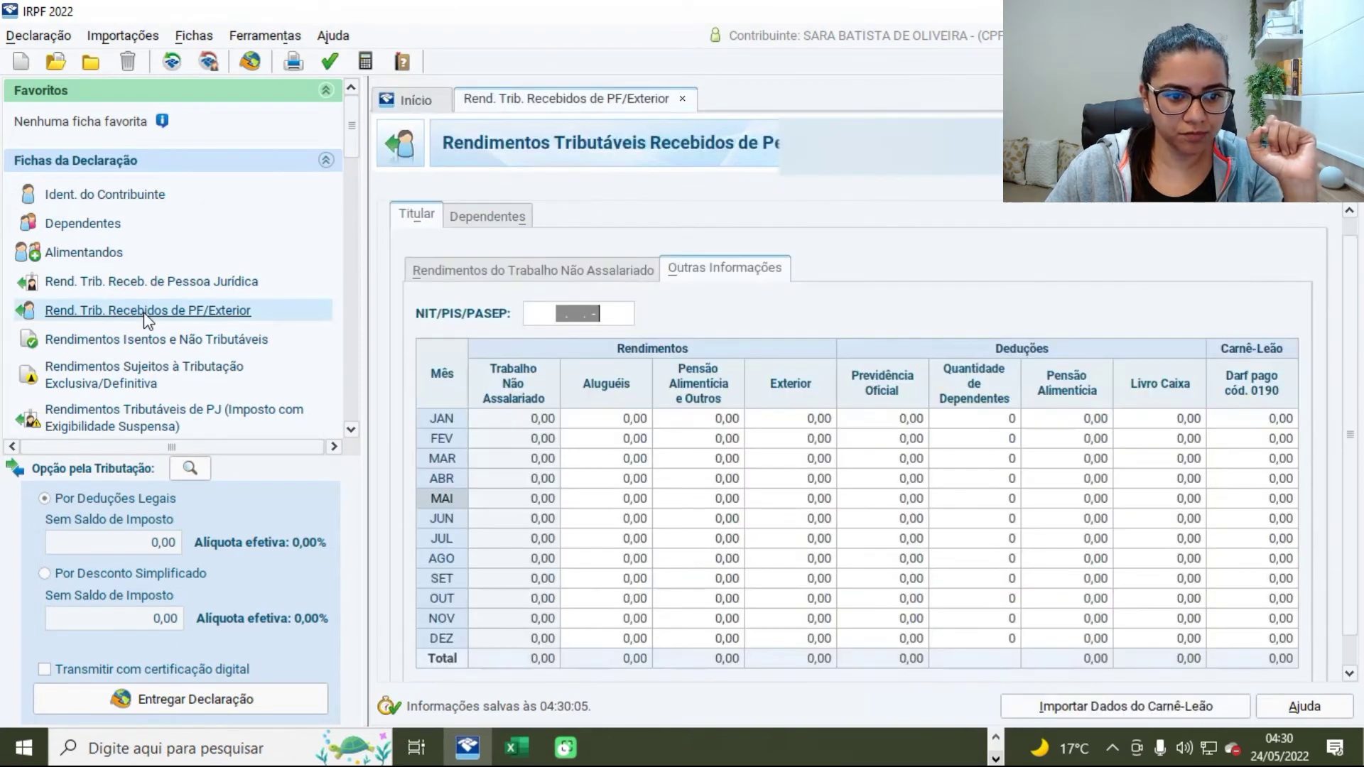
click(698, 272)
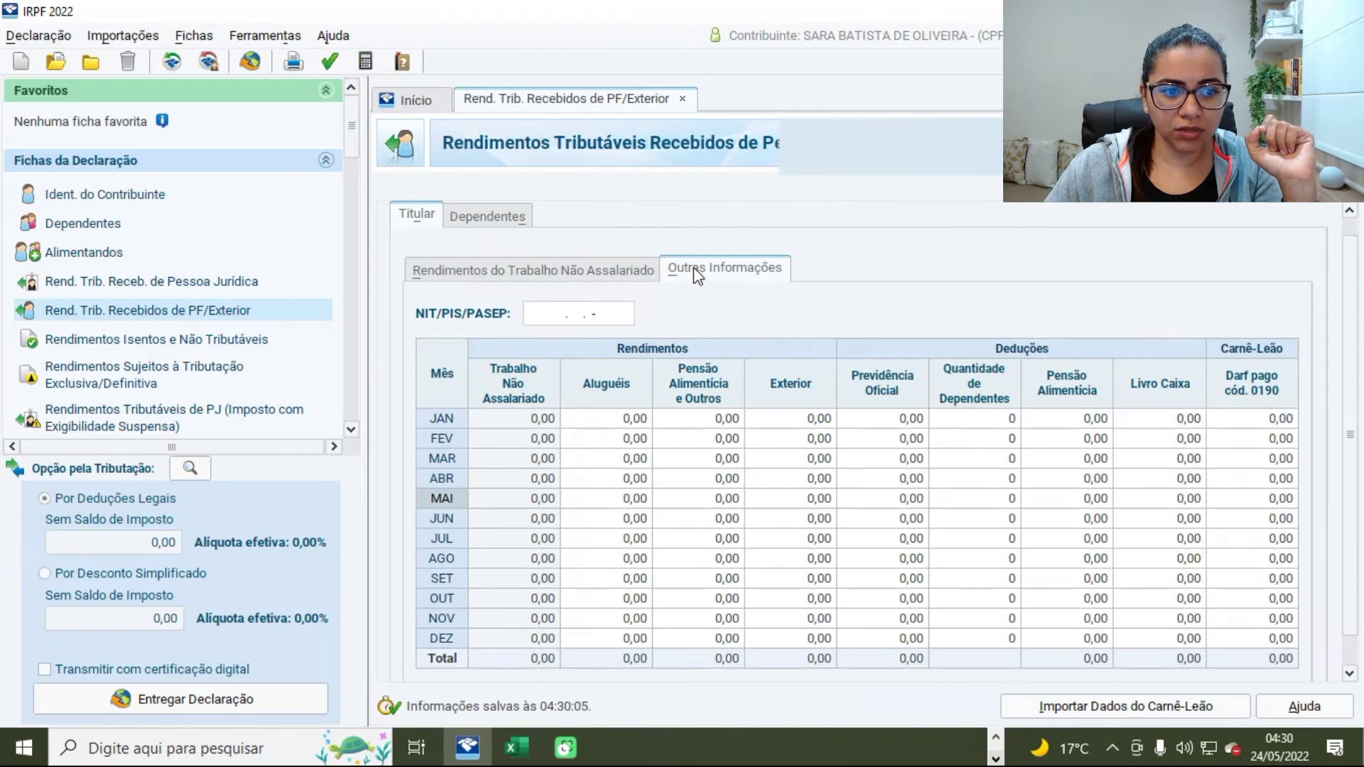
scroll(1099, 333, down, 1)
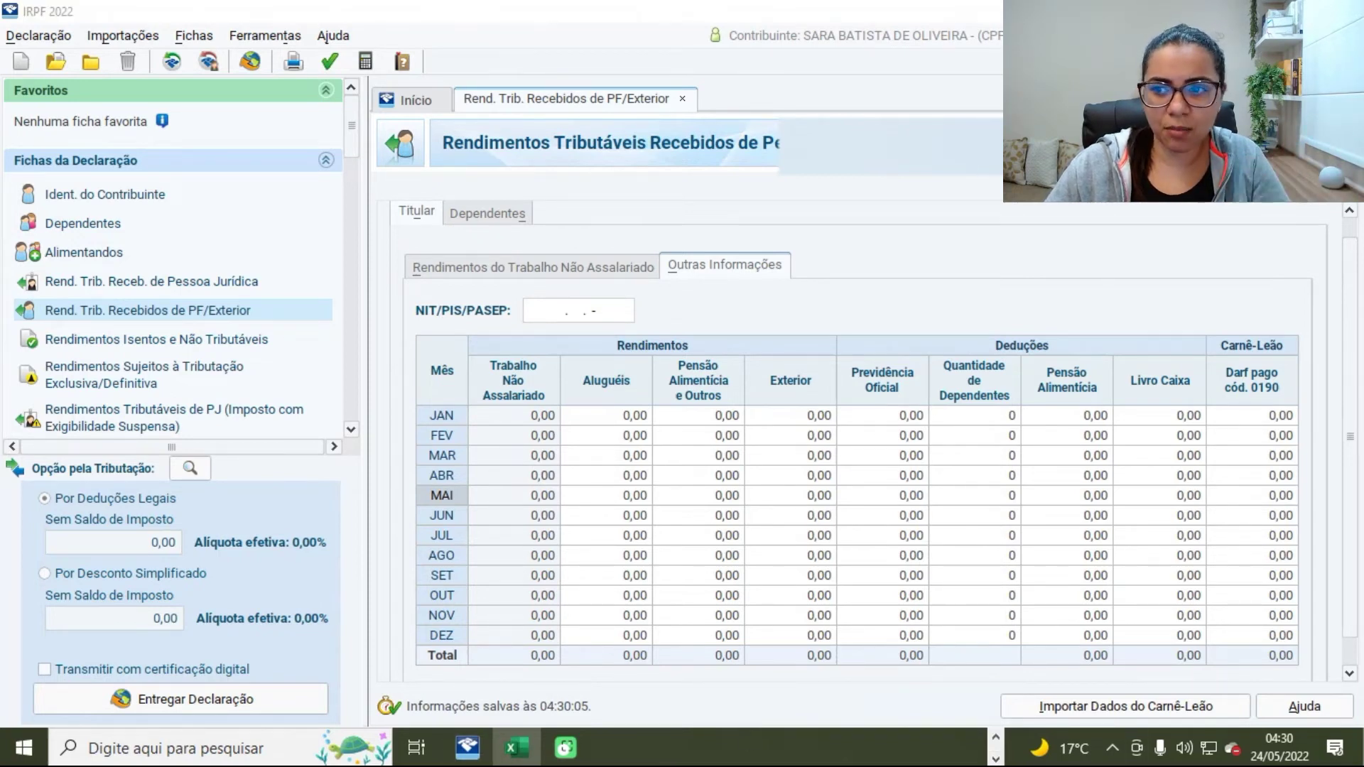
click(517, 747)
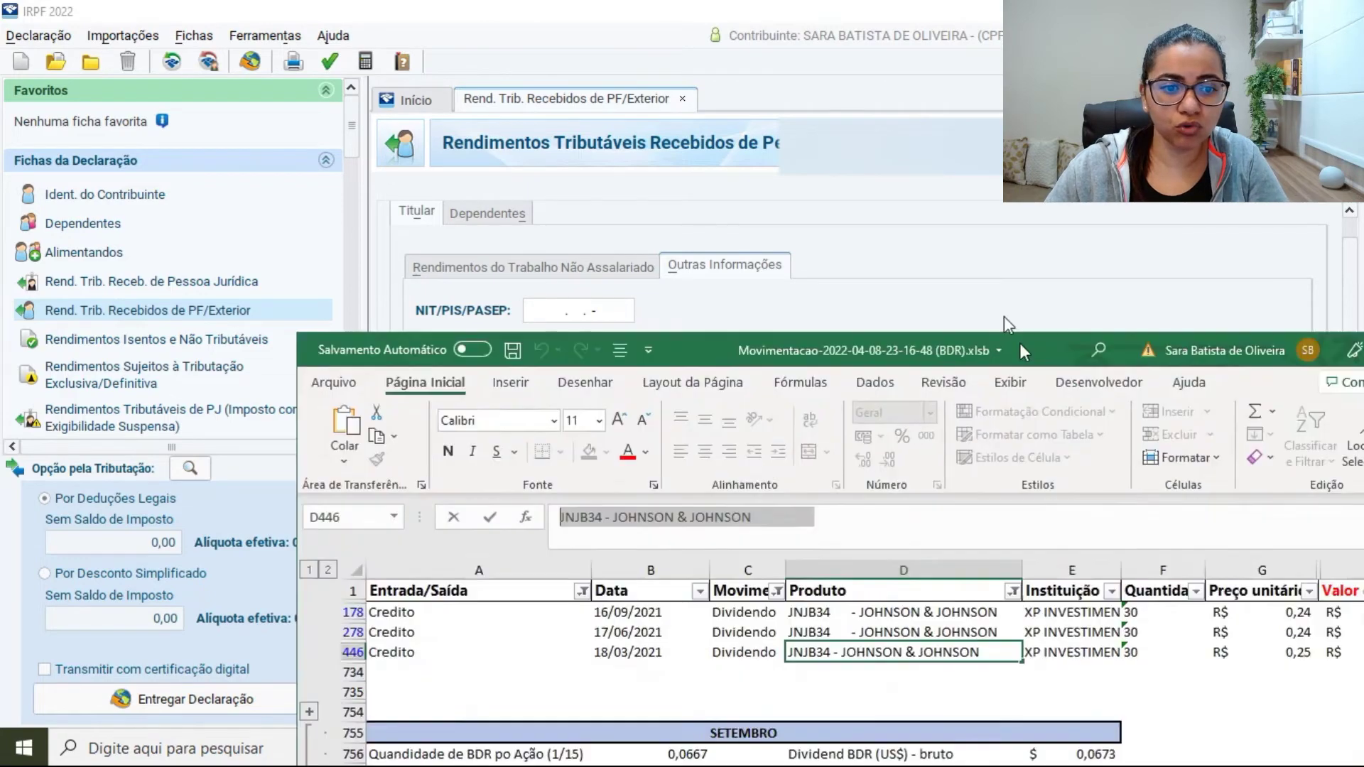
drag(869, 56, 1192, 56)
key(alt+Tab)
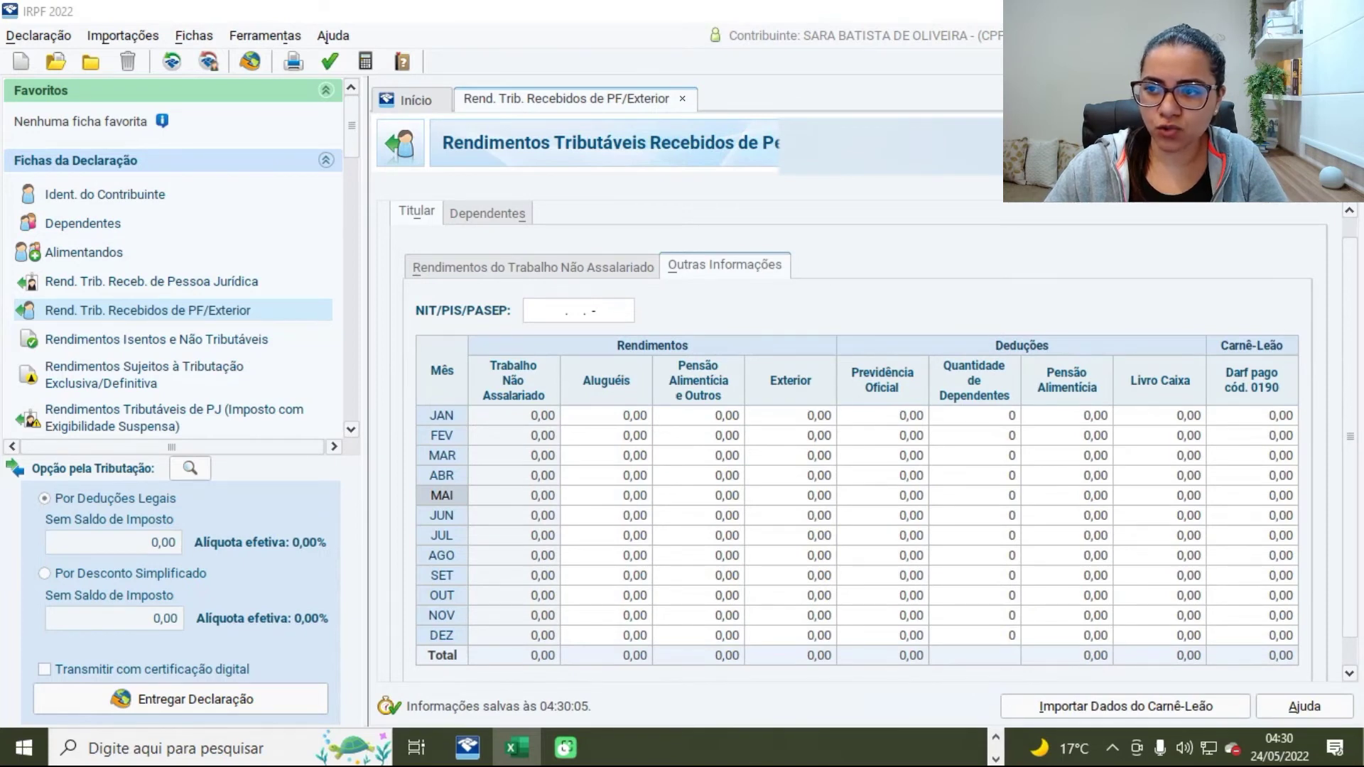
- Enter the titular's Exterior income as 6,77 for March, 7,05 for June and 3,18 for September
click(802, 456)
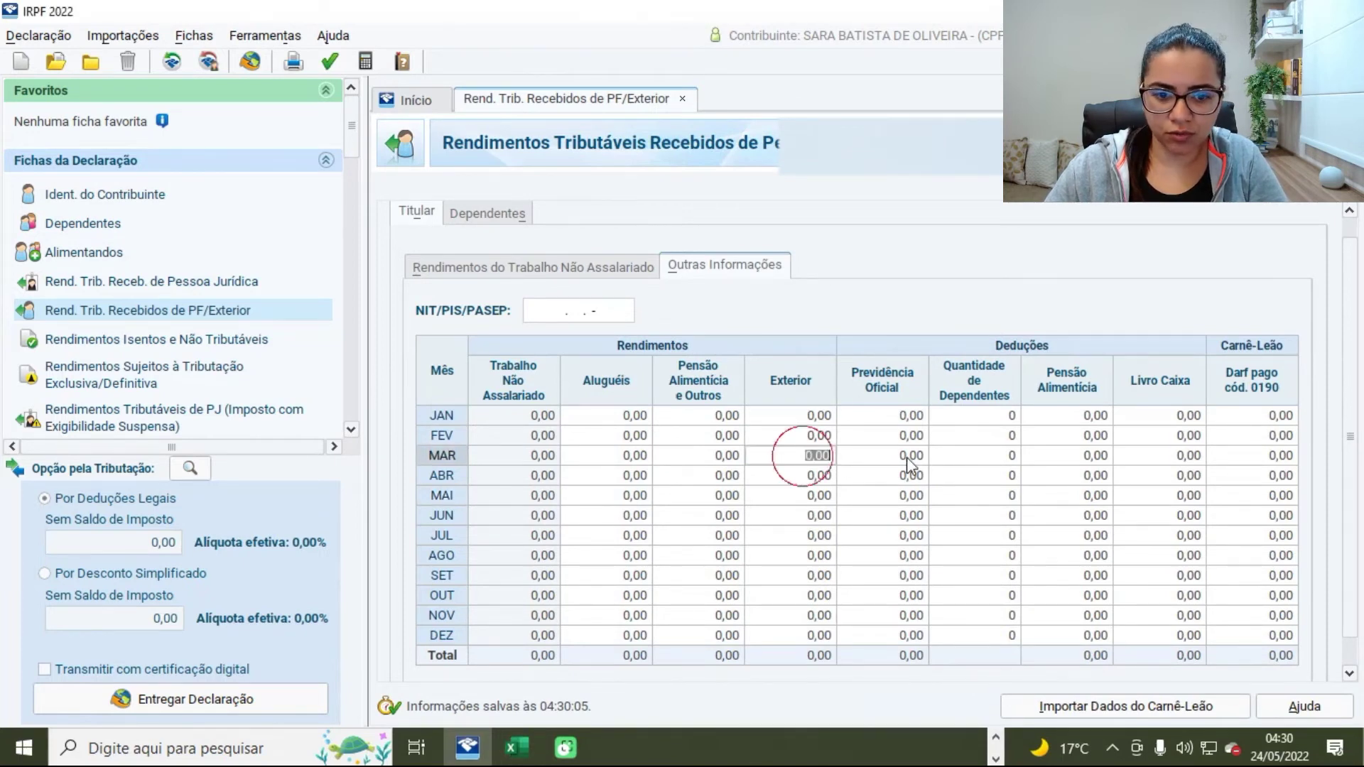
text(677)
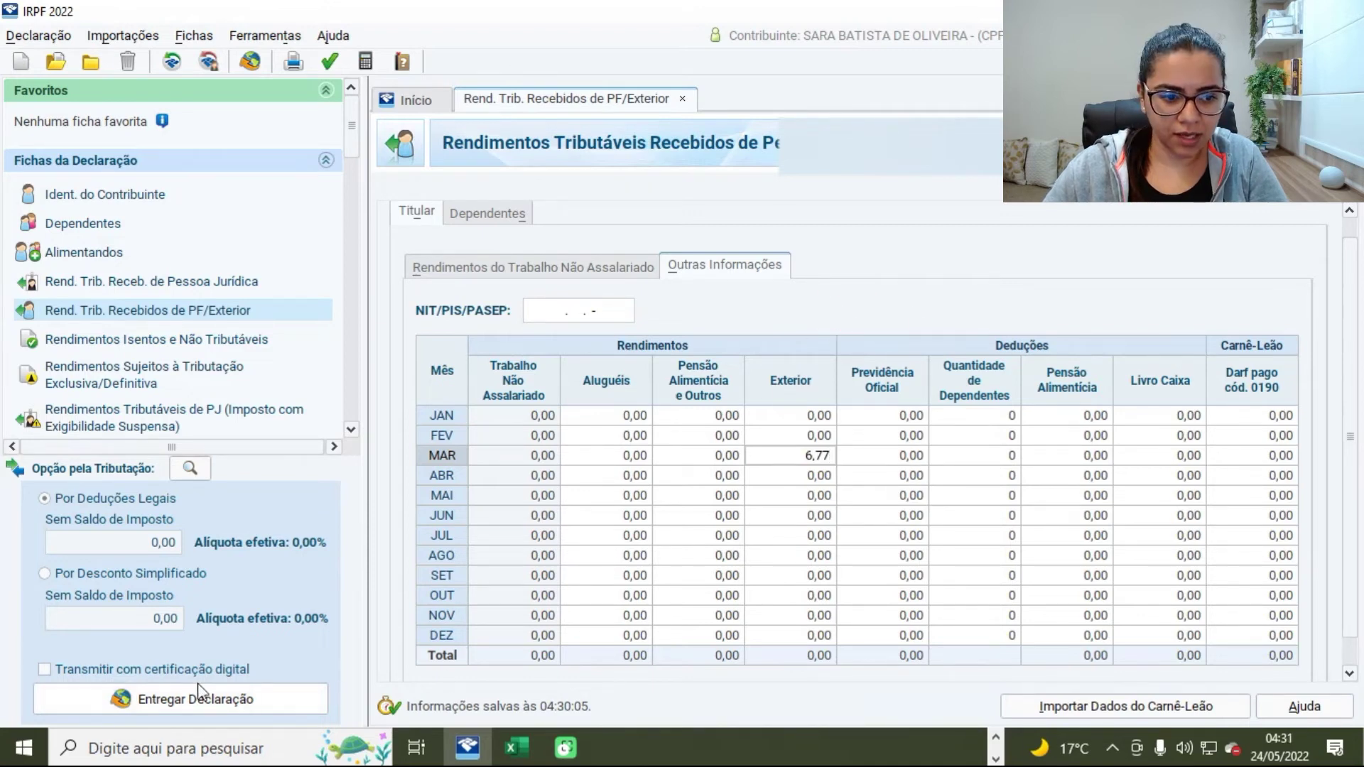
click(828, 516)
text(7,05)
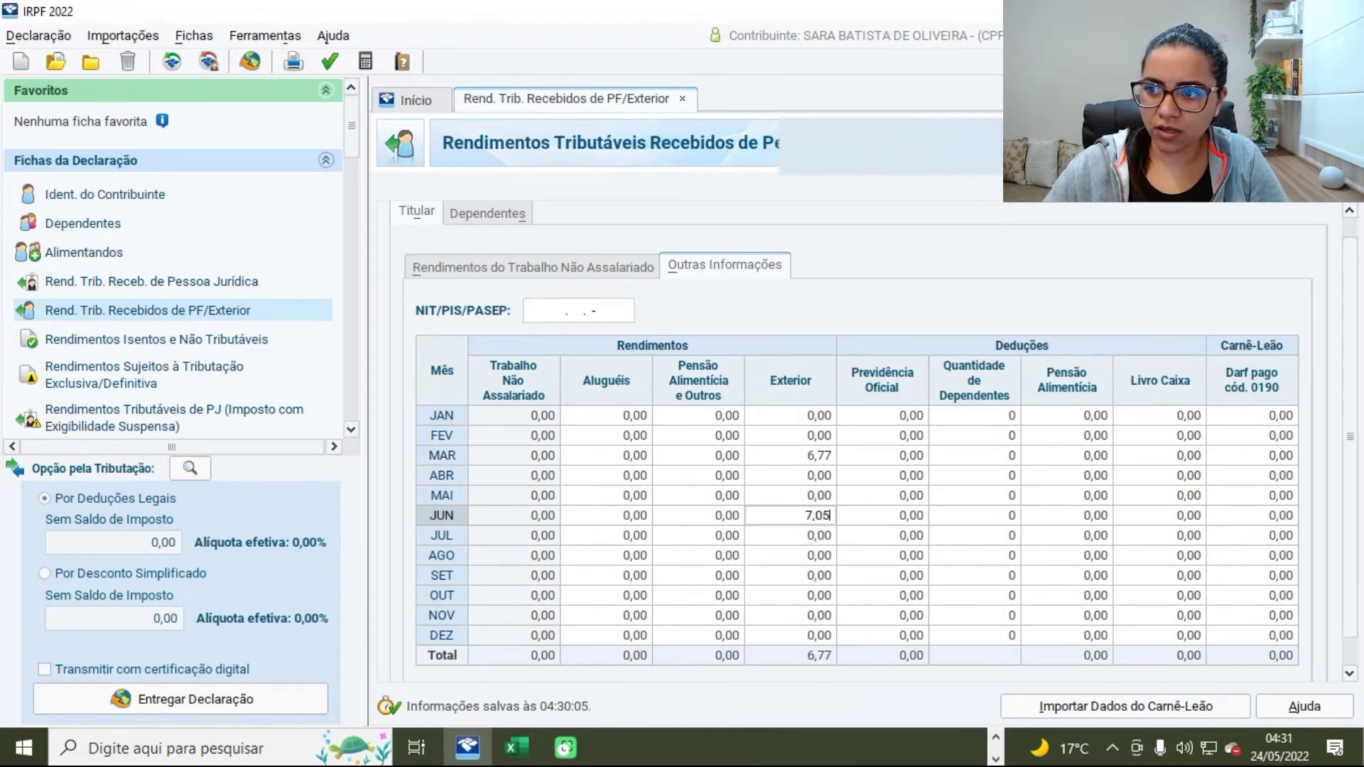
click(810, 576)
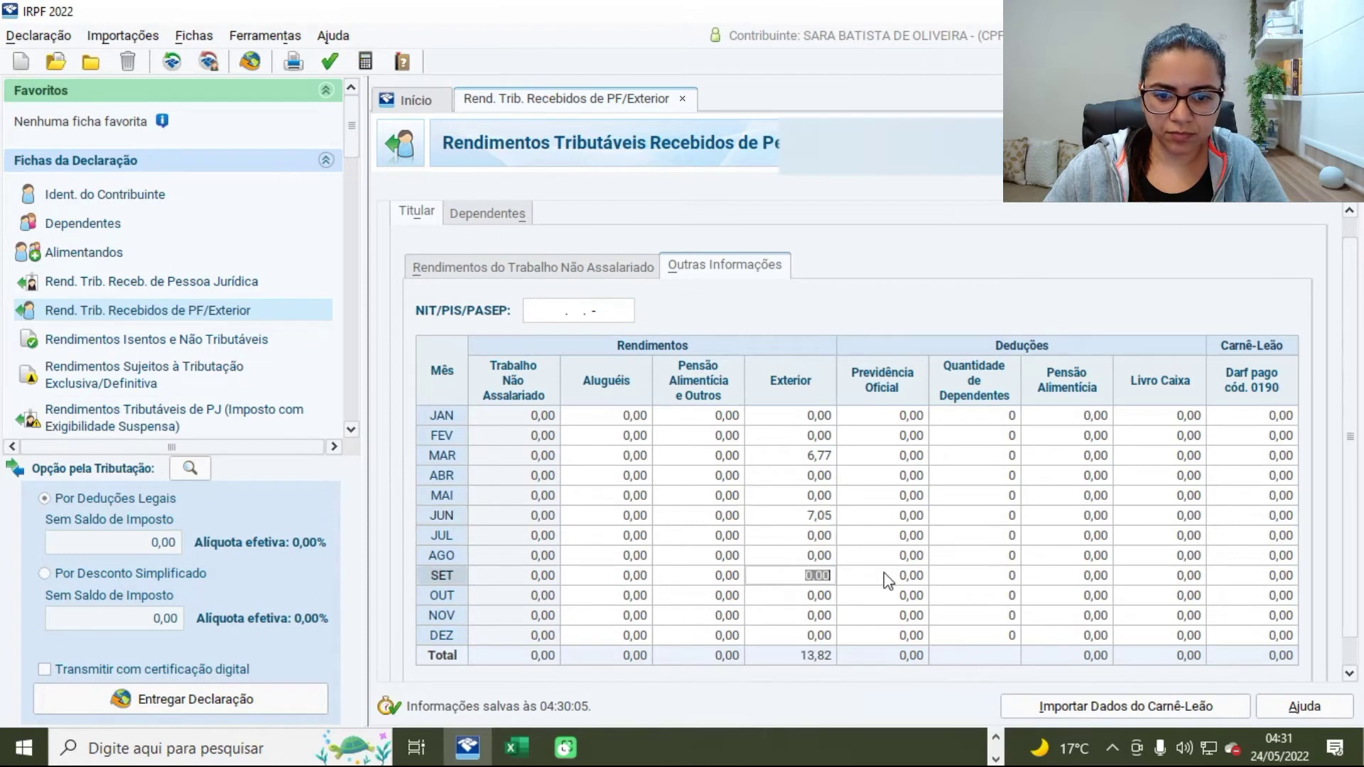
text(3,18)
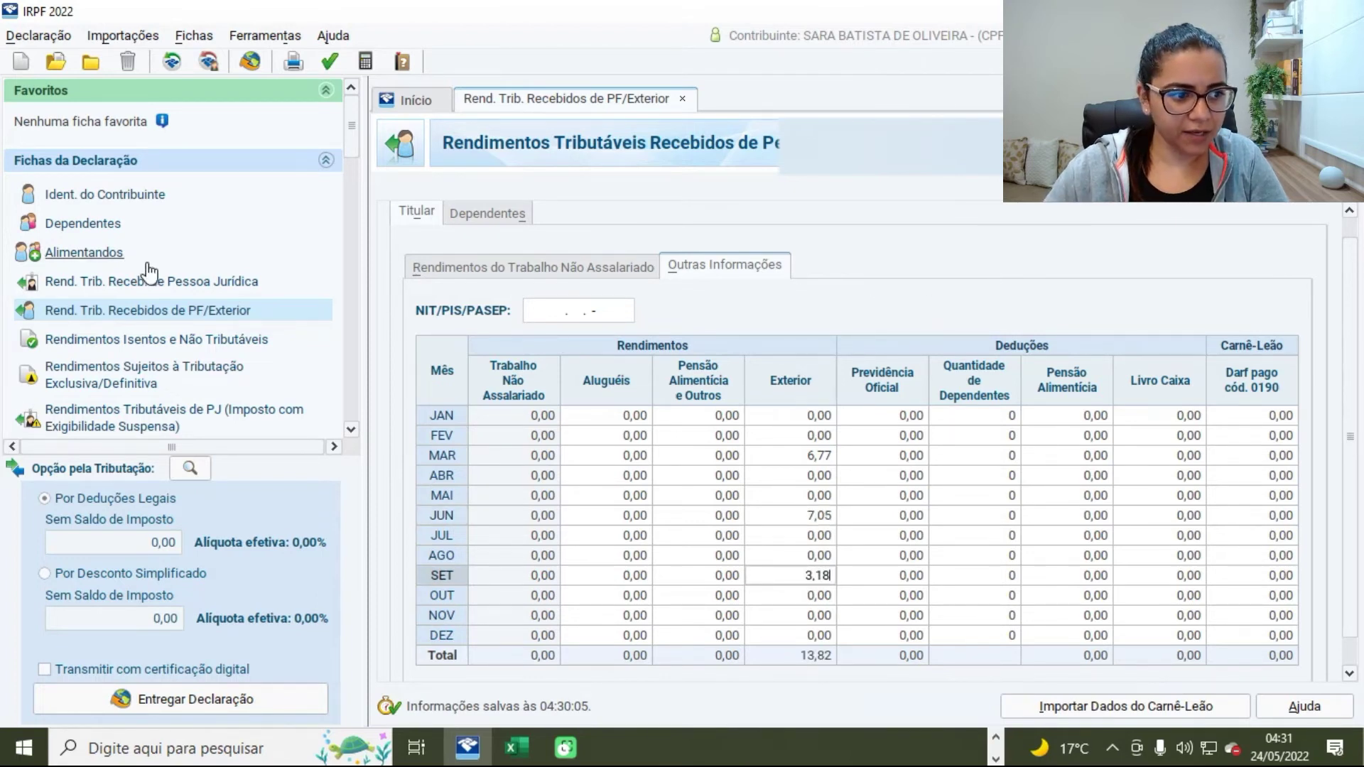
- Open the Imposto Pago/Retido form and check the formula behind Total de dividendos retidos (2021) in the Excel workbook
scroll(139, 292, down, 3)
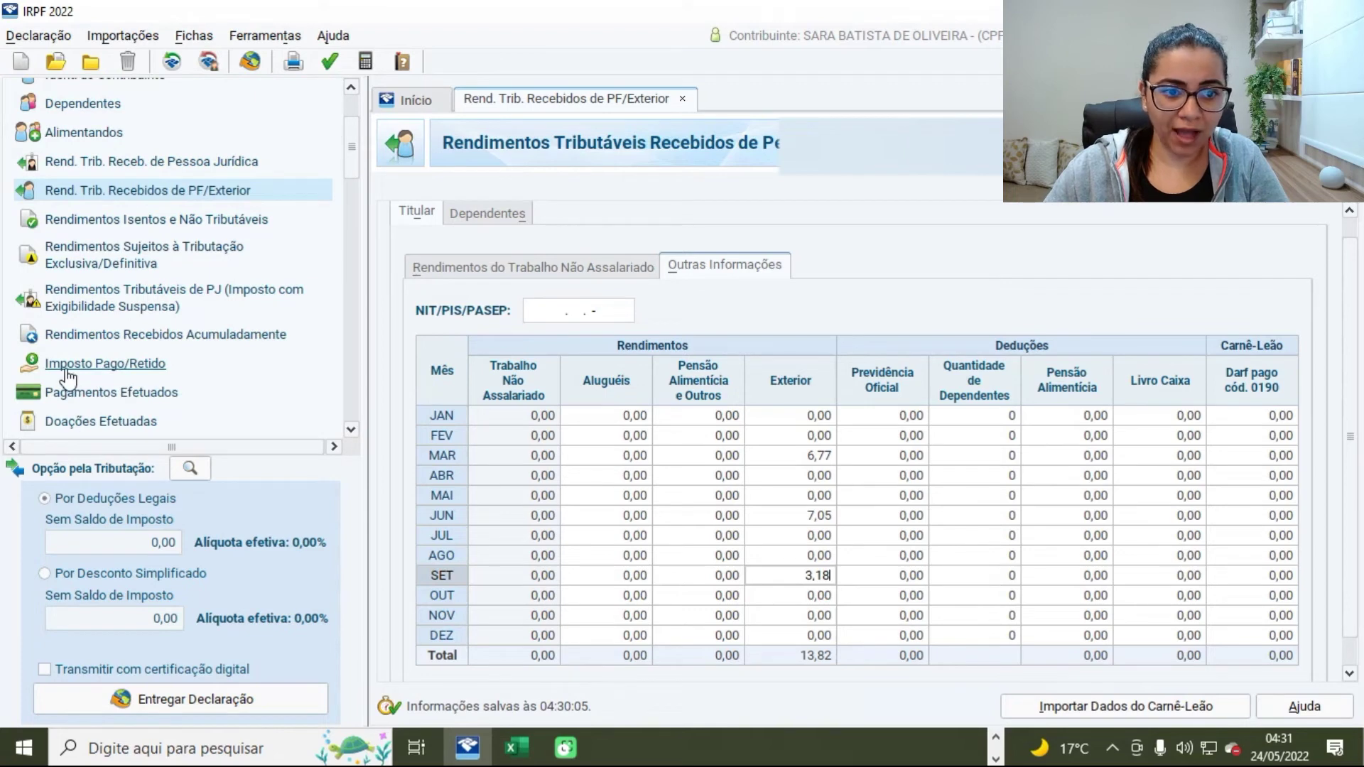
click(68, 366)
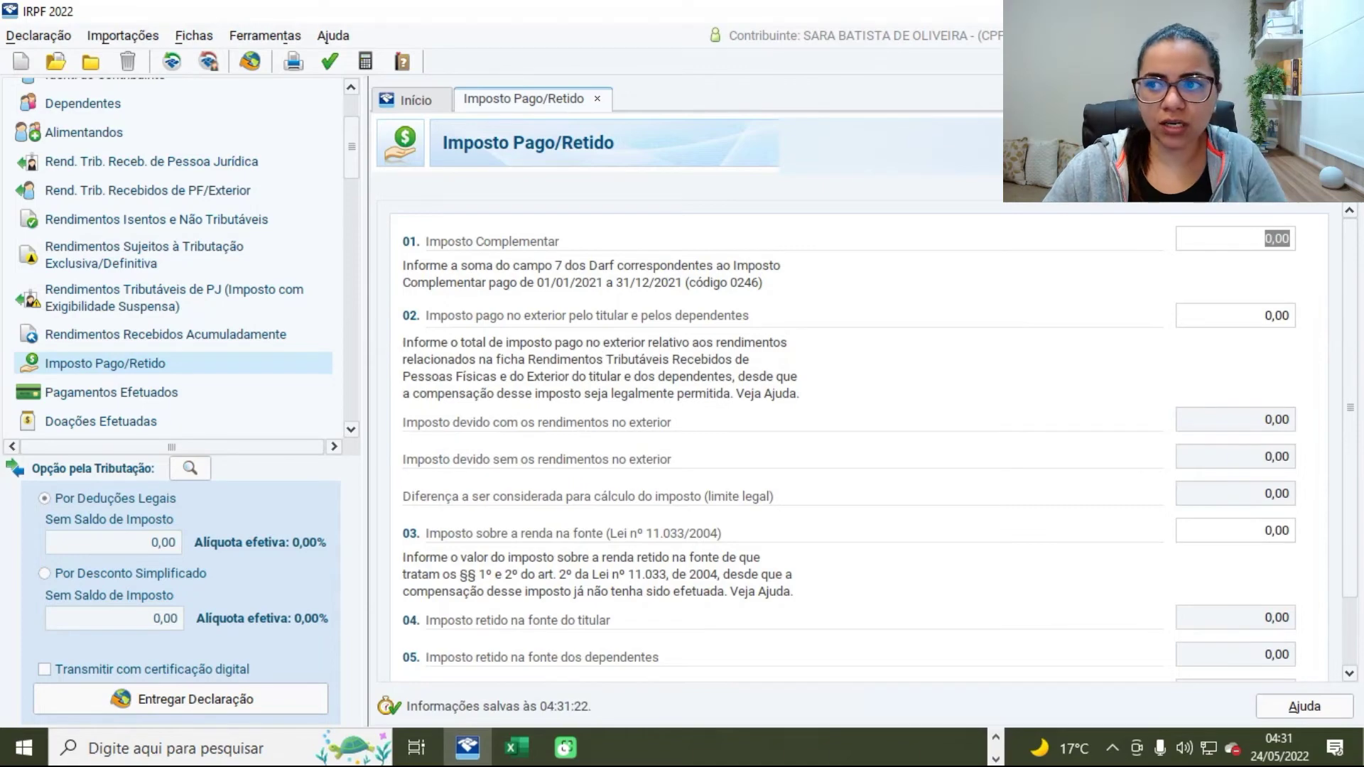
click(516, 747)
scroll(749, 398, down, 4)
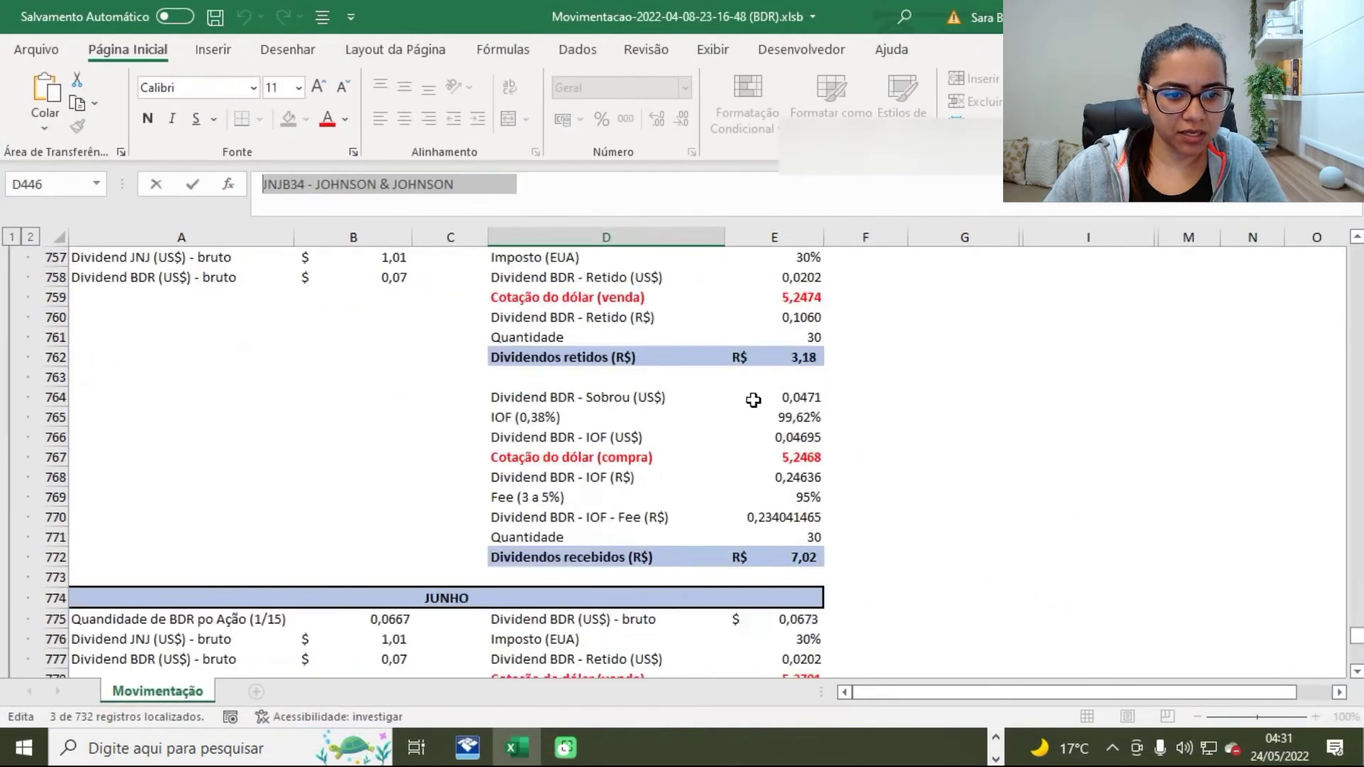
scroll(740, 480, down, 14)
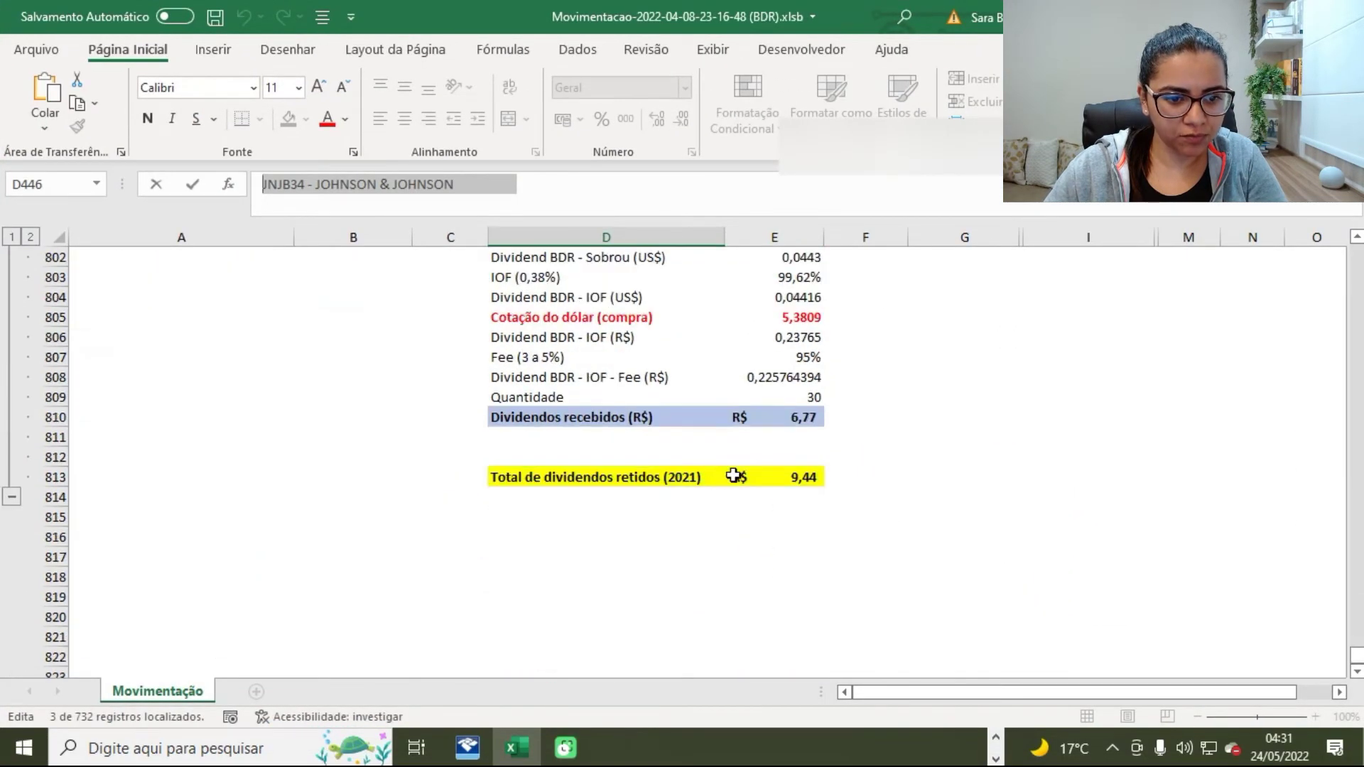
double_click(727, 477)
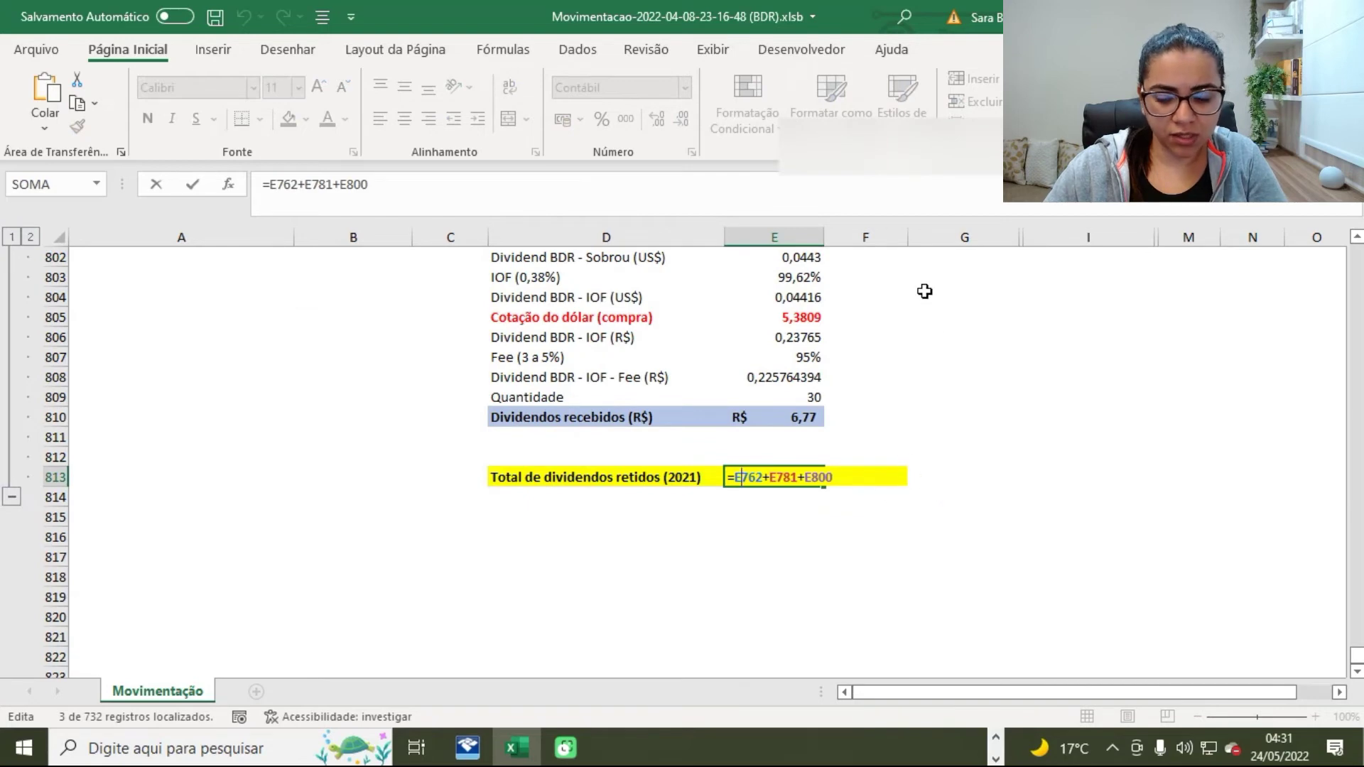
key(Return)
- Return to IRPF 2022 and set item 02, Imposto pago no exterior pelo titular e pelos dependentes, to 9,44
key(alt+Tab)
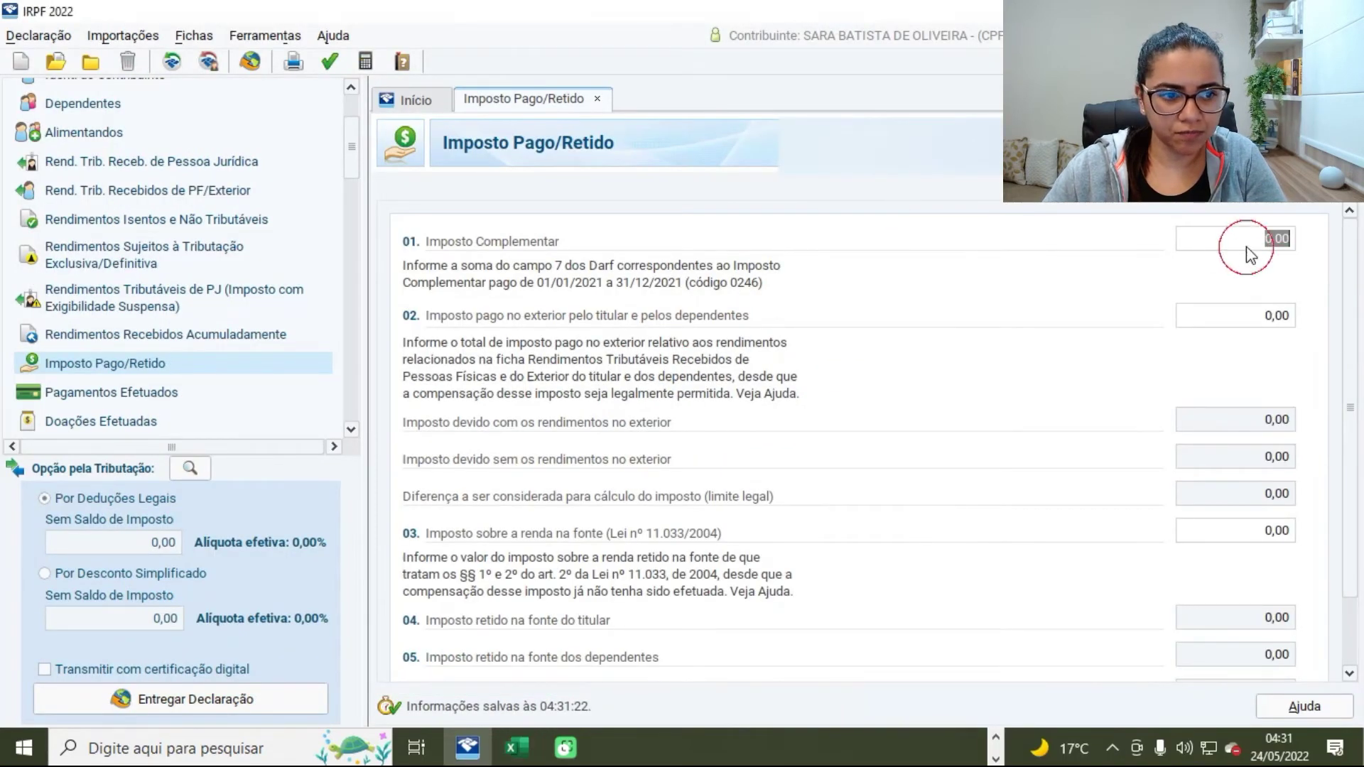
key(Tab)
text(9,44)
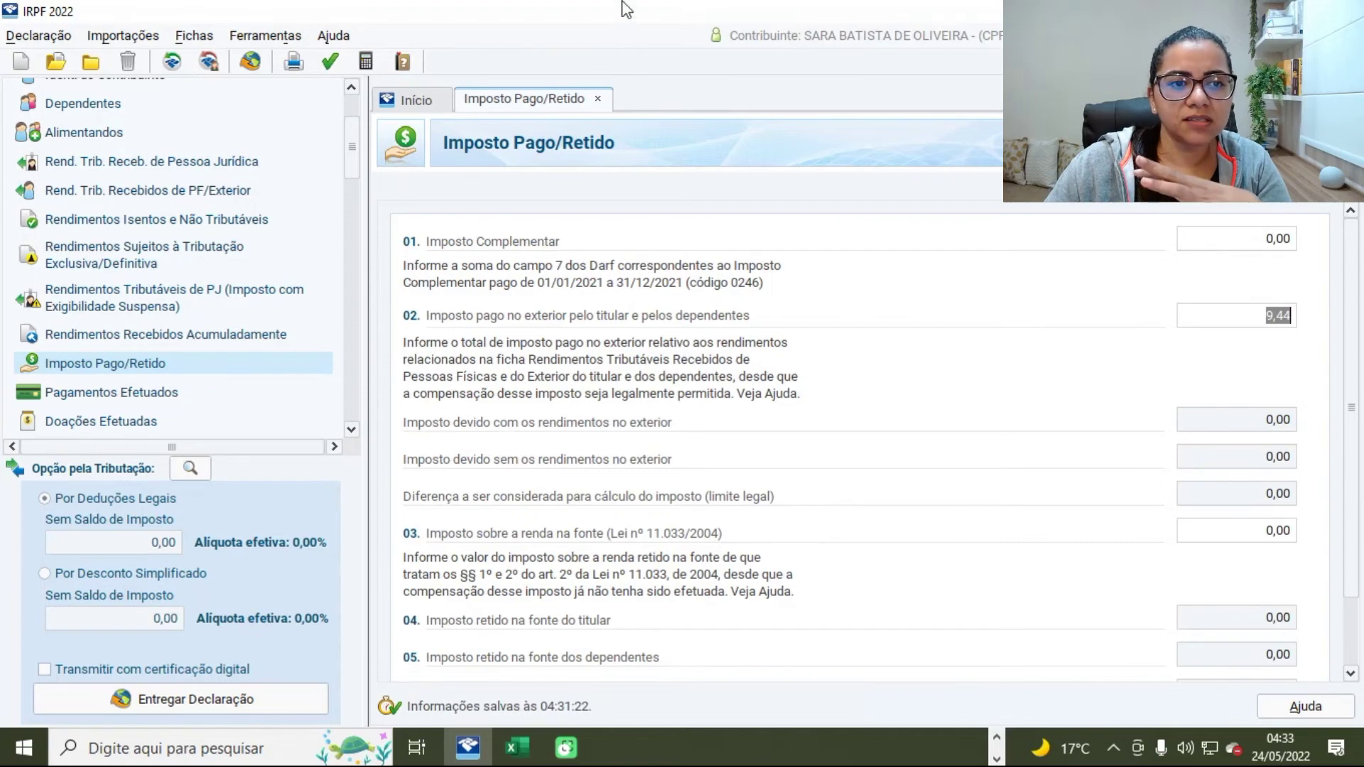
- Switch to the Excel workbook and review the JNJB34 dividend rows and September's date, quantity, gross dividend and BDR-per-share cells
click(1283, 11)
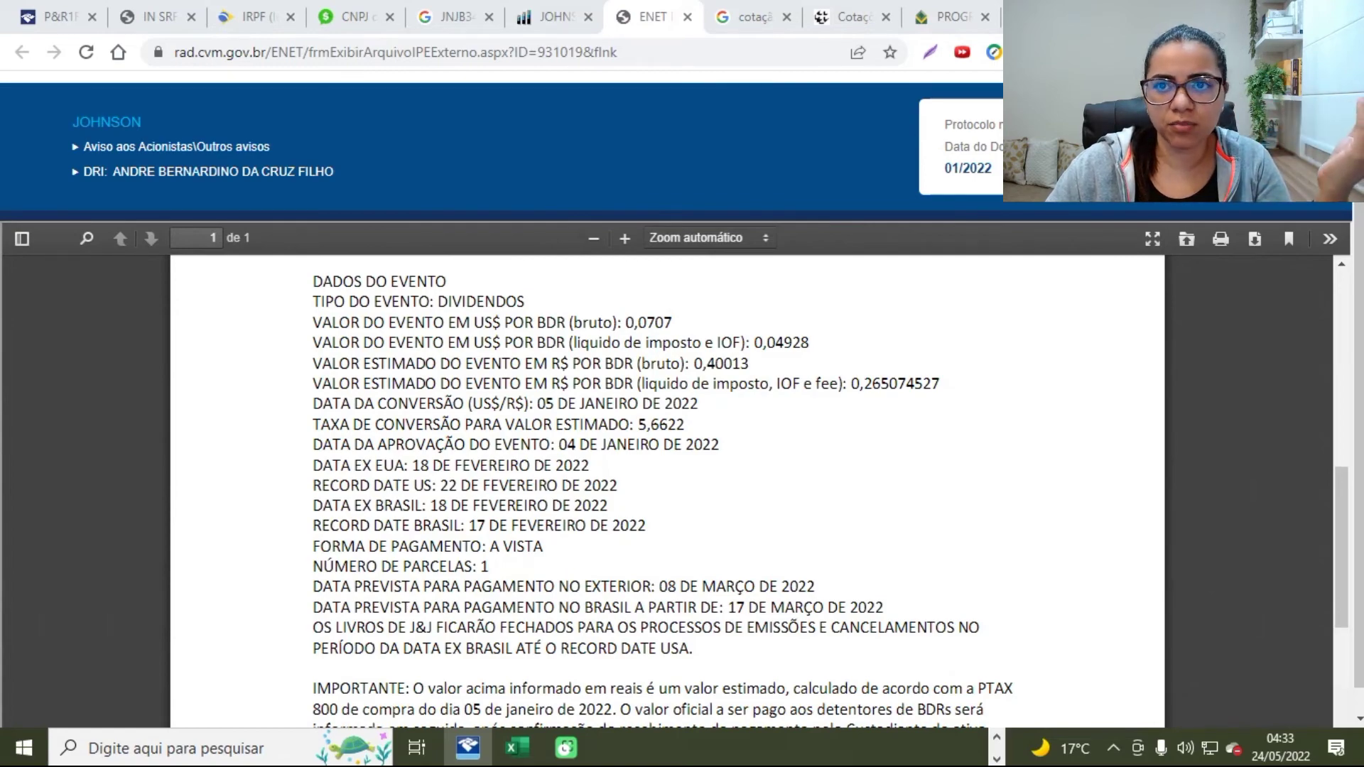
key(alt+Tab)
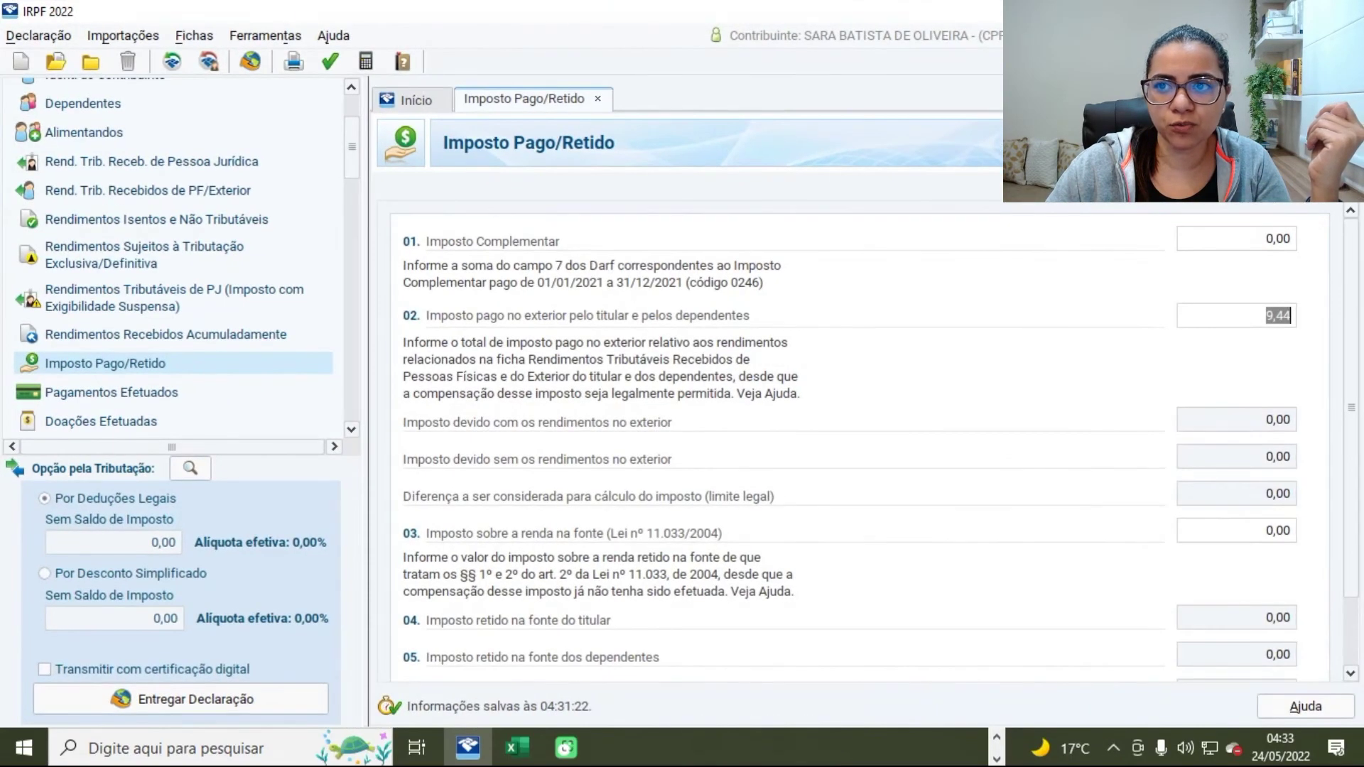
key(alt+Tab)
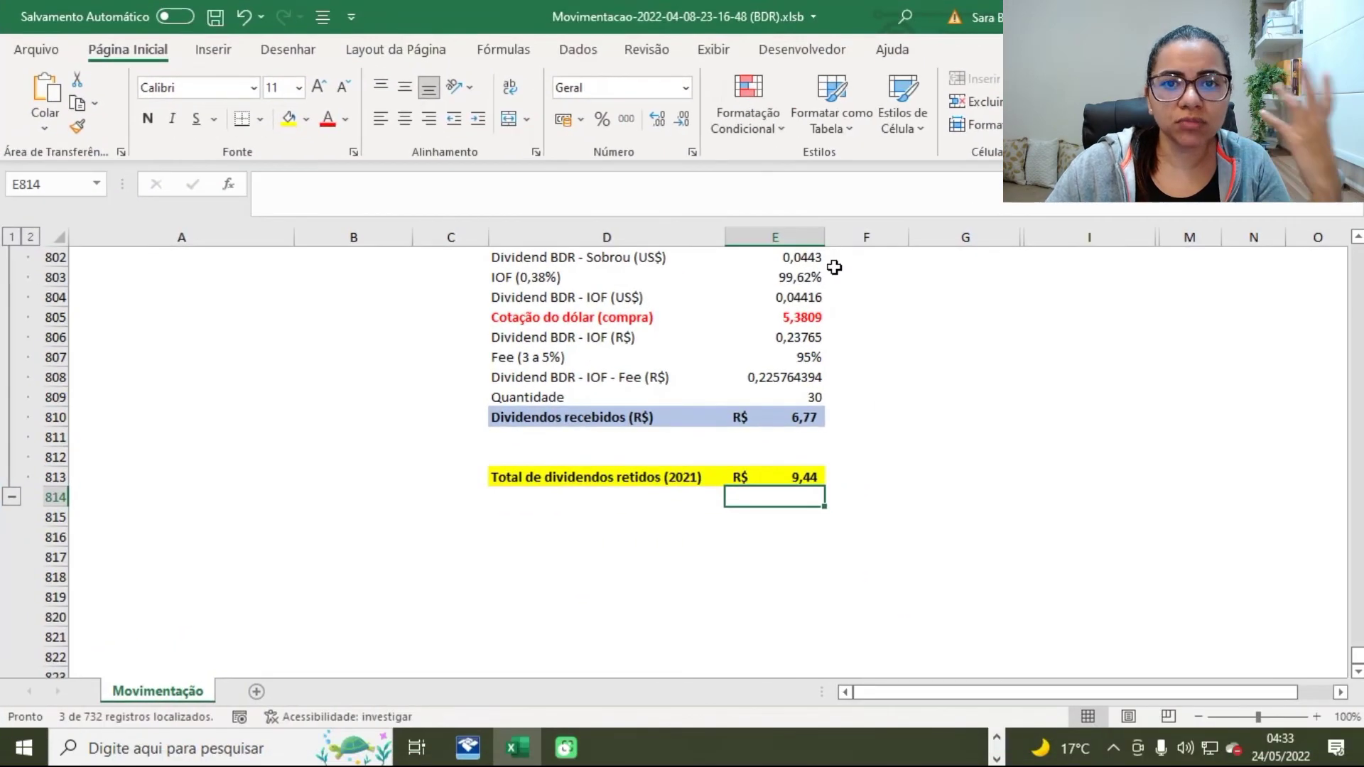
scroll(964, 488, up, 2)
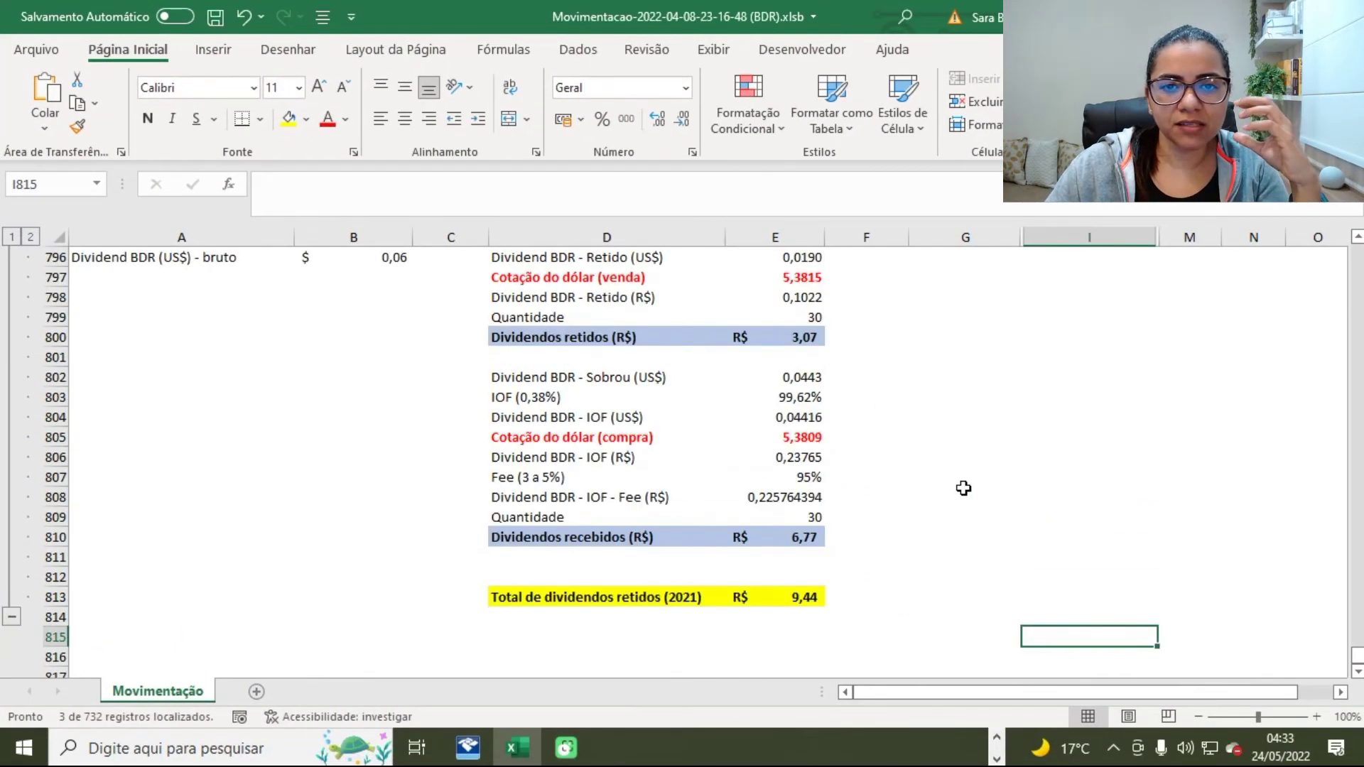
scroll(963, 488, up, 11)
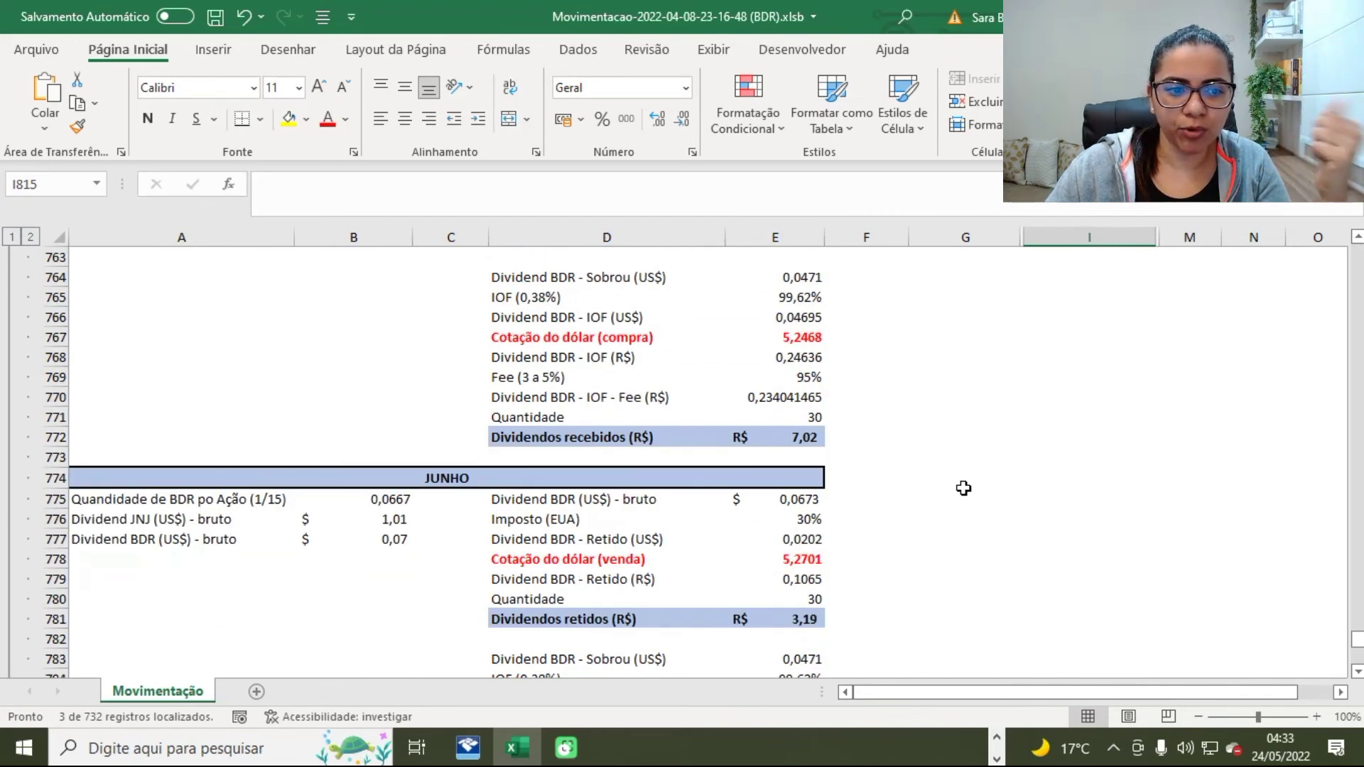
scroll(963, 488, up, 5)
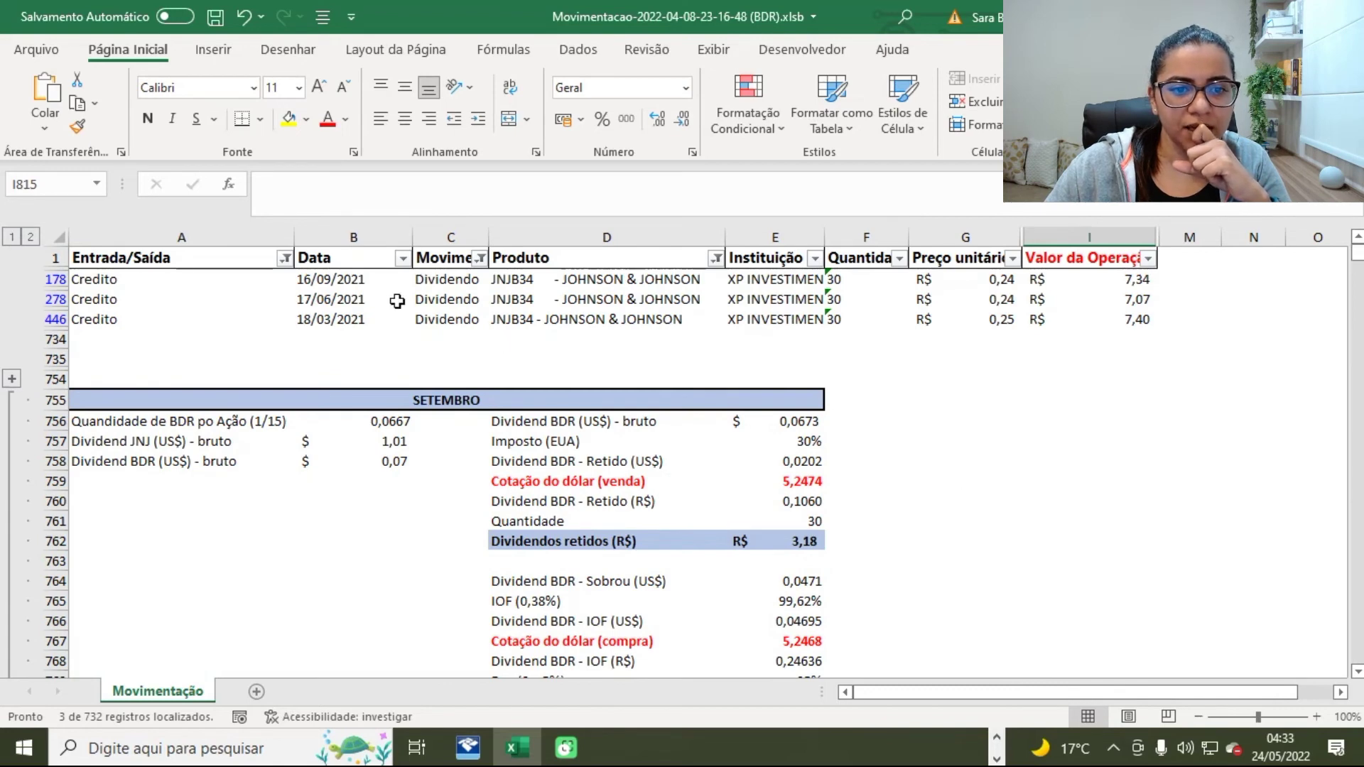
click(657, 280)
click(867, 279)
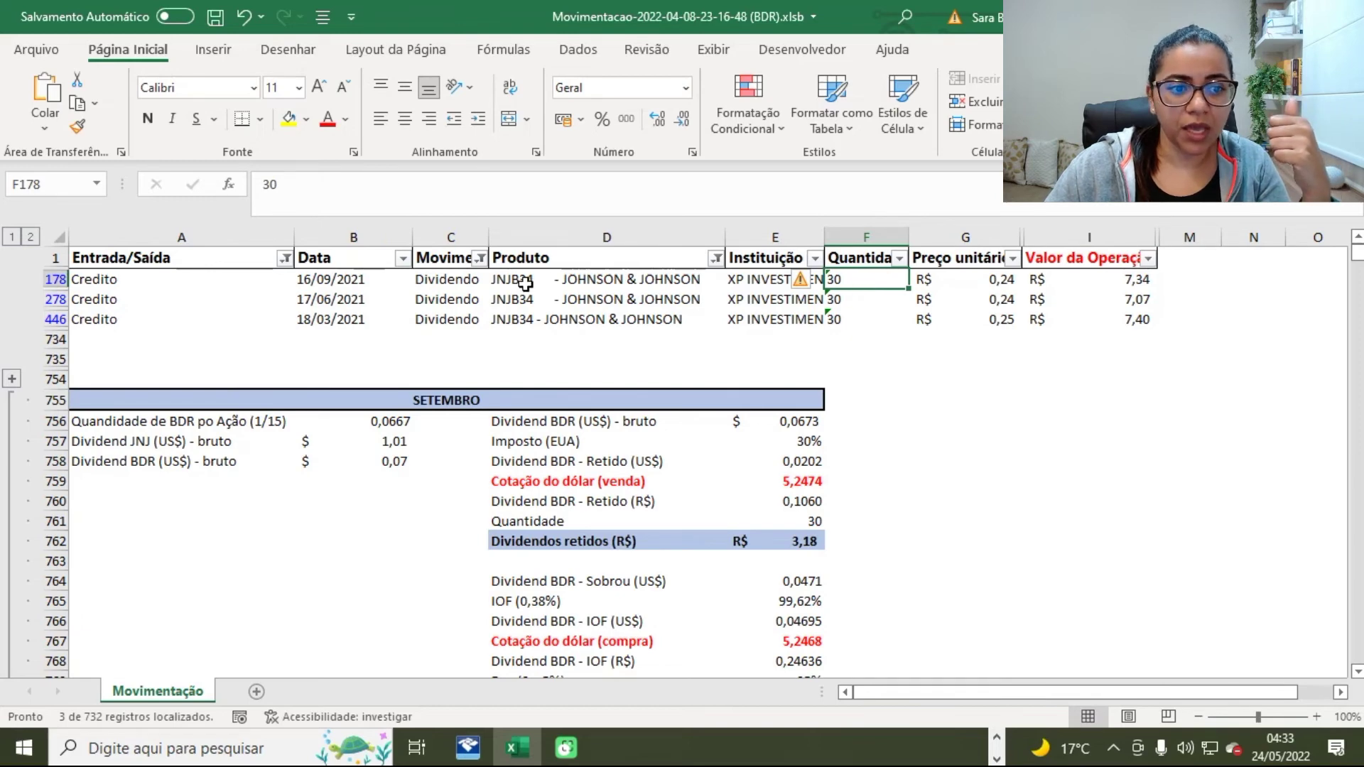
click(376, 275)
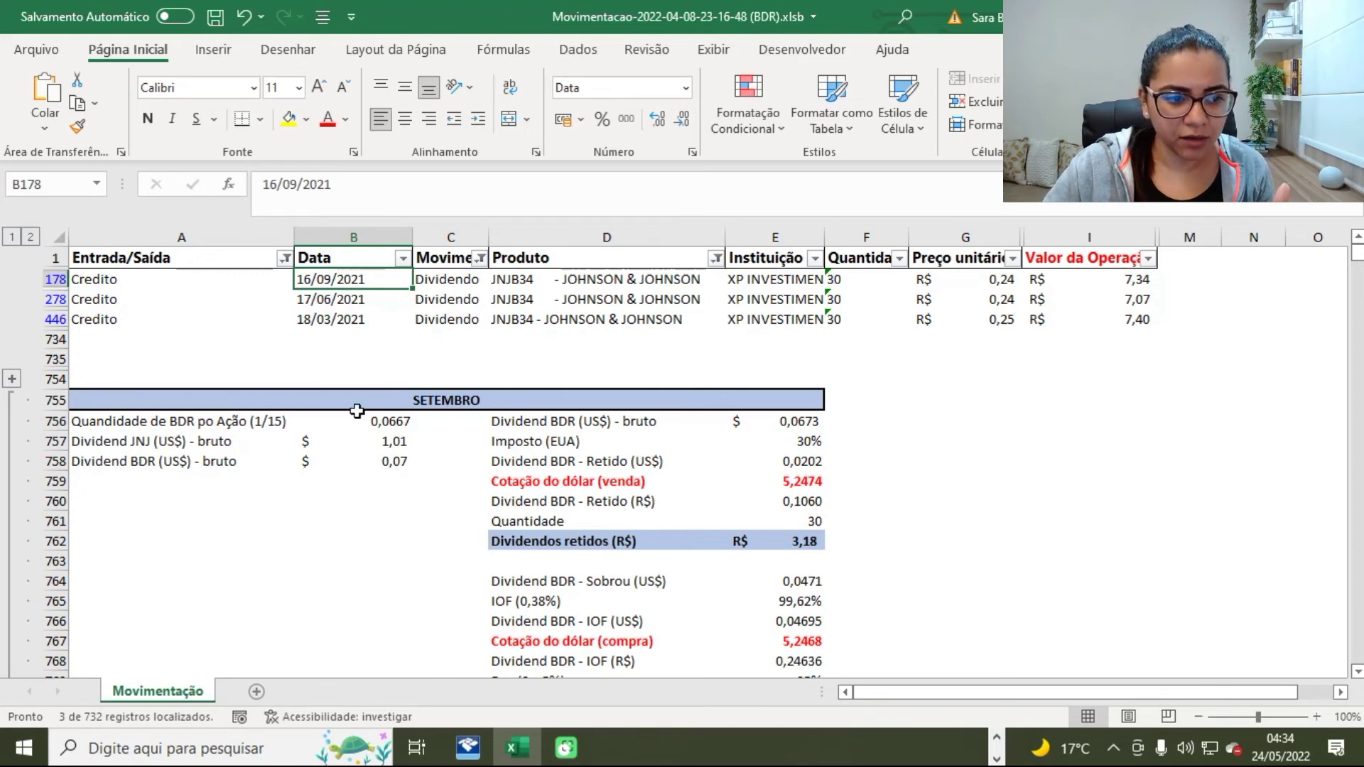
click(368, 442)
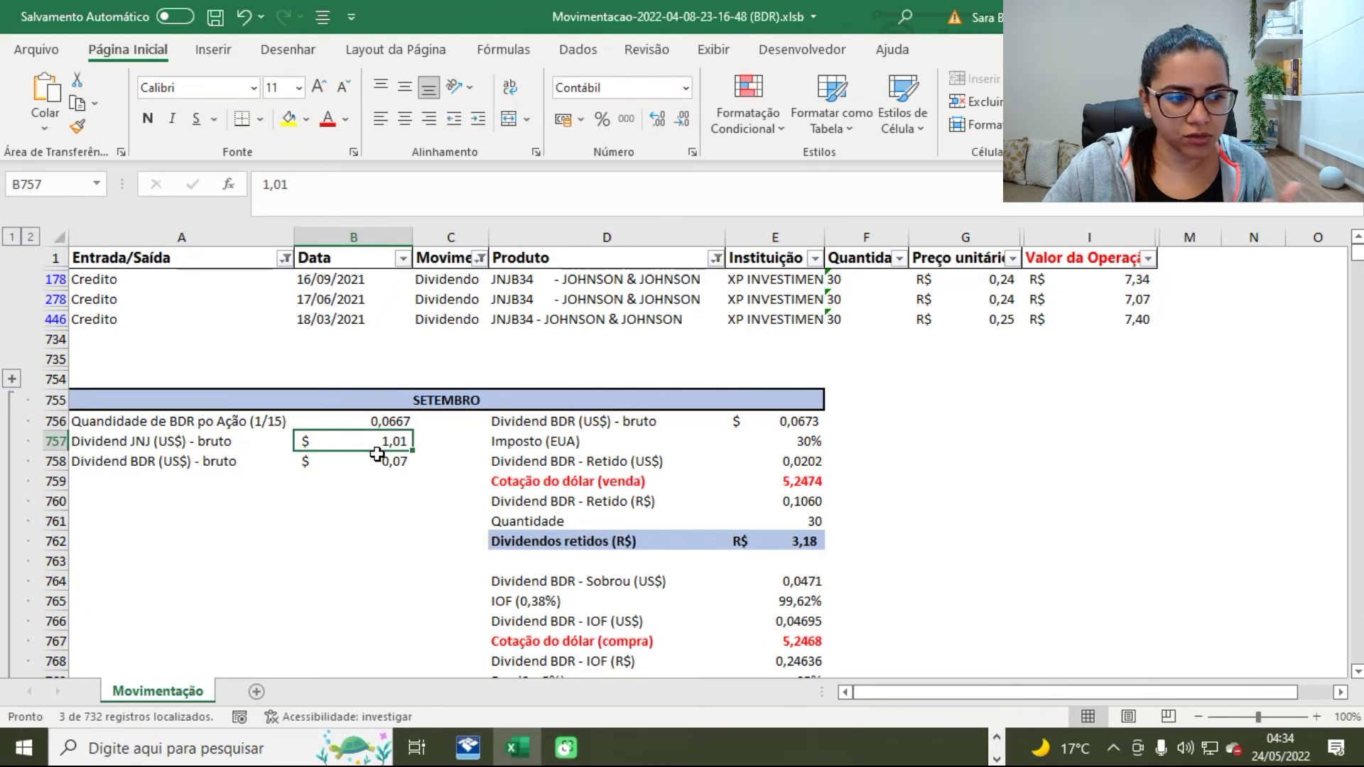
click(220, 422)
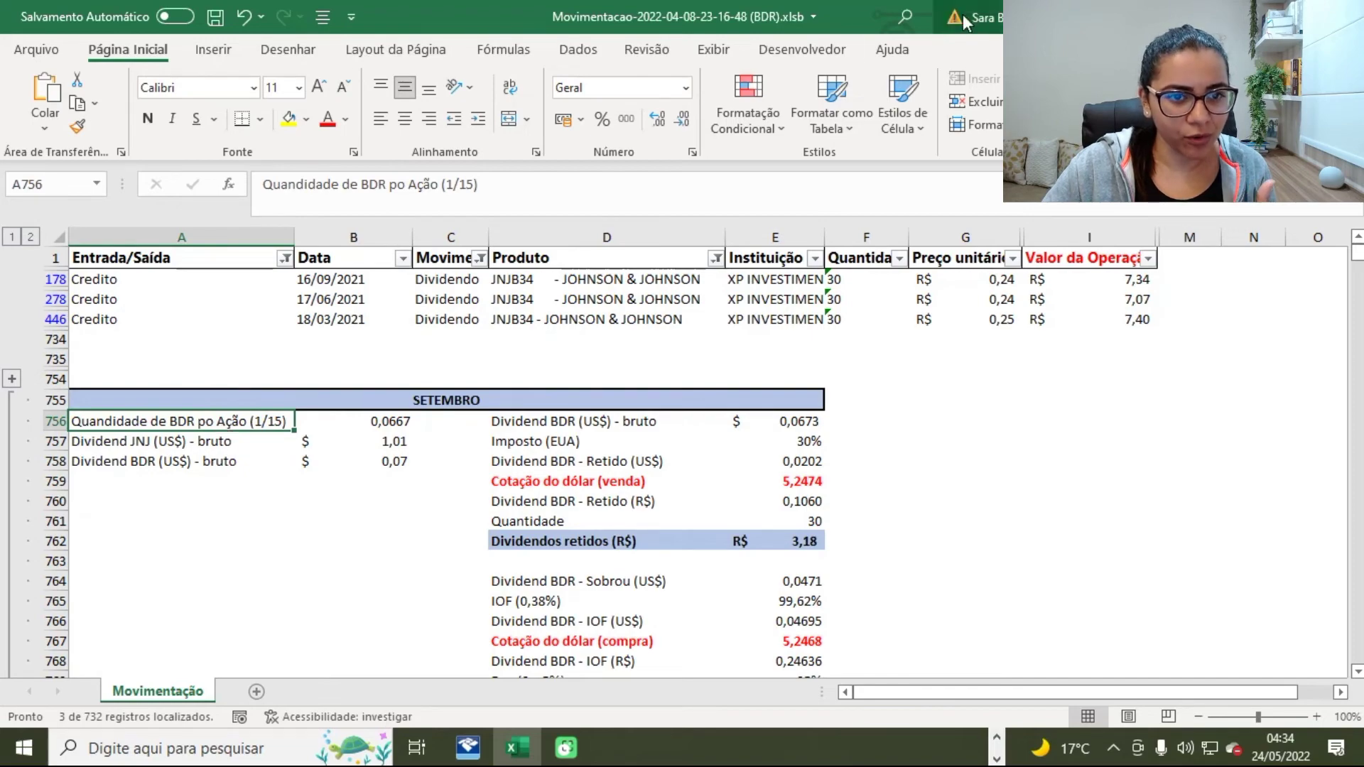
- Switch to Chrome, open ADOBE INC in CVM's Programas de BDR Aprovados list and examine its Qtd de BDRs por Ação
click(1281, 16)
key(alt+Tab)
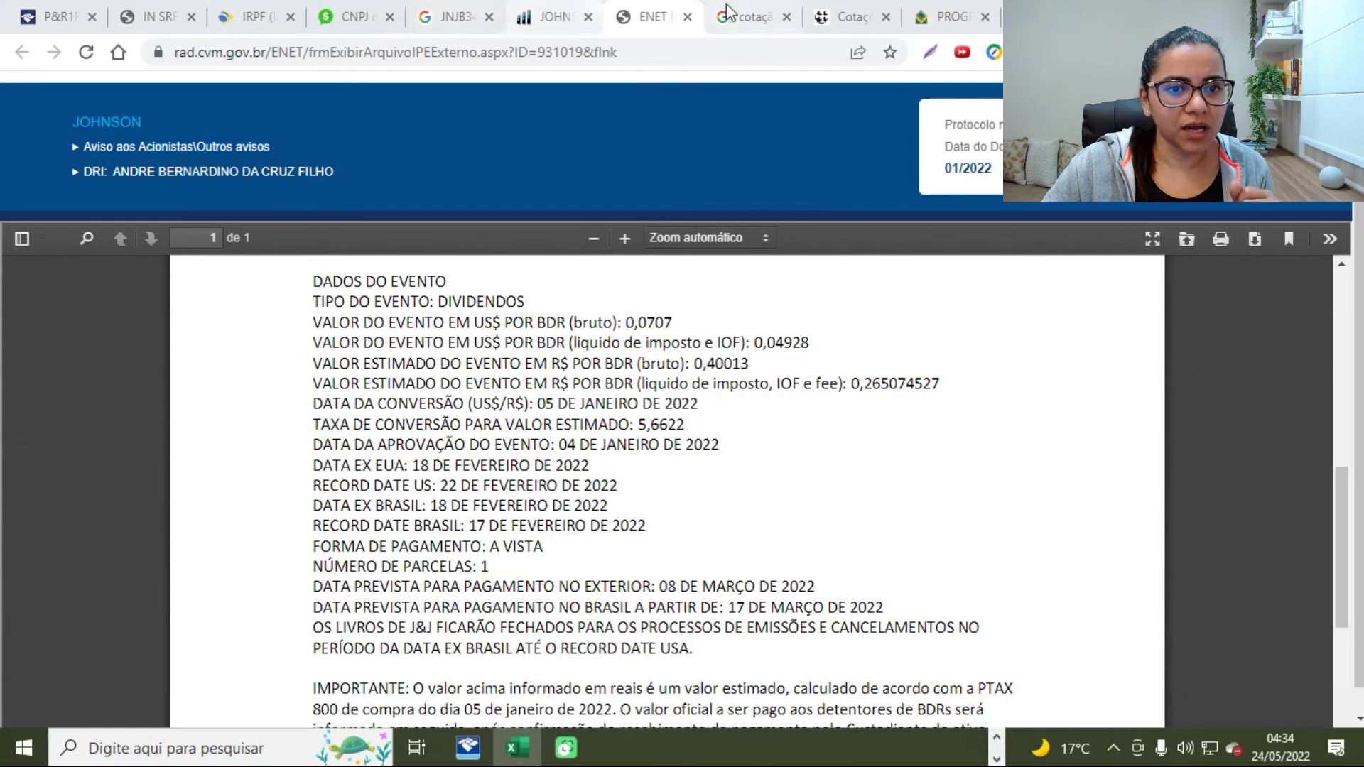
click(337, 15)
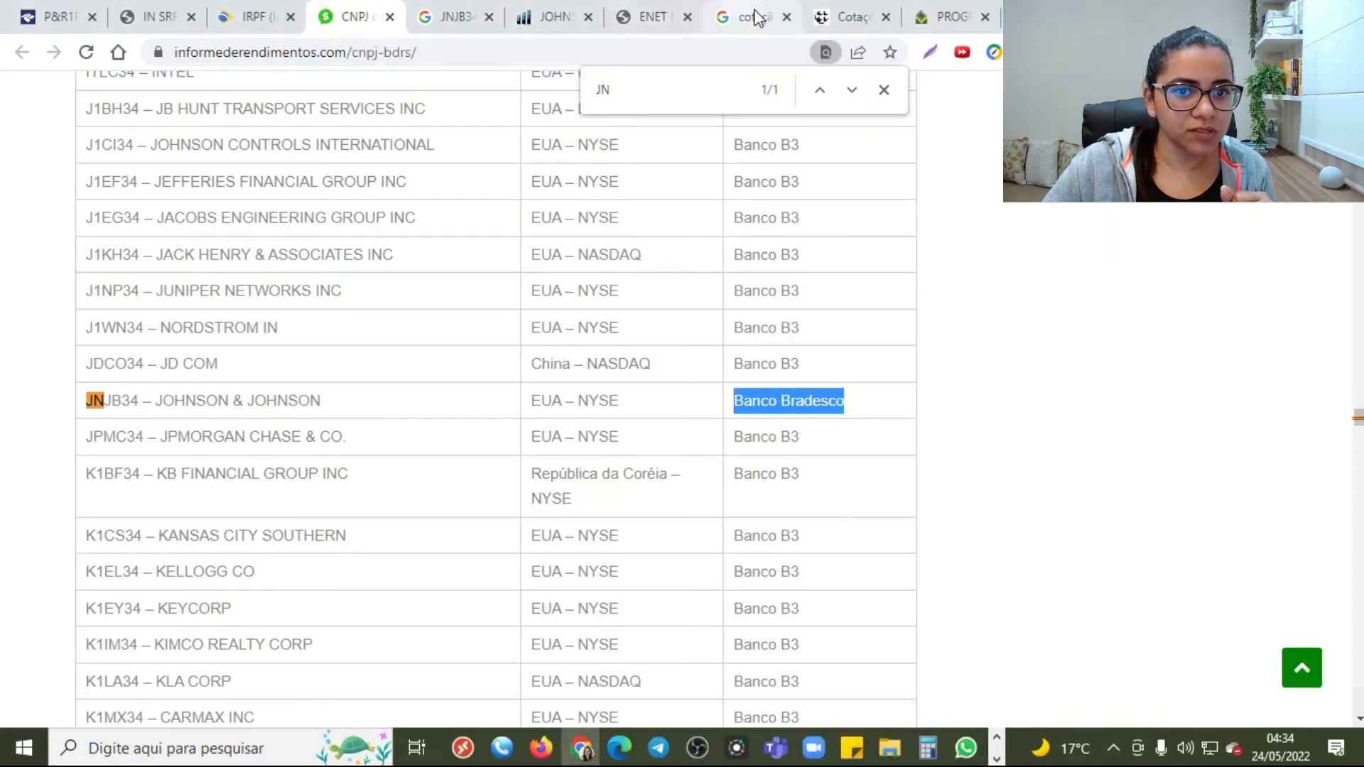
click(949, 17)
scroll(795, 281, up, 20)
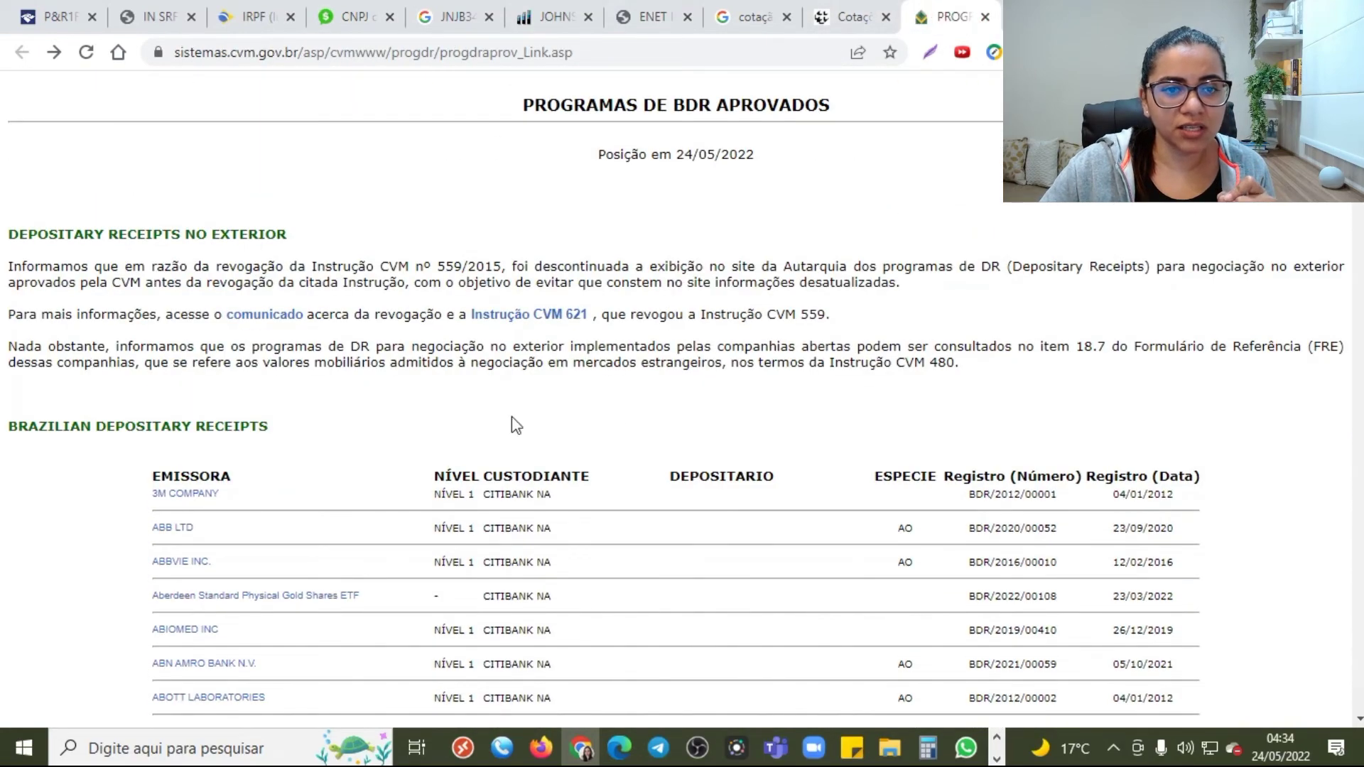
scroll(668, 389, down, 8)
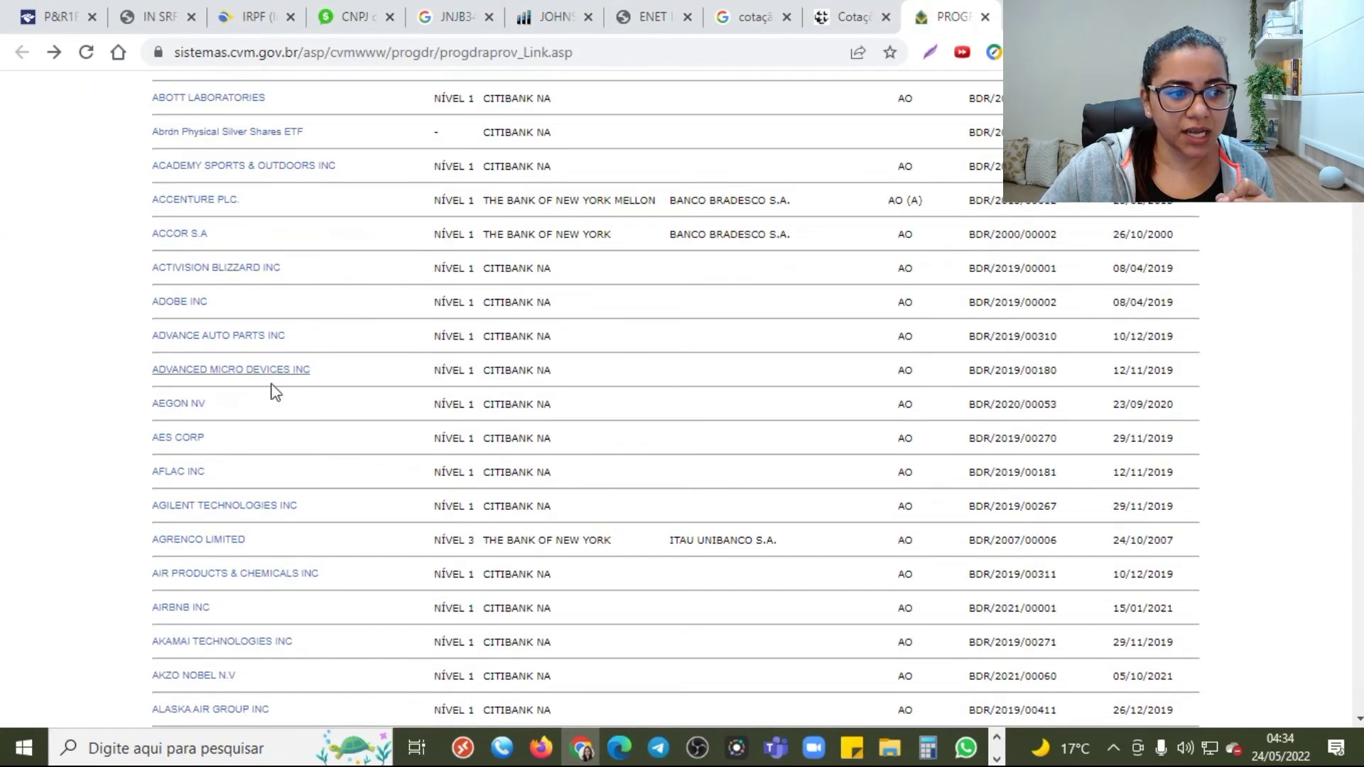
click(178, 307)
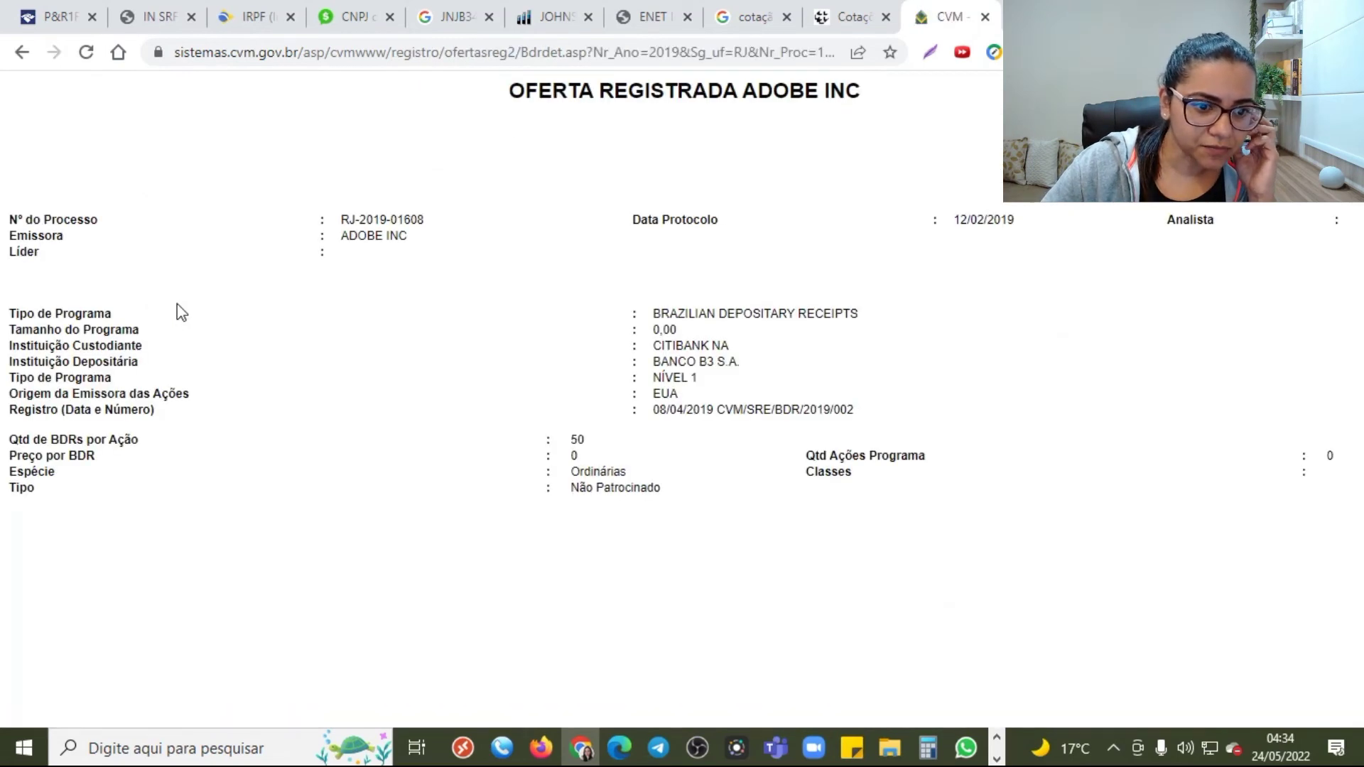
drag(15, 440, 179, 453)
drag(604, 442, 529, 455)
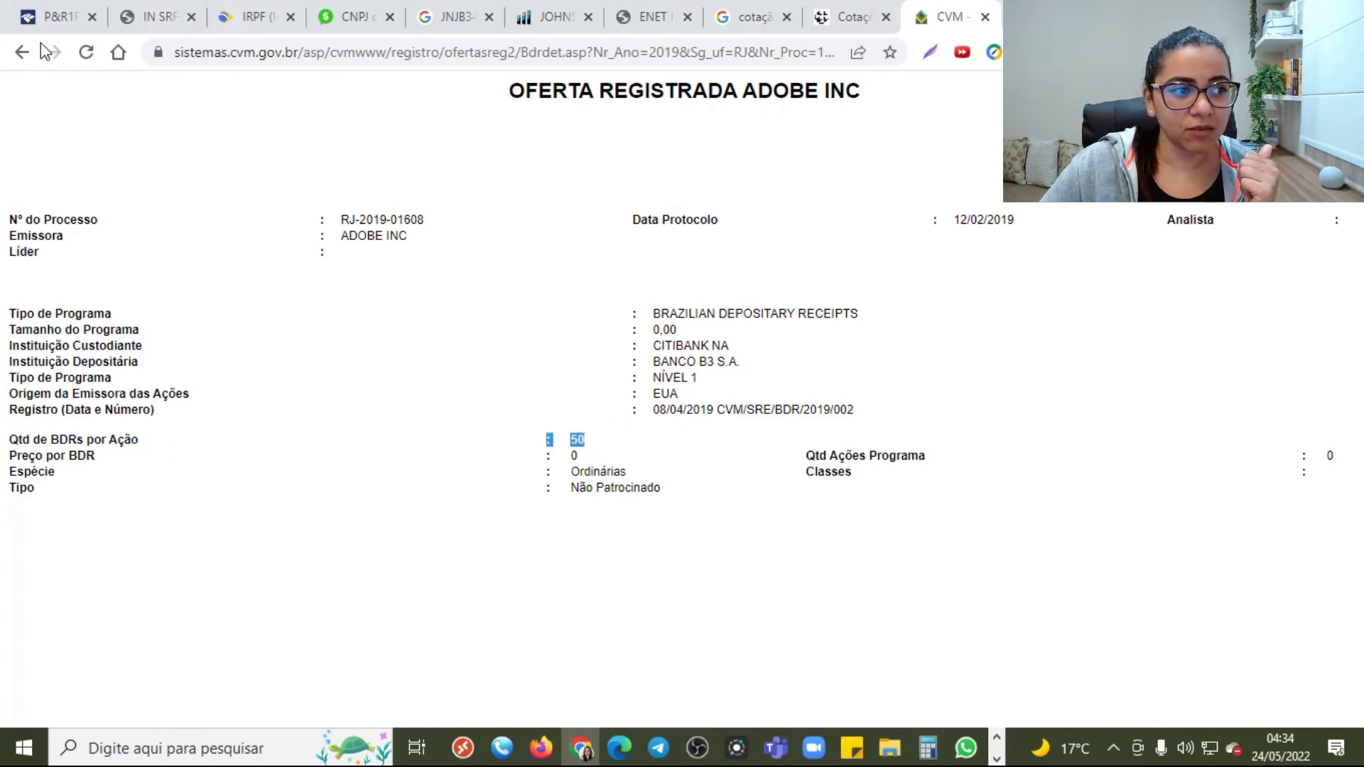
- Return to the approved BDR programmes list and open the AKZO NOBEL N.V offer record
click(22, 53)
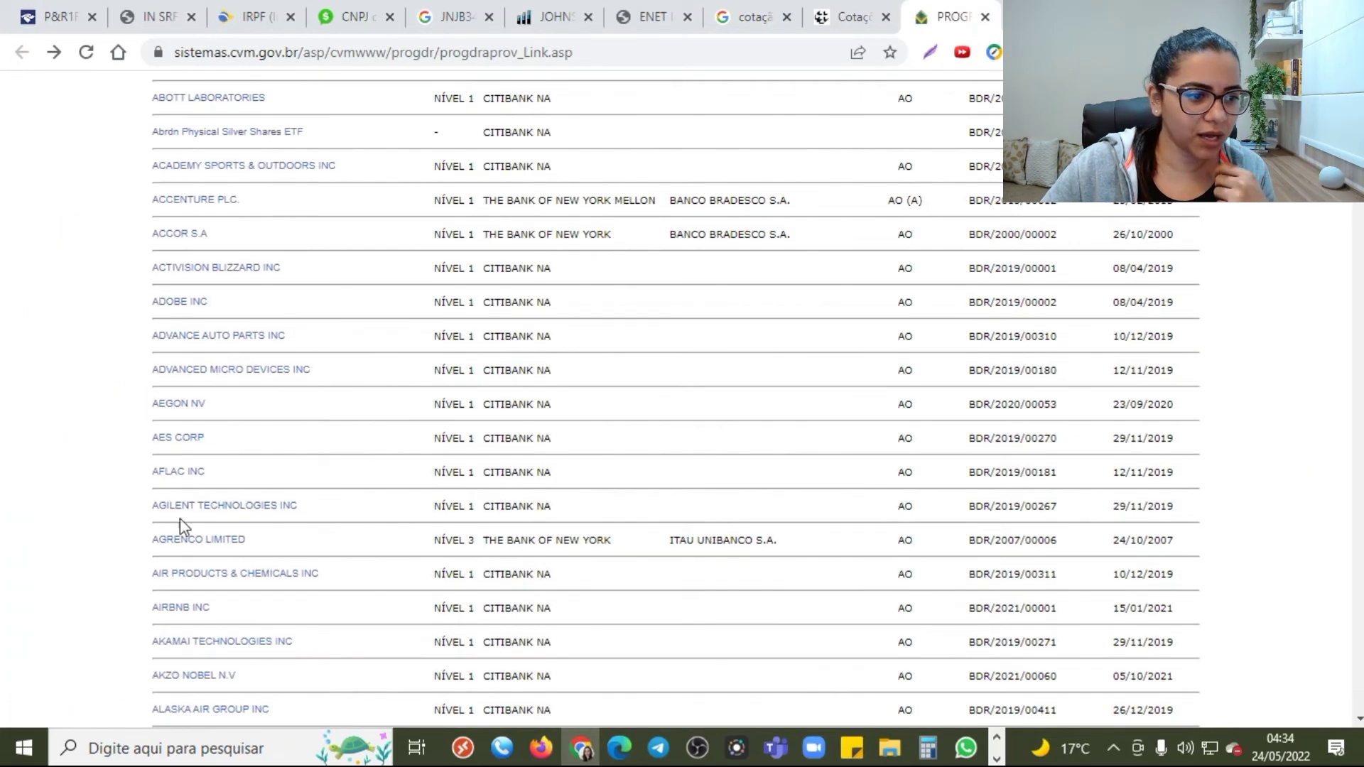
click(220, 684)
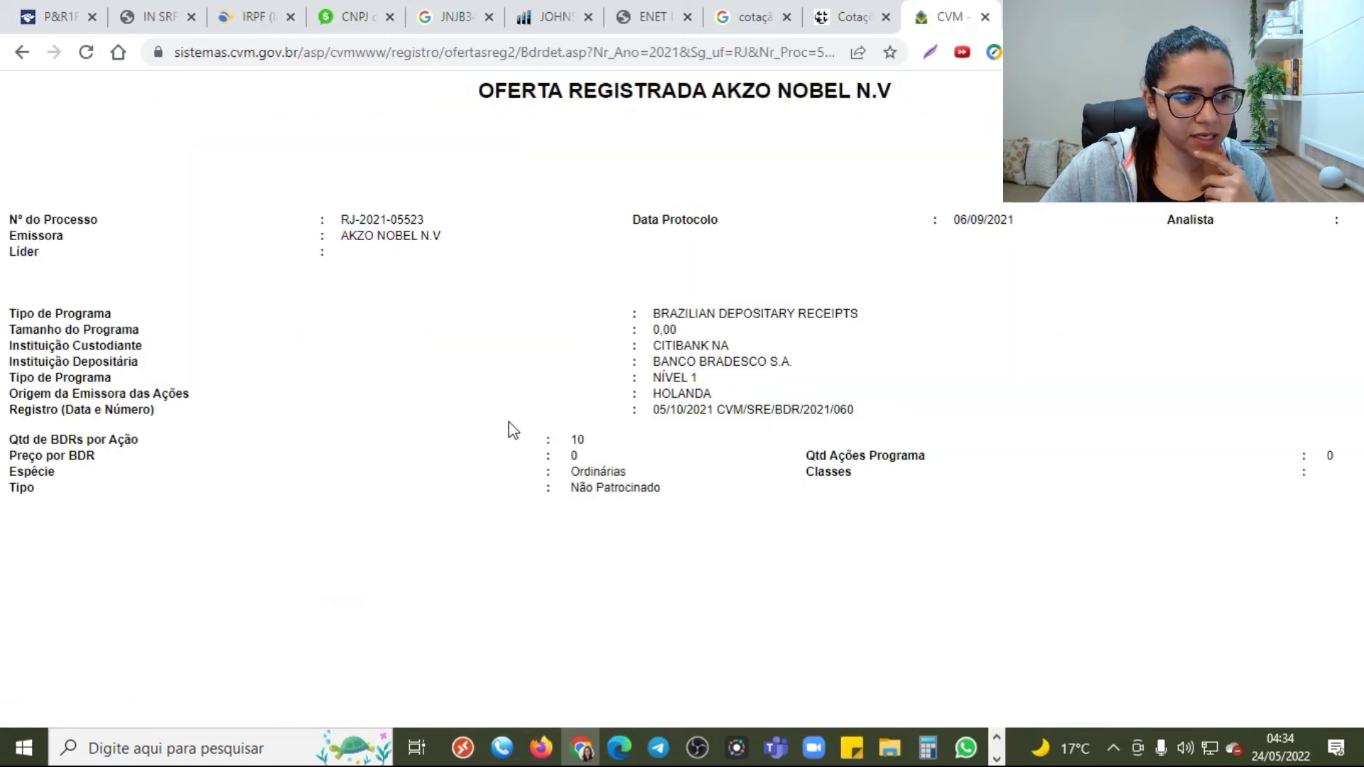
- Highlight AKZO NOBEL's Qtd de BDRs por Ação, and switch to the Excel workbook to inspect September's BDR-per-share formula in B756
drag(86, 439, 138, 440)
triple_click(566, 435)
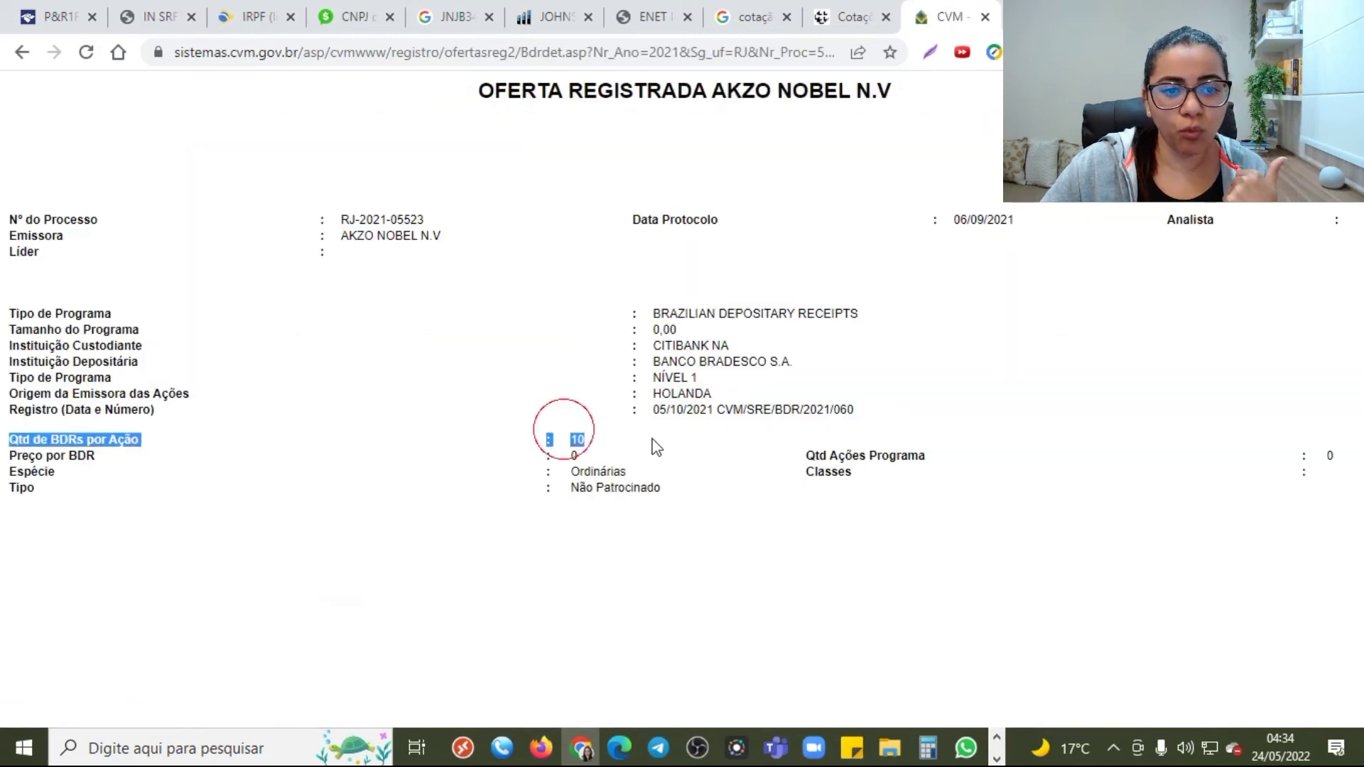
key(alt+Tab)
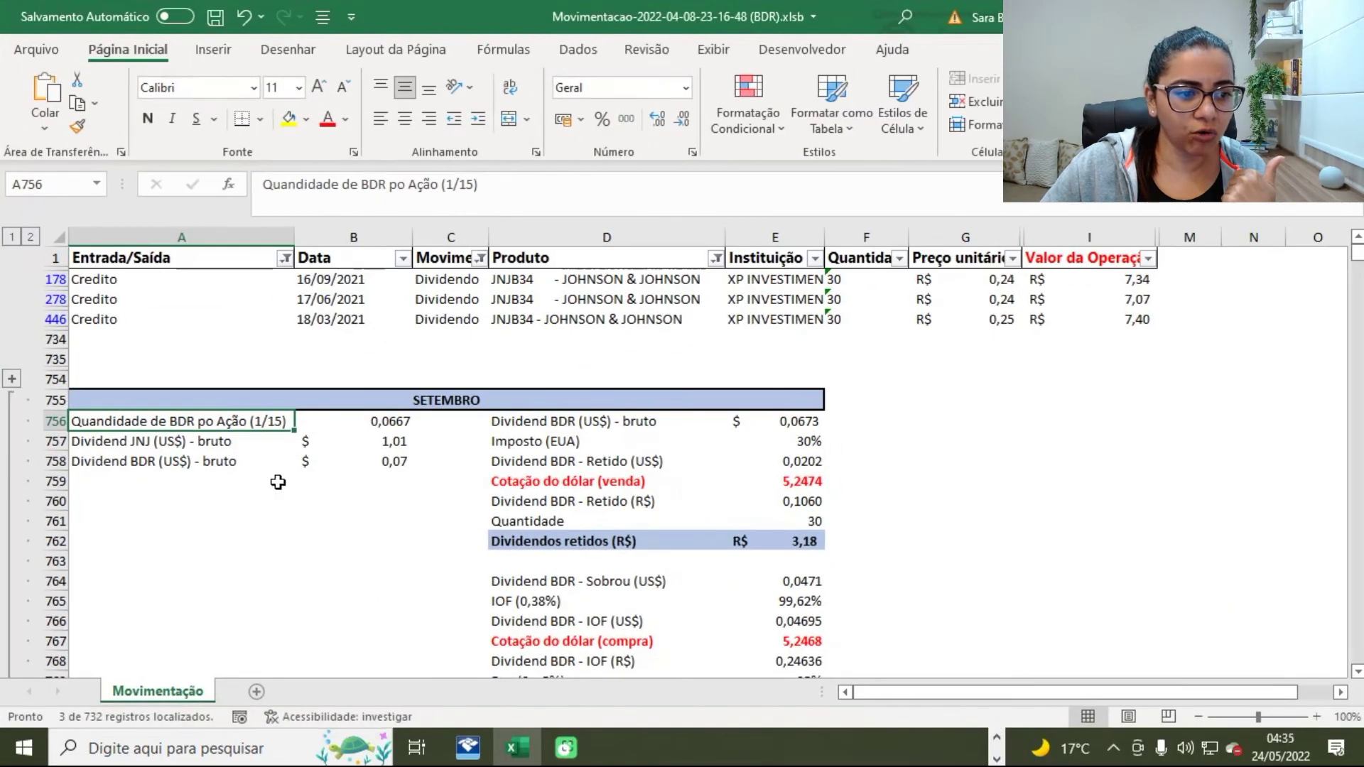
click(396, 416)
double_click(397, 416)
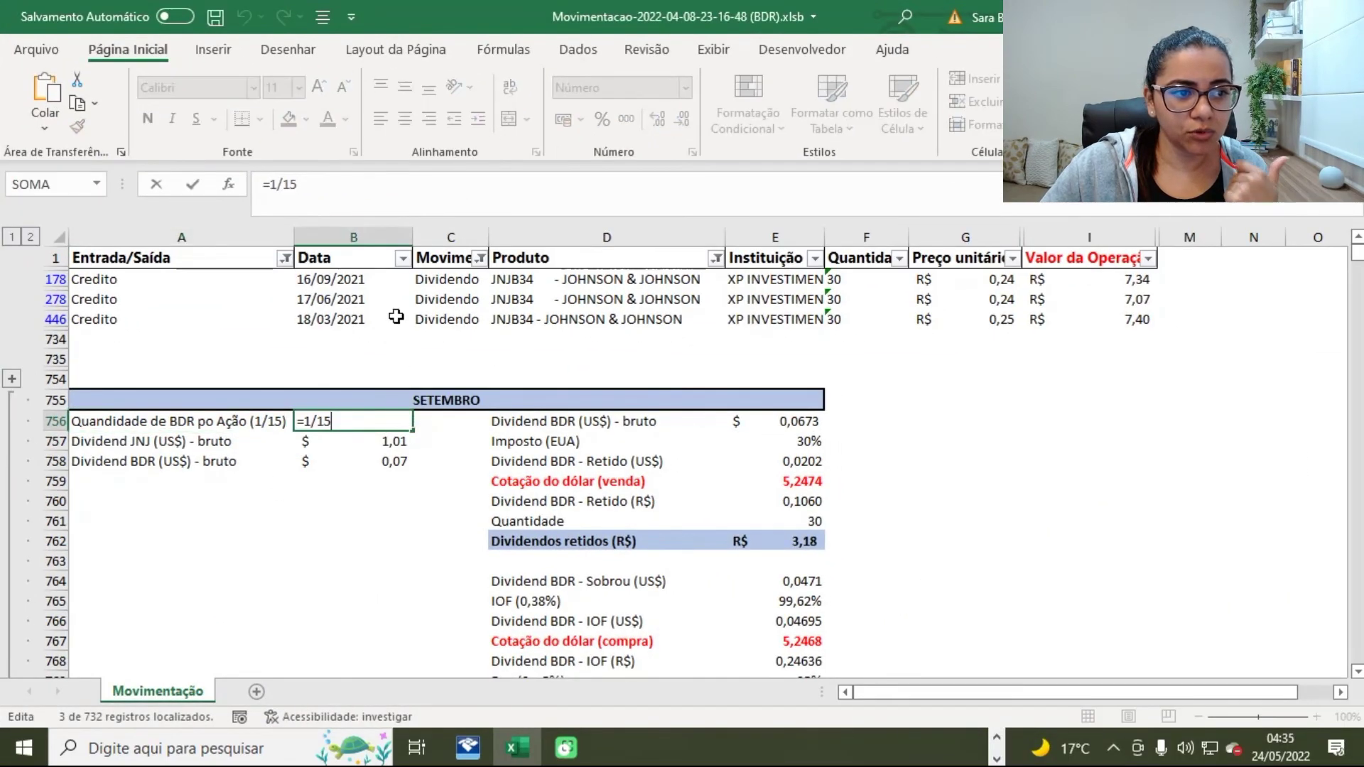
click(306, 180)
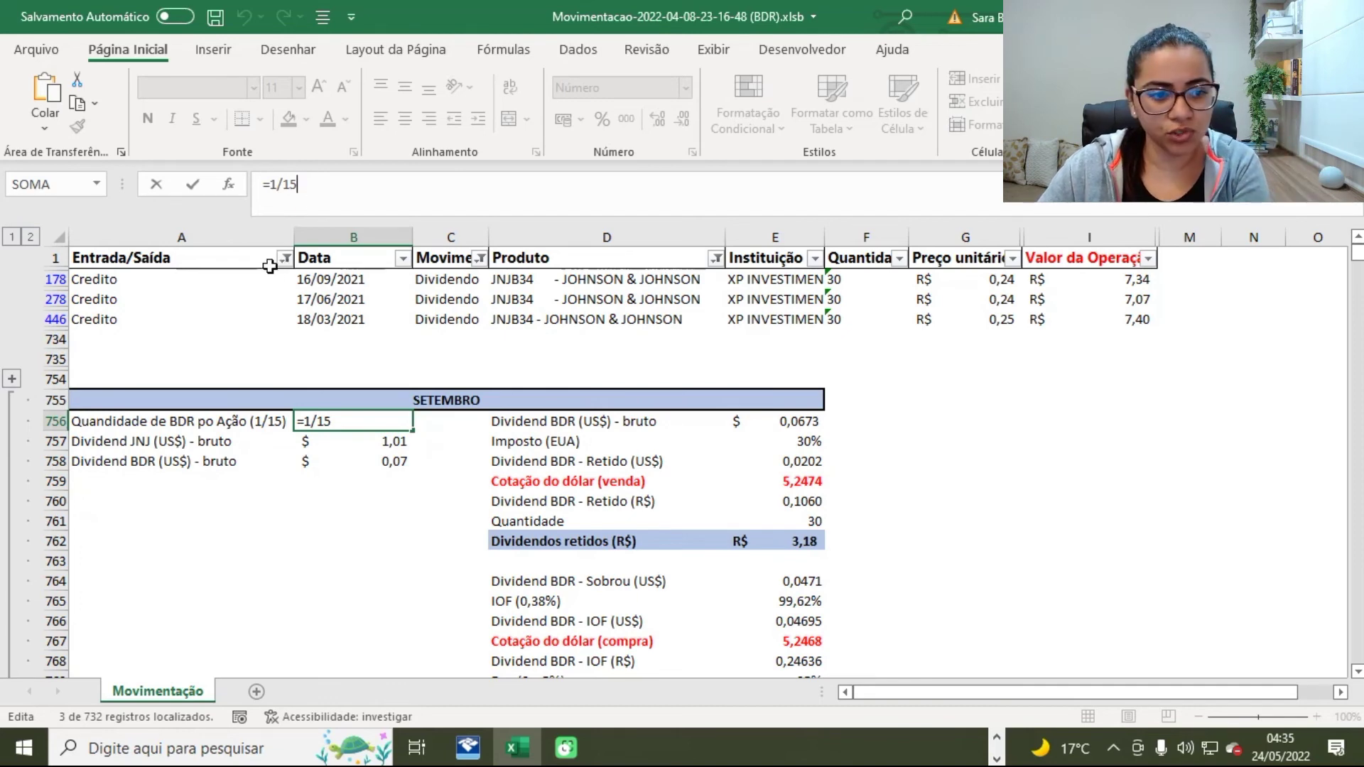
key(Return)
- Inspect September's gross BDR dividend formula in B758, the Imposto (EUA) rate and the Dividend BDR - Retido (US$) formula
click(389, 462)
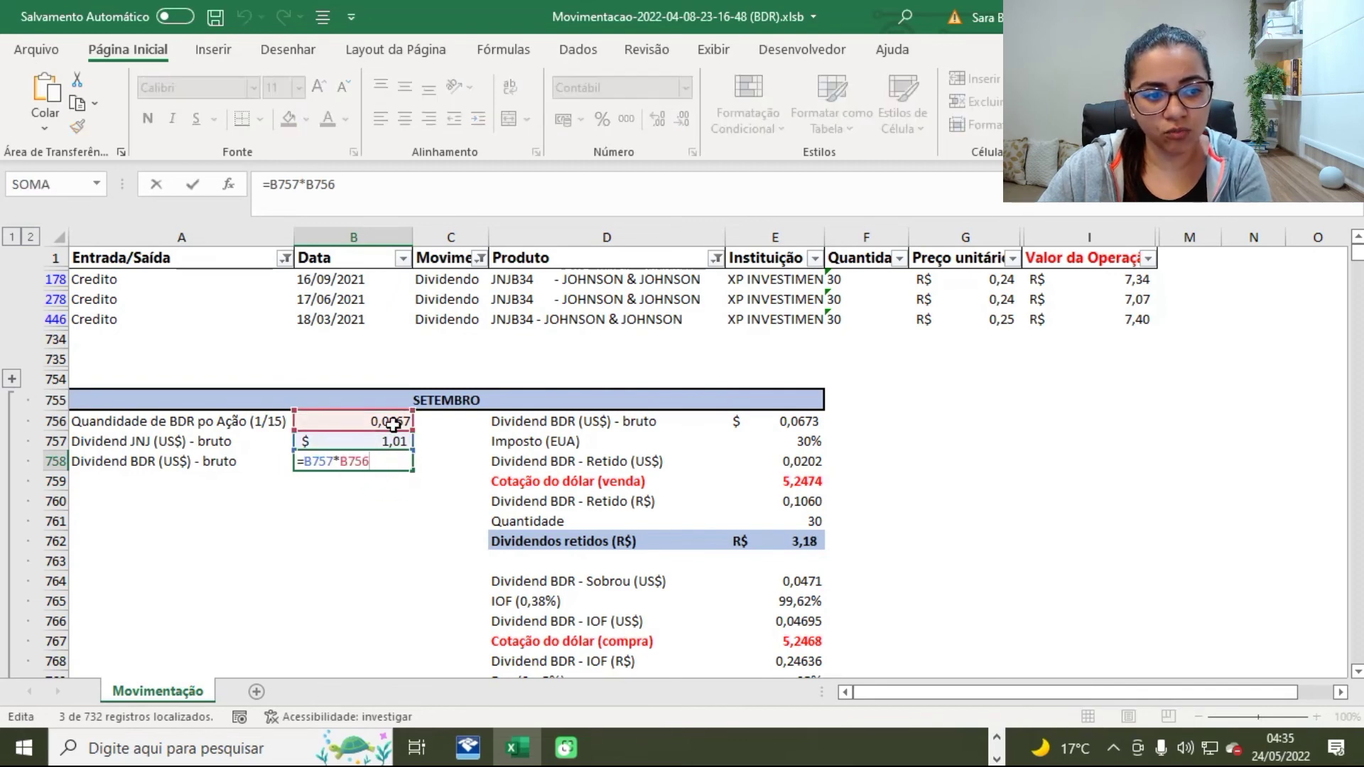
key(Return)
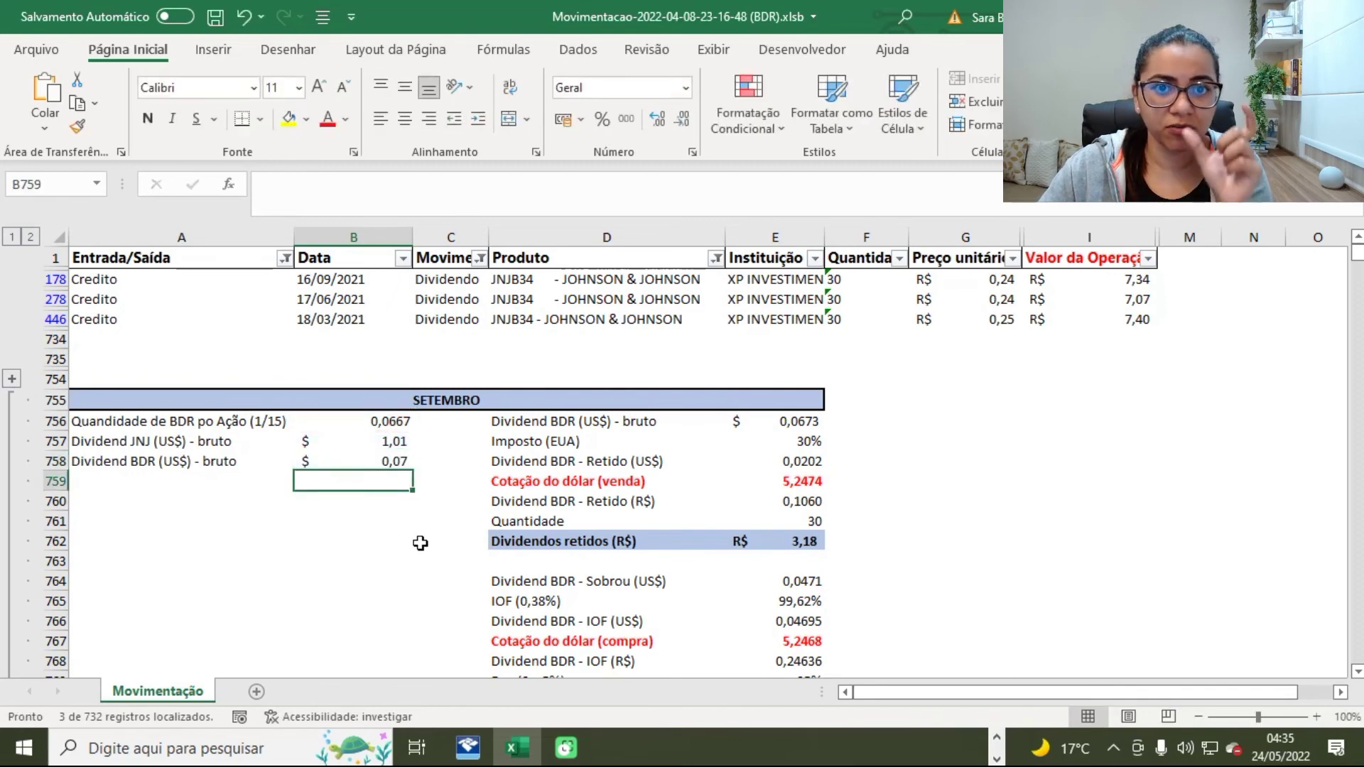
click(726, 417)
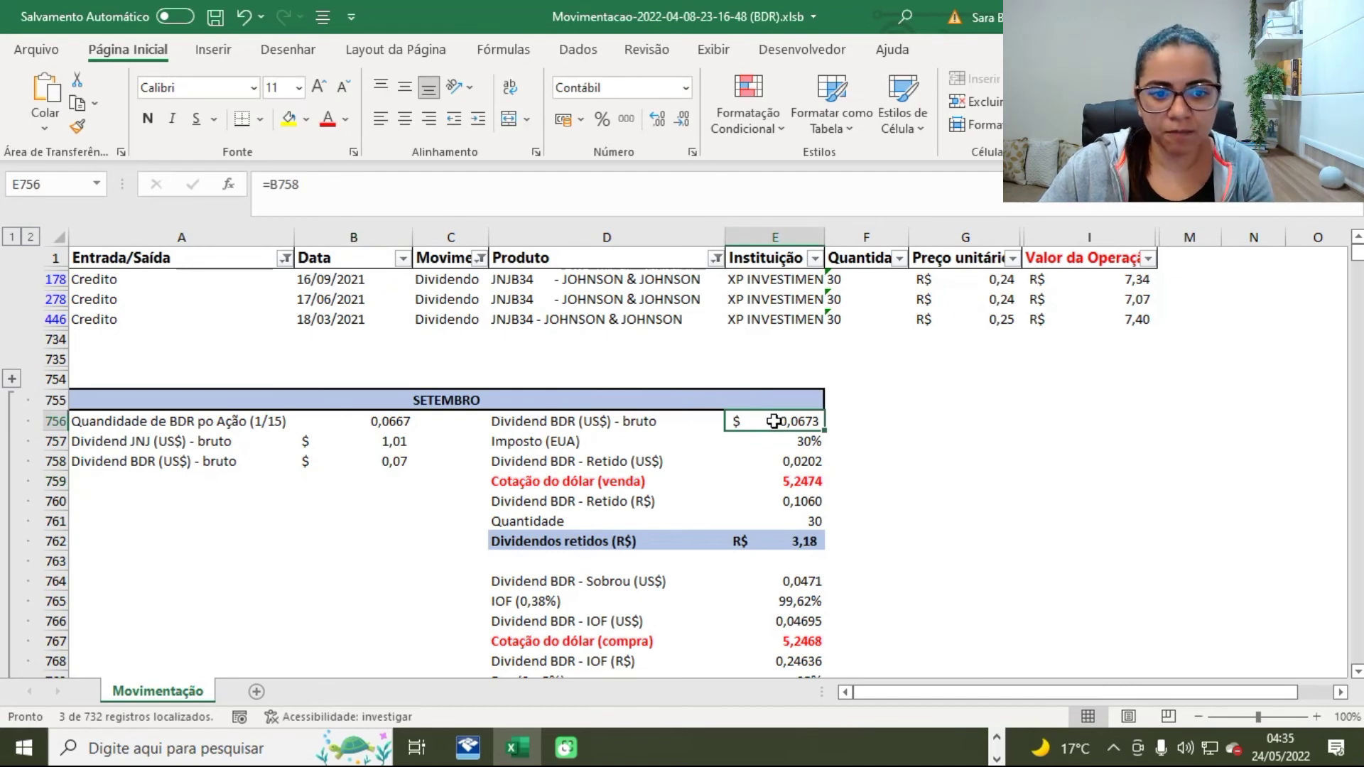
click(797, 446)
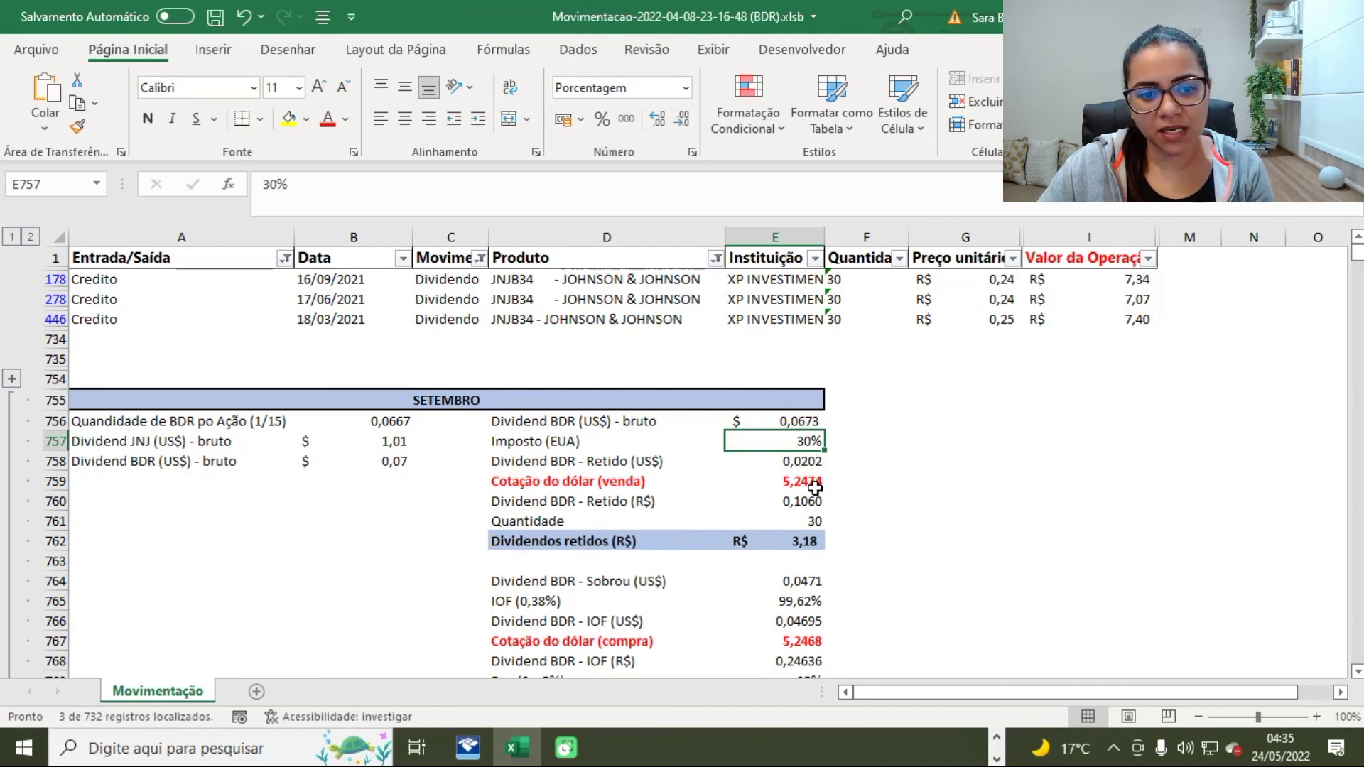
click(810, 460)
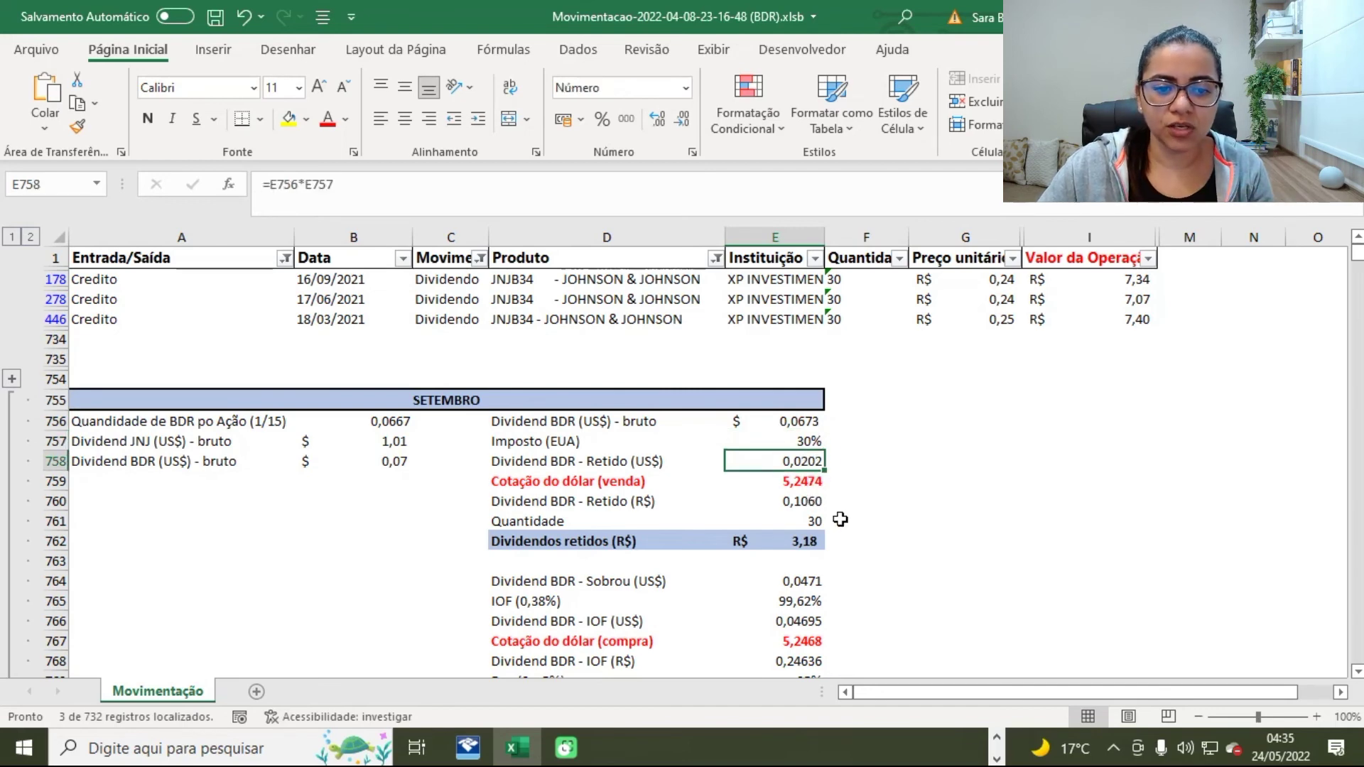
double_click(811, 462)
key(Return)
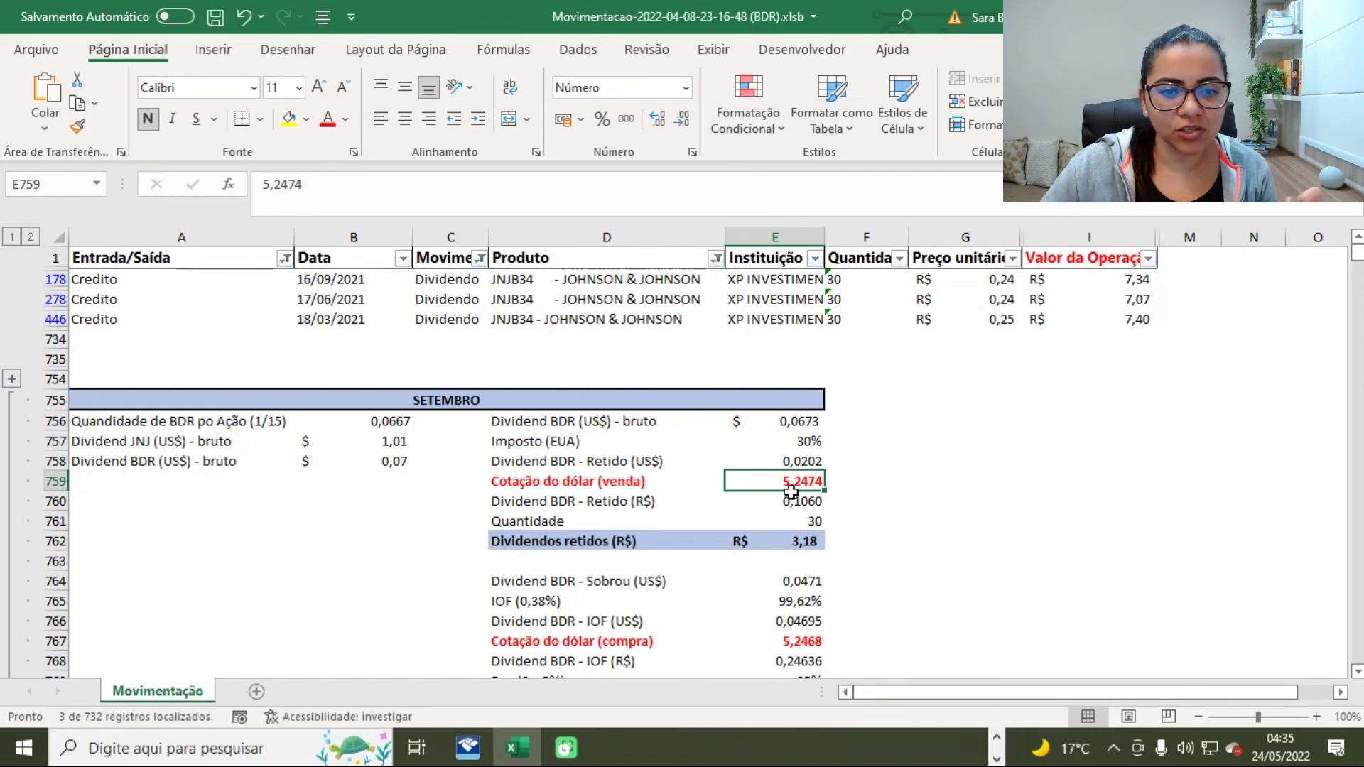
- Review the 16/09/2021 dividend's Valor da Operação, September's gross BDR dividend label, and the IOF (0,38%) and Fee (3 a 5%) deductions
click(1113, 280)
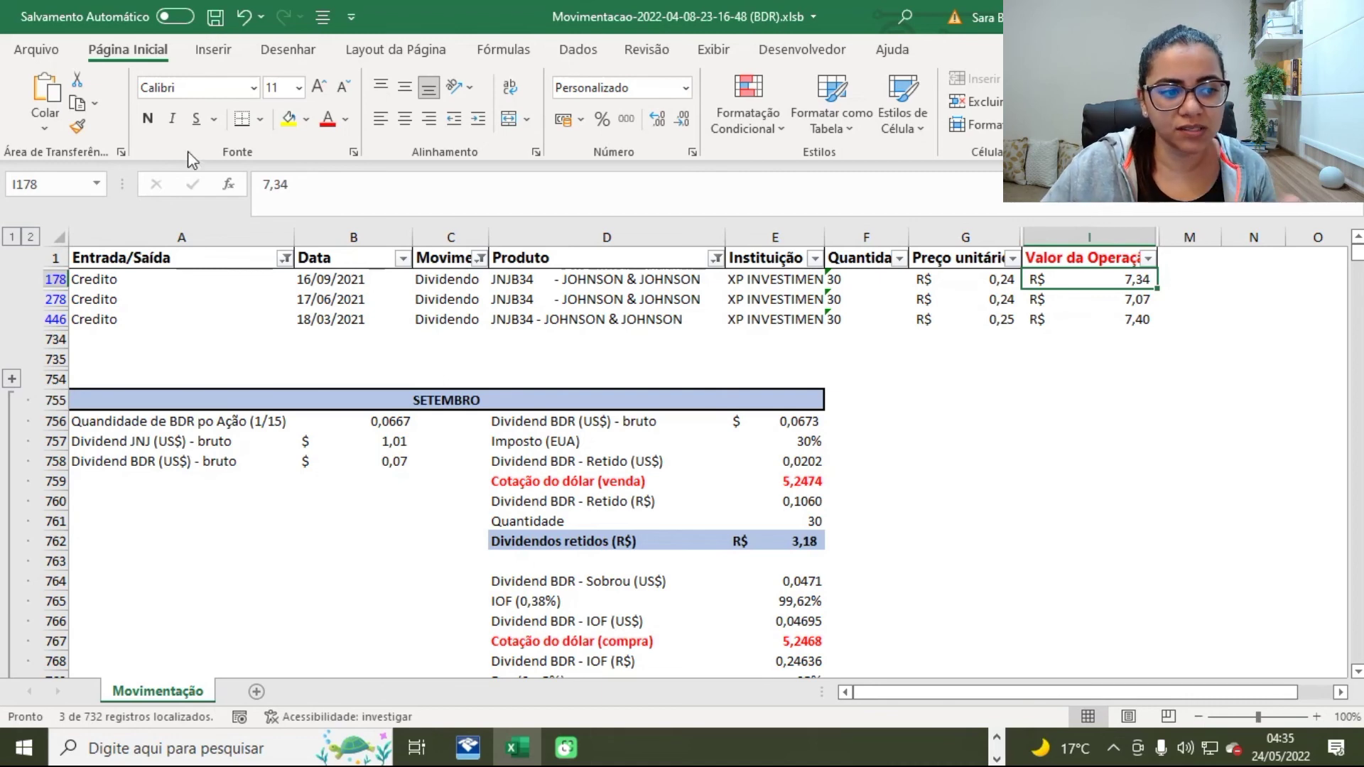
click(223, 460)
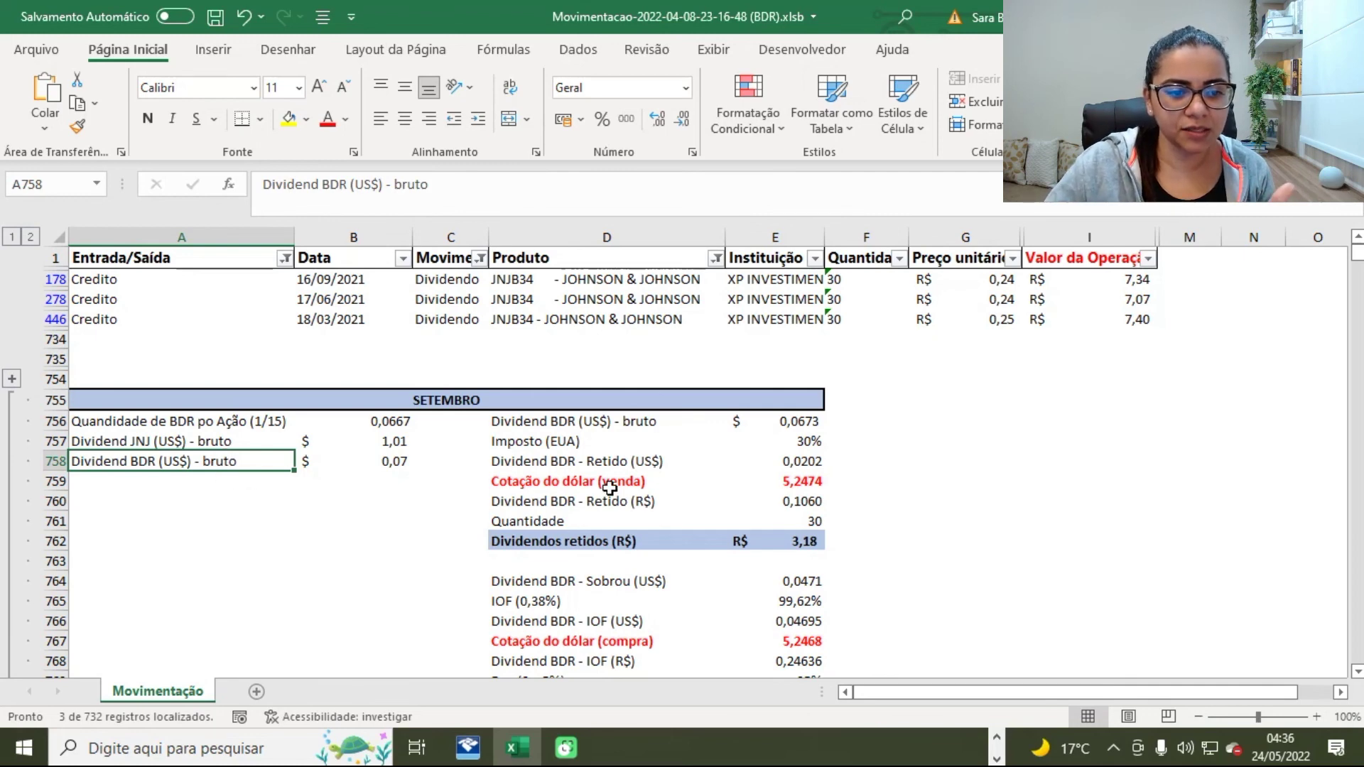
scroll(607, 494, down, 2)
click(541, 525)
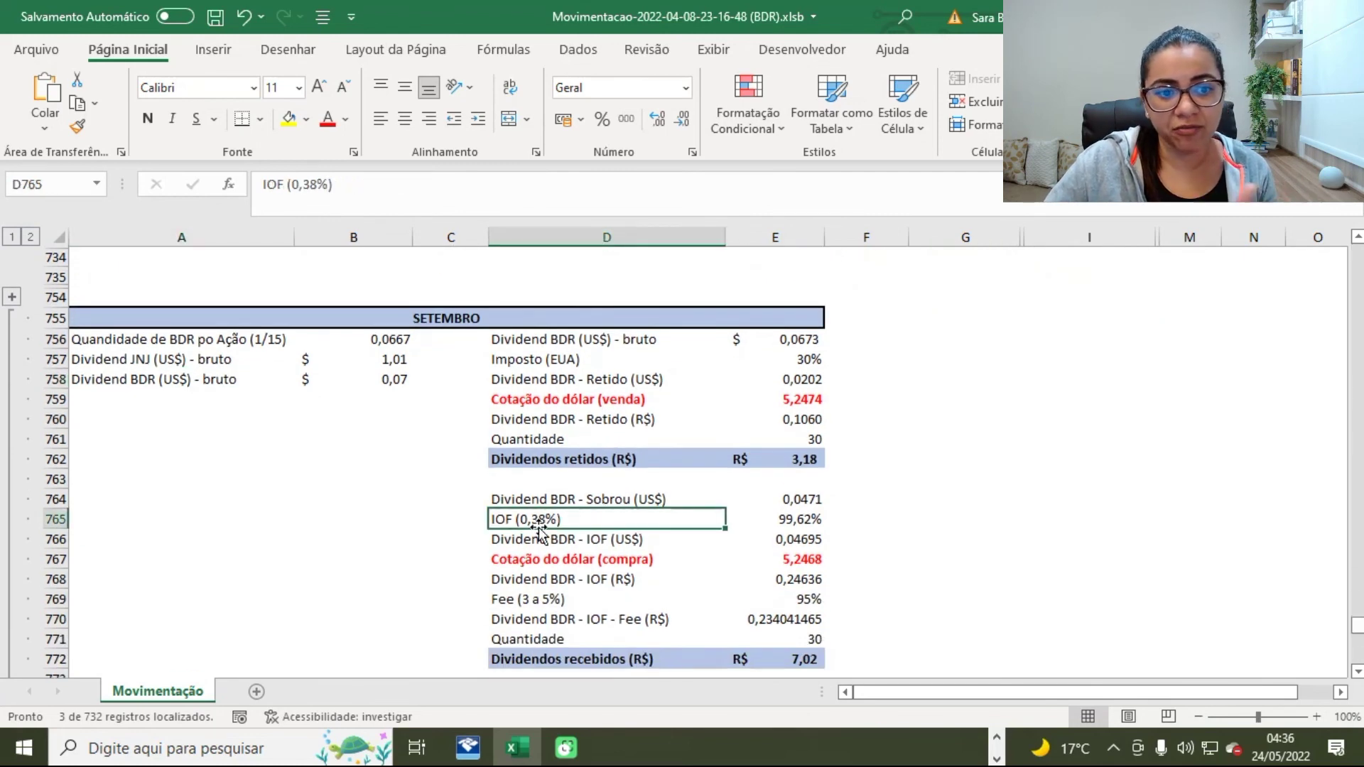
click(569, 615)
click(572, 594)
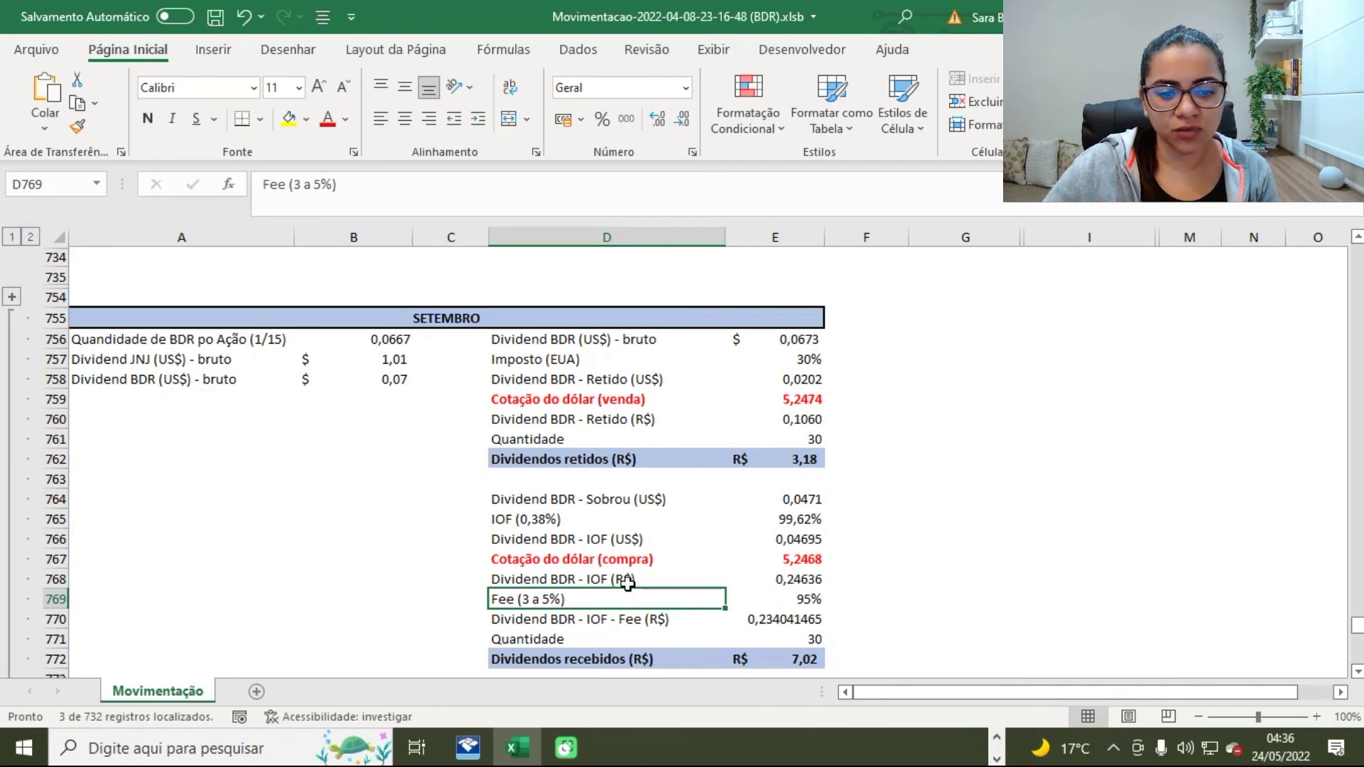
click(766, 604)
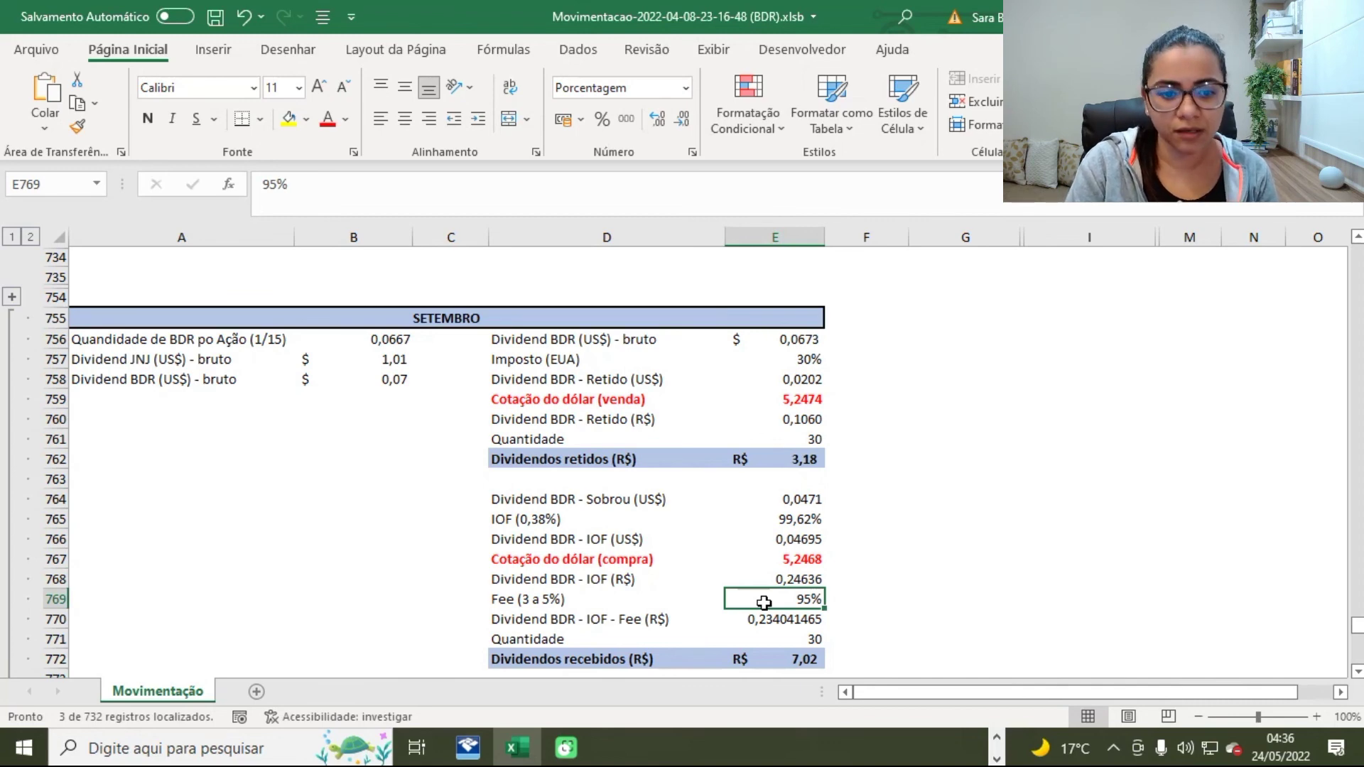
click(1023, 489)
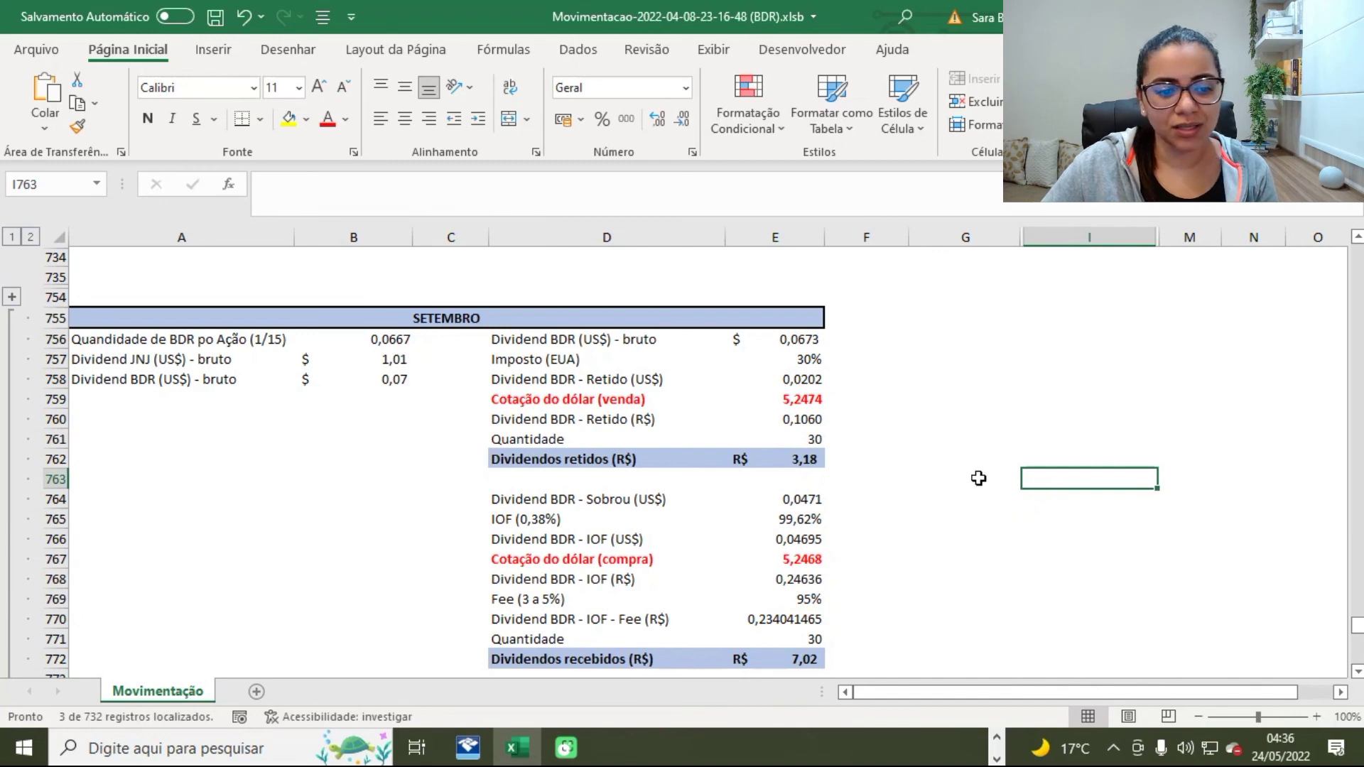
scroll(901, 533, down, 1)
scroll(902, 533, down, 2)
scroll(902, 538, up, 2)
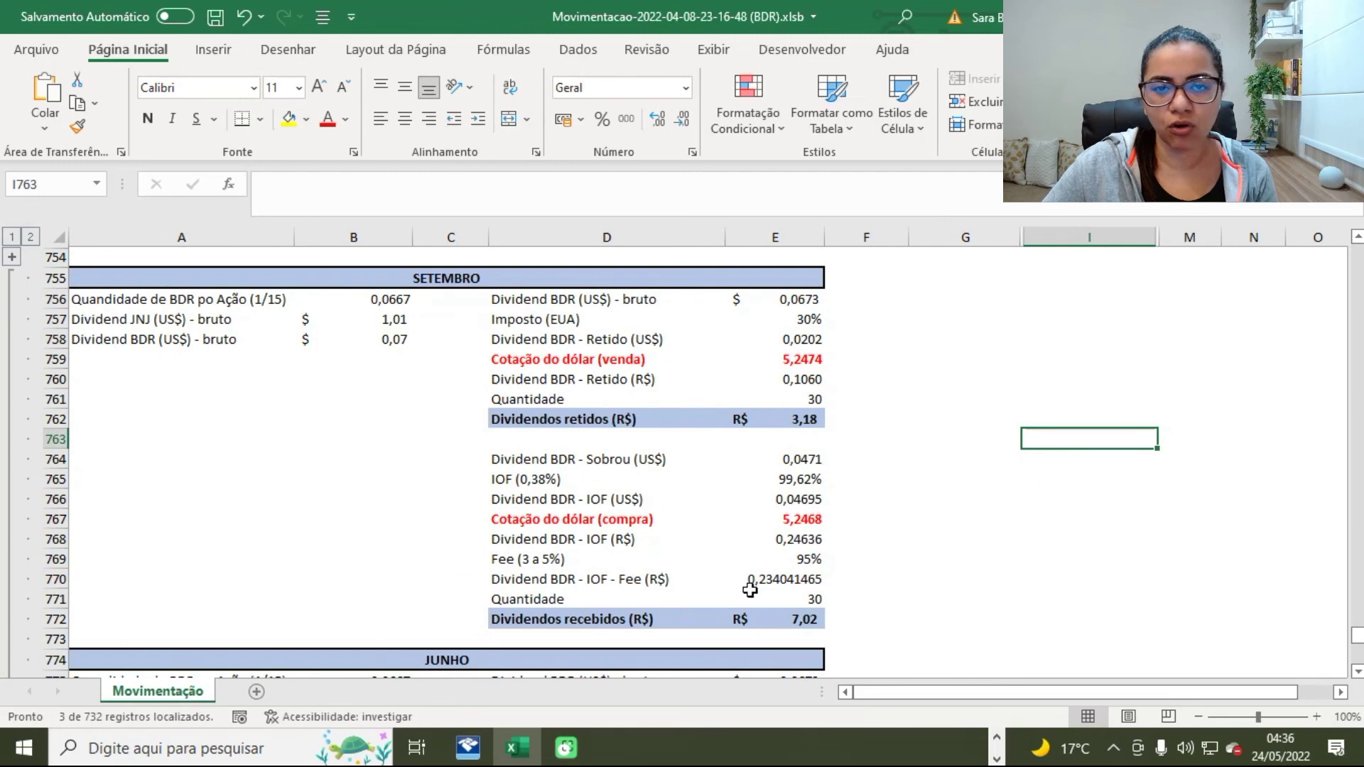
click(795, 559)
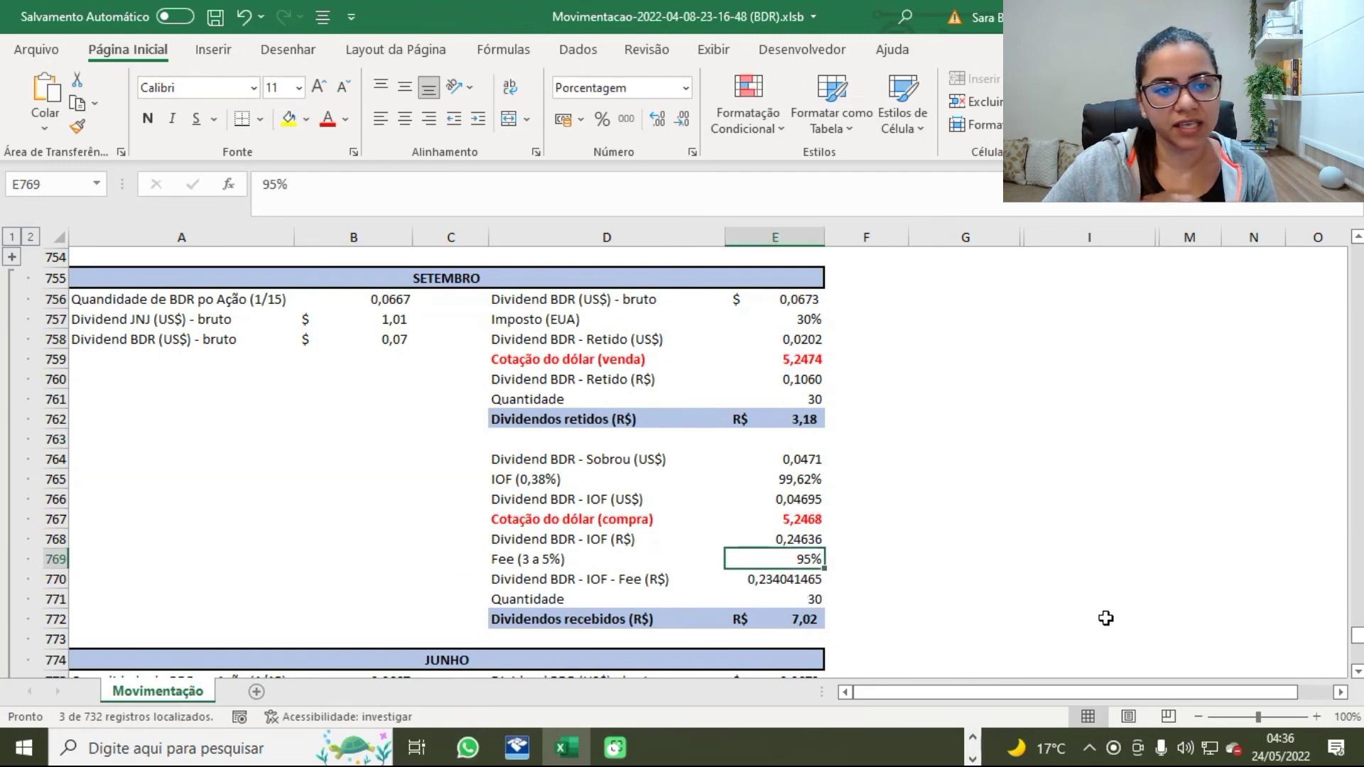